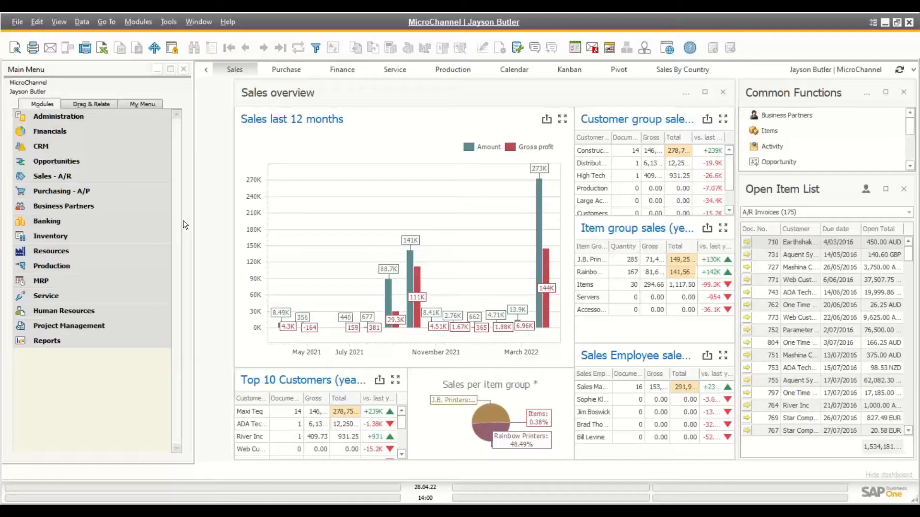
# Open a new Goods Receipt from the Inventory module's inventory transactions.
pyautogui.click(97, 240)
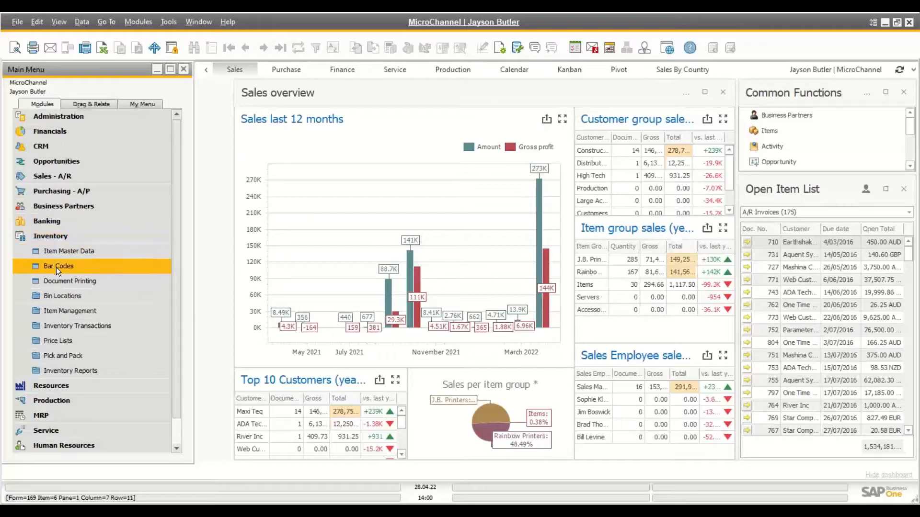
pyautogui.click(59, 326)
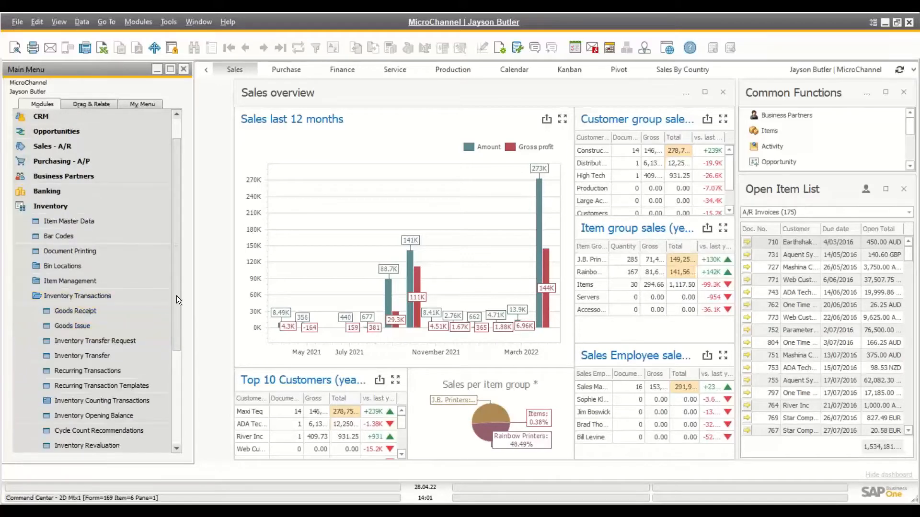
pyautogui.moveTo(176, 295); pyautogui.dragTo(177, 329)
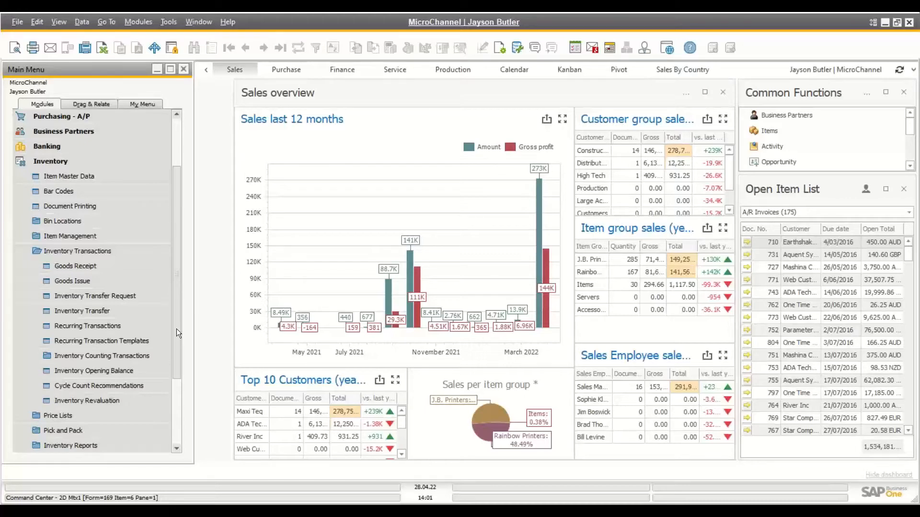
pyautogui.click(97, 270)
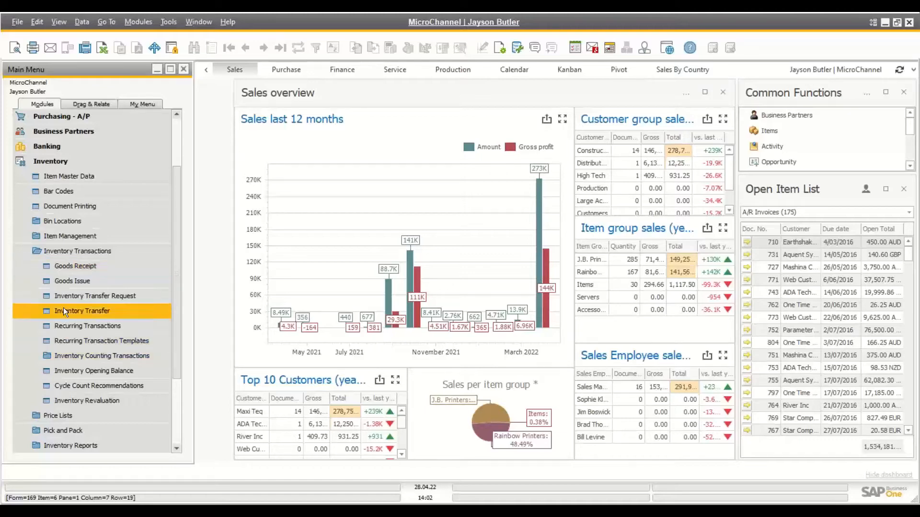
pyautogui.click(87, 271)
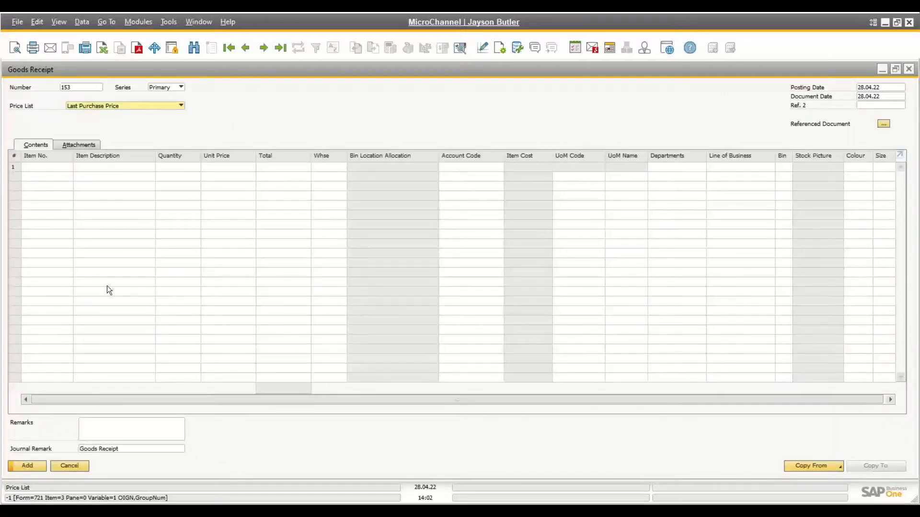
# View the list of goods issues available for copying into the goods receipt, and close it without choosing one.
pyautogui.click(835, 469)
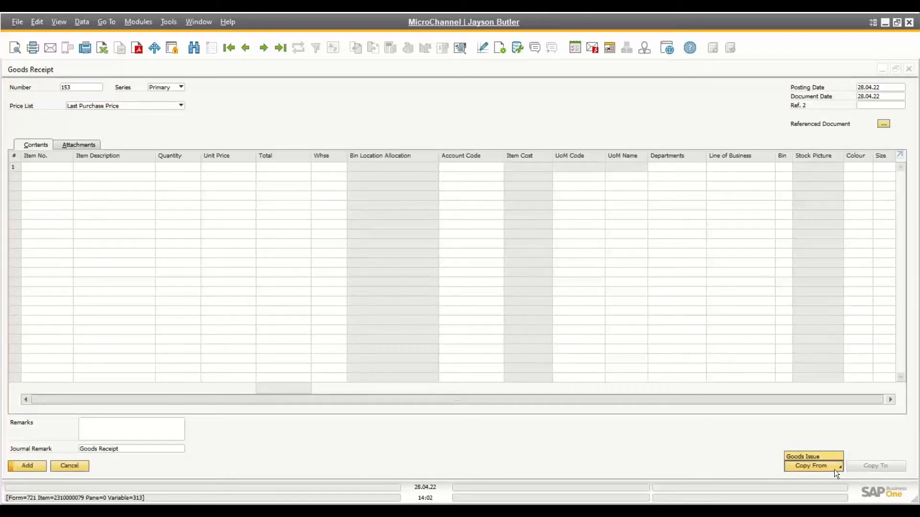
pyautogui.click(810, 456)
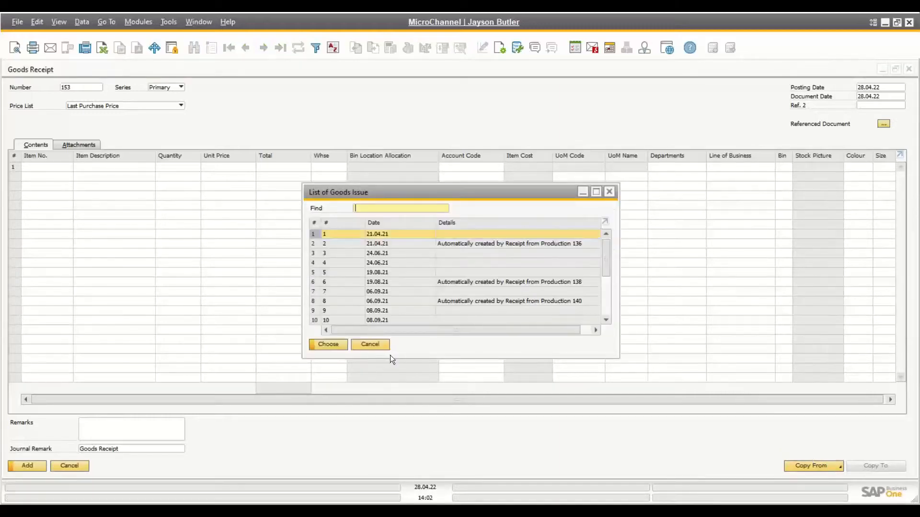
pyautogui.click(370, 345)
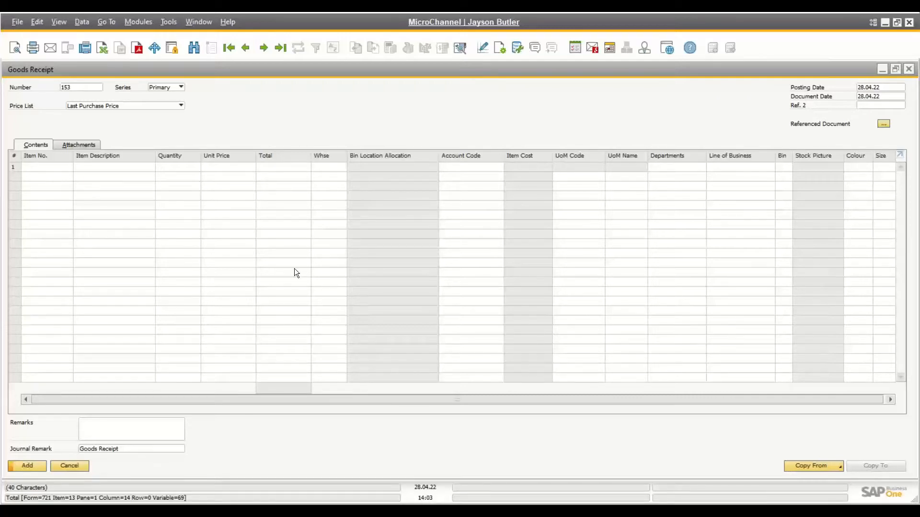
# Enter item A00001, J.B. Officeprint 1420, on the first line of the goods receipt.
pyautogui.click(56, 170)
pyautogui.write('A')
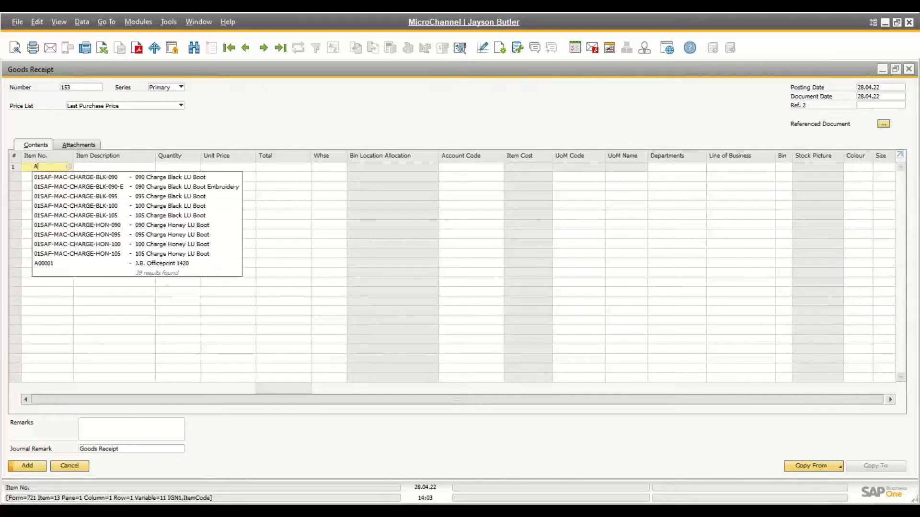
pyautogui.write('00')
pyautogui.press('Down')
pyautogui.press('Tab')
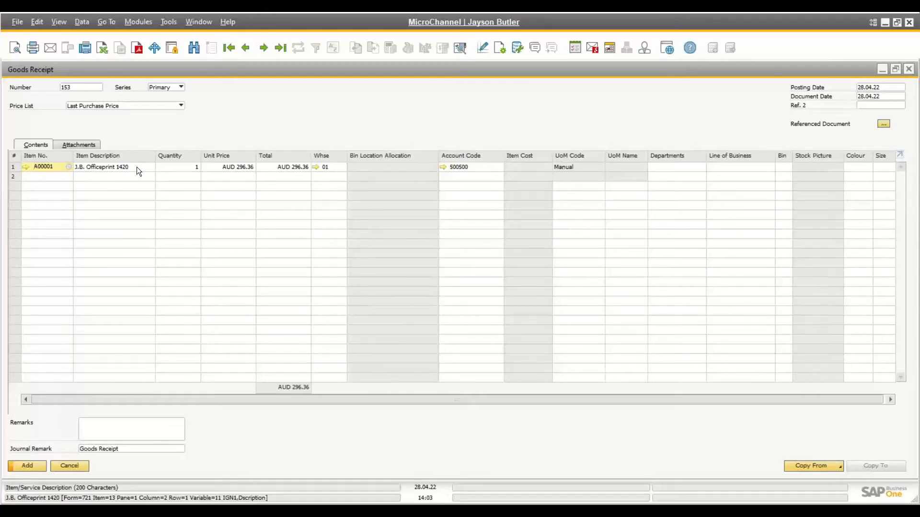
# Set the quantity of the J.B. Officeprint 1420 line to 12, leaving its default unit price.
pyautogui.click(177, 169)
pyautogui.write('1')
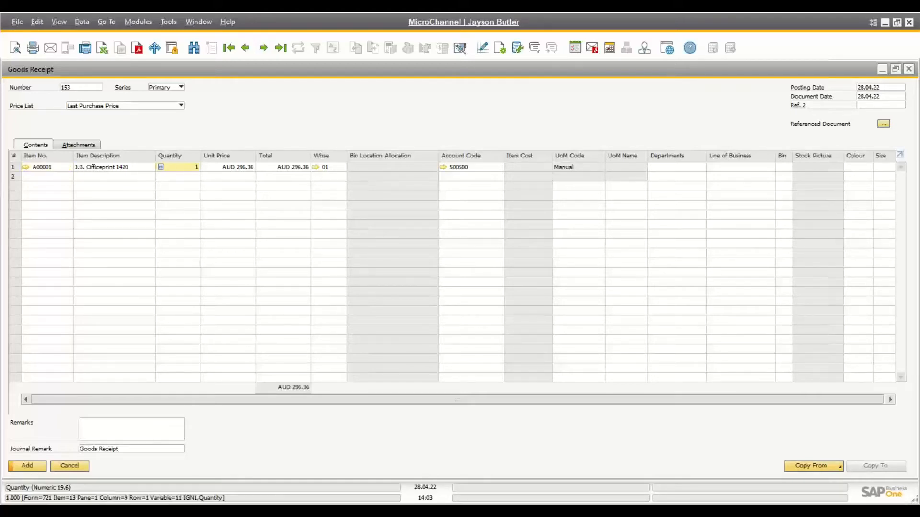
pyautogui.write('2')
pyautogui.press('Tab')
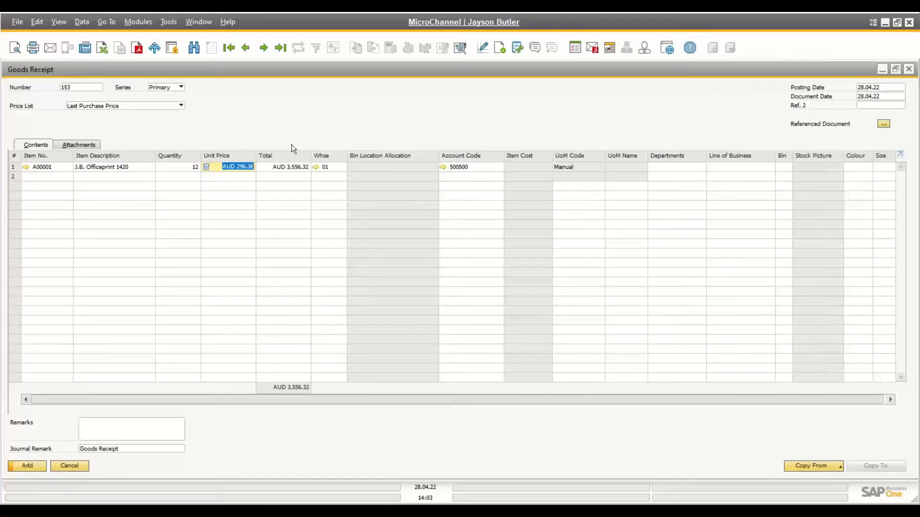
pyautogui.press('Tab')
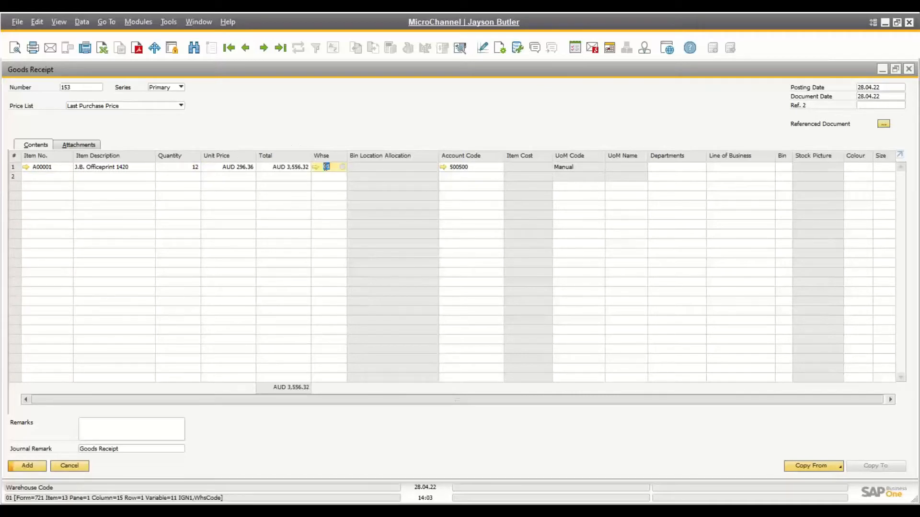
# Examine the line's unit price and the available price lists, keeping Last Purchase Price selected.
pyautogui.click(238, 168)
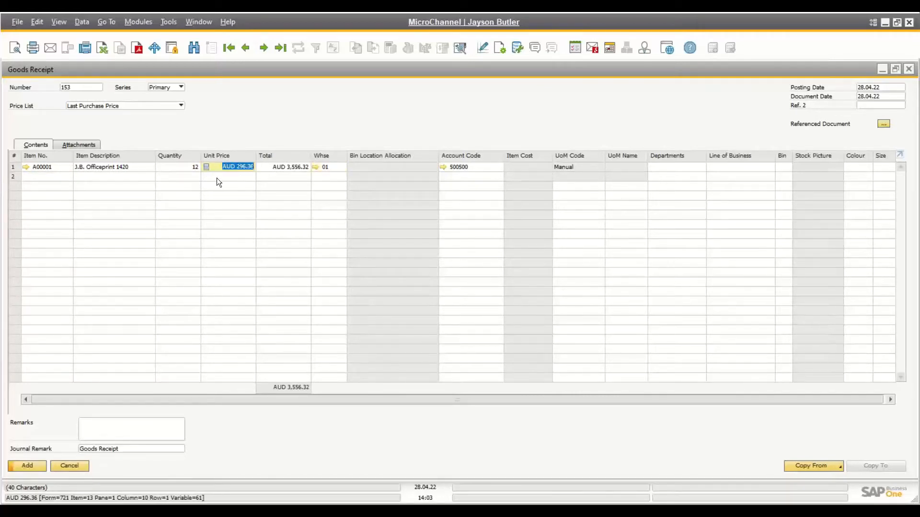
pyautogui.click(110, 106)
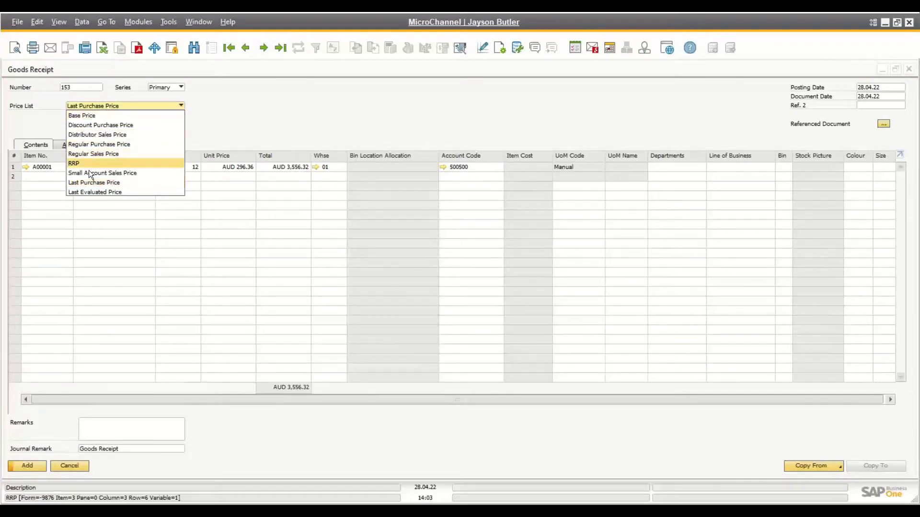
pyautogui.click(248, 111)
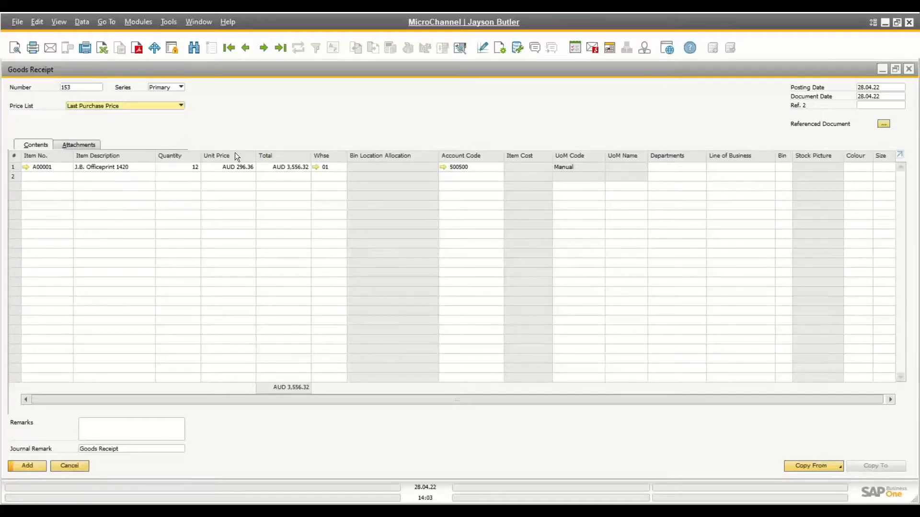
pyautogui.click(234, 168)
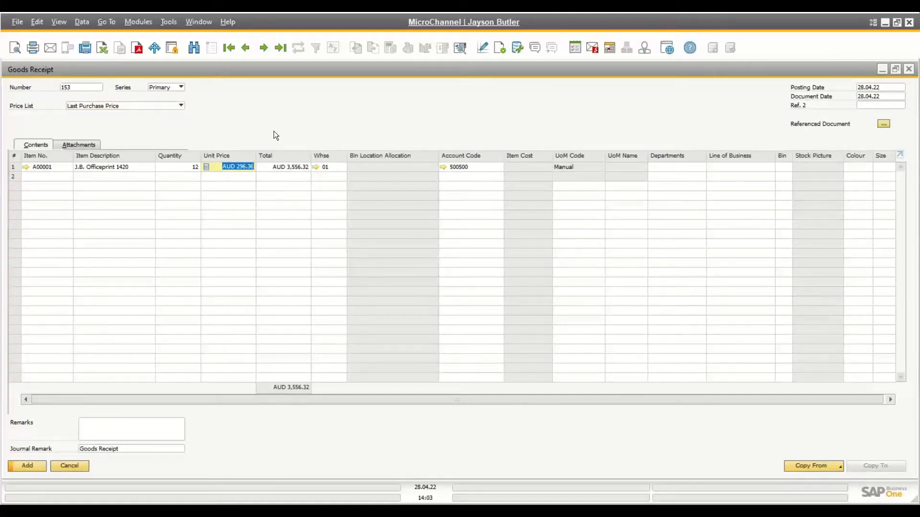
# Set the first line's account code to Stock Difference Gains, finding it among the accounts starting with 50.
pyautogui.click(472, 165)
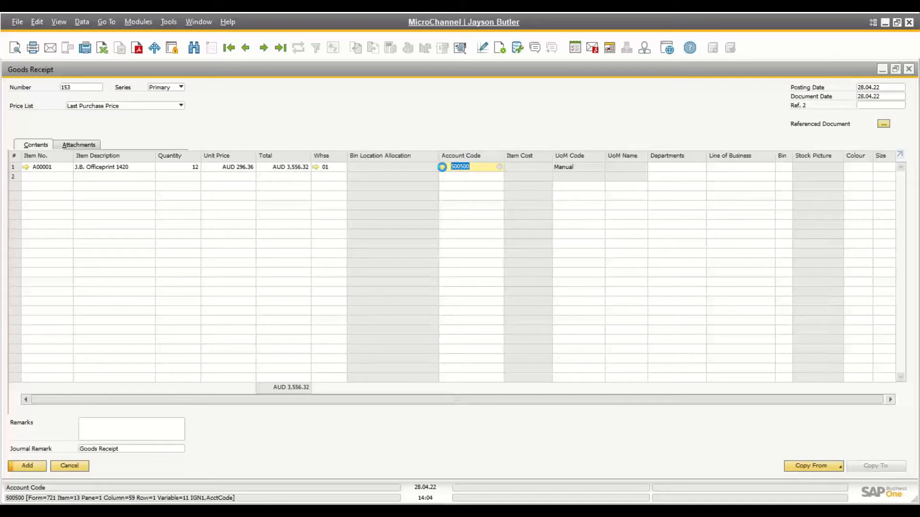
pyautogui.click(442, 167)
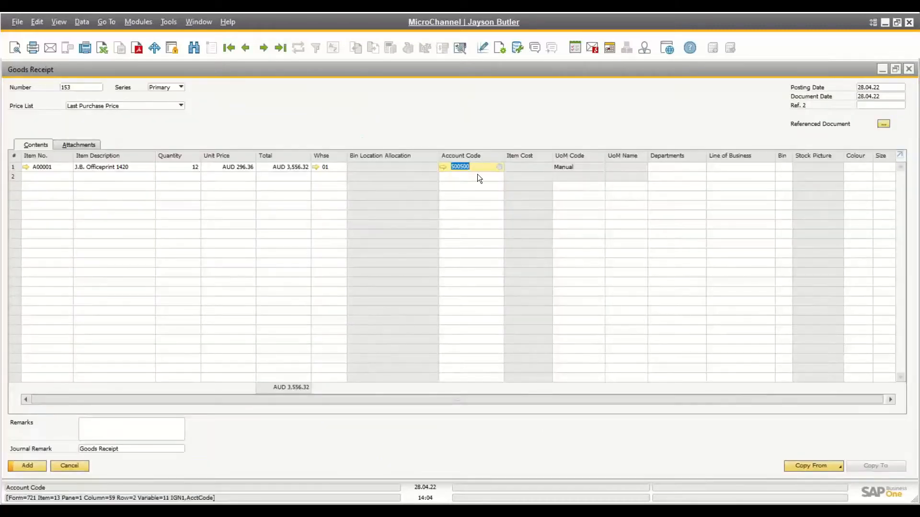
pyautogui.press('Tab')
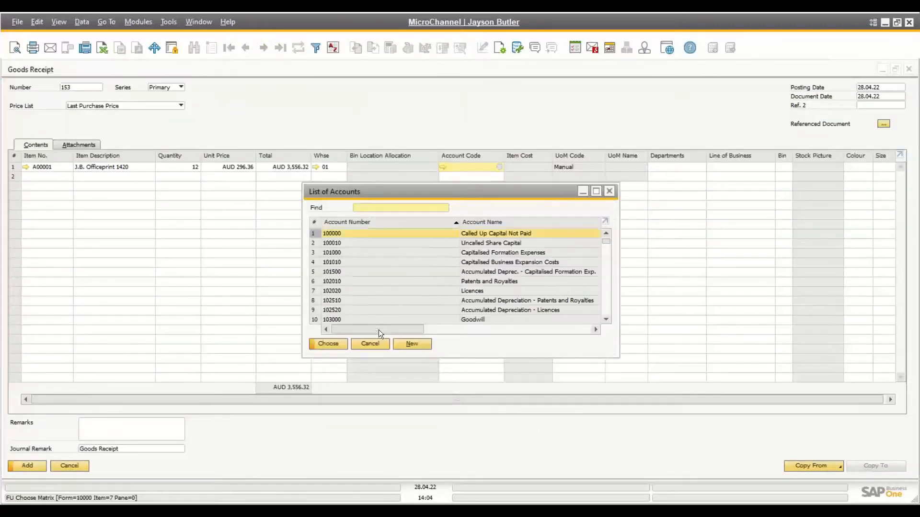
pyautogui.click(375, 344)
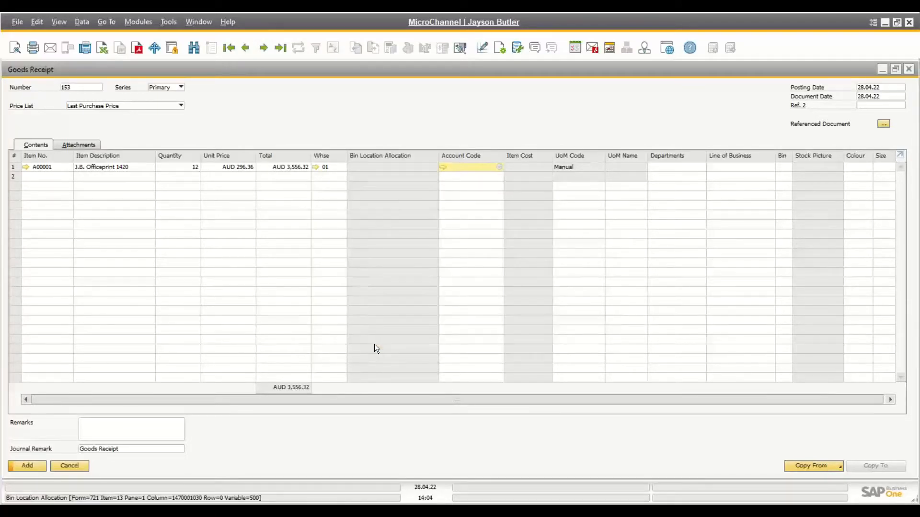
pyautogui.press('Tab')
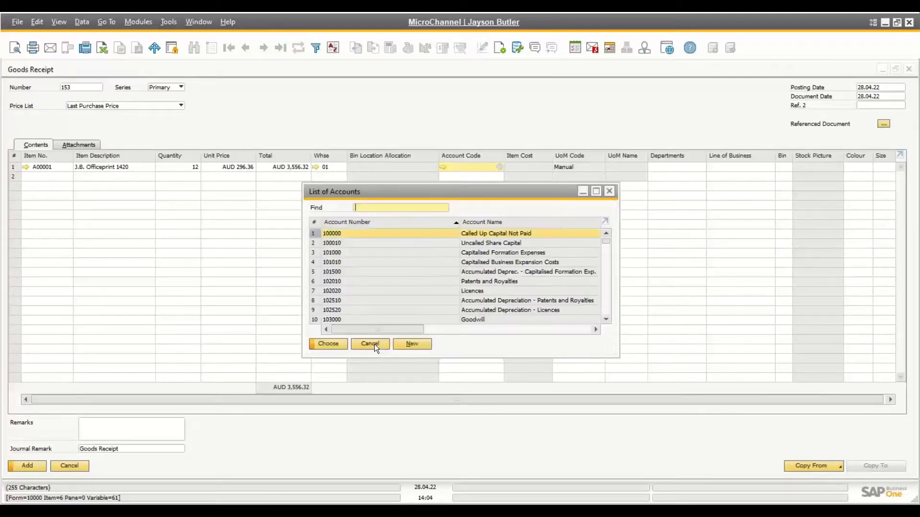
pyautogui.write('50')
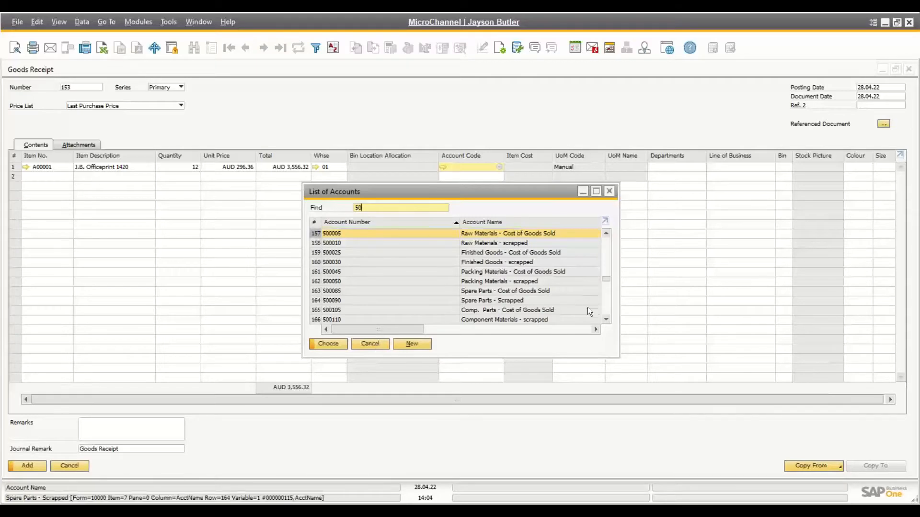
pyautogui.click(604, 294)
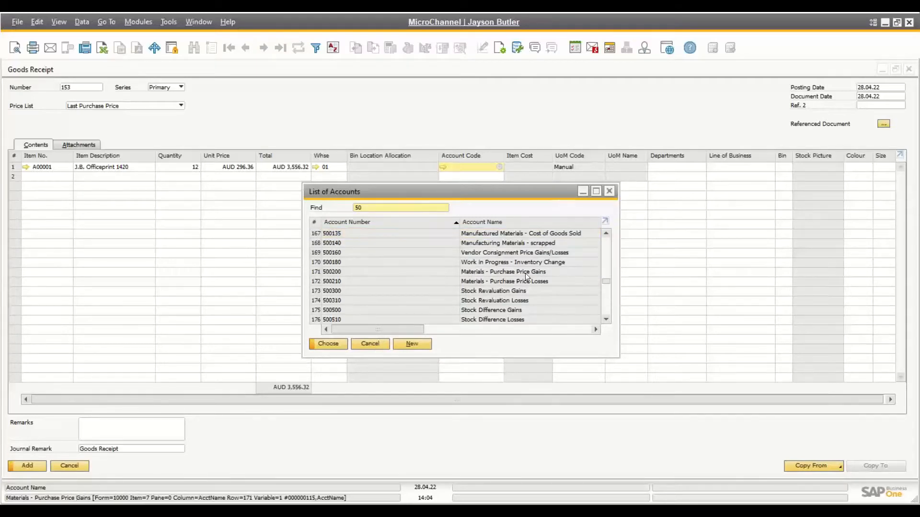
pyautogui.click(508, 310)
pyautogui.doubleClick(508, 309)
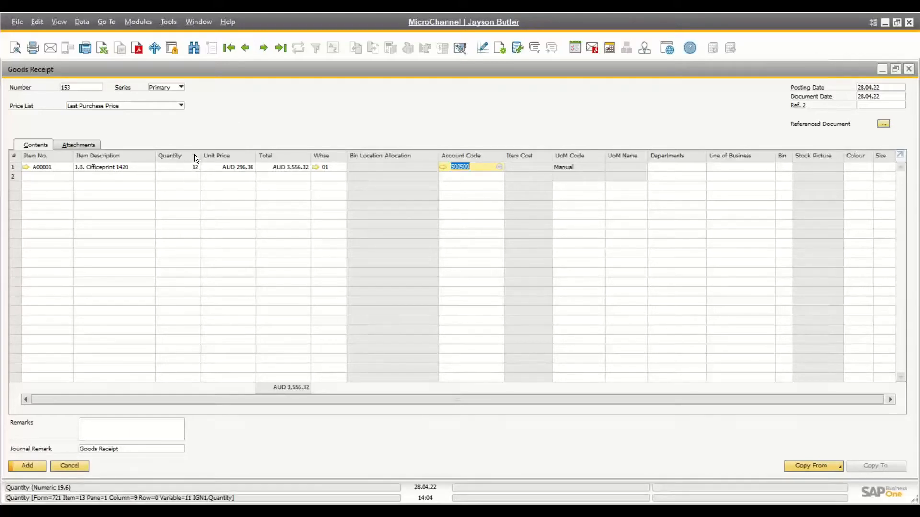
# Preview the goods receipt's journal entry, and add the receipt to the system.
pyautogui.rightClick(231, 125)
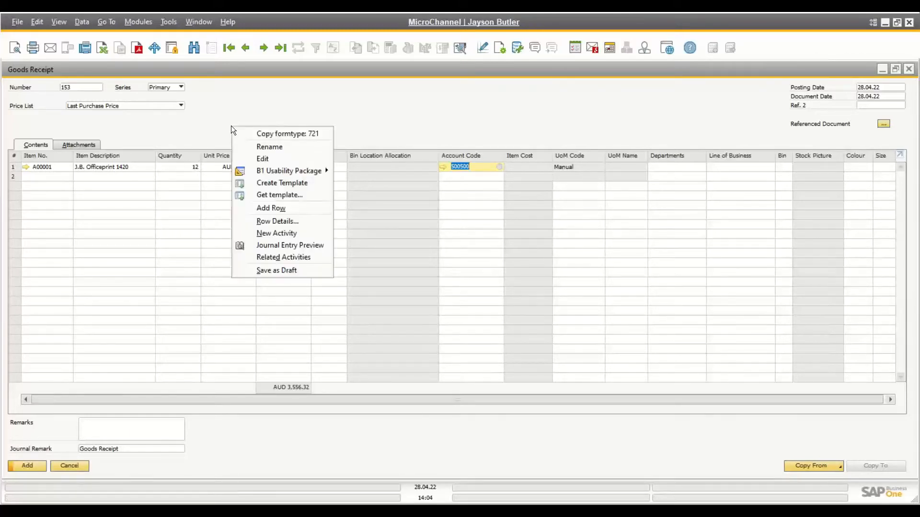
pyautogui.click(272, 245)
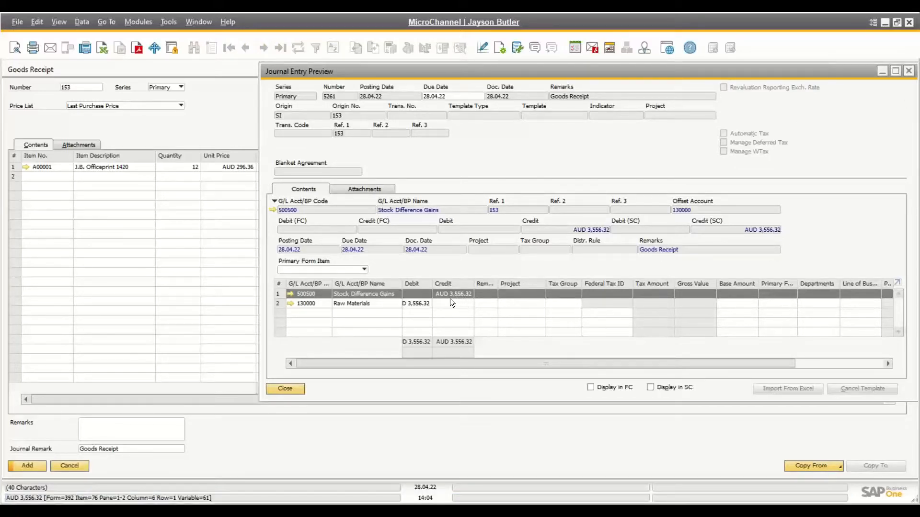
pyautogui.click(278, 389)
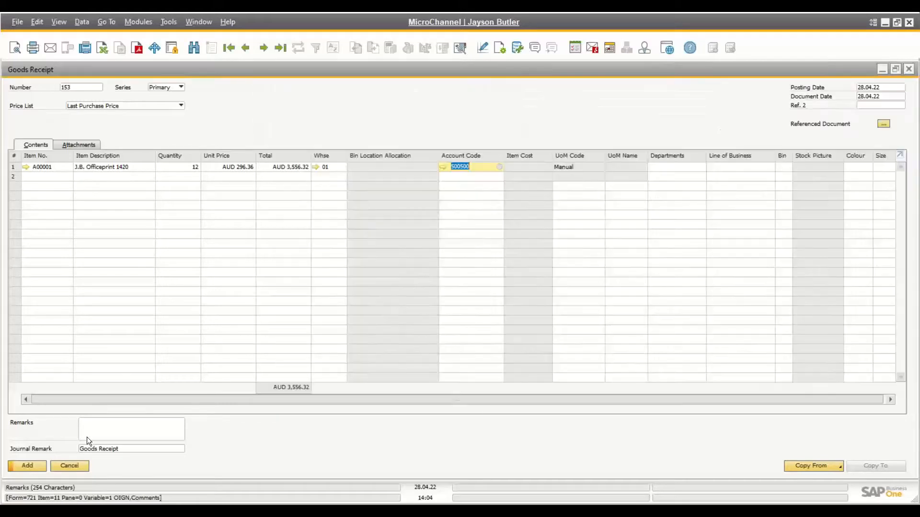
pyautogui.click(33, 463)
pyautogui.click(330, 277)
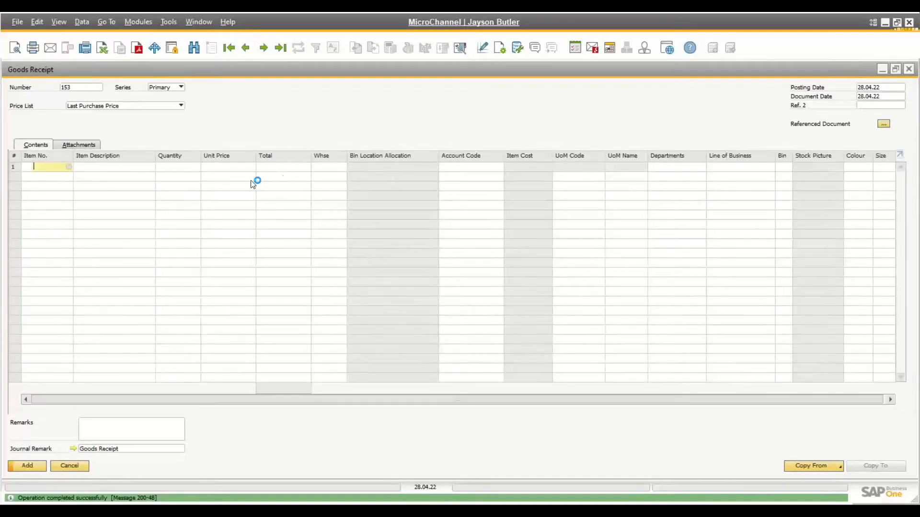
# Review item A00001's inventory data and examine the quantity and price of the newest entry in its inventory posting list.
pyautogui.click(278, 51)
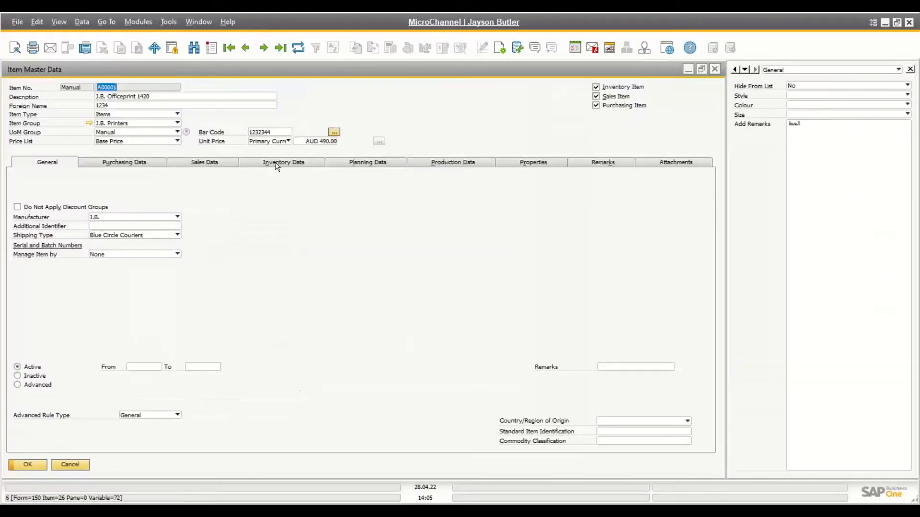
pyautogui.click(275, 162)
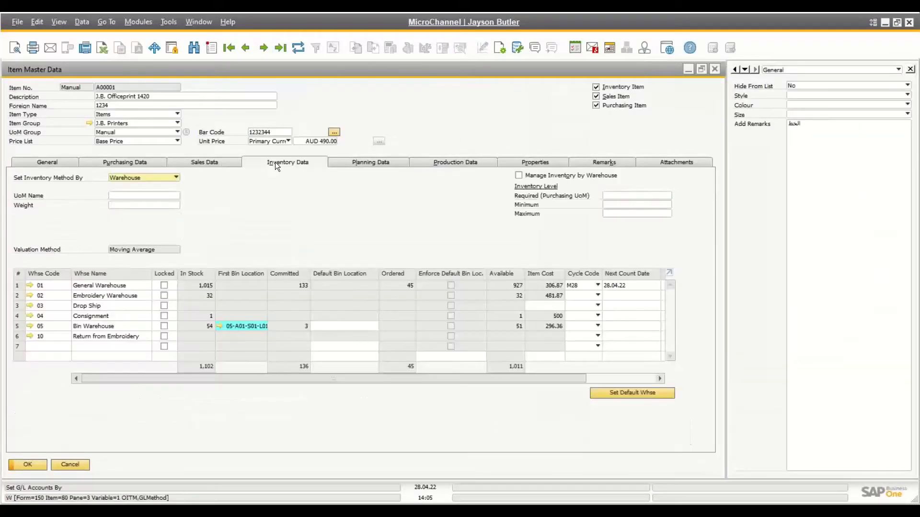
pyautogui.rightClick(255, 234)
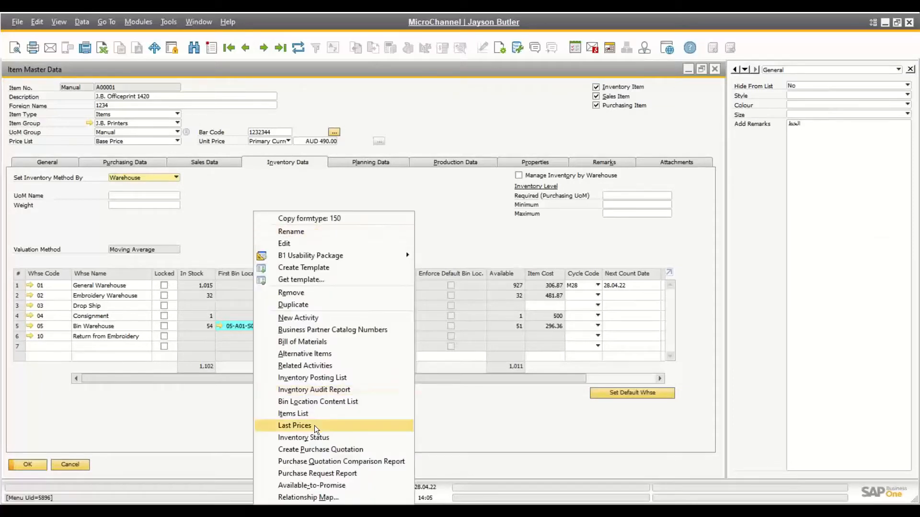
pyautogui.click(367, 381)
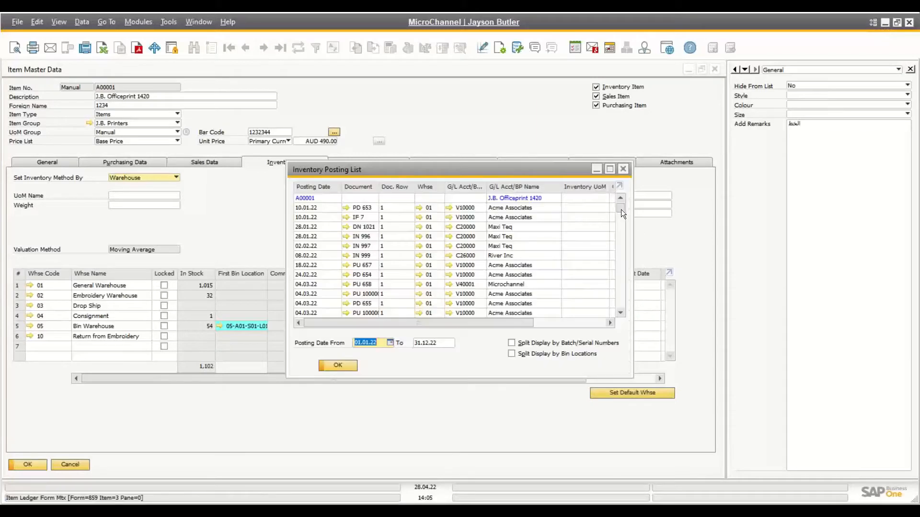
pyautogui.moveTo(620, 208); pyautogui.dragTo(620, 311)
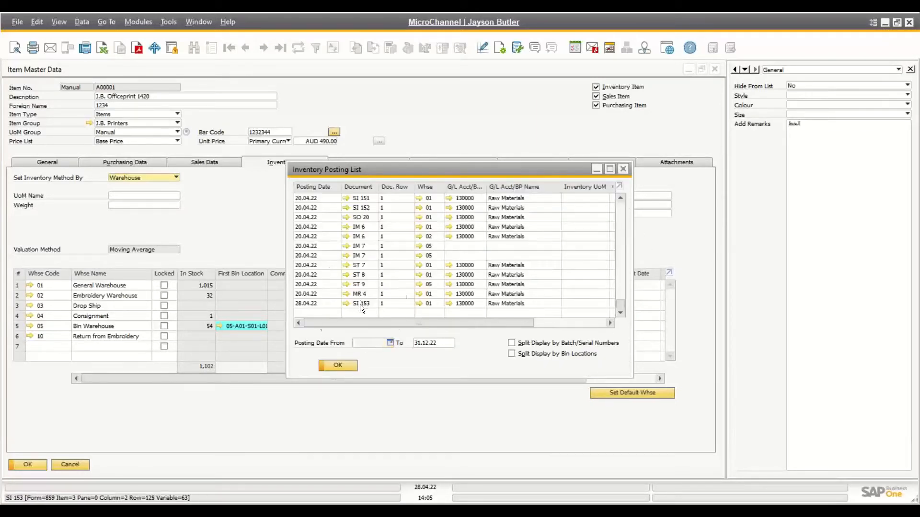
pyautogui.moveTo(367, 323); pyautogui.dragTo(488, 321)
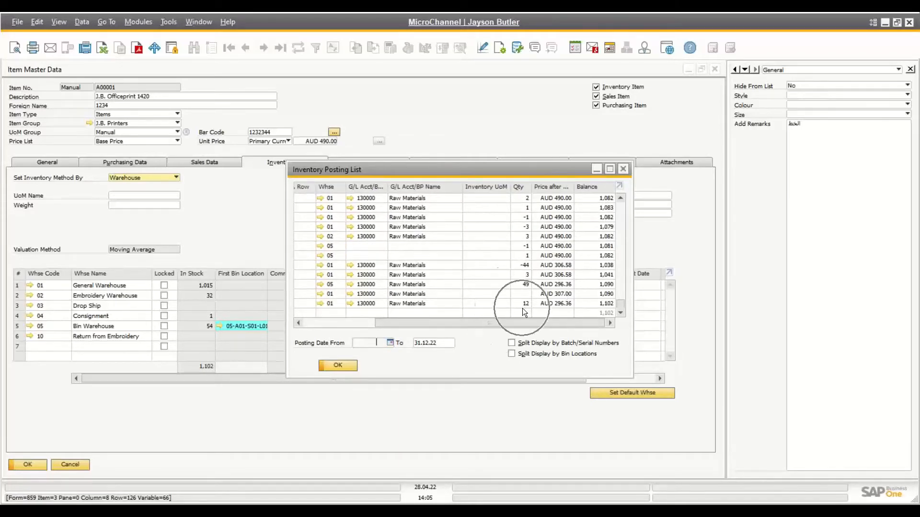
# Close item A00001's posting list and master data, and open a new maximized goods issue.
pyautogui.click(622, 169)
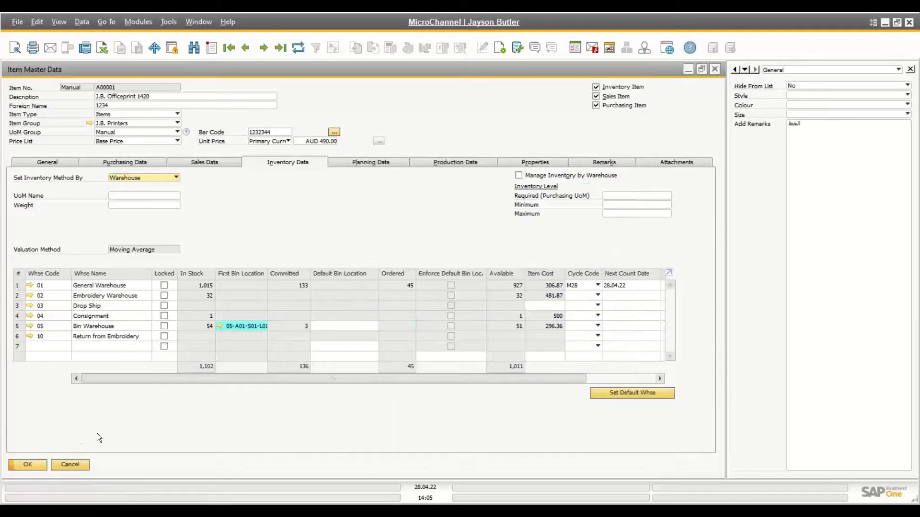
pyautogui.click(73, 465)
pyautogui.click(73, 464)
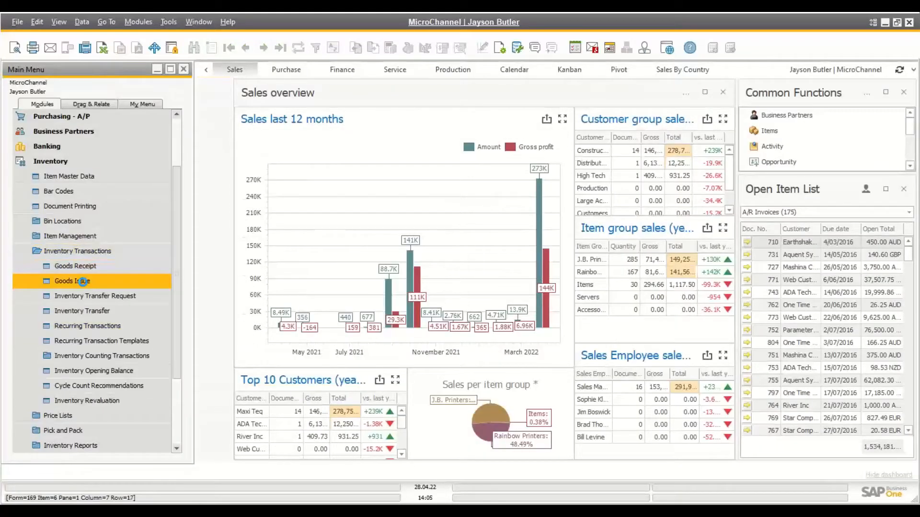
pyautogui.click(83, 282)
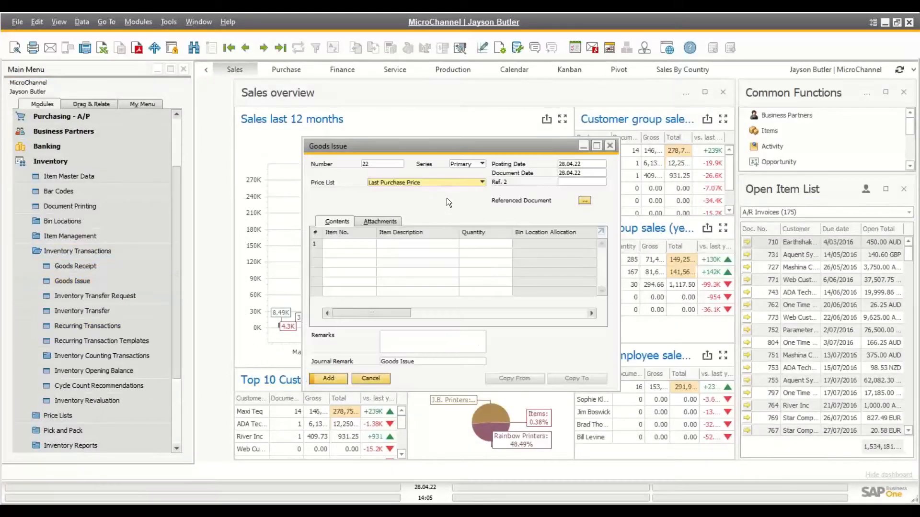
pyautogui.doubleClick(461, 140)
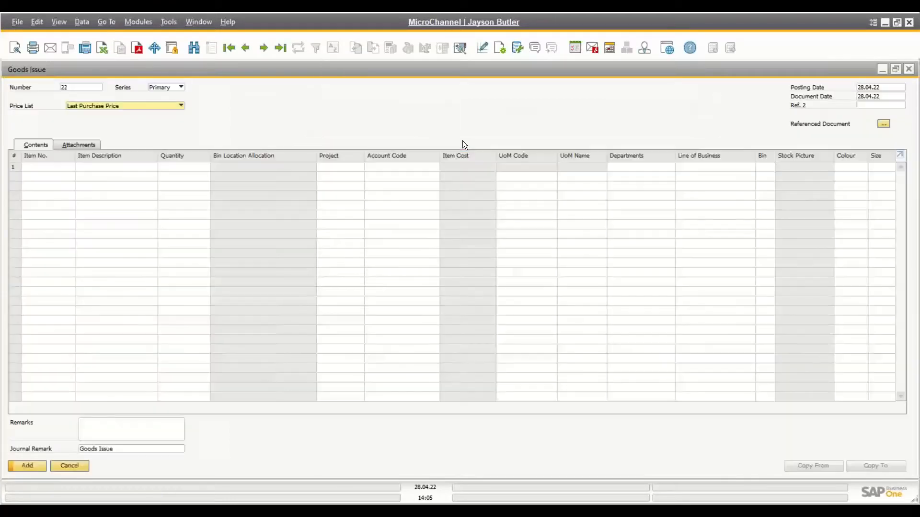
# Enter item A00001 on the first line of the goods issue with a quantity of 2.
pyautogui.click(52, 167)
pyautogui.write('A00')
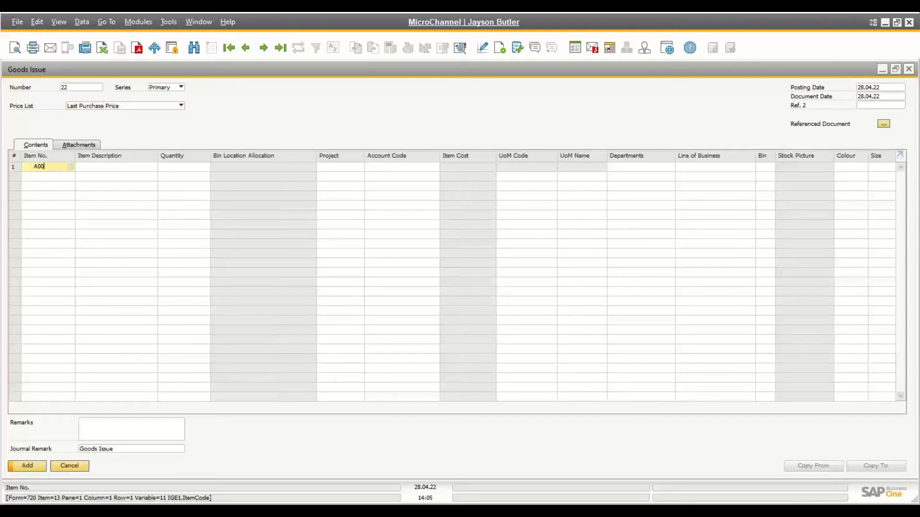
pyautogui.press('Tab')
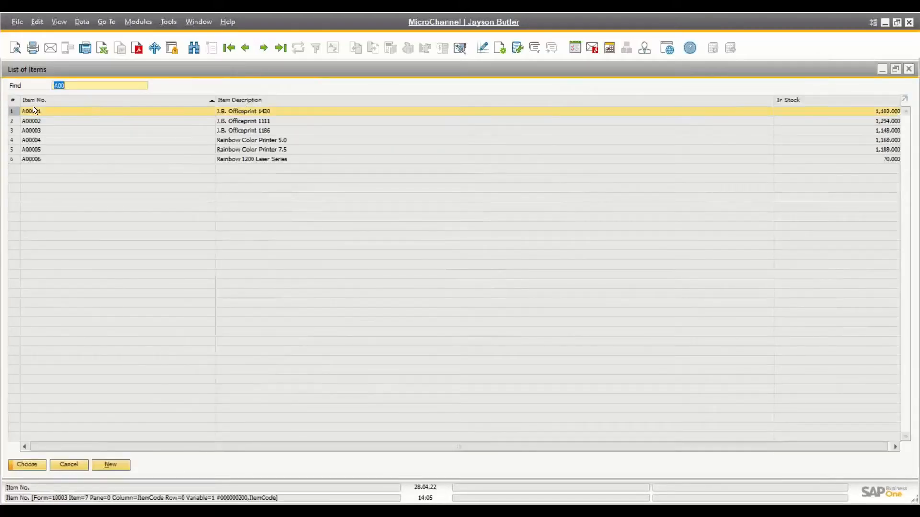
pyautogui.doubleClick(32, 109)
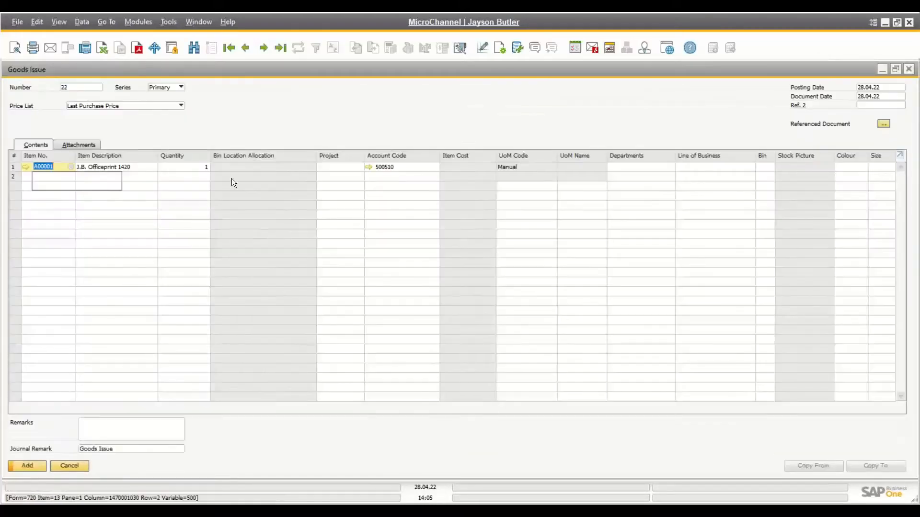
pyautogui.press('Tab')
pyautogui.write('2')
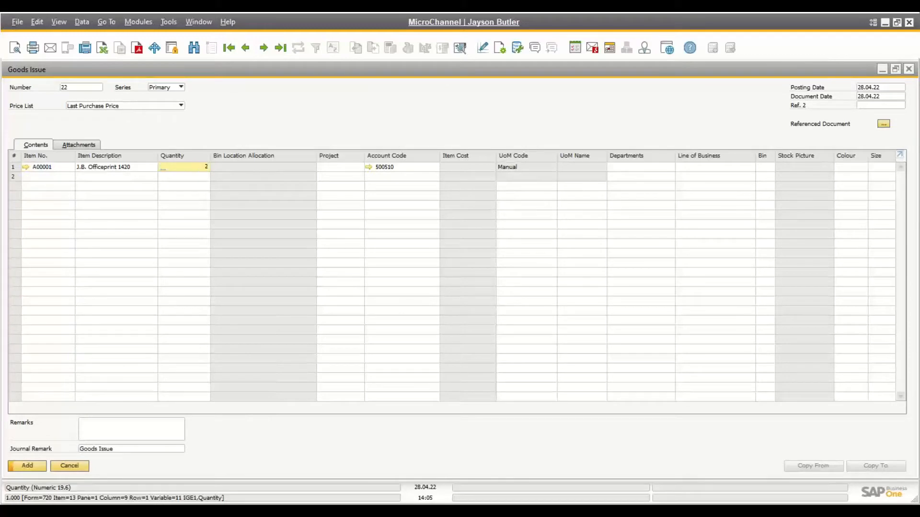
pyautogui.press('Tab')
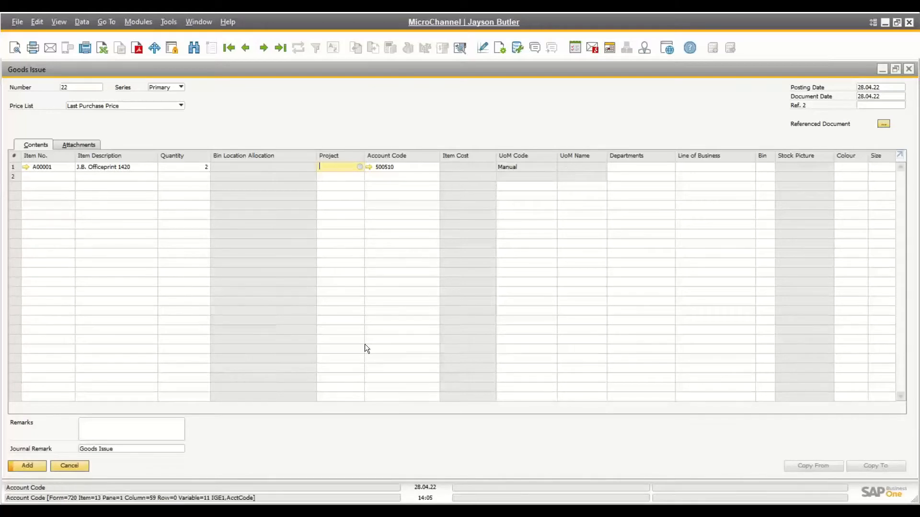
# Make the Info Price column visible in the goods issue table through its form settings.
pyautogui.click(499, 47)
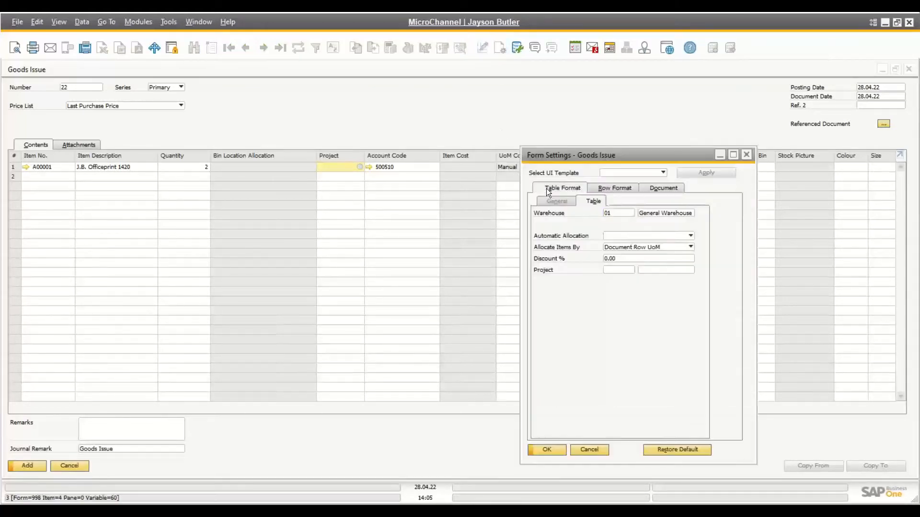
pyautogui.click(546, 188)
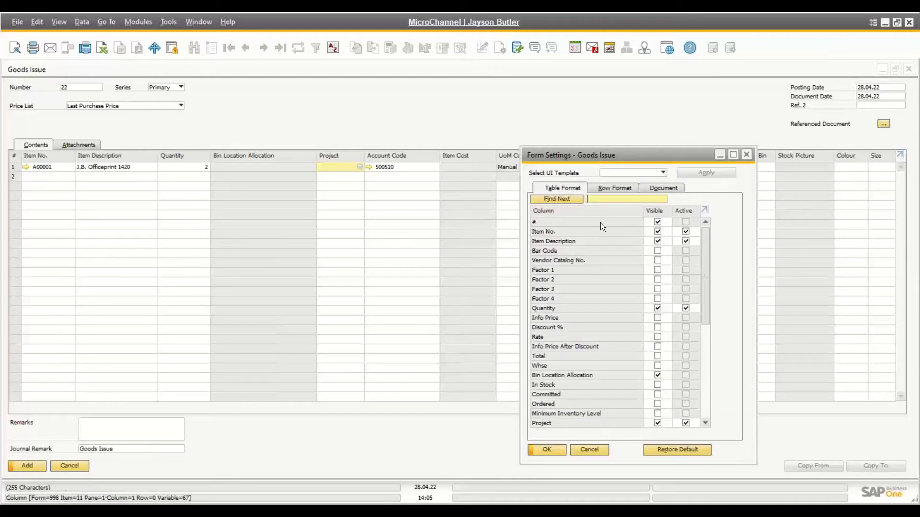
pyautogui.click(657, 317)
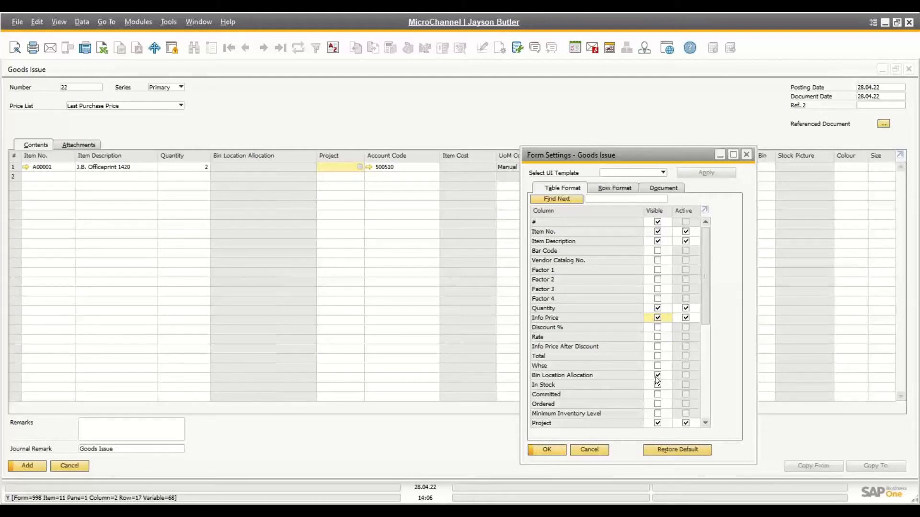
pyautogui.click(546, 448)
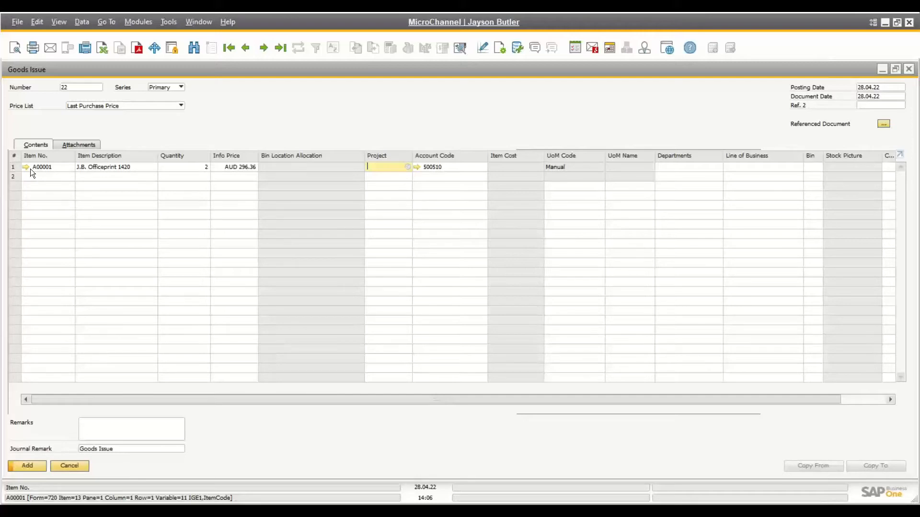
# Set the first line's info price to 0 and preview the goods issue's journal entry.
pyautogui.click(248, 166)
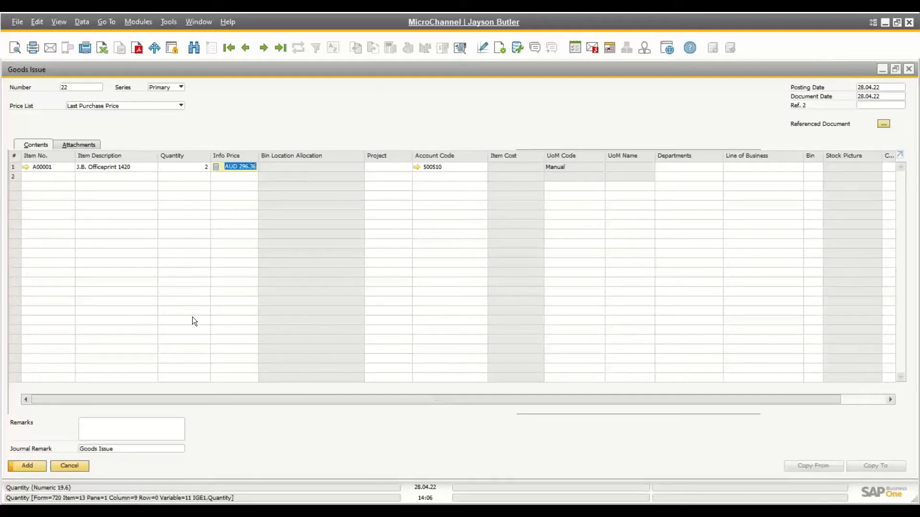
pyautogui.write('0')
pyautogui.press('Tab')
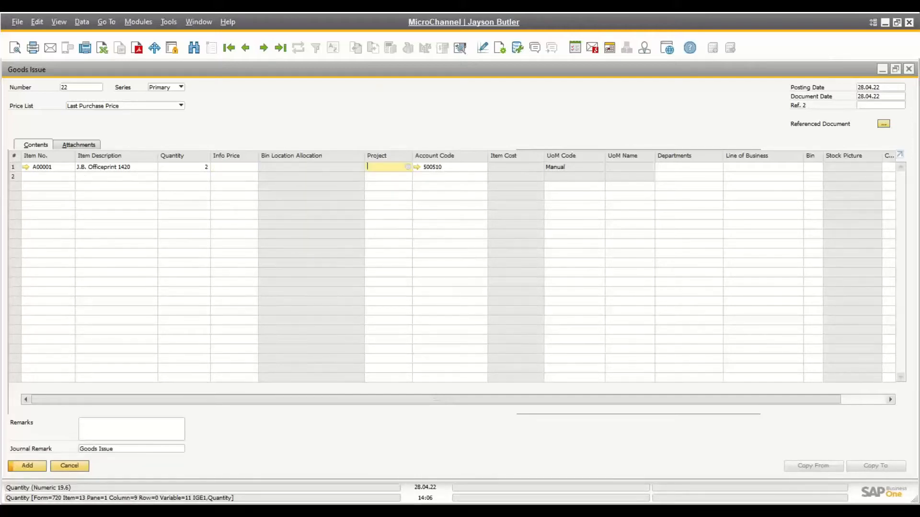
pyautogui.rightClick(263, 140)
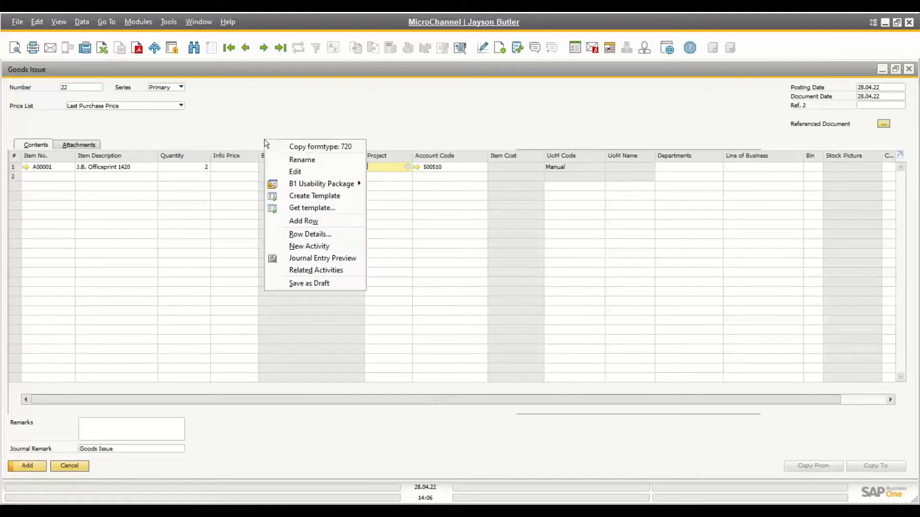
pyautogui.click(329, 259)
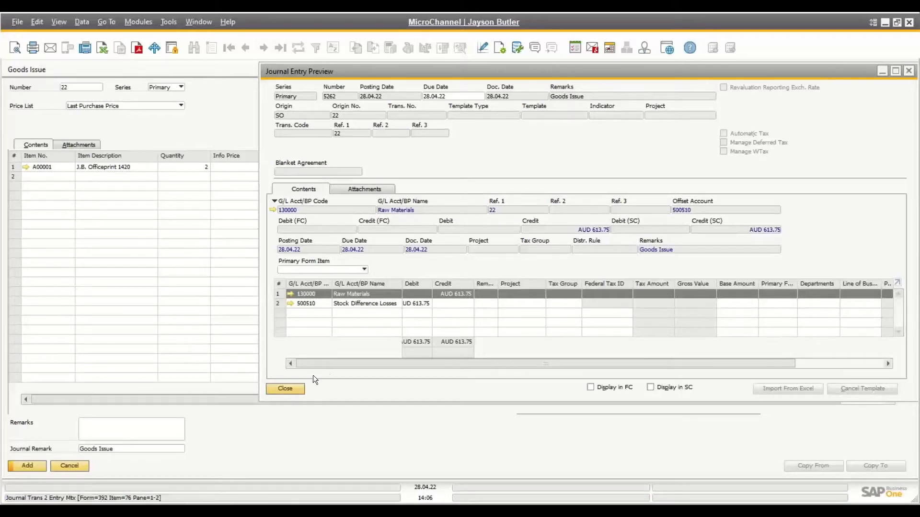
pyautogui.click(297, 387)
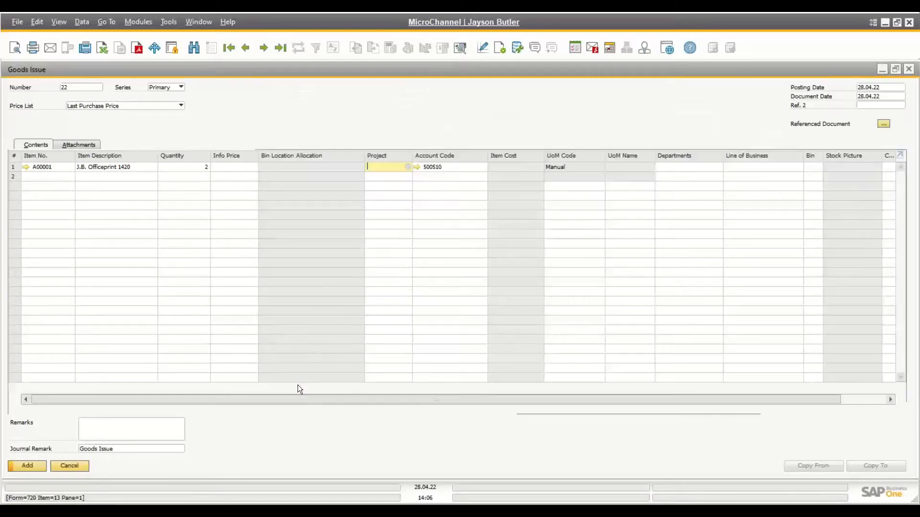
# Change the first line's account code to the Samples account, 640035, searching the accounts by name for "sam".
pyautogui.click(447, 170)
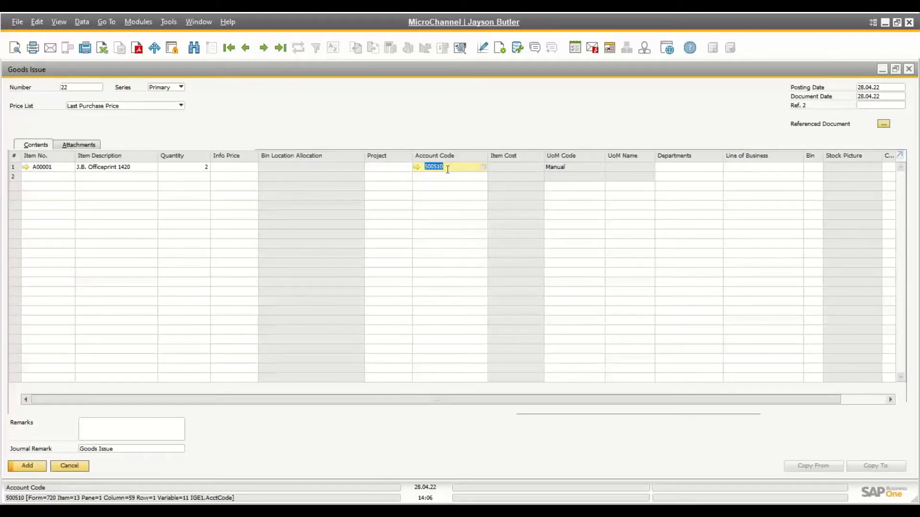
pyautogui.press('BackSpace')
pyautogui.press('Tab')
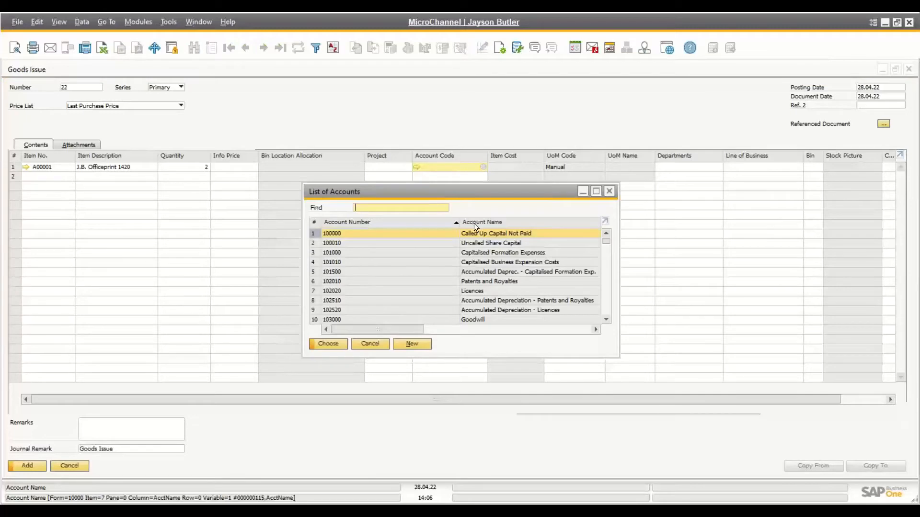
pyautogui.doubleClick(473, 223)
pyautogui.write('sam')
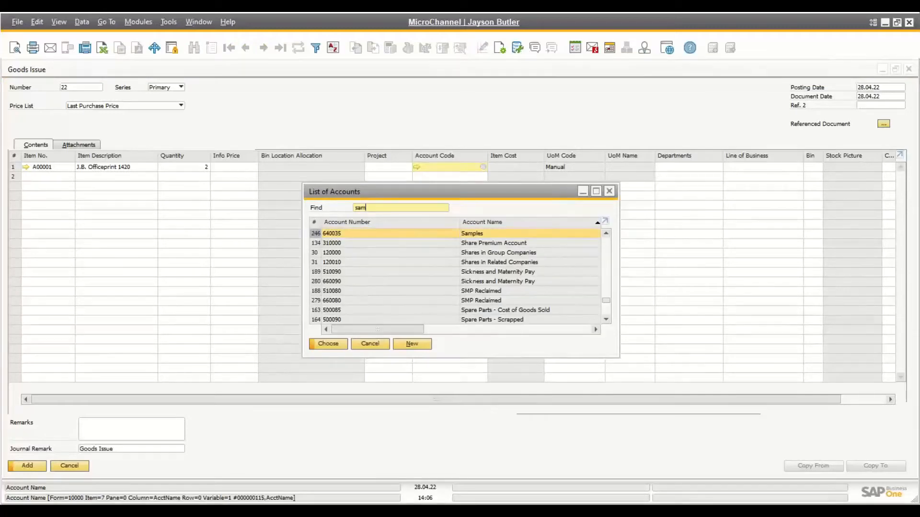
pyautogui.doubleClick(415, 234)
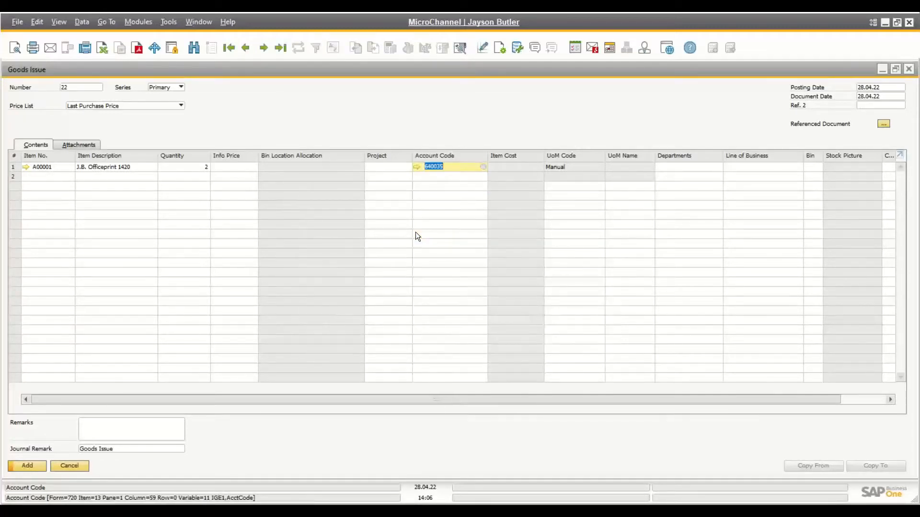
# Preview the goods issue's journal entry with the Samples account, and add the goods issue to the system.
pyautogui.rightClick(312, 106)
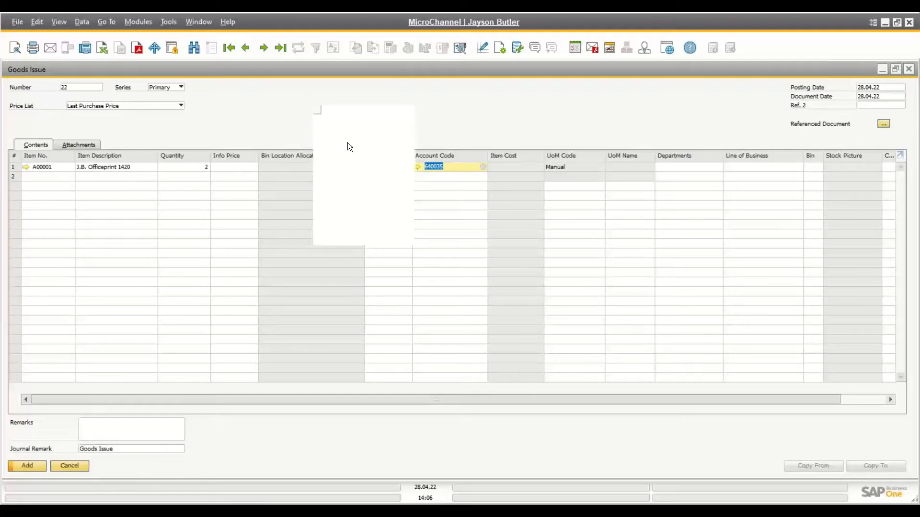
pyautogui.click(389, 226)
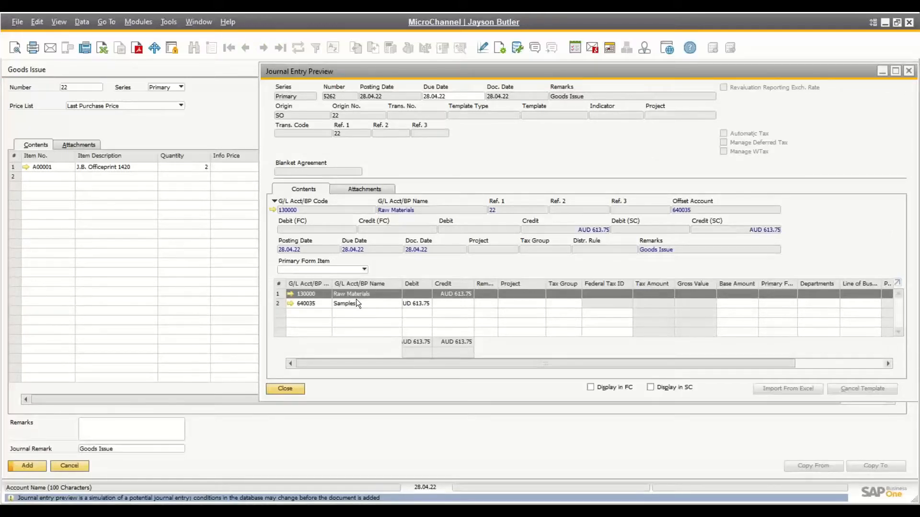
pyautogui.click(290, 388)
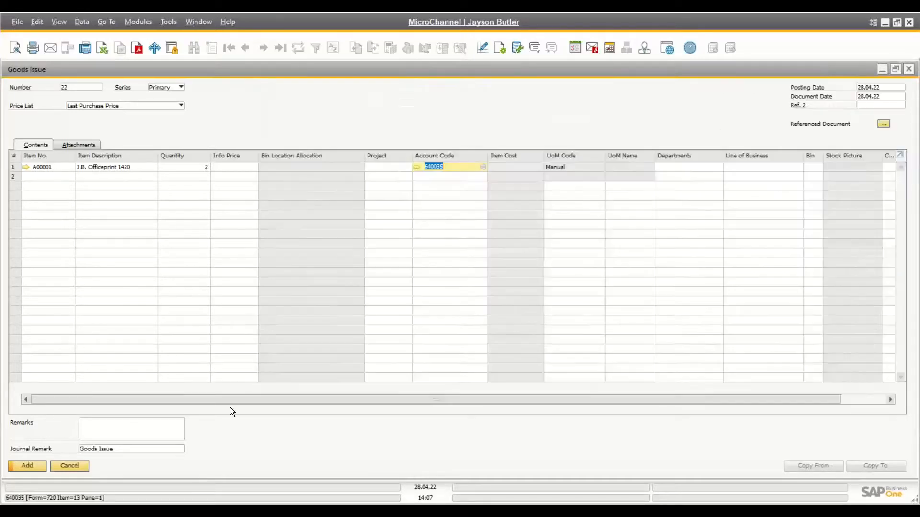
pyautogui.click(32, 465)
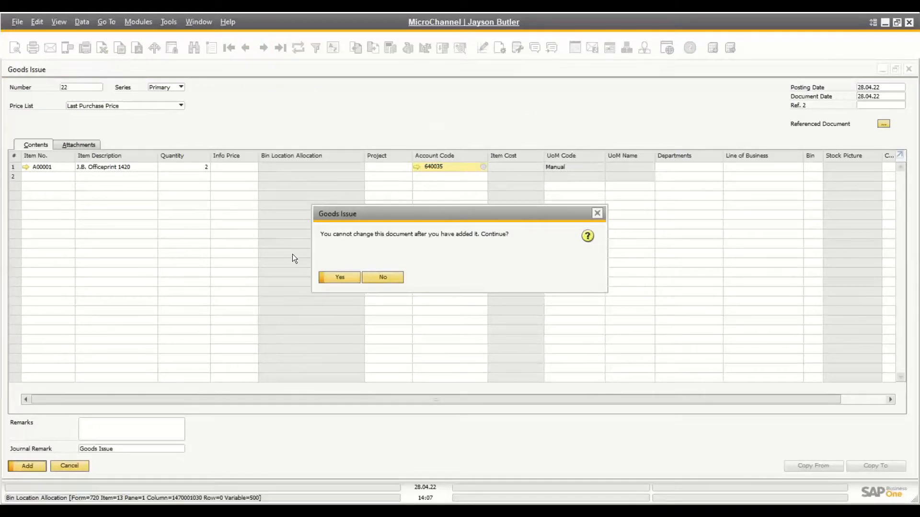
pyautogui.click(333, 277)
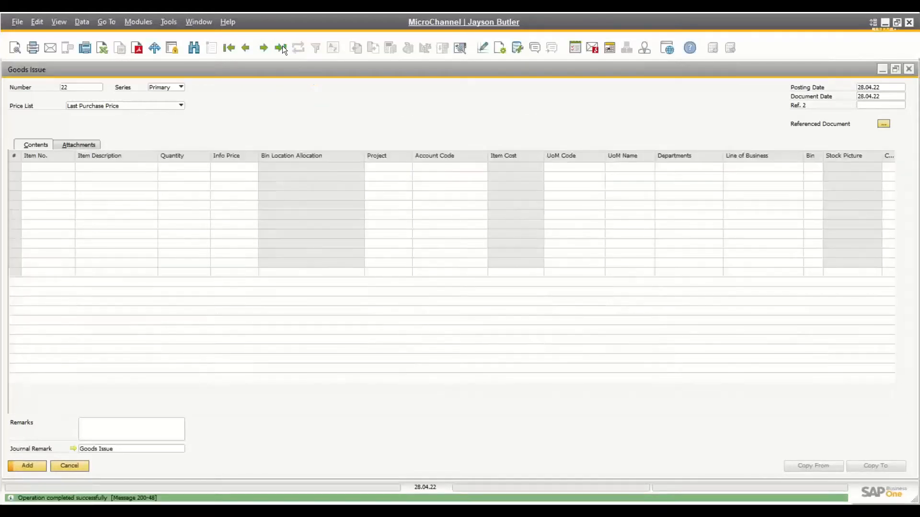
# Display the last added goods issue and copy it to a new goods receipt.
pyautogui.click(281, 48)
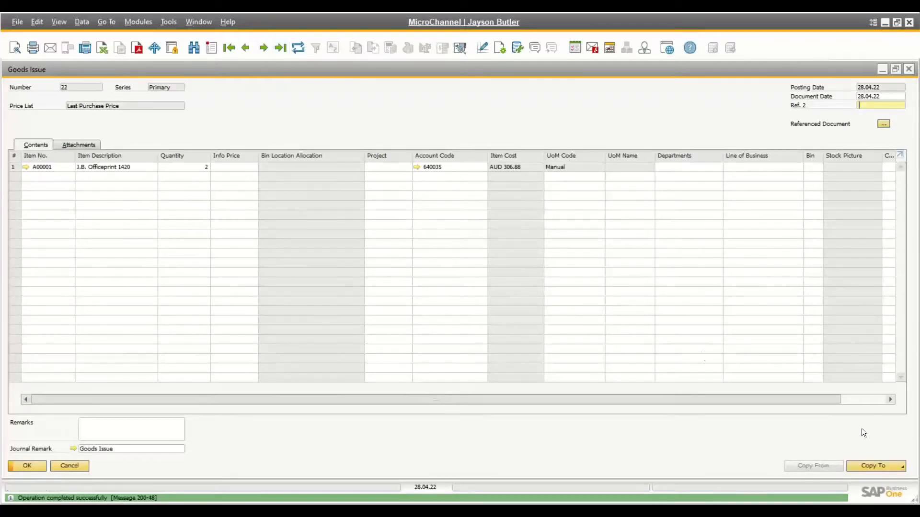
pyautogui.click(870, 467)
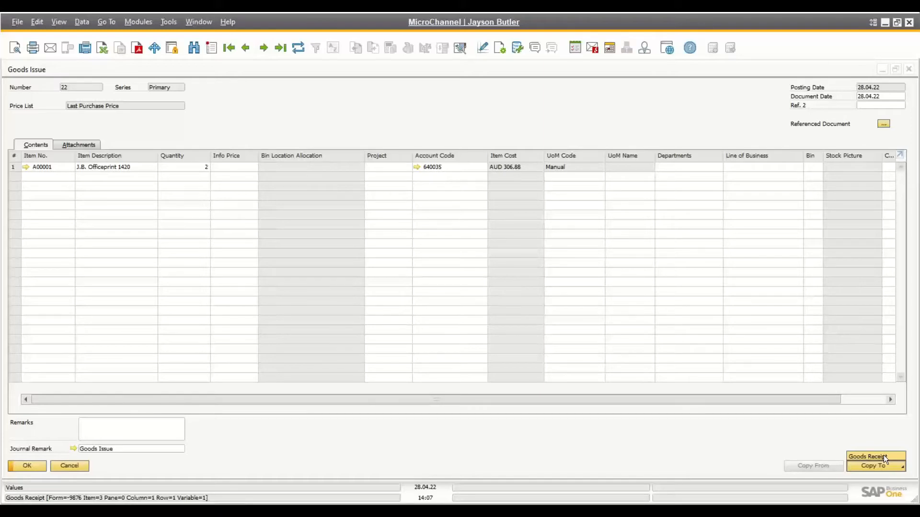
pyautogui.click(884, 457)
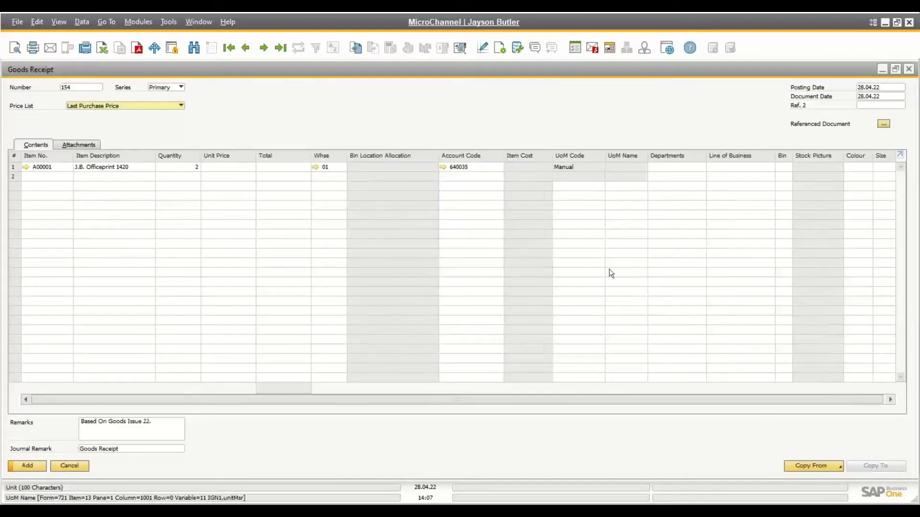
# Try to preview the copied goods receipt's journal entry, check its unit price field, and close the receipt without adding it.
pyautogui.rightClick(253, 122)
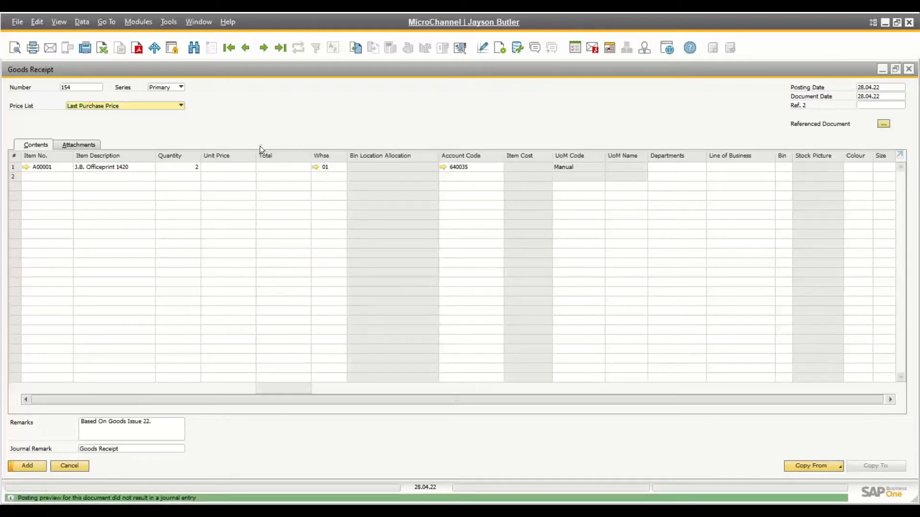
pyautogui.click(224, 167)
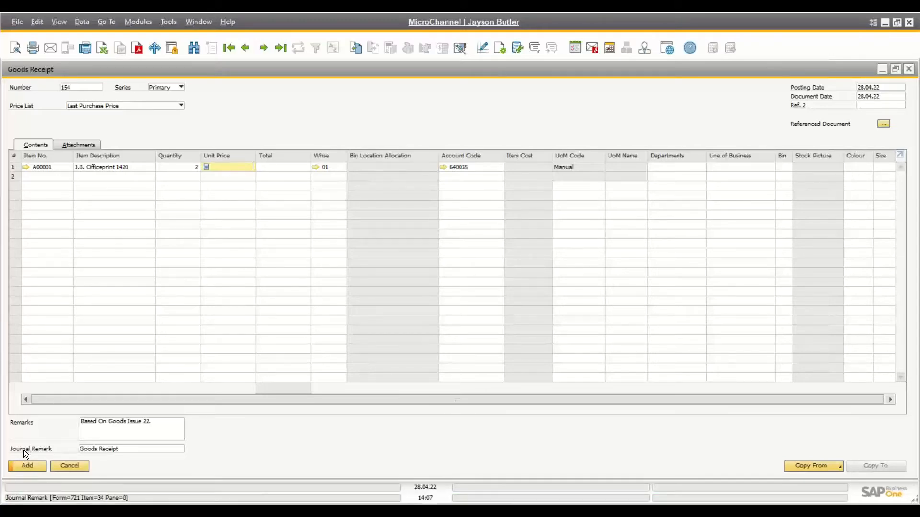
pyautogui.click(60, 466)
pyautogui.click(79, 462)
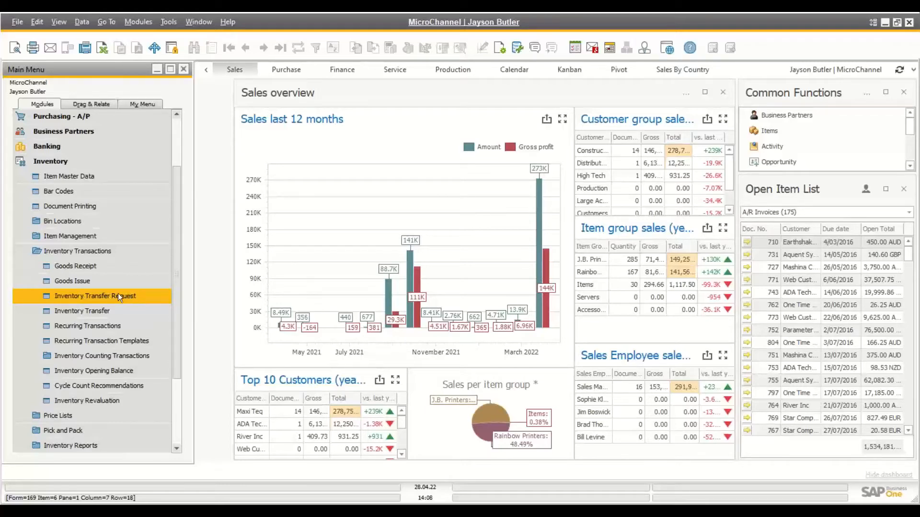
# Open a new inventory transfer request from warehouse 01 and set its destination warehouse to 02.
pyautogui.click(103, 311)
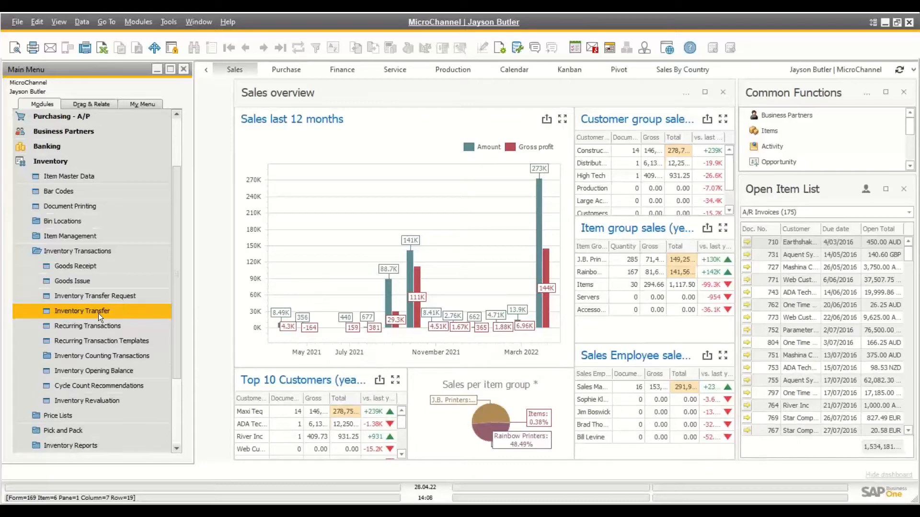
pyautogui.click(121, 296)
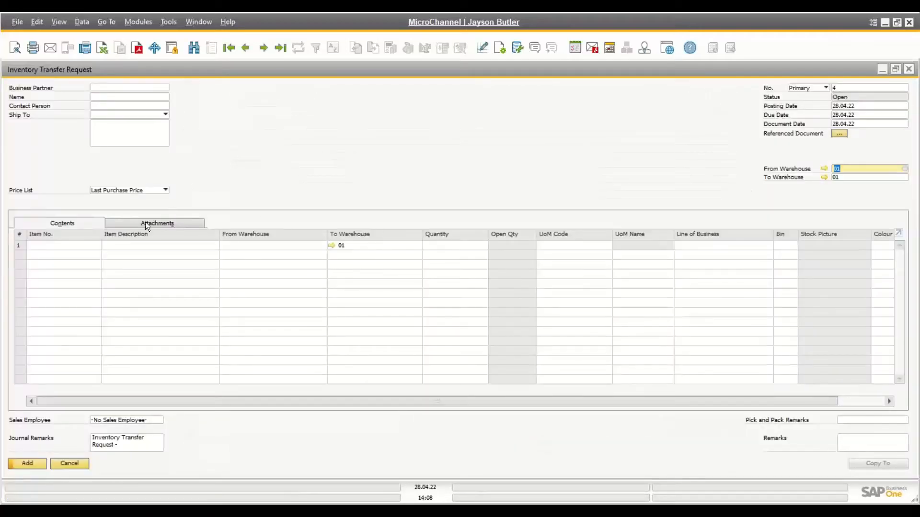
pyautogui.click(861, 168)
pyautogui.click(852, 180)
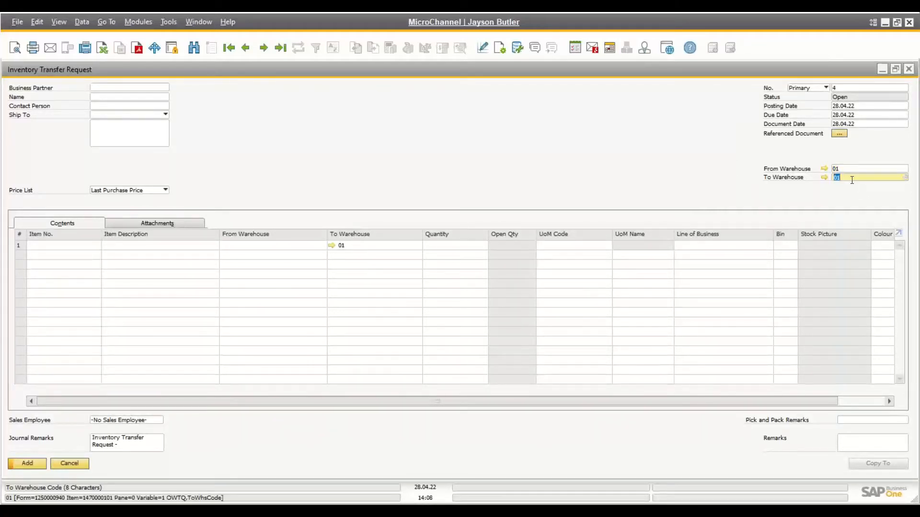
pyautogui.write('02')
pyautogui.press('Tab')
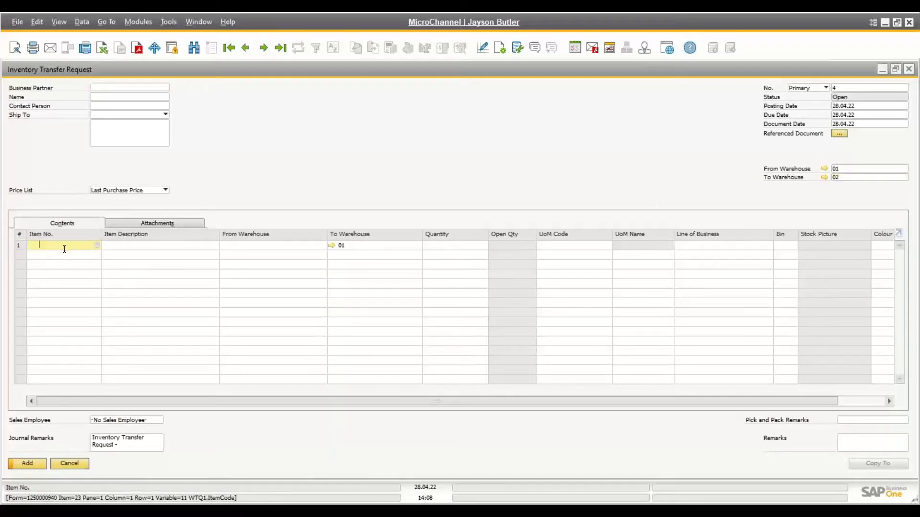
# Enter item A00001 on the request's first line with a quantity of 4, and check the line's source and destination warehouses.
pyautogui.write('a0001')
pyautogui.press('Tab')
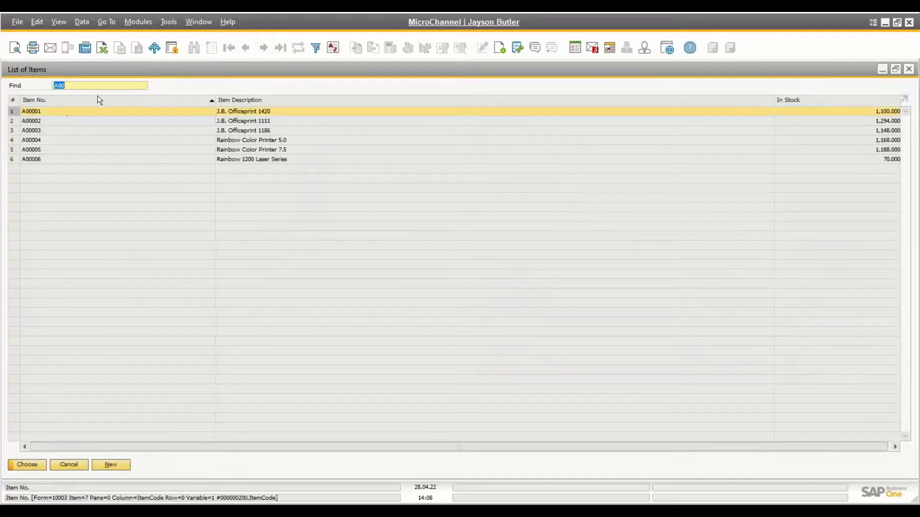
pyautogui.doubleClick(65, 113)
pyautogui.press('Tab')
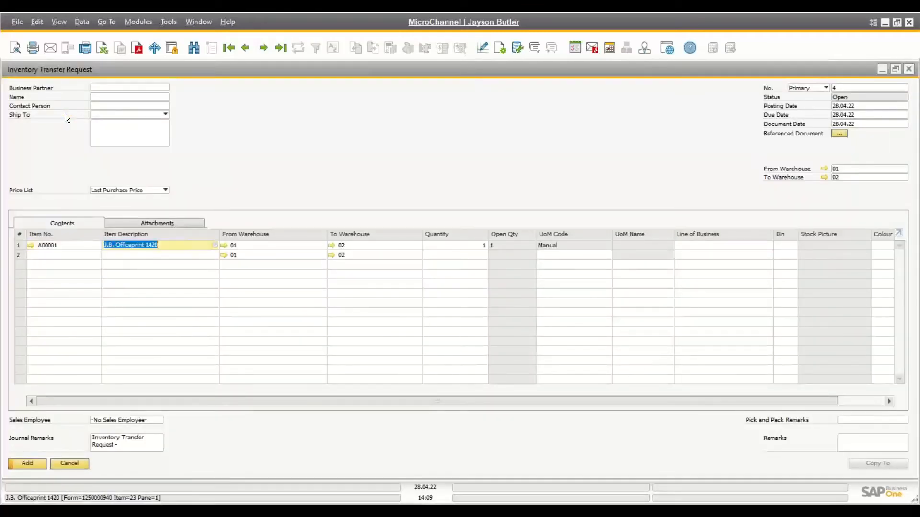
pyautogui.click(463, 245)
pyautogui.write('4')
pyautogui.press('Tab')
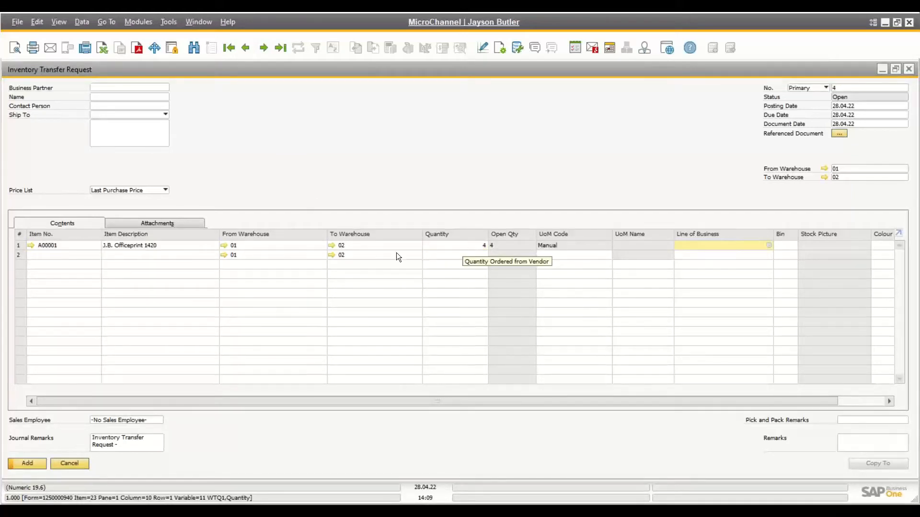
pyautogui.click(246, 243)
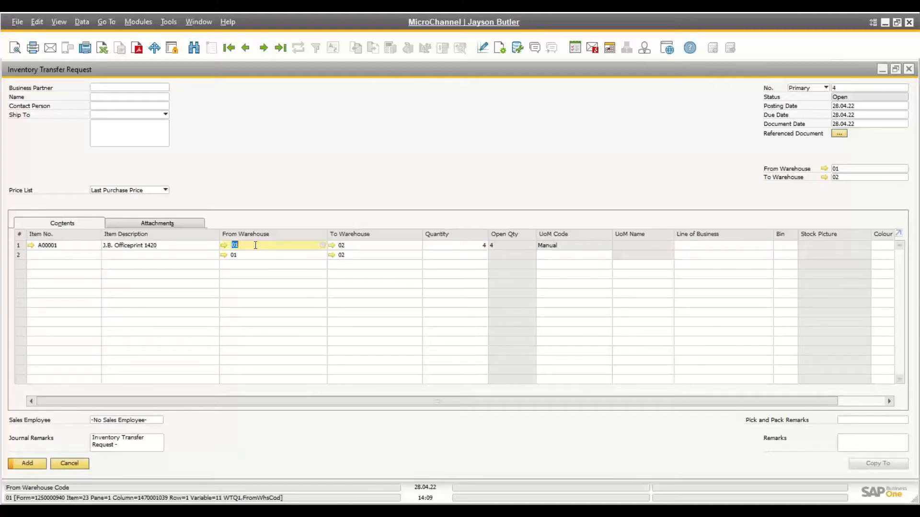
pyautogui.click(366, 246)
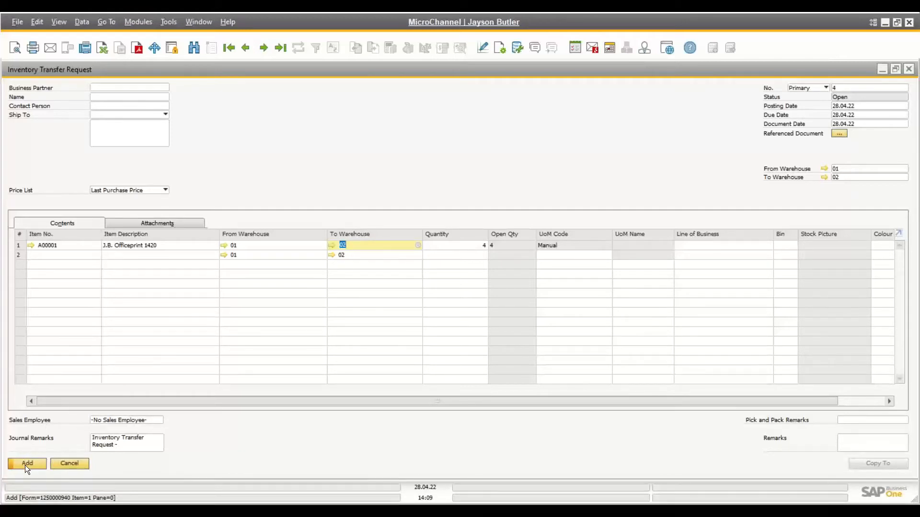
# Examine item A00001's committed, ordered and available quantities by warehouse in its master data, and return to the transfer request.
pyautogui.click(32, 245)
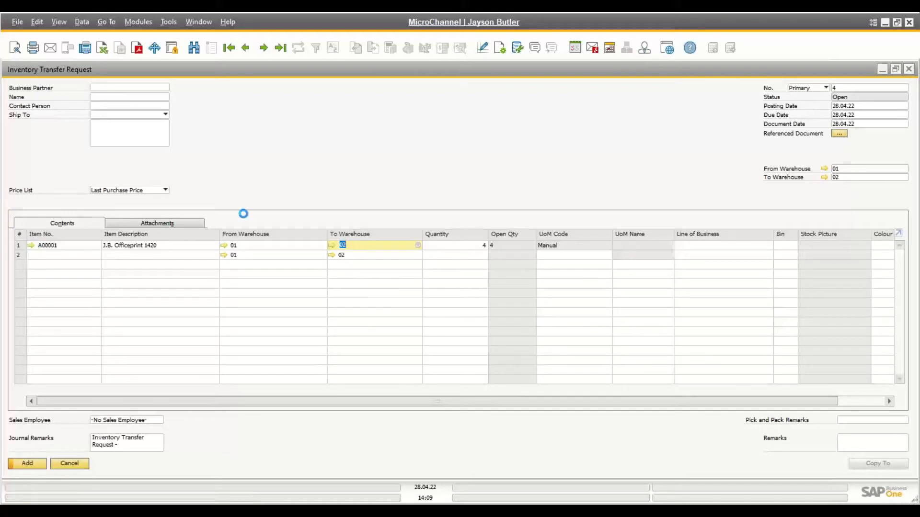
pyautogui.click(279, 164)
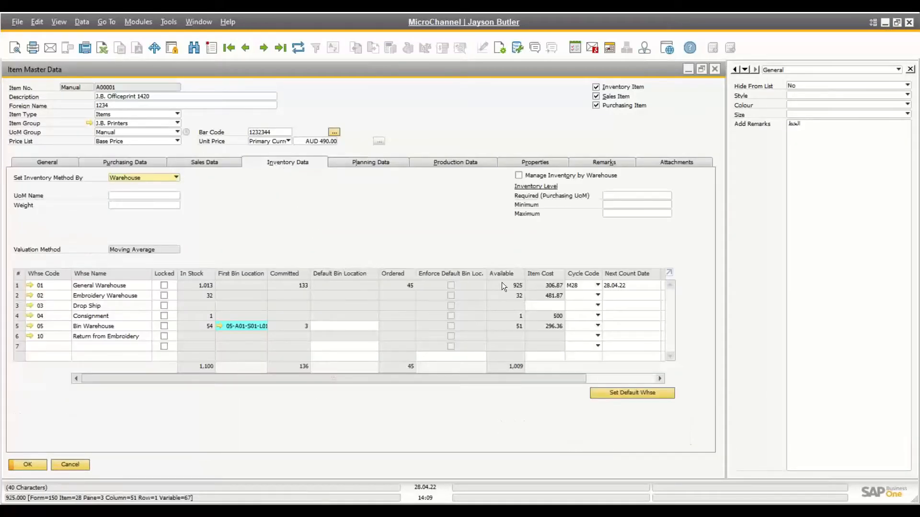
pyautogui.press('ctrl')
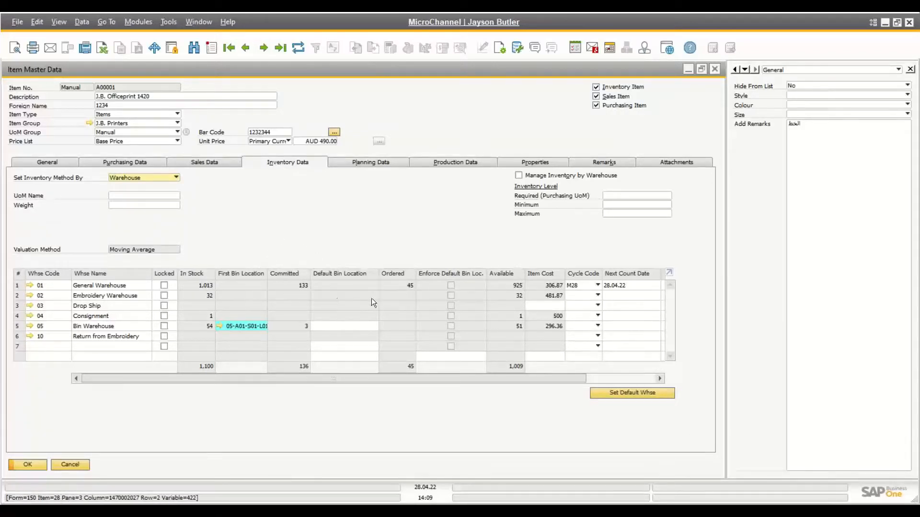
pyautogui.press('ctrl')
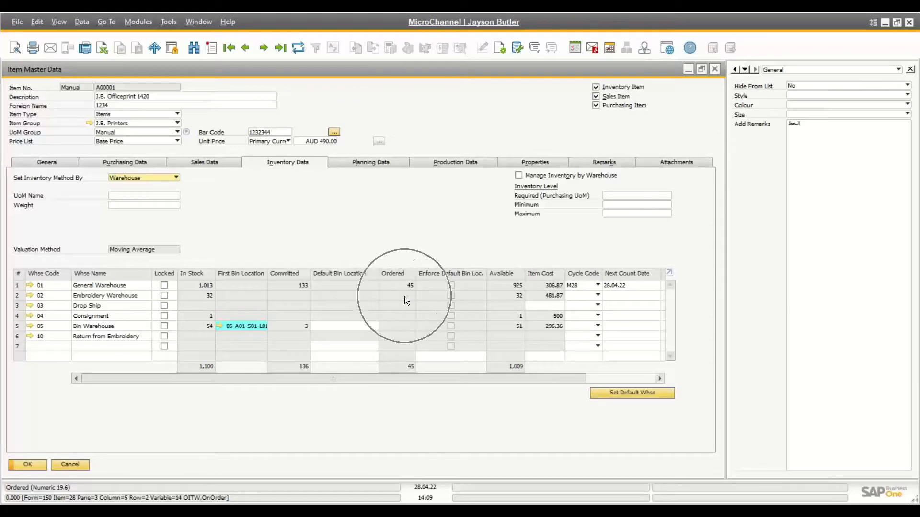
pyautogui.click(714, 71)
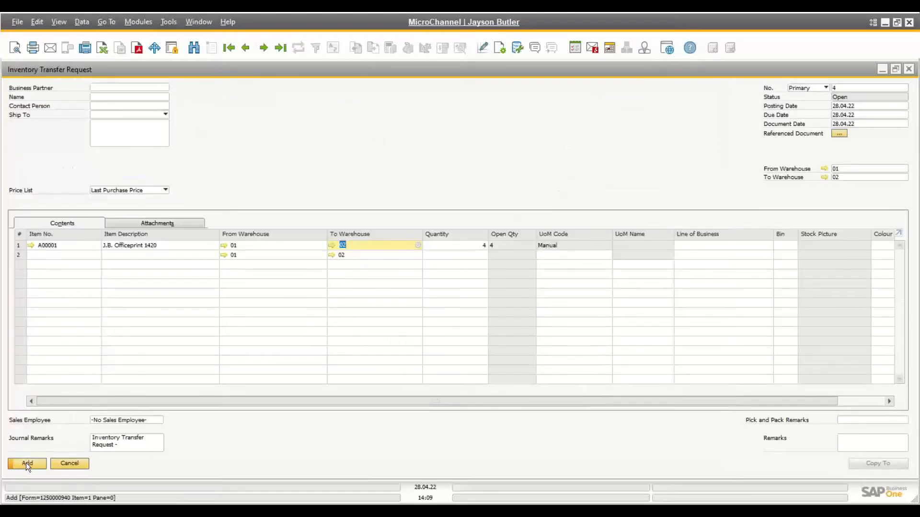
# Add the inventory transfer request, and check item A00001's ordered and committed quantities for warehouses 02 and 01.
pyautogui.click(27, 463)
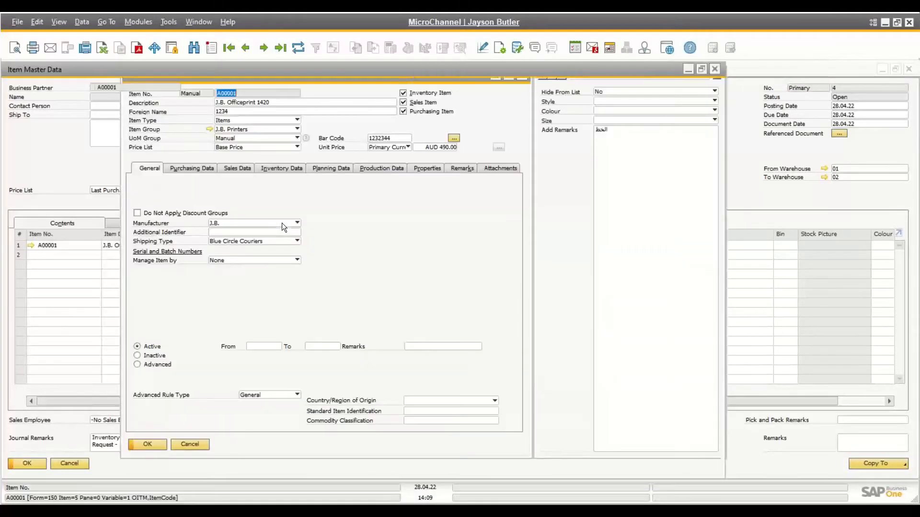
pyautogui.click(307, 161)
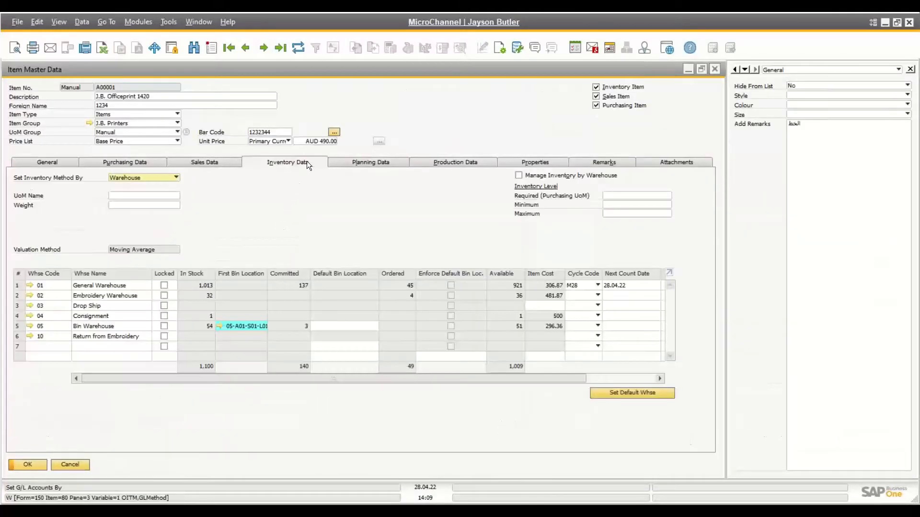
pyautogui.click(415, 294)
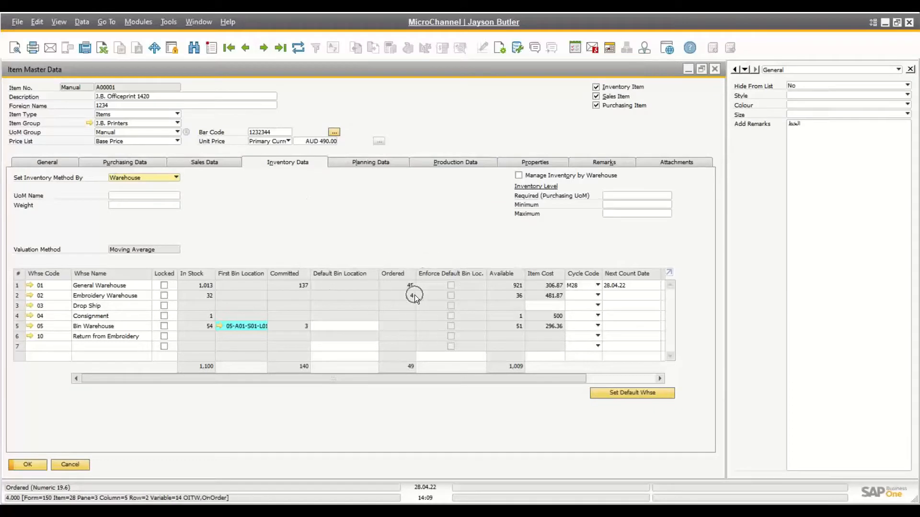
pyautogui.click(299, 285)
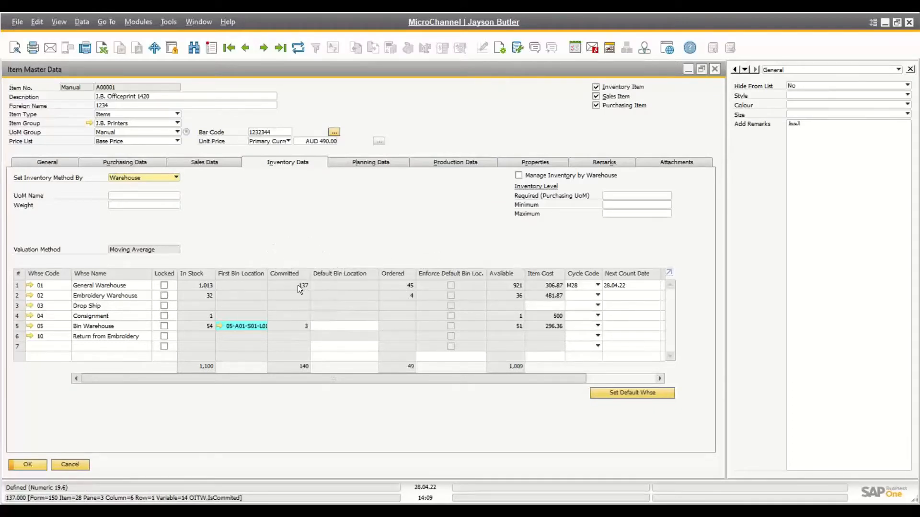
pyautogui.click(64, 464)
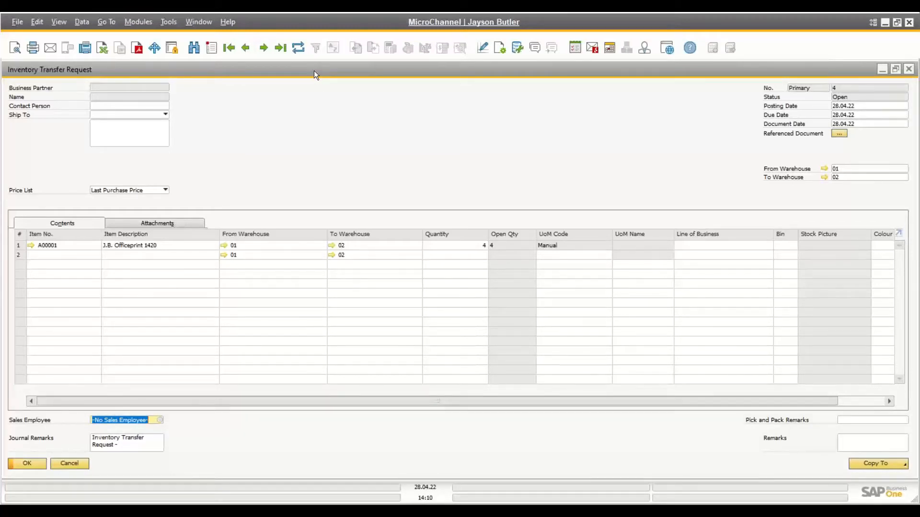
# Generate a pick list from the inventory transfer request, and save it with a picked quantity of 4.
pyautogui.rightClick(295, 125)
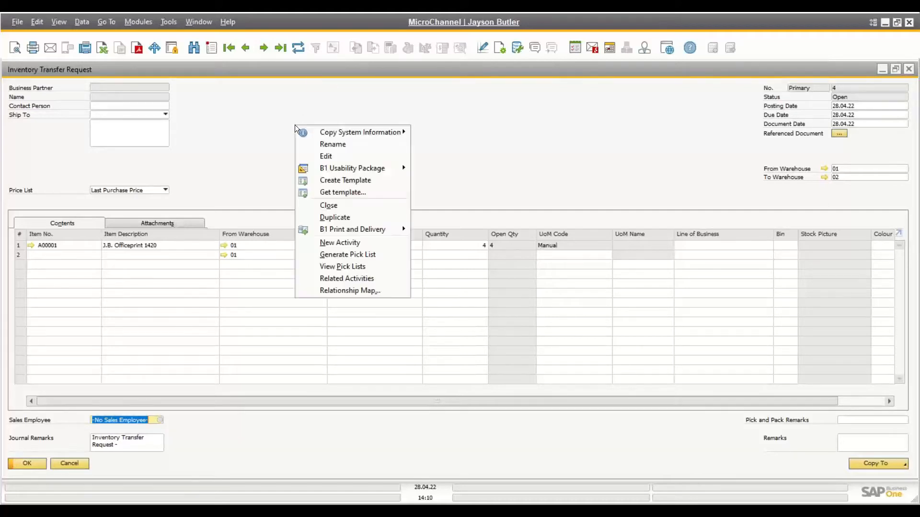
pyautogui.click(361, 254)
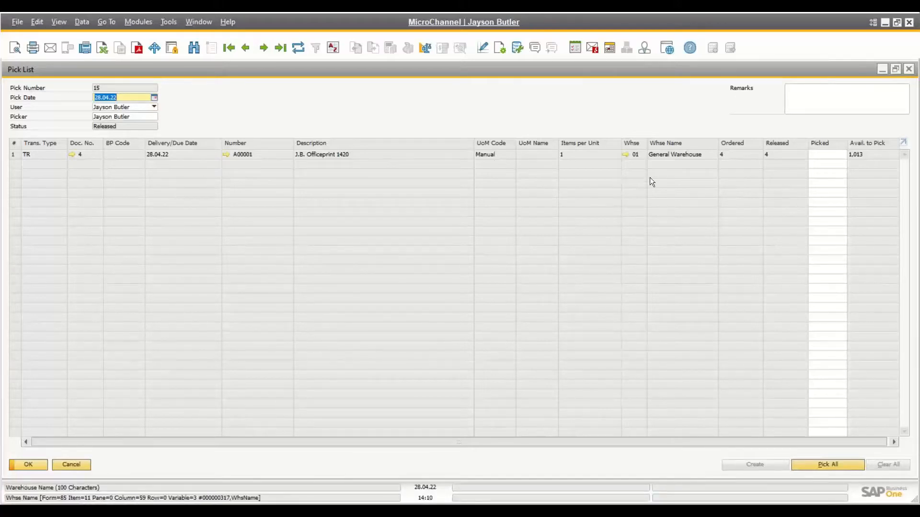
pyautogui.click(822, 155)
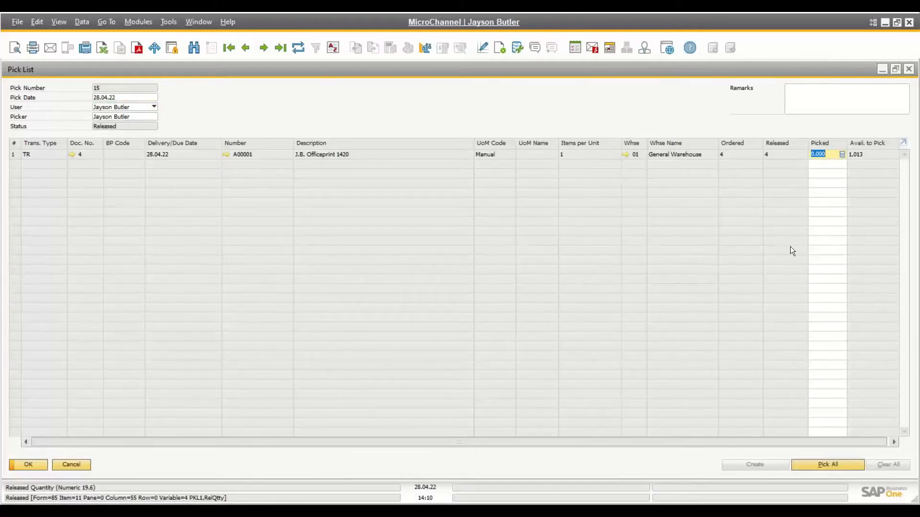
pyautogui.write('4')
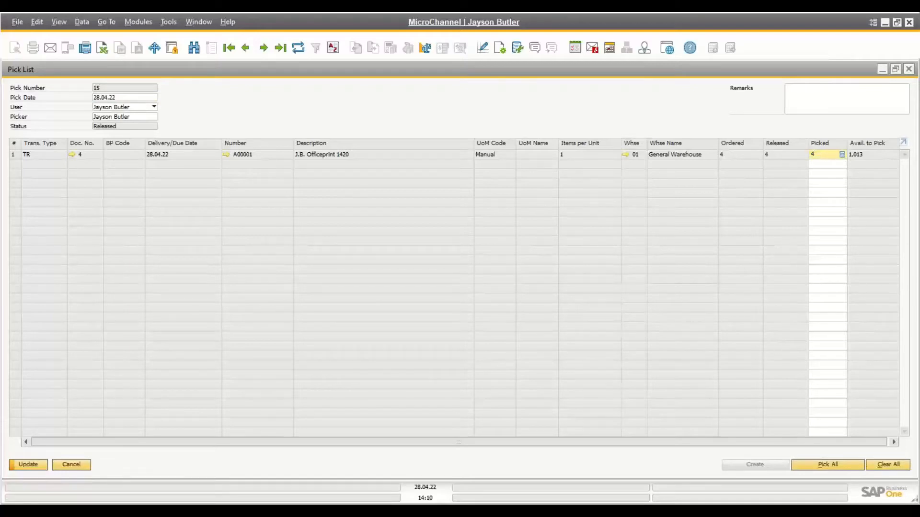
pyautogui.click(14, 466)
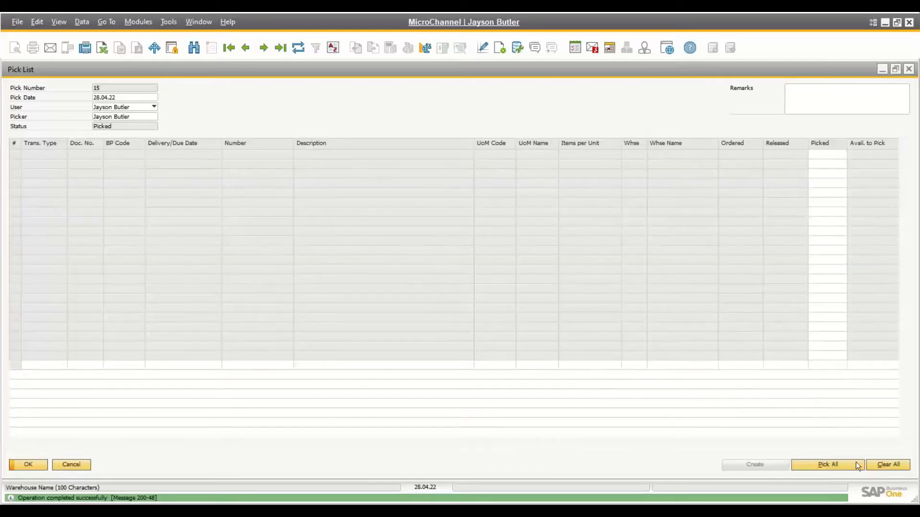
# Create an inventory transfer from the pick list, cancel it without adding it, and close the pick list.
pyautogui.click(855, 463)
pyautogui.click(784, 463)
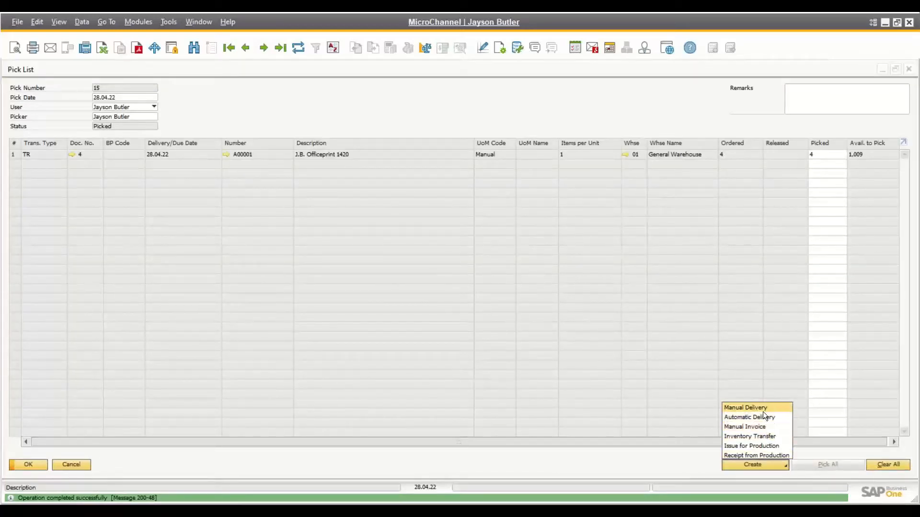
pyautogui.click(752, 436)
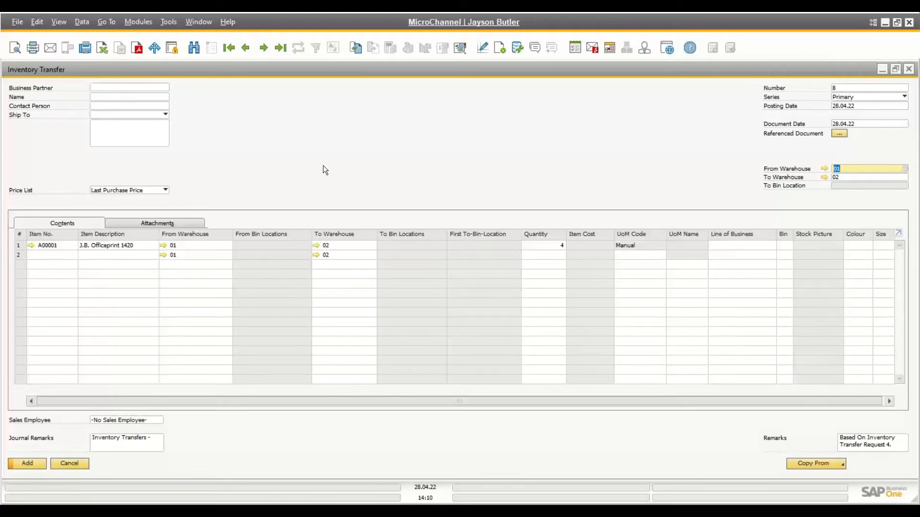
pyautogui.click(67, 464)
pyautogui.doubleClick(291, 72)
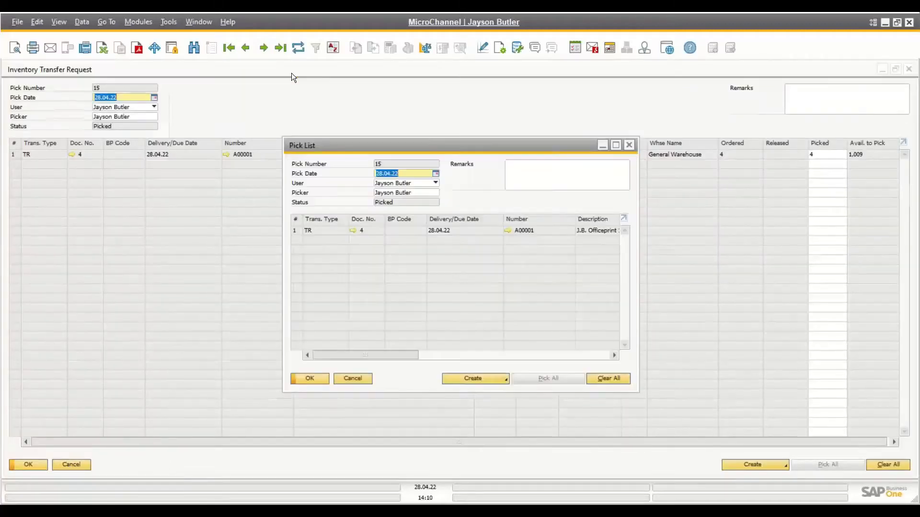
pyautogui.click(304, 382)
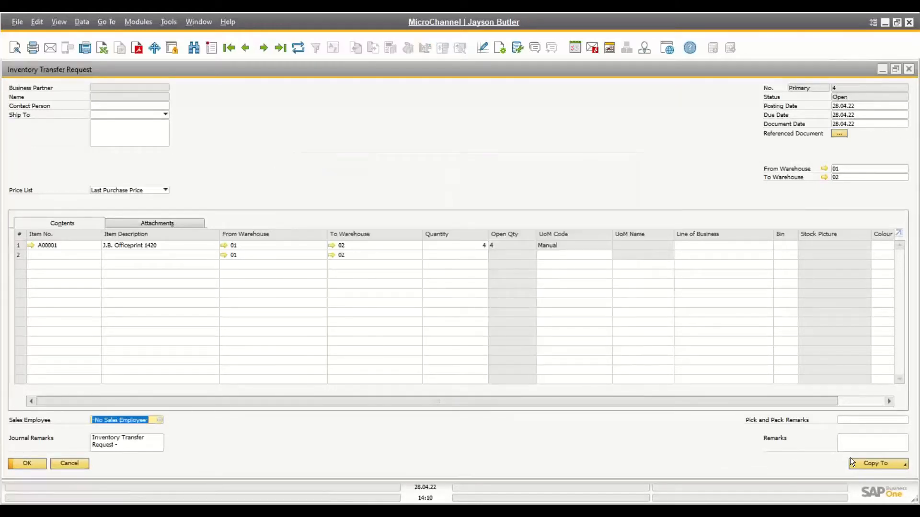
# Copy the transfer request to an inventory transfer, add and confirm the transfer, and refresh the request.
pyautogui.click(865, 463)
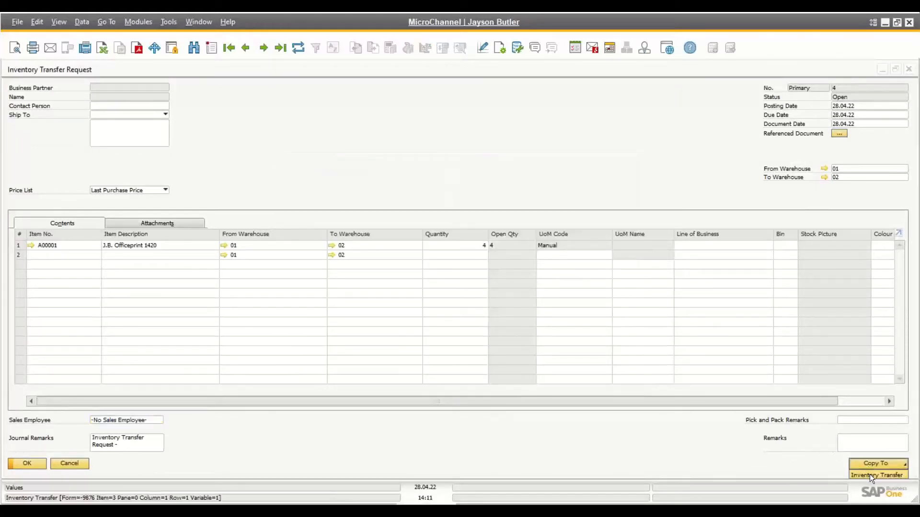
pyautogui.click(870, 474)
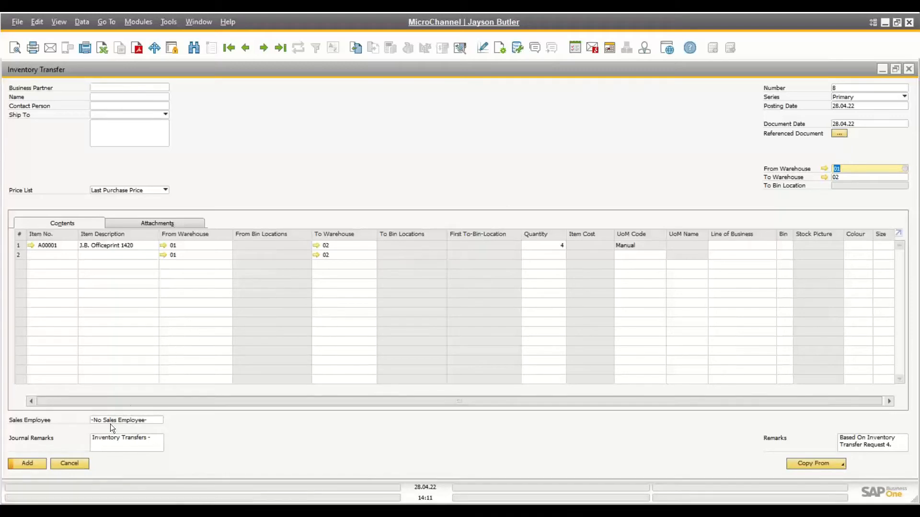
pyautogui.click(22, 463)
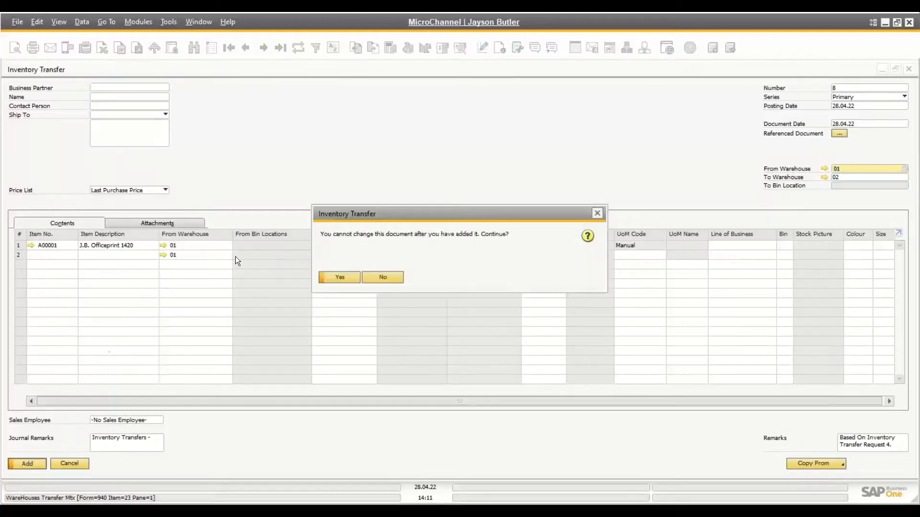
pyautogui.click(334, 278)
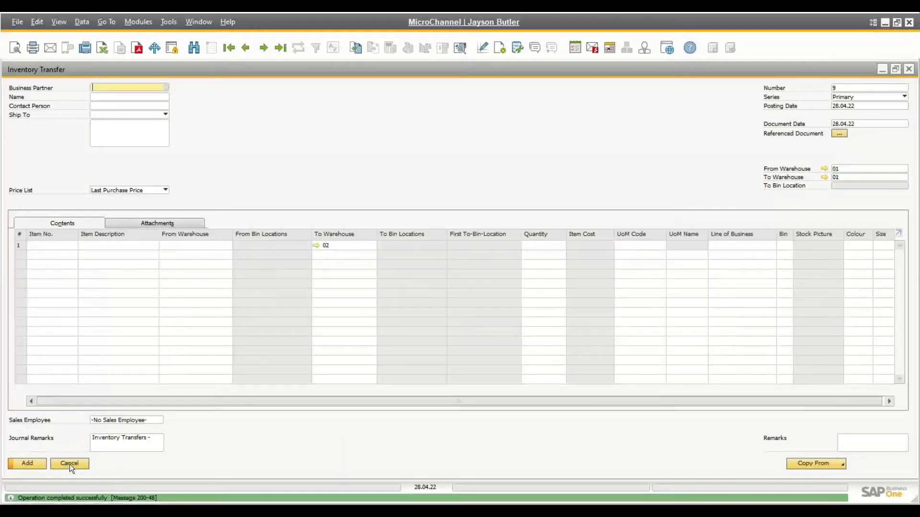
pyautogui.click(70, 463)
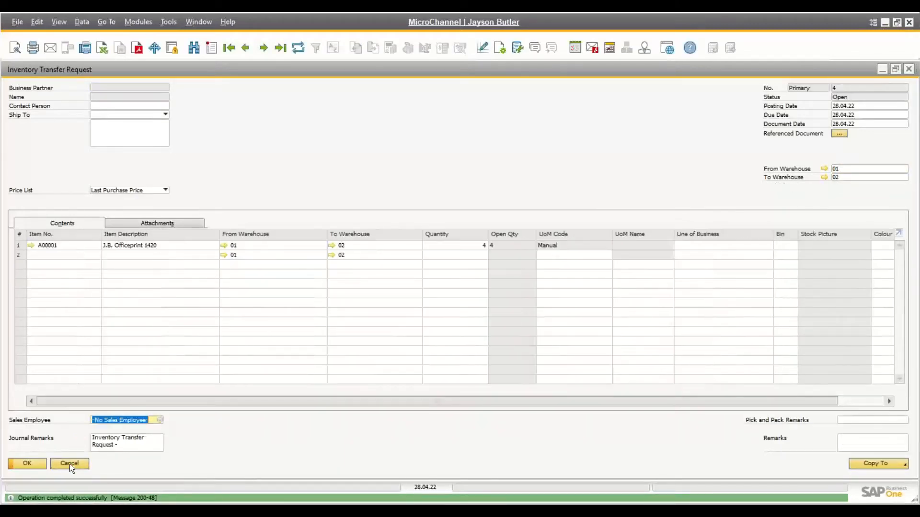
pyautogui.click(297, 48)
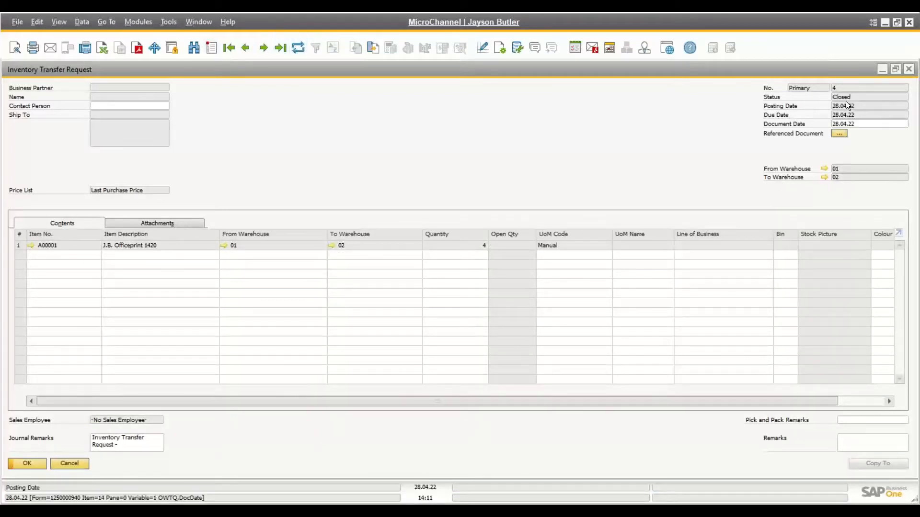
# Start a new inventory transfer request for 4 units of item A00001, and try to add it.
pyautogui.click(211, 50)
pyautogui.click(59, 245)
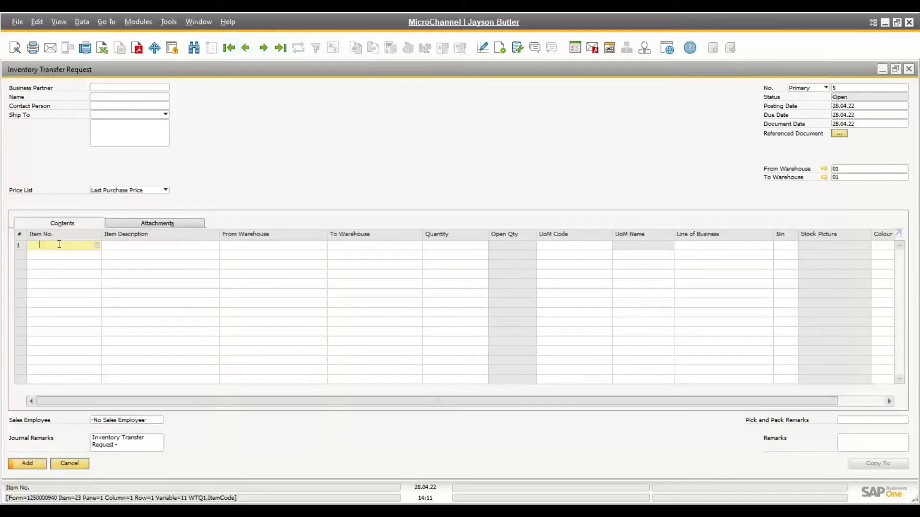
pyautogui.write('a00')
pyautogui.press('Tab')
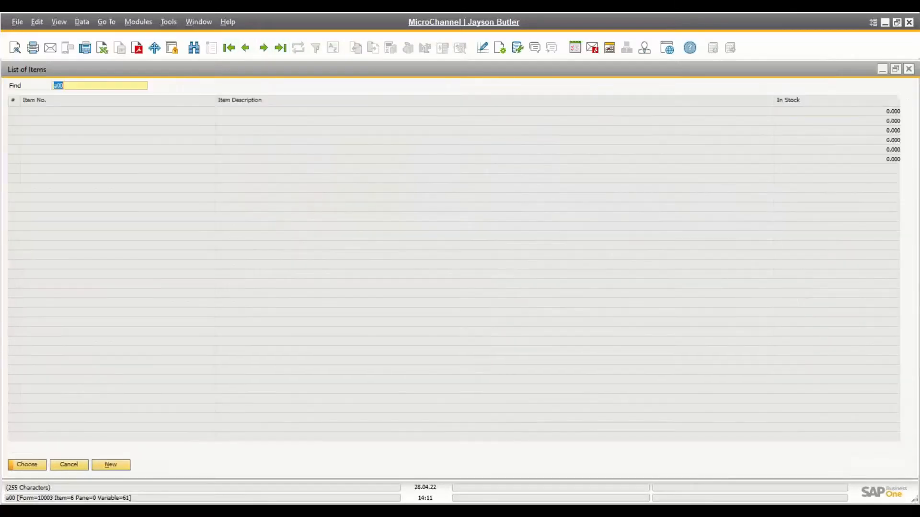
pyautogui.press('Return')
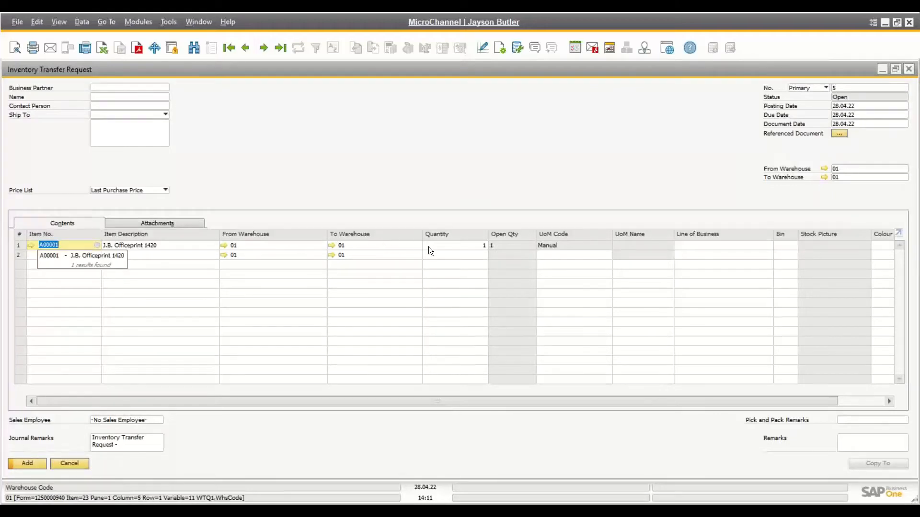
pyautogui.click(436, 246)
pyautogui.write('4')
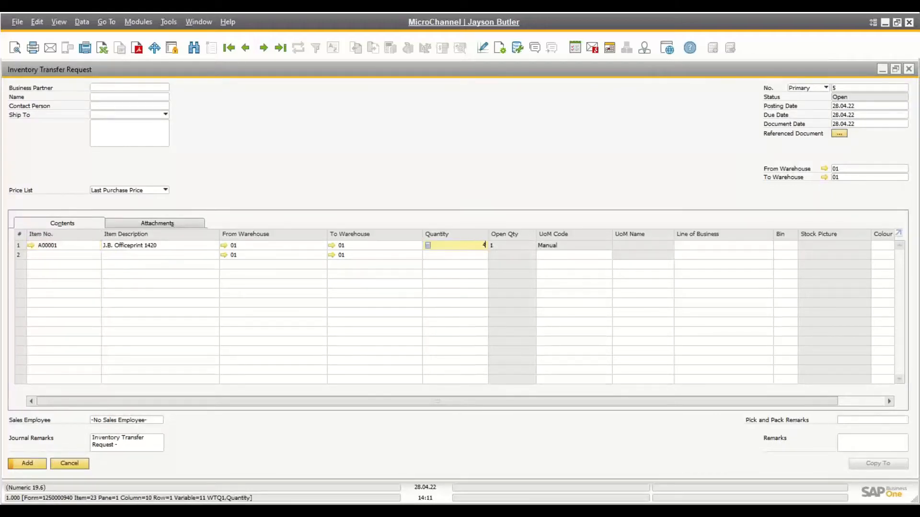
pyautogui.press('Tab')
pyautogui.click(25, 462)
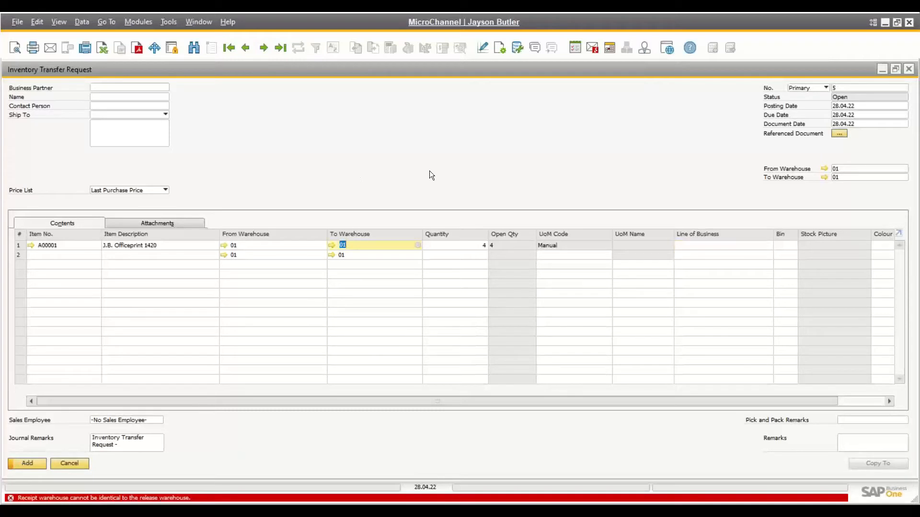
# Set the request's To Warehouse to 02, apply it to the existing lines, and add the request.
pyautogui.click(838, 178)
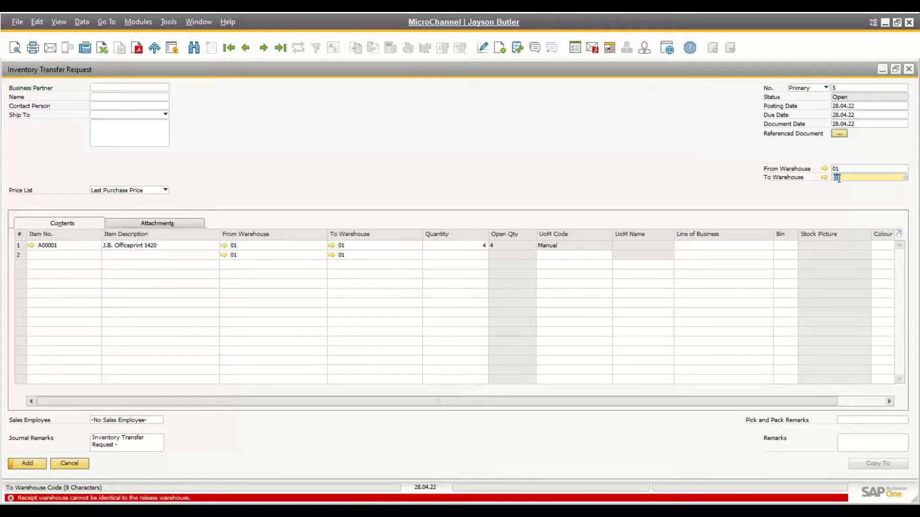
pyautogui.write('02')
pyautogui.press('Tab')
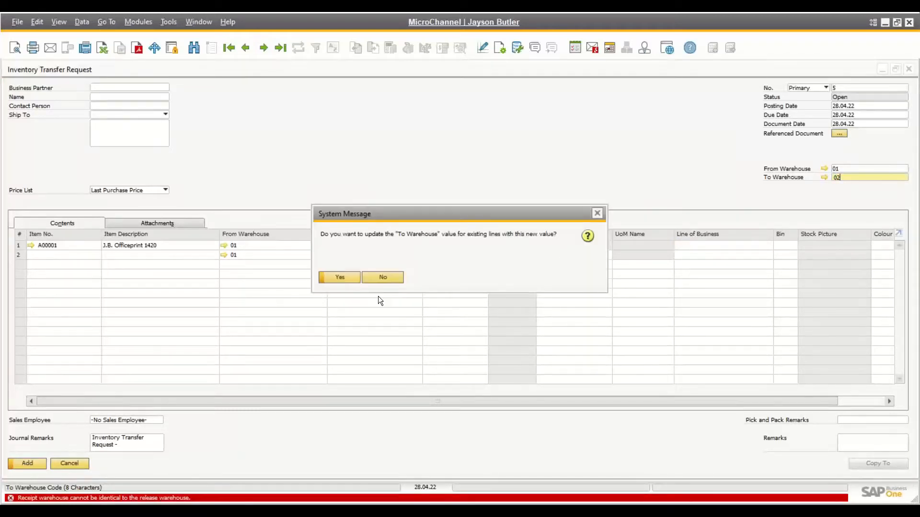
pyautogui.click(353, 276)
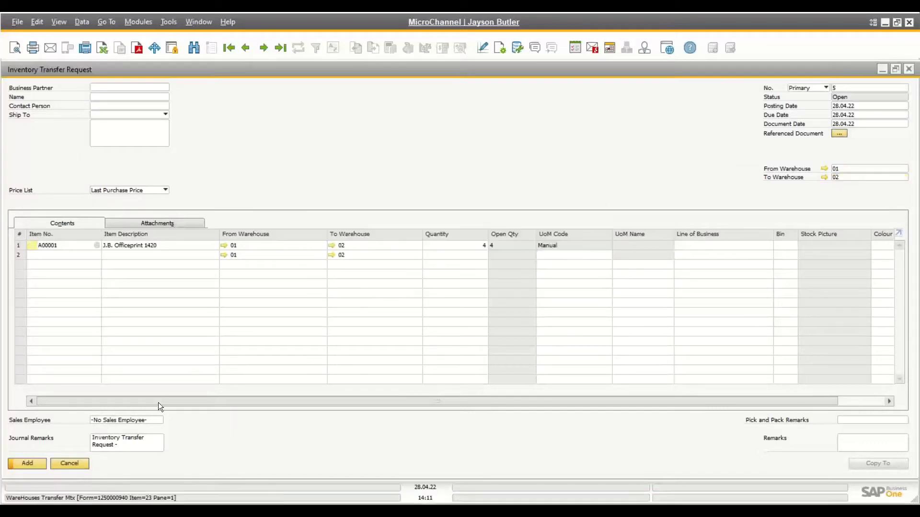
pyautogui.click(36, 464)
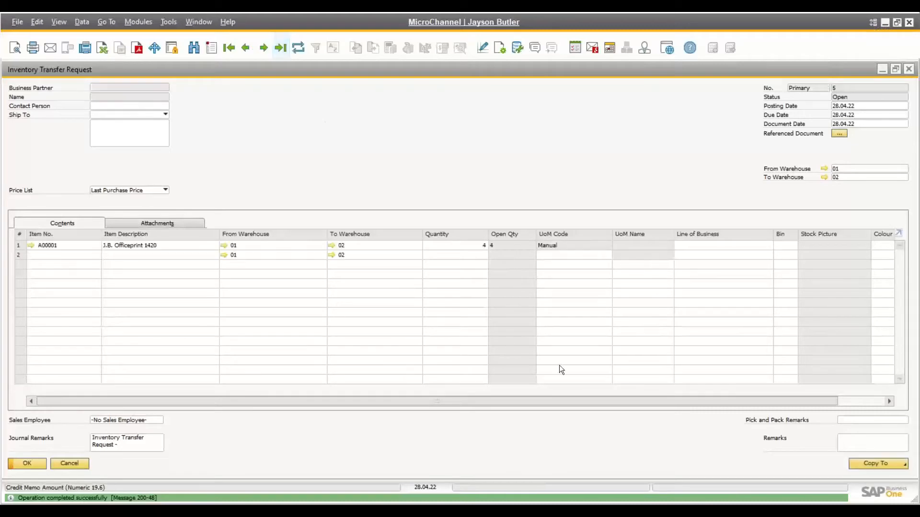
# Copy the transfer request to an inventory transfer with quantity 3, add and confirm it, and close the transfer form.
pyautogui.click(855, 461)
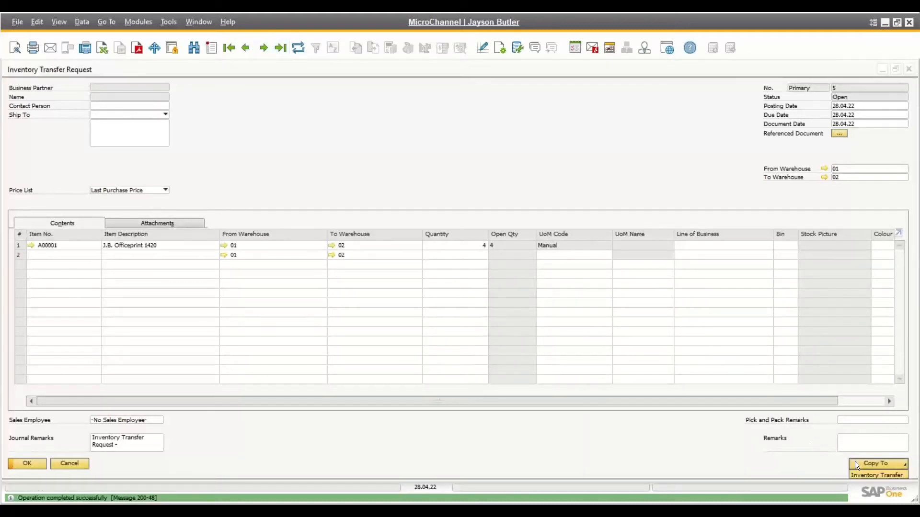
pyautogui.click(876, 475)
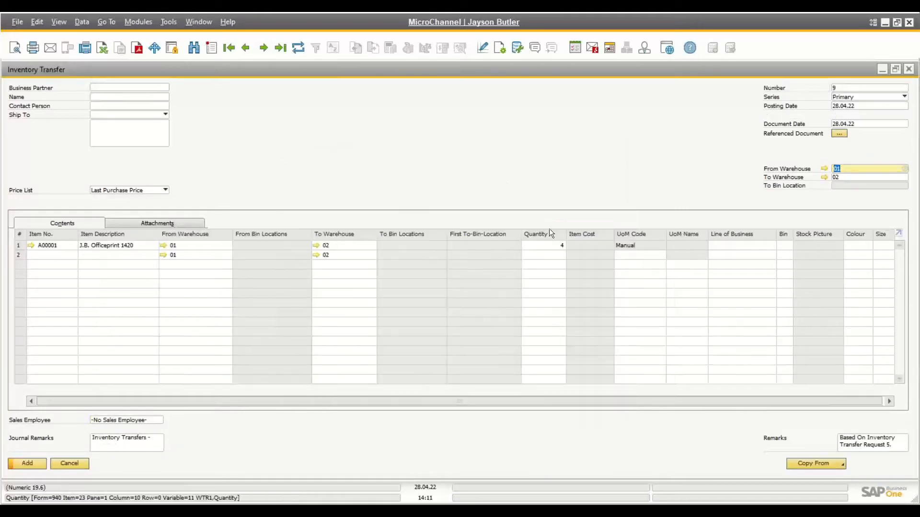
pyautogui.click(547, 245)
pyautogui.write('3')
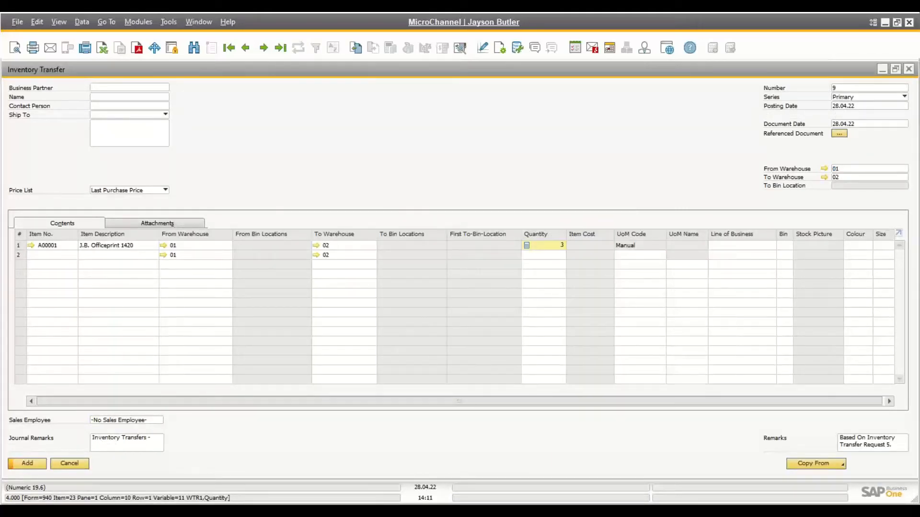
pyautogui.press('Tab')
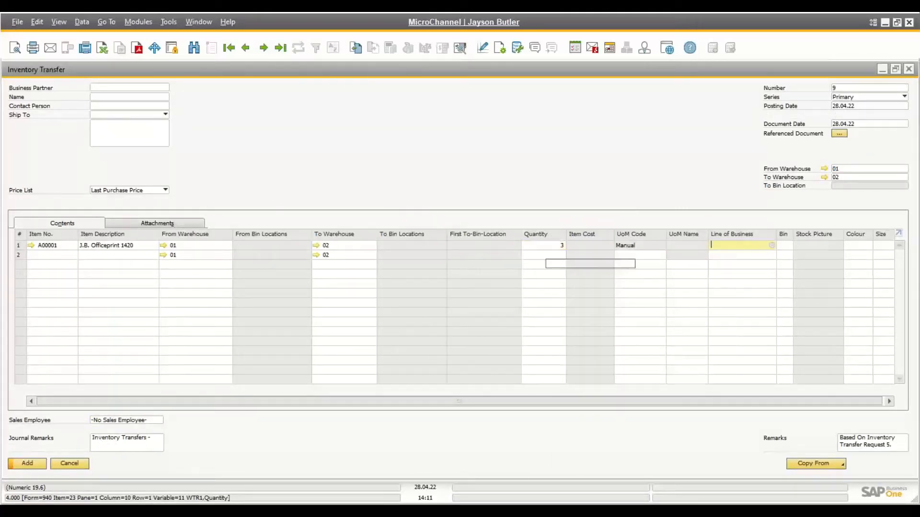
pyautogui.click(33, 463)
pyautogui.click(335, 277)
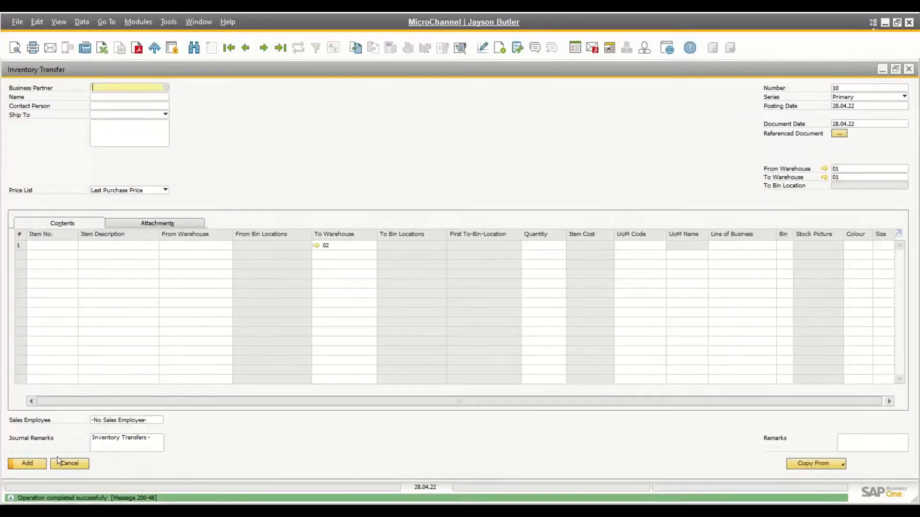
pyautogui.click(63, 465)
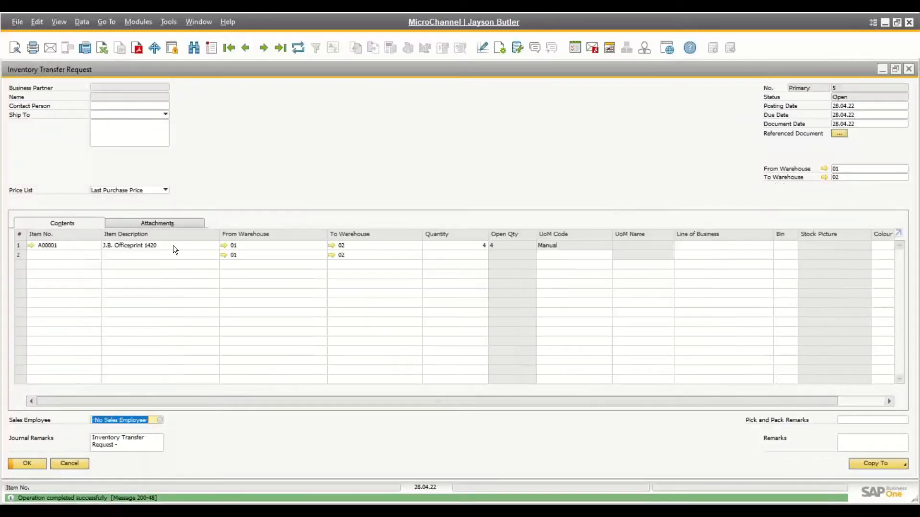
# Refresh the inventory transfer request and check the open quantity of its A00001 line.
pyautogui.click(291, 48)
pyautogui.click(503, 246)
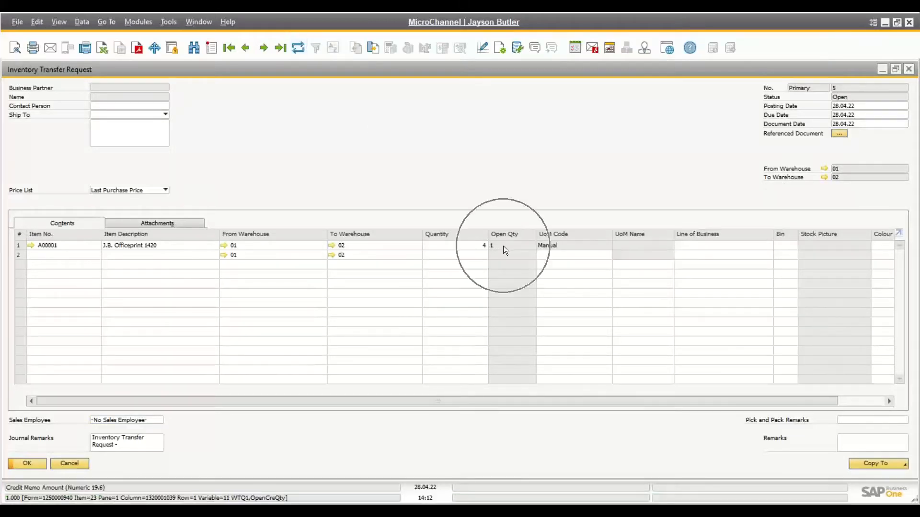
pyautogui.press('ctrl')
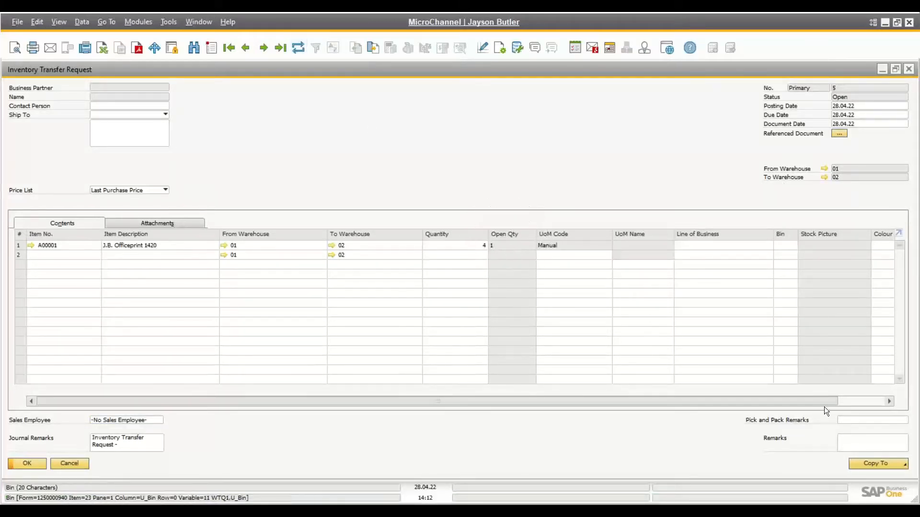
# Copy the remaining open quantity to another inventory transfer, add and confirm it, and close the transfer form.
pyautogui.click(880, 464)
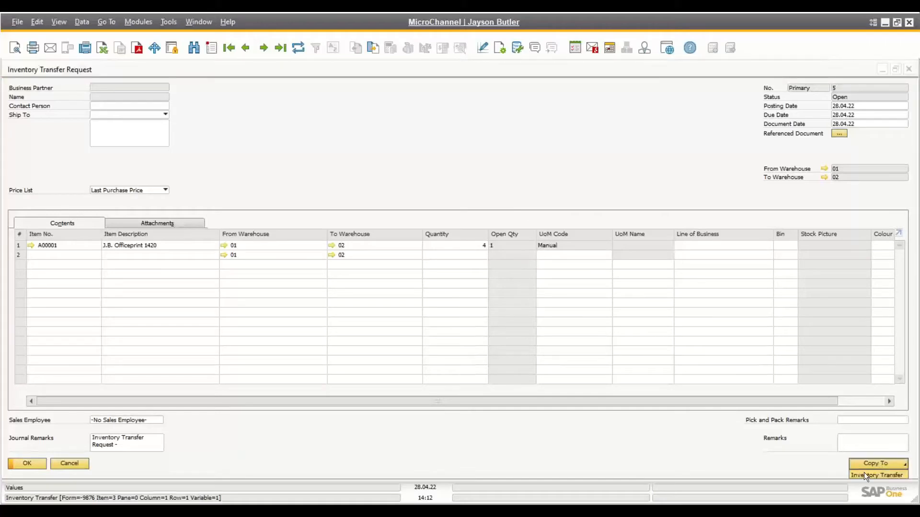
pyautogui.click(864, 476)
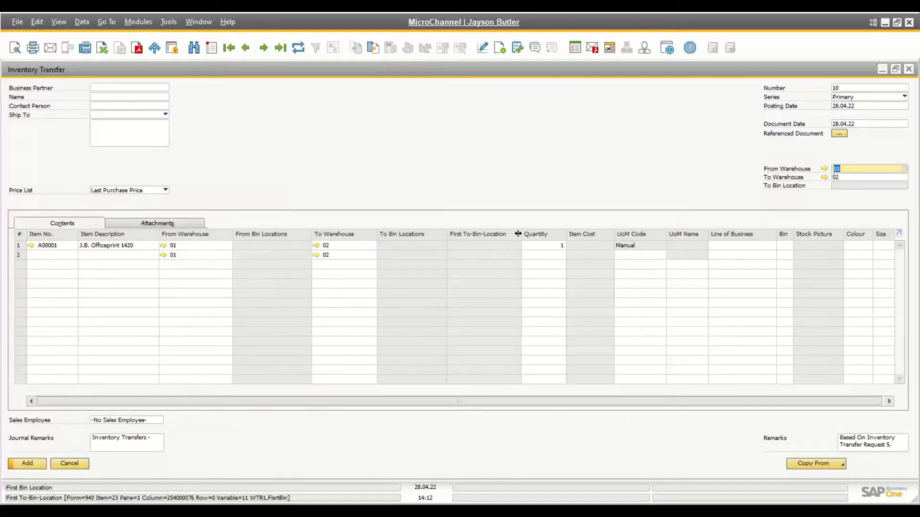
pyautogui.click(27, 464)
pyautogui.click(325, 282)
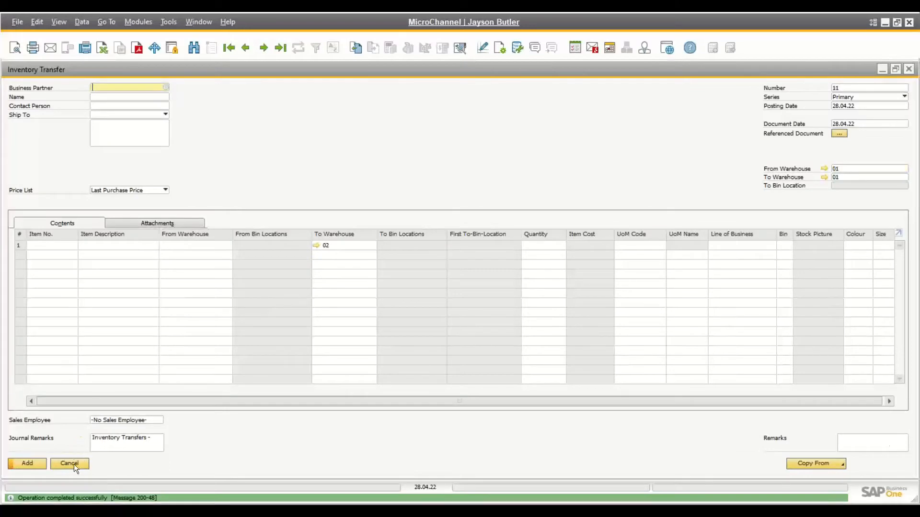
pyautogui.click(75, 467)
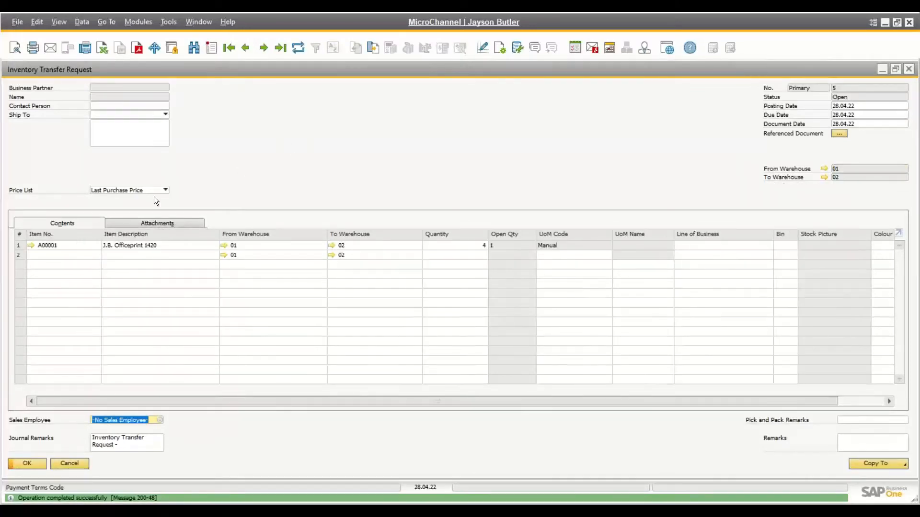
# Start a new inventory transfer request for item A00001 with a quantity of 5.
pyautogui.click(217, 45)
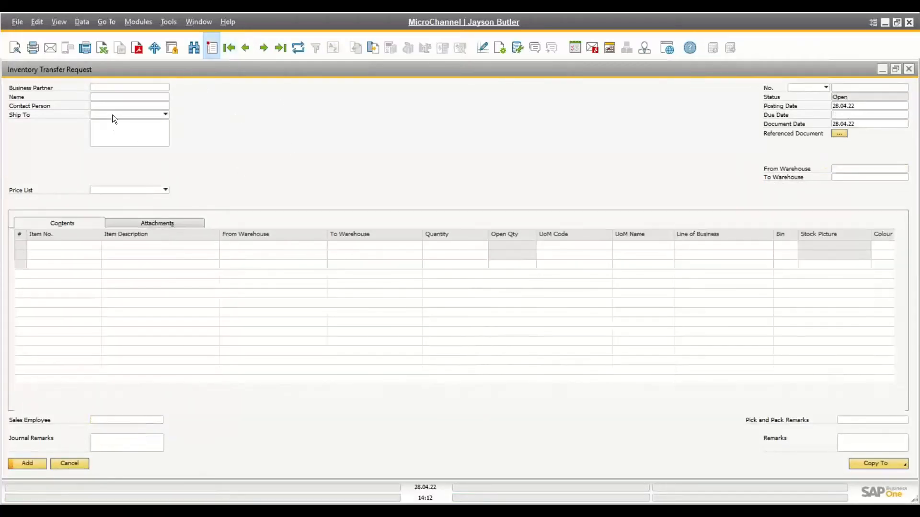
pyautogui.click(60, 241)
pyautogui.press('Tab')
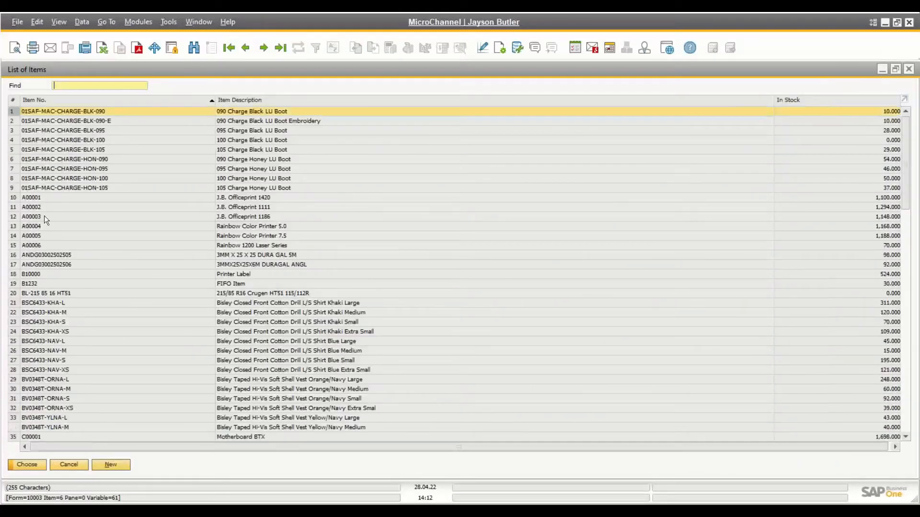
pyautogui.doubleClick(44, 197)
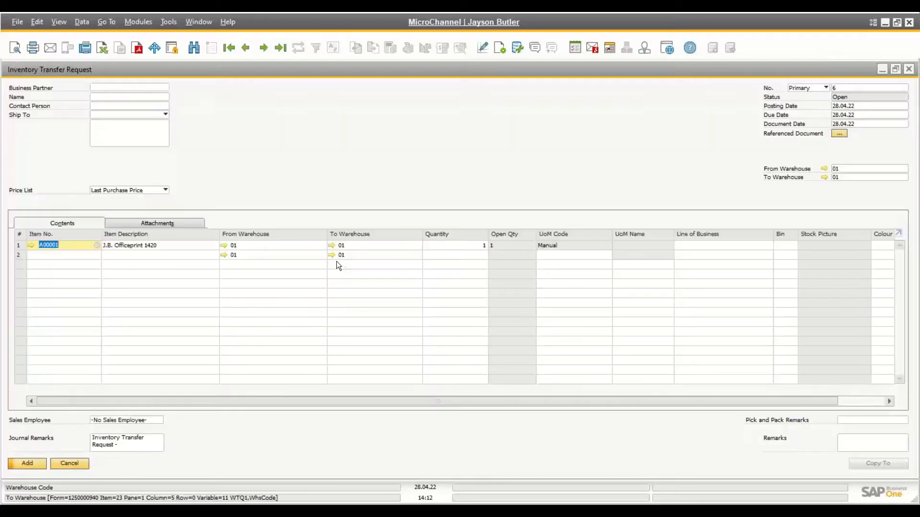
pyautogui.click(457, 247)
pyautogui.write('5')
pyautogui.press('Tab')
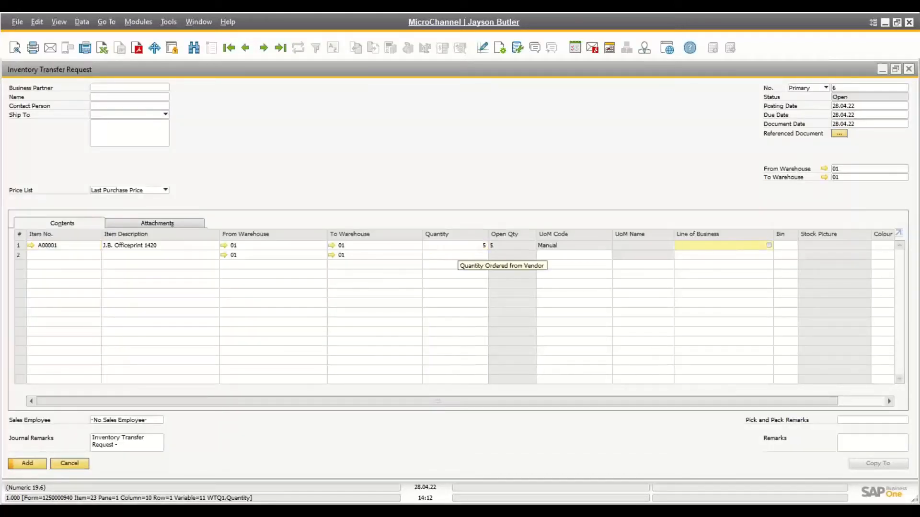
# Set the 5-unit request's To Warehouse to 02, update its existing lines, and add the request.
pyautogui.doubleClick(852, 178)
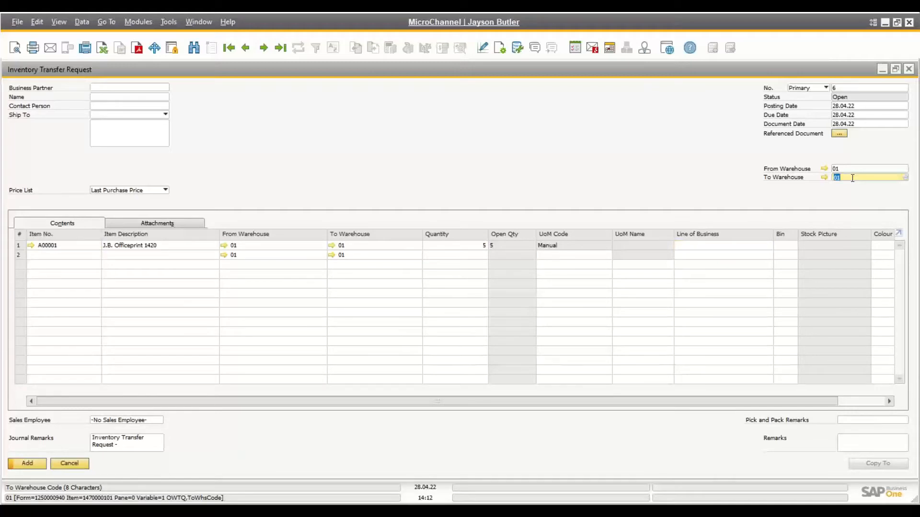
pyautogui.write('02')
pyautogui.press('Tab')
pyautogui.press('Return')
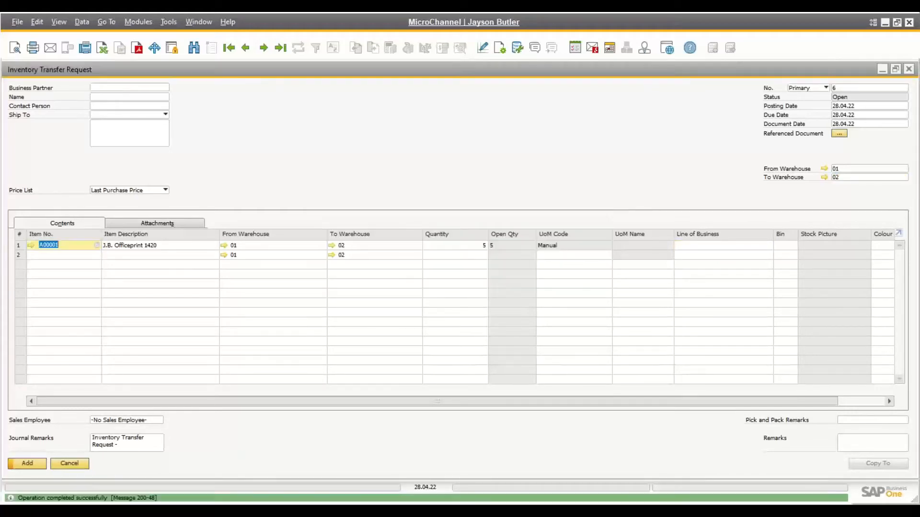
# Open the Pick Pack and Production Manager with only inventory transfer requests, not sales orders, included in the selection criteria.
pyautogui.doubleClick(355, 71)
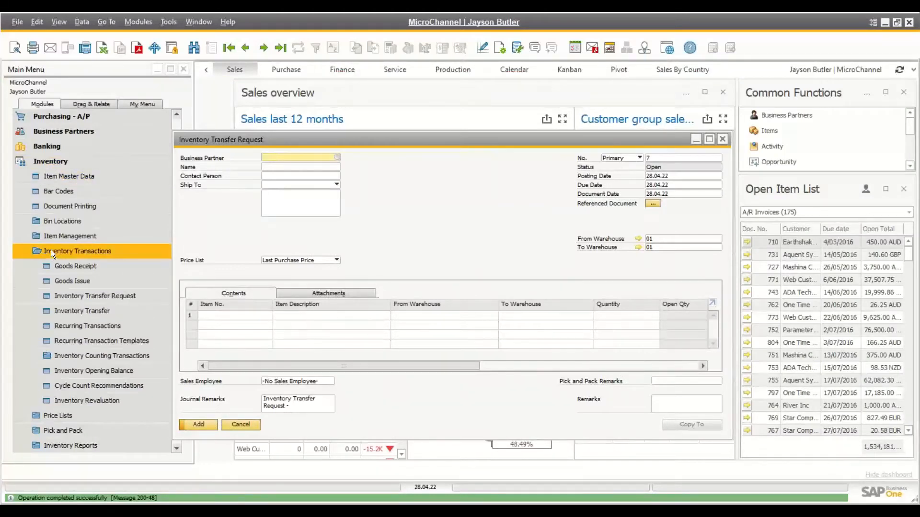
pyautogui.click(47, 426)
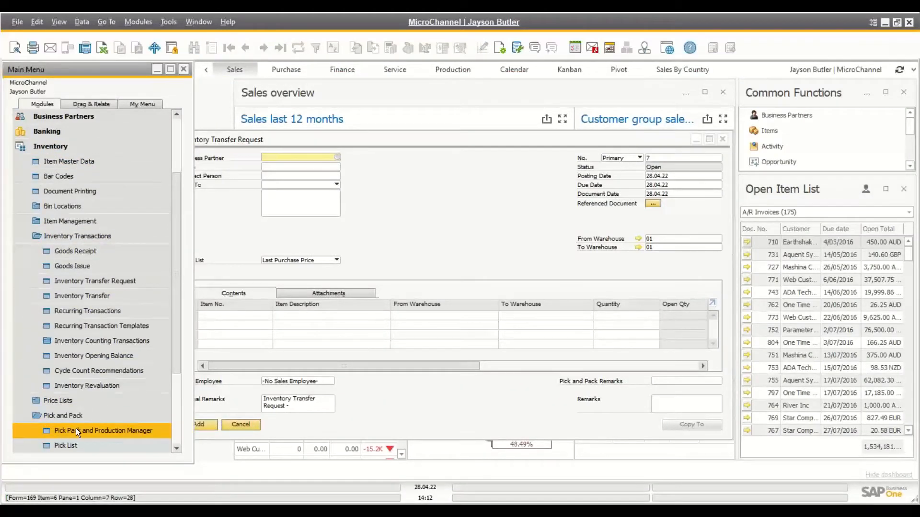
pyautogui.click(76, 429)
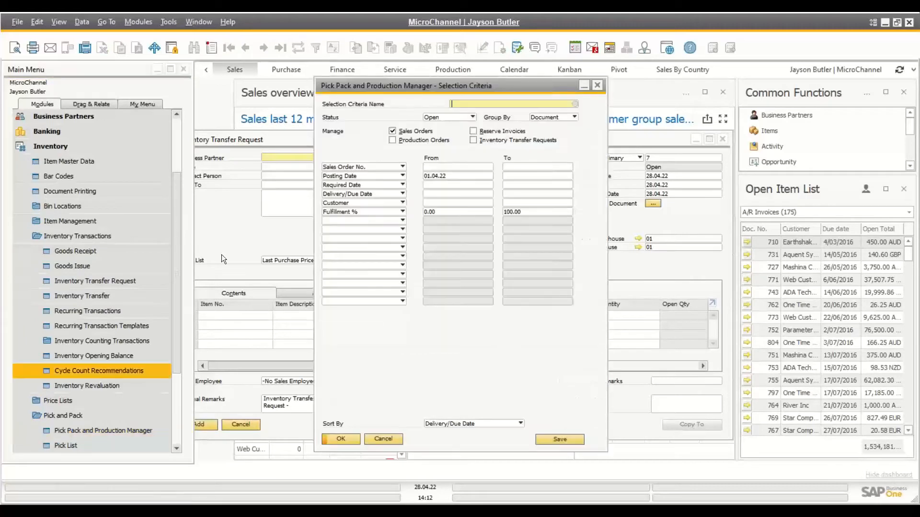
pyautogui.click(409, 132)
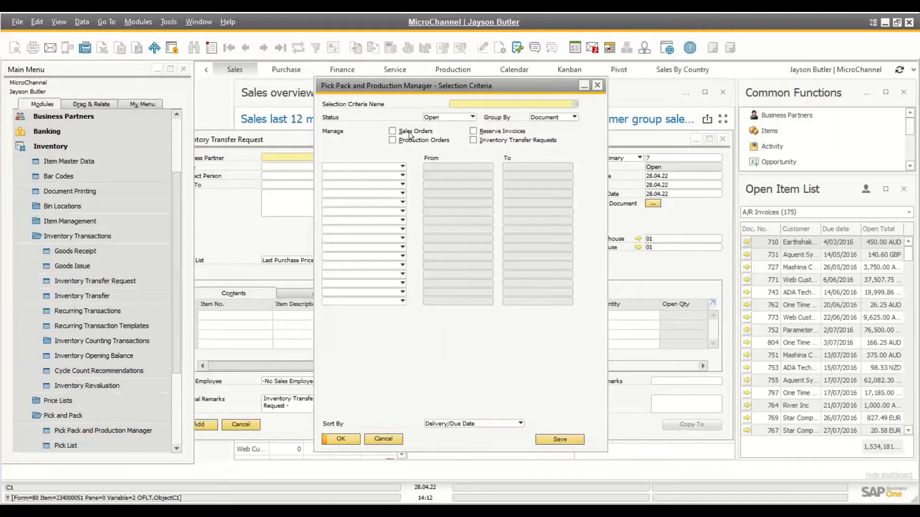
pyautogui.click(490, 140)
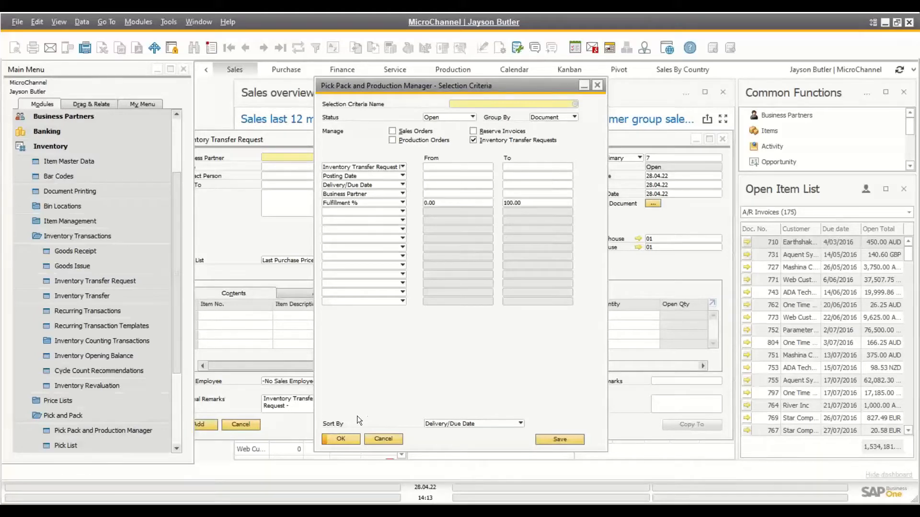
pyautogui.click(335, 439)
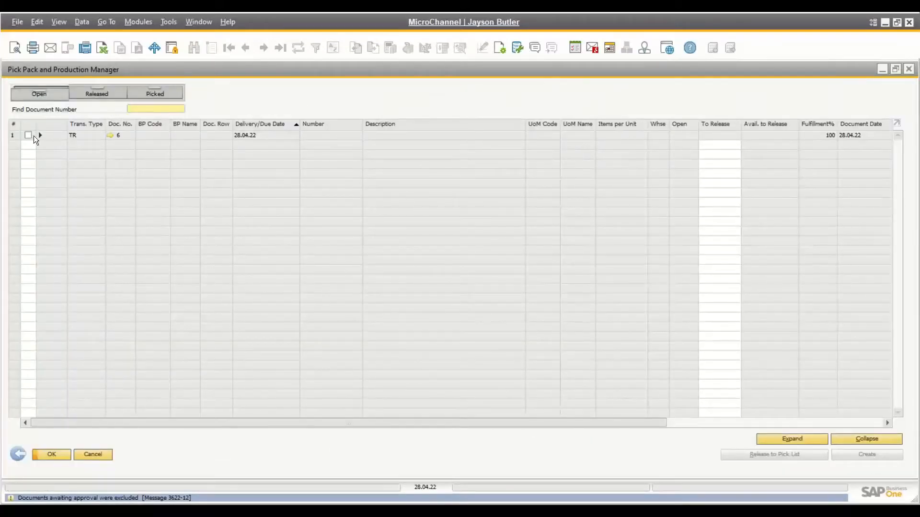
# Expand the open transfer request, select its item line for release, and return to the selection criteria without saving the selection.
pyautogui.click(40, 136)
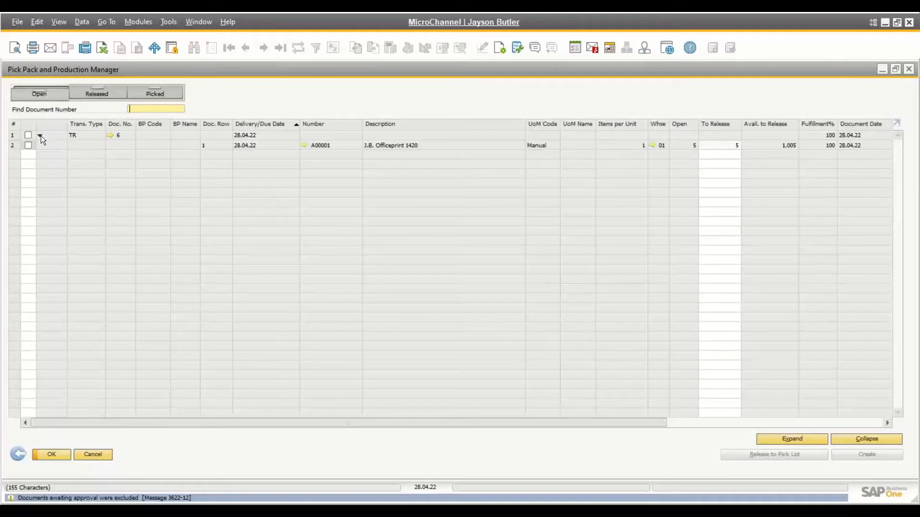
pyautogui.click(28, 141)
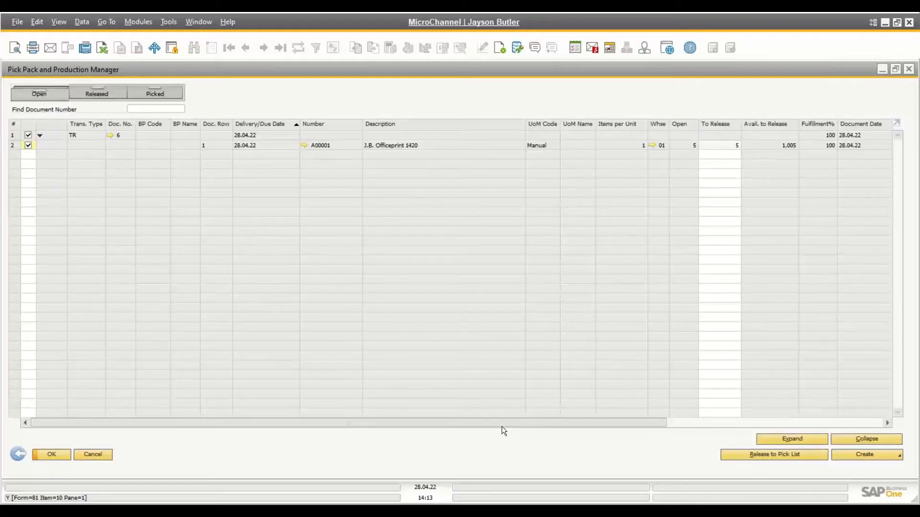
pyautogui.click(21, 453)
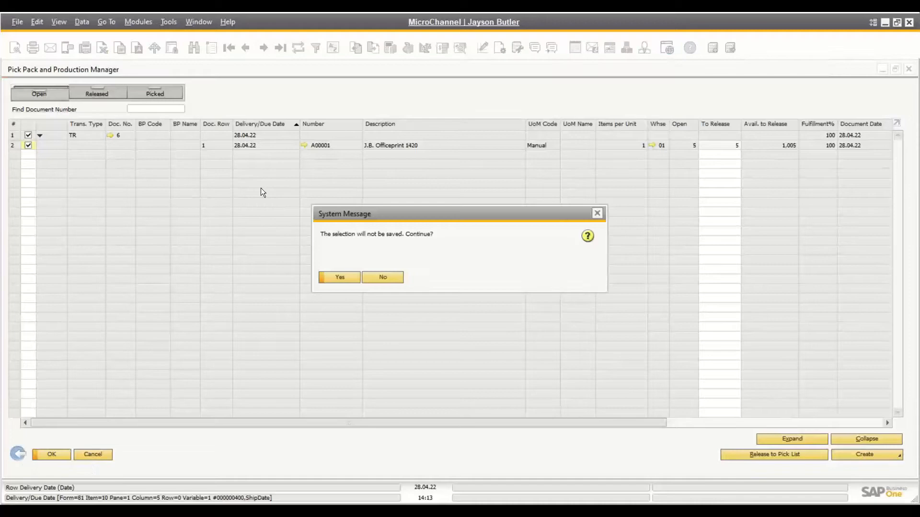
pyautogui.click(327, 277)
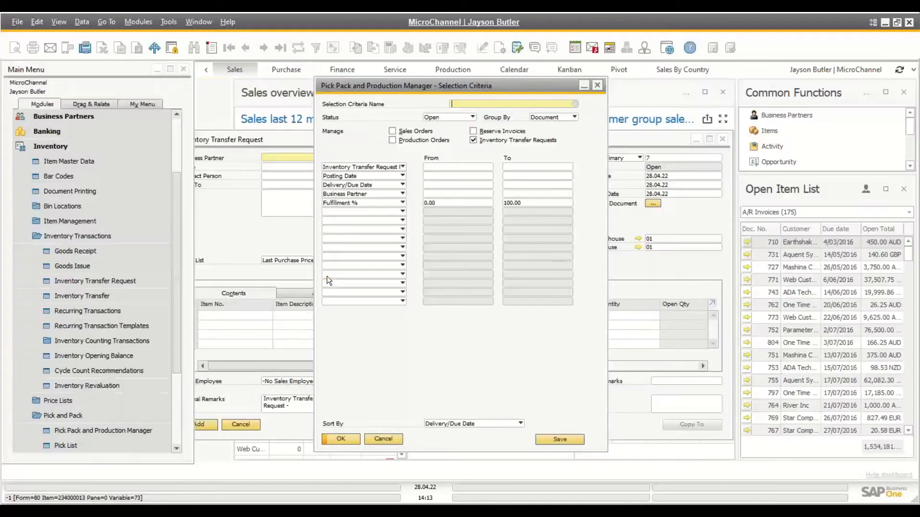
# Look through the additional selection criteria fields, and close the selection criteria and the blank inventory transfer request.
pyautogui.click(354, 214)
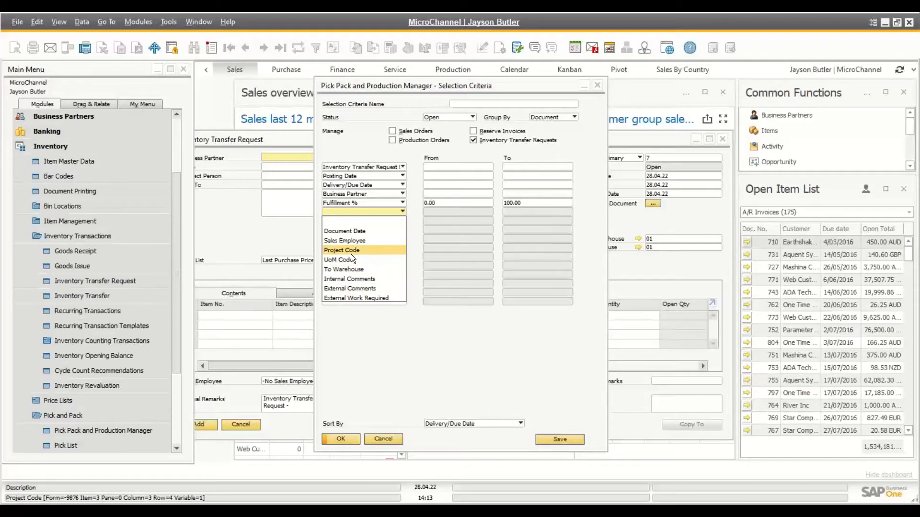
pyautogui.click(375, 346)
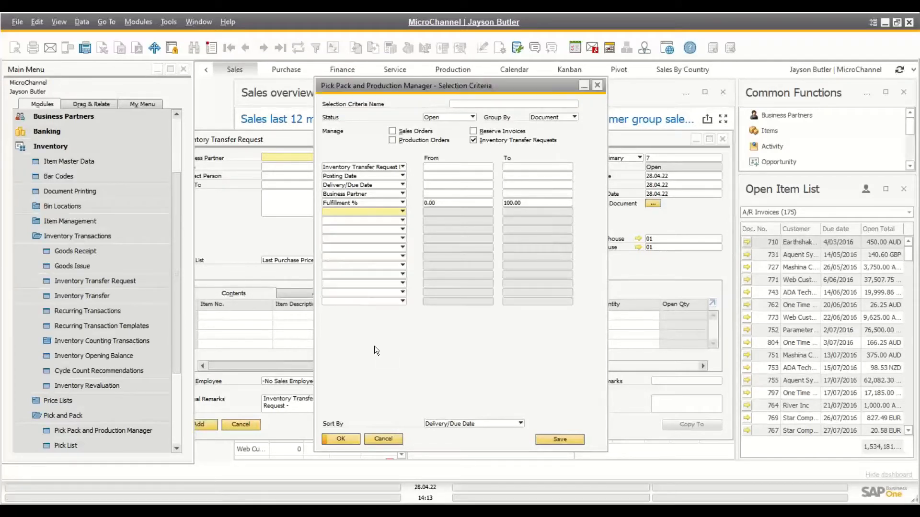
pyautogui.click(376, 434)
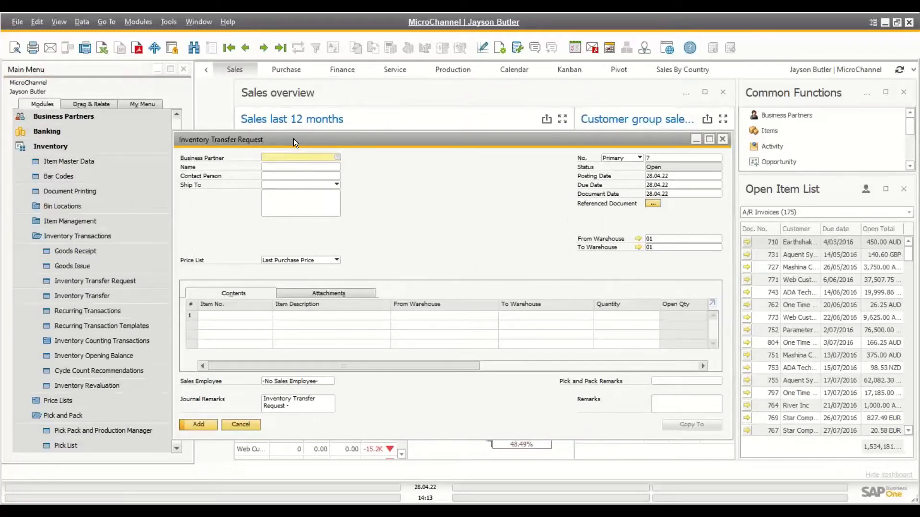
pyautogui.moveTo(294, 139); pyautogui.dragTo(283, 114)
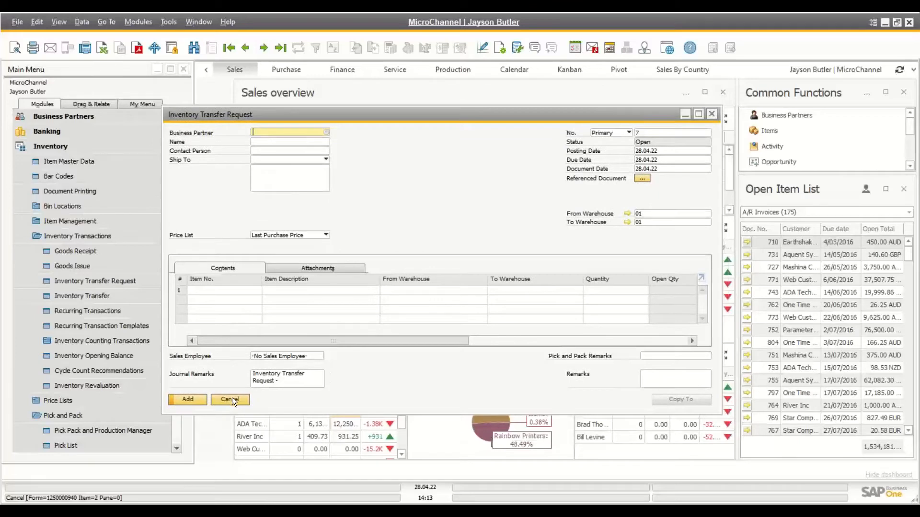
pyautogui.click(232, 398)
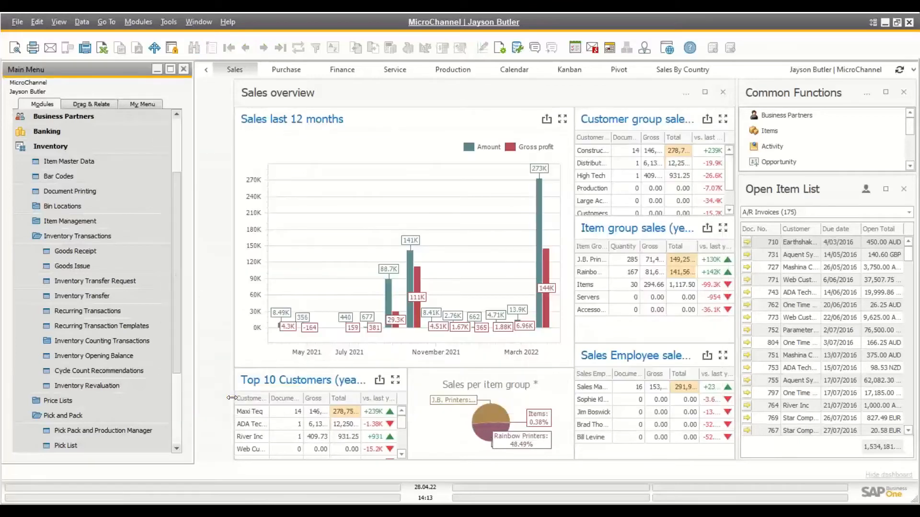
# Start a new inventory transfer with both From Warehouse and To Warehouse set to 05.
pyautogui.click(101, 296)
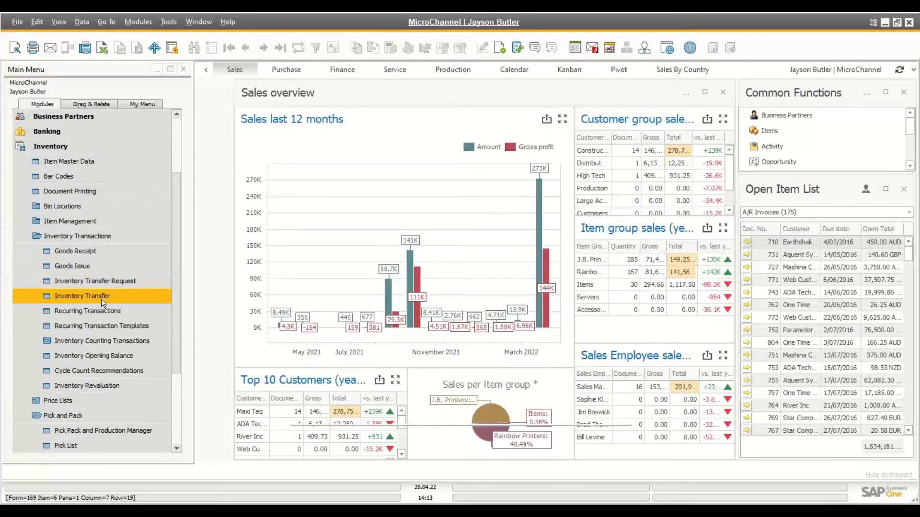
pyautogui.click(63, 248)
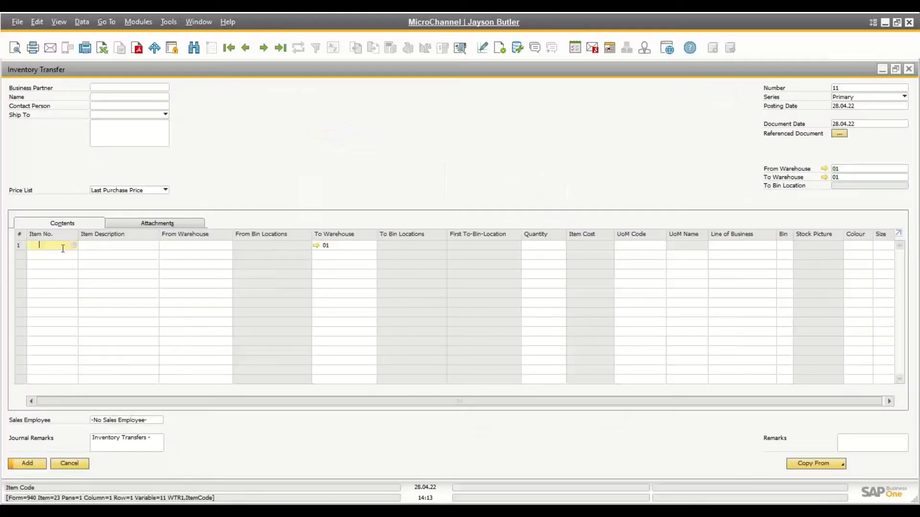
pyautogui.click(840, 169)
pyautogui.write('5')
pyautogui.press('Tab')
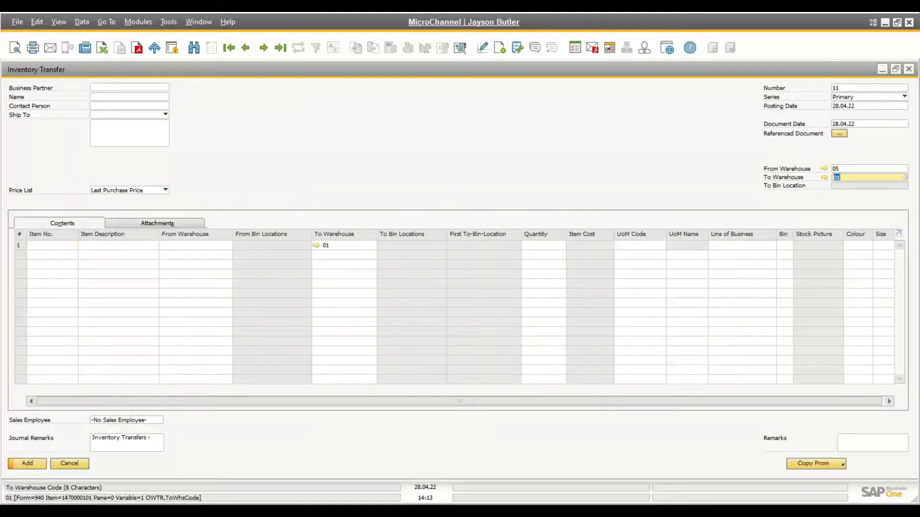
pyautogui.write('05')
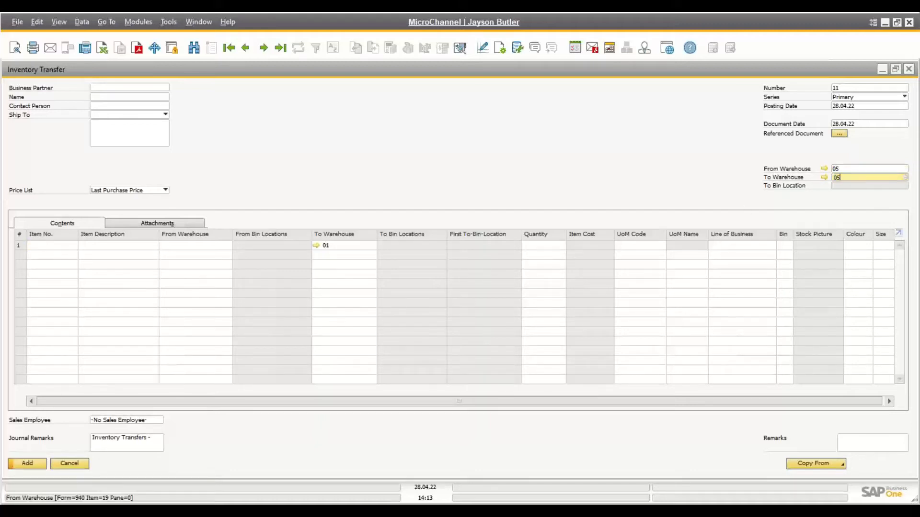
pyautogui.press('Tab')
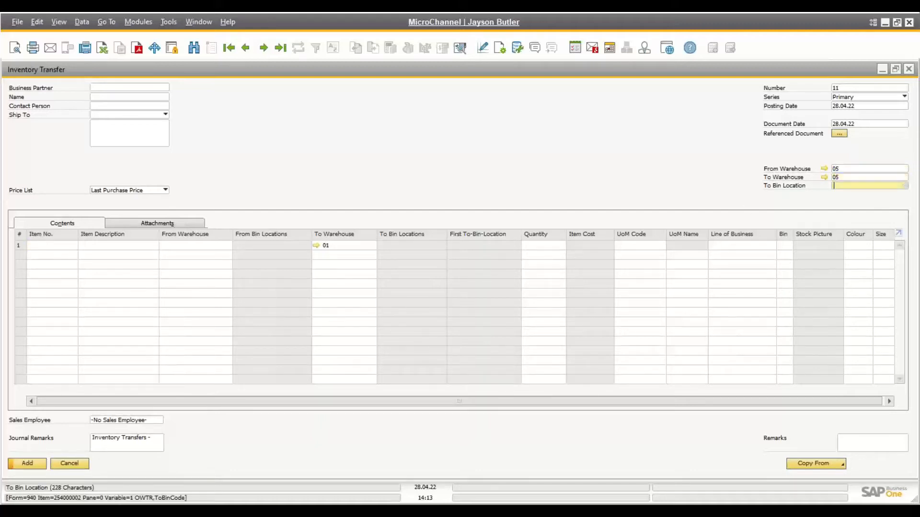
# Add item A00001 to the transfer's first line with a quantity of 5.
pyautogui.click(63, 244)
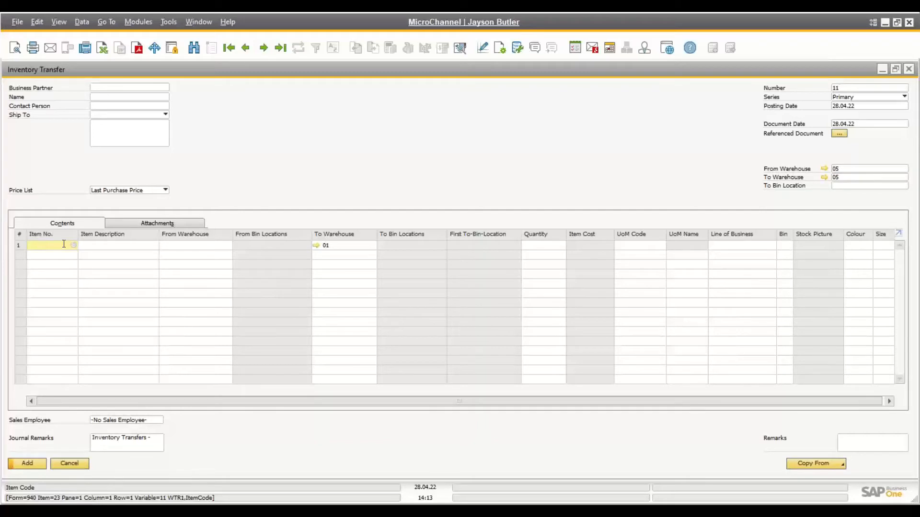
pyautogui.write('a000')
pyautogui.press('Tab')
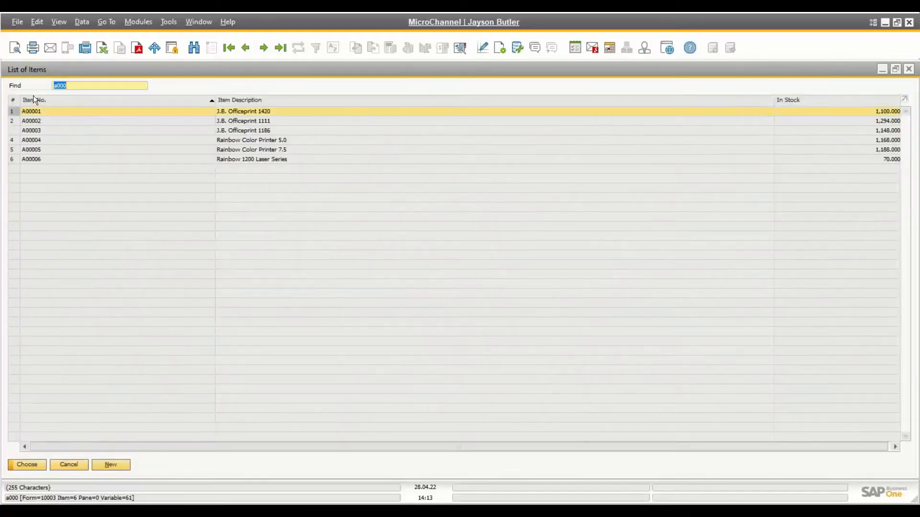
pyautogui.doubleClick(33, 110)
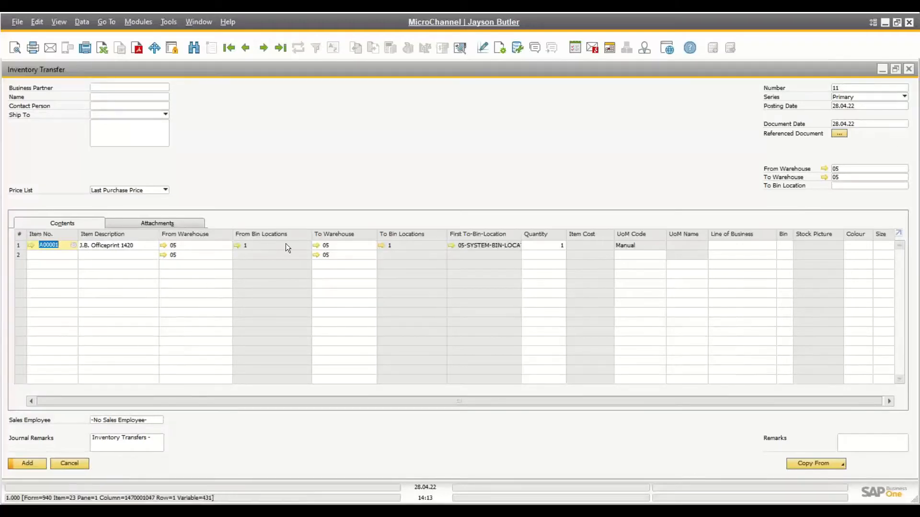
pyautogui.click(538, 245)
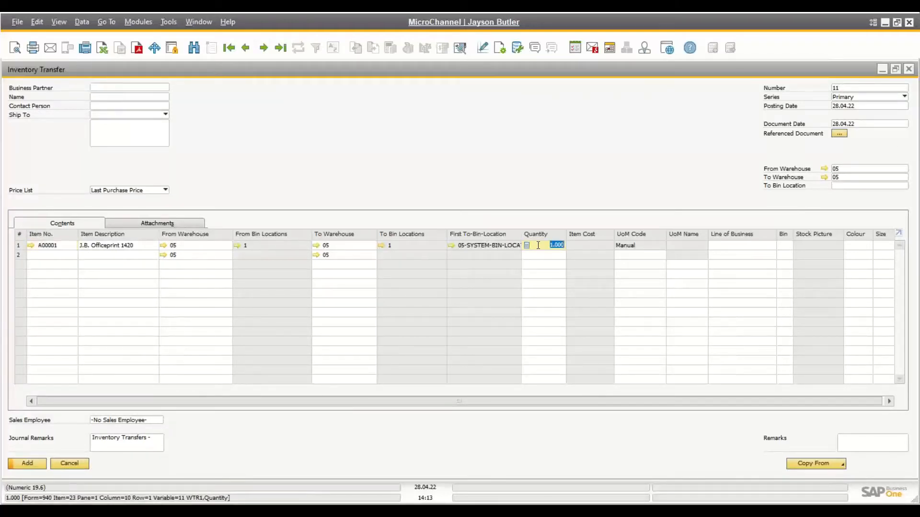
pyautogui.write('5')
pyautogui.press('Tab')
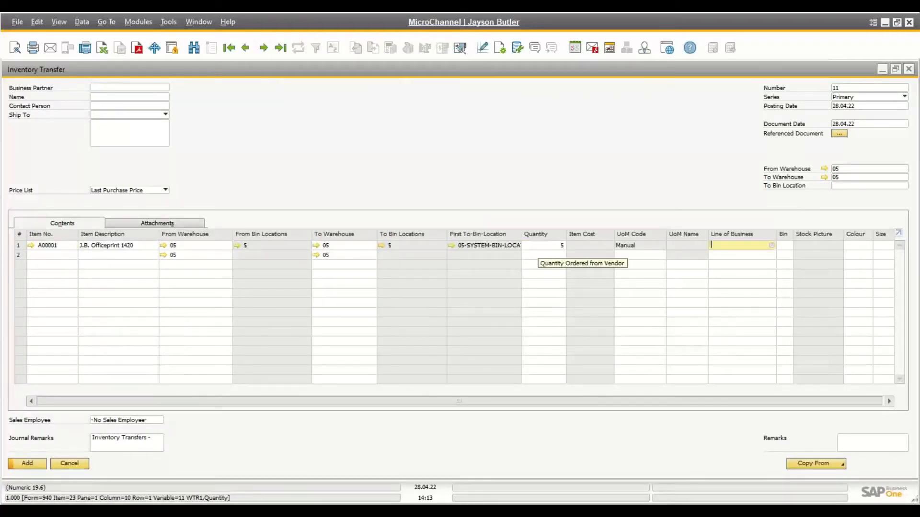
# Allocate the issued quantity as 2 from bin 05-A01-S01-L01 and 3 from warehouse 05's system bin, and update the allocation.
pyautogui.click(236, 244)
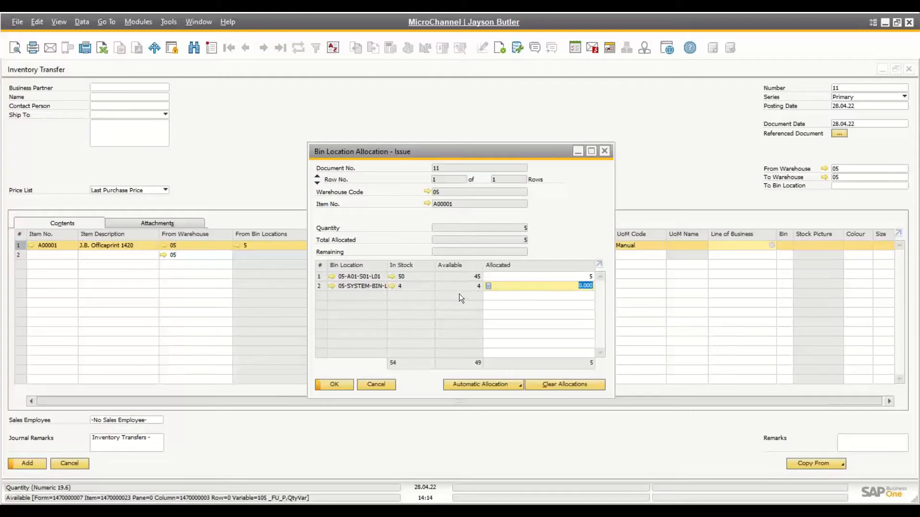
pyautogui.click(538, 276)
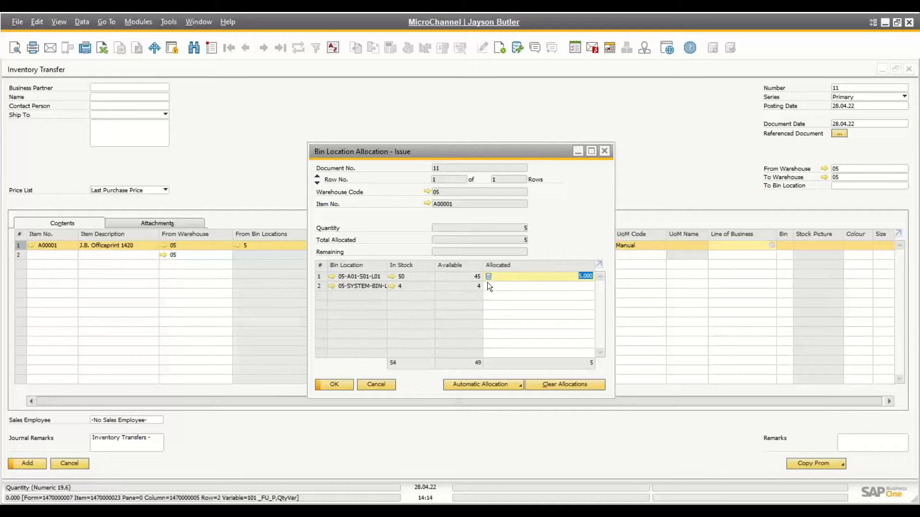
pyautogui.write('2')
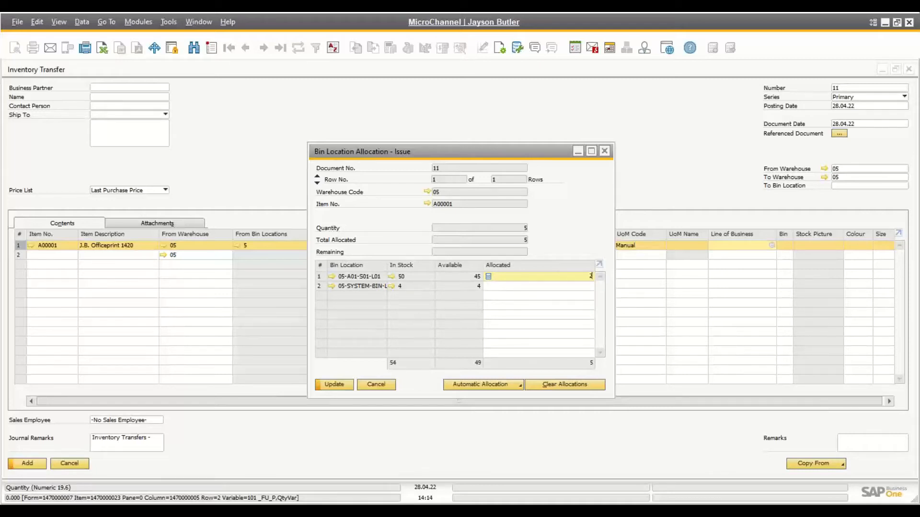
pyautogui.click(566, 287)
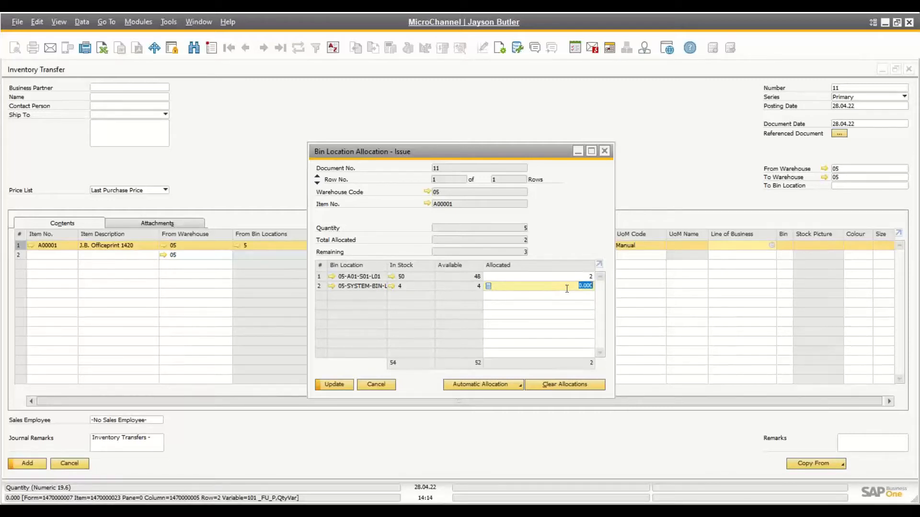
pyautogui.write('3')
pyautogui.press('Tab')
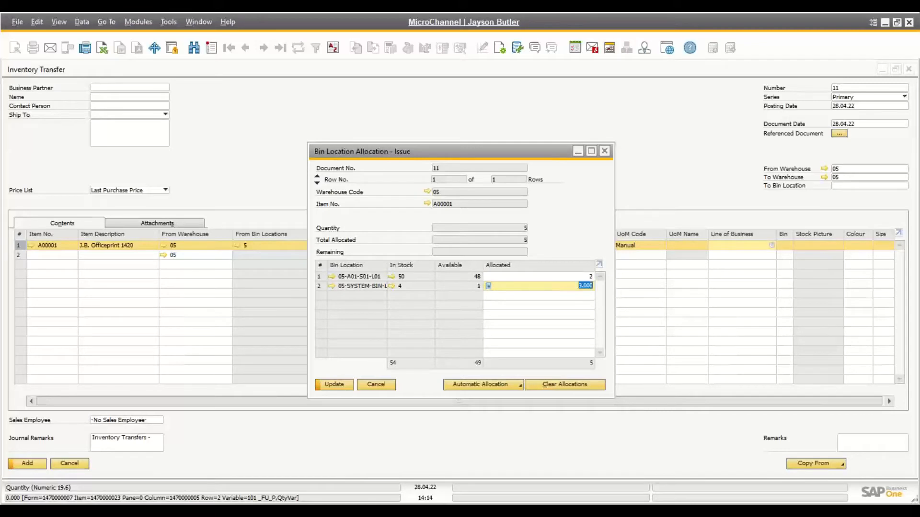
pyautogui.click(328, 386)
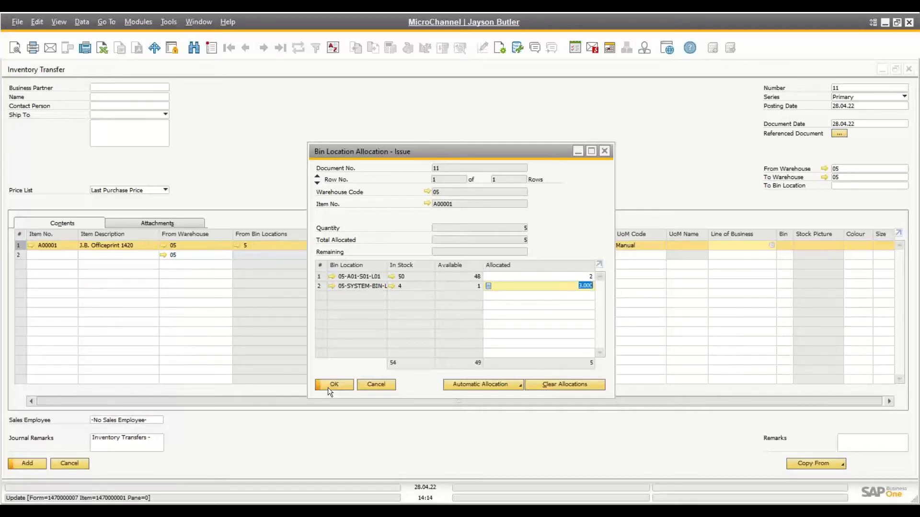
pyautogui.click(327, 386)
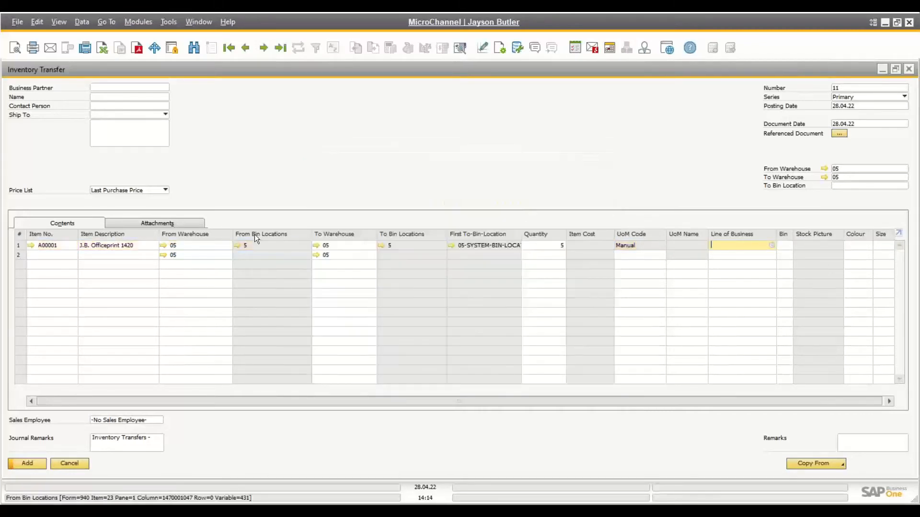
# Change the receiving bin for the transfer line to 05-A01-S02-L02 and update the receipt allocation.
pyautogui.click(384, 246)
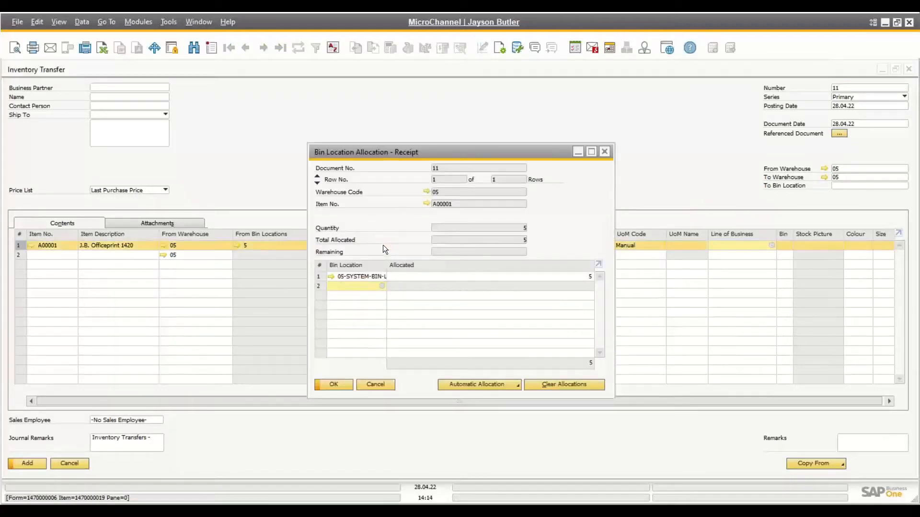
pyautogui.click(379, 277)
pyautogui.press('BackSpace')
pyautogui.press('Tab')
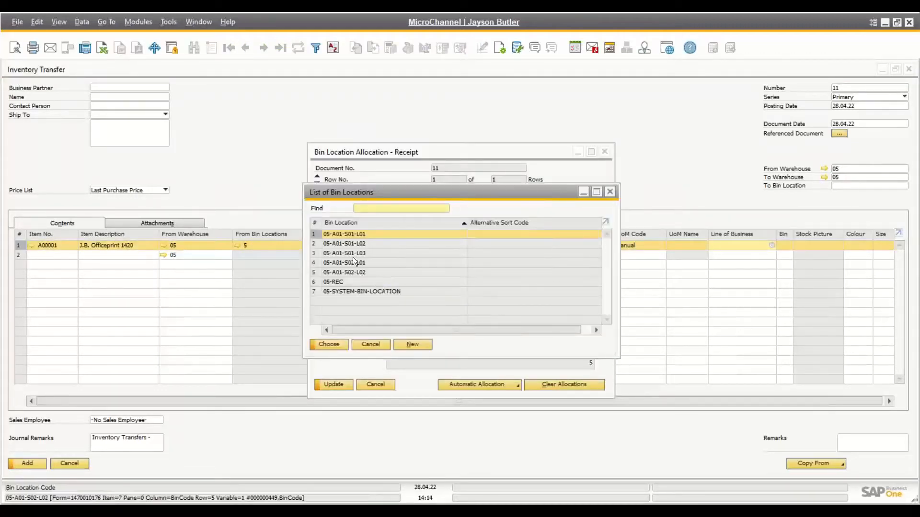
pyautogui.doubleClick(347, 271)
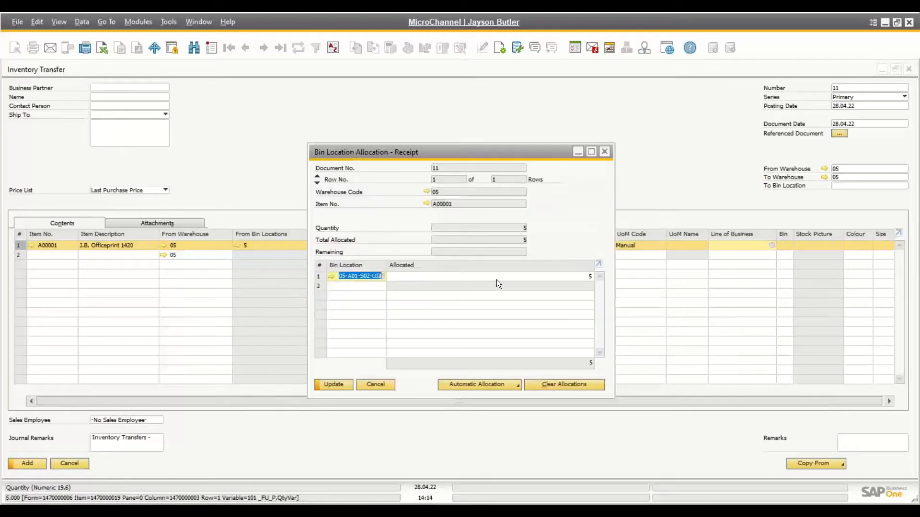
pyautogui.click(325, 384)
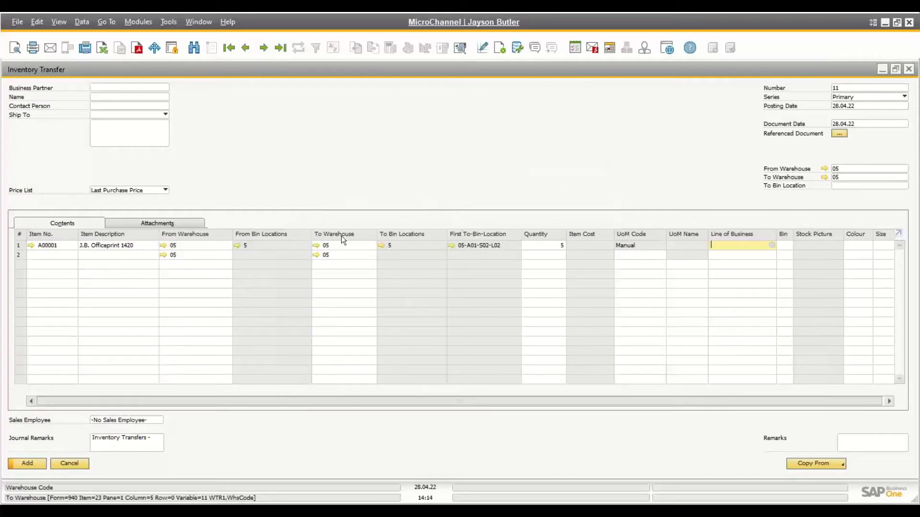
# Add and confirm the bin-to-bin inventory transfer, and close the transfer form.
pyautogui.click(27, 465)
pyautogui.click(346, 280)
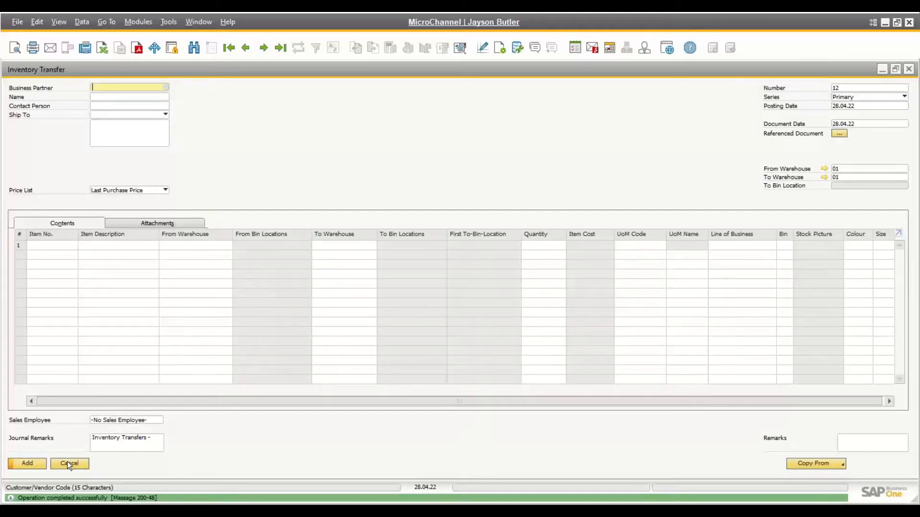
pyautogui.click(67, 463)
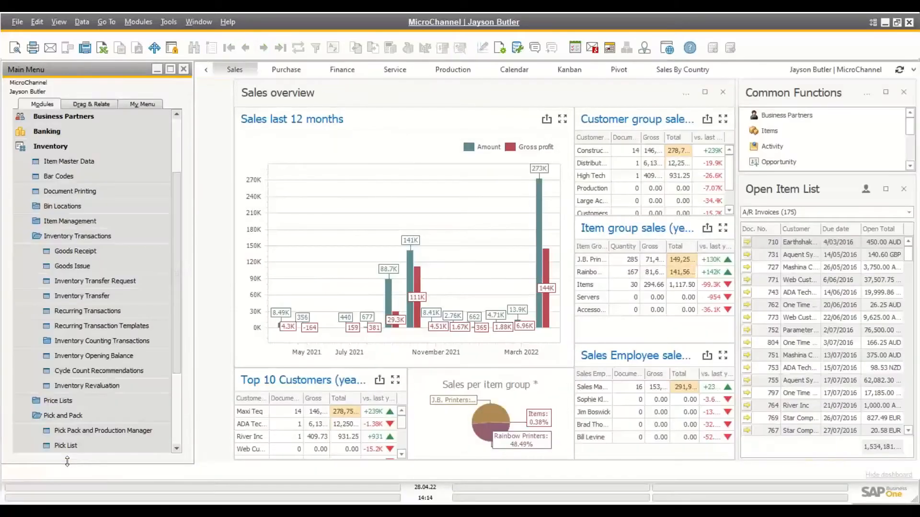
# Open Inventory Counting from the inventory counting transactions and display the last recorded count.
pyautogui.click(130, 338)
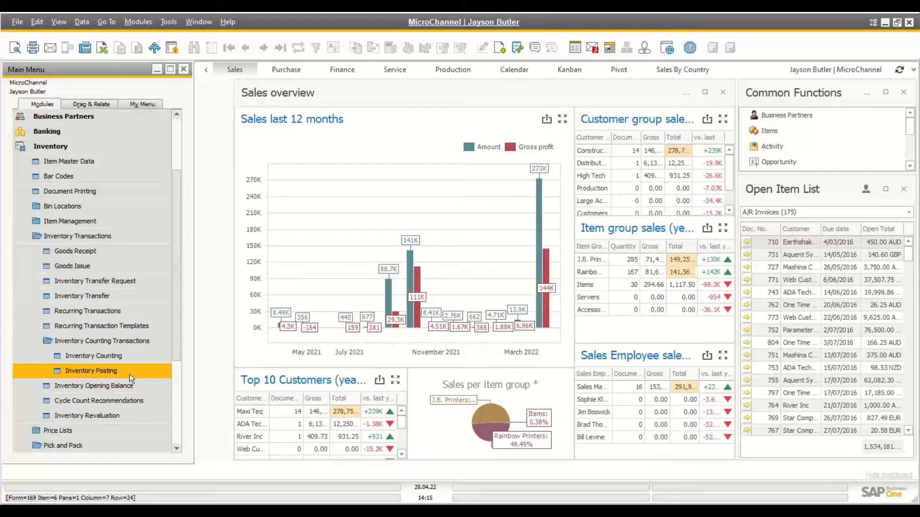
pyautogui.click(96, 372)
pyautogui.click(111, 357)
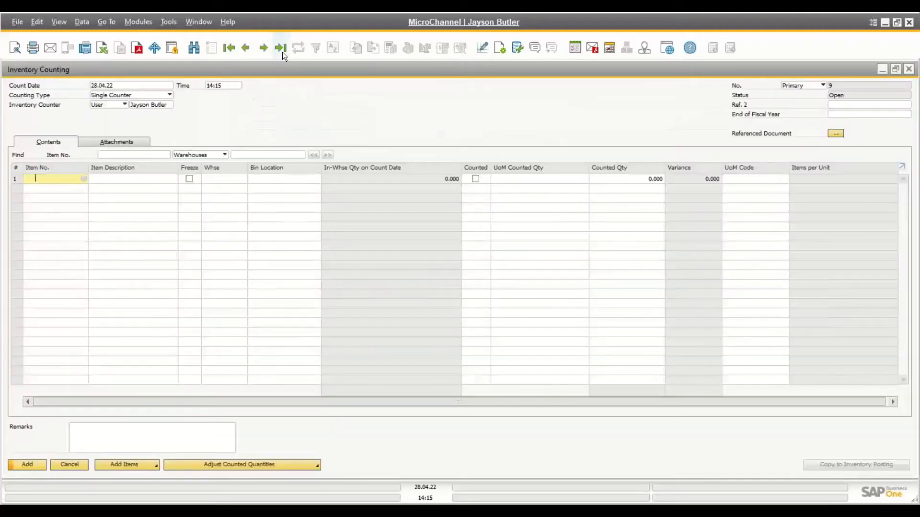
pyautogui.click(281, 48)
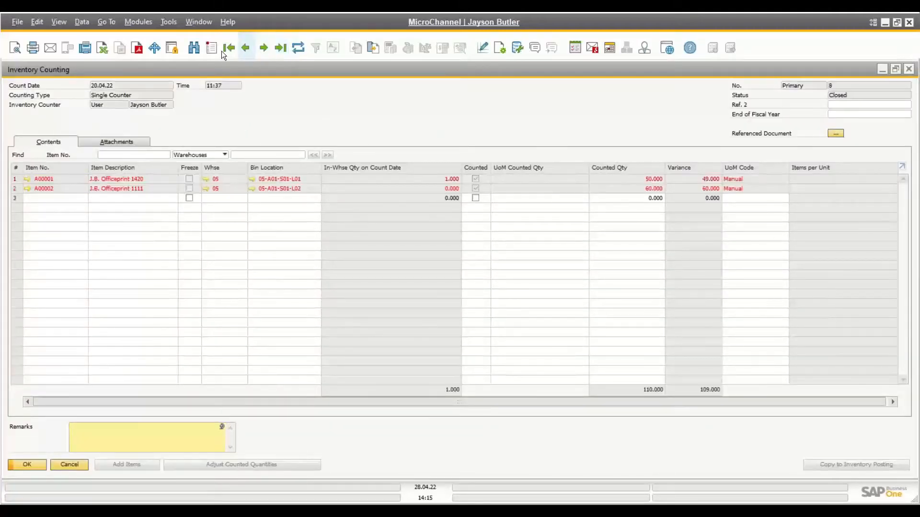
# Start a new inventory counting document and check its count date, time and counting type options.
pyautogui.click(209, 49)
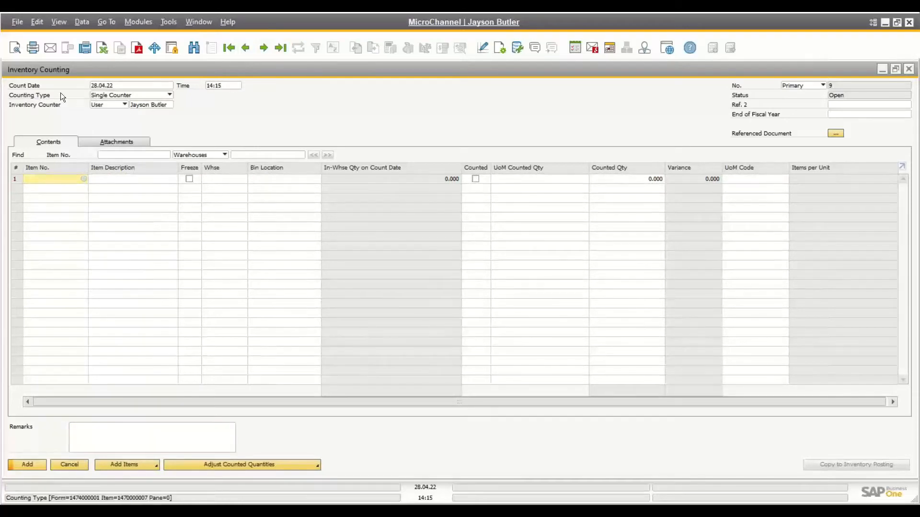
pyautogui.click(119, 84)
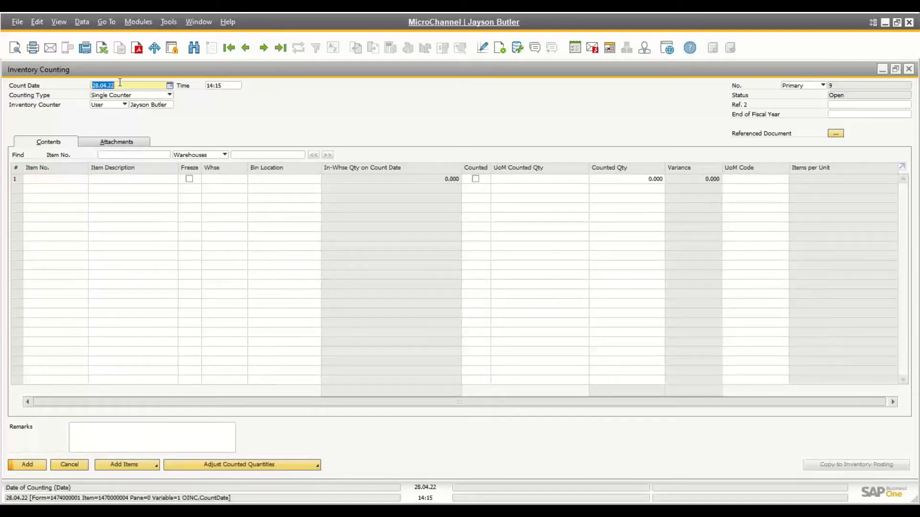
pyautogui.click(219, 87)
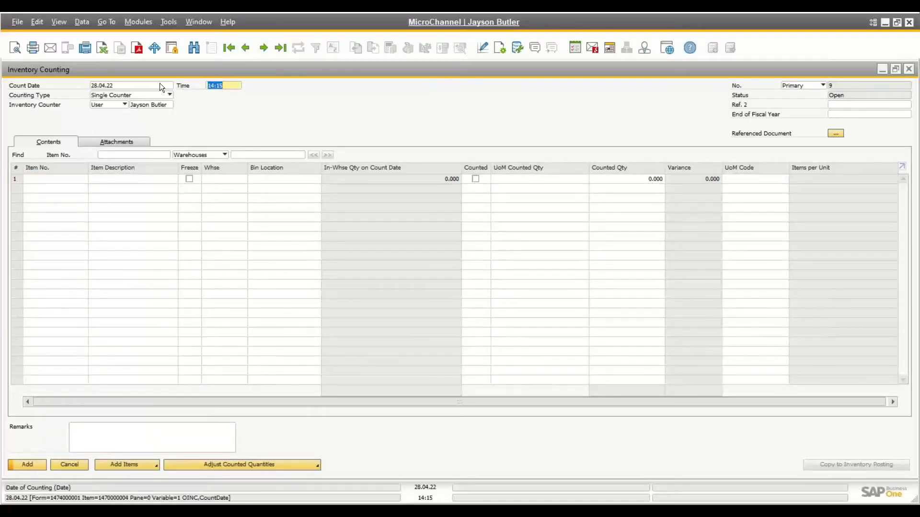
pyautogui.click(160, 83)
pyautogui.click(227, 84)
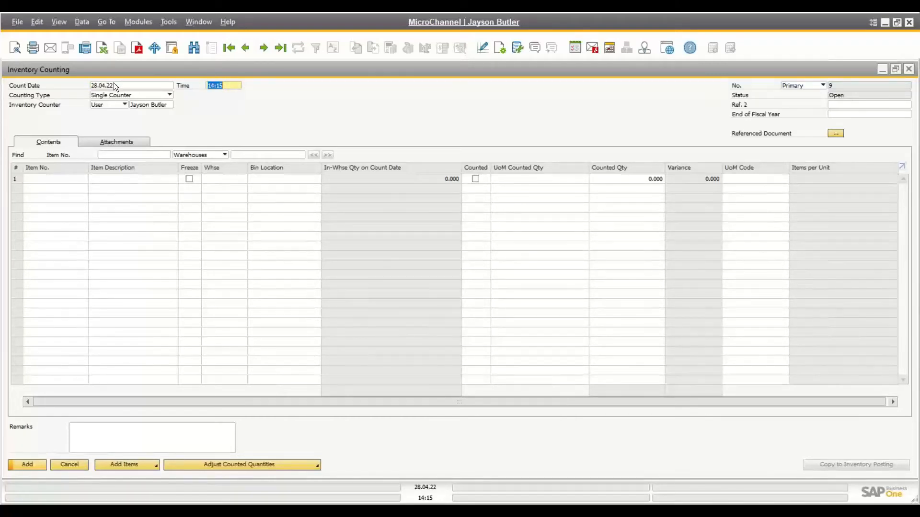
pyautogui.click(223, 87)
pyautogui.click(347, 172)
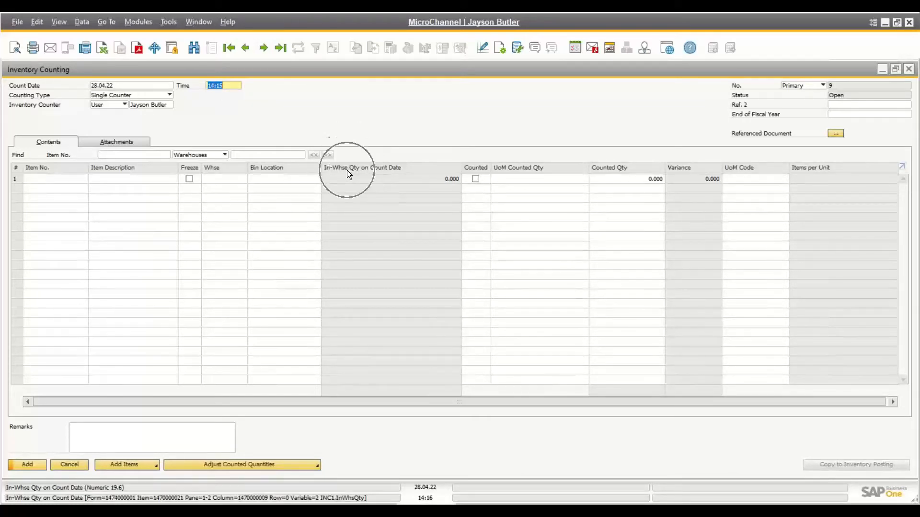
pyautogui.click(136, 94)
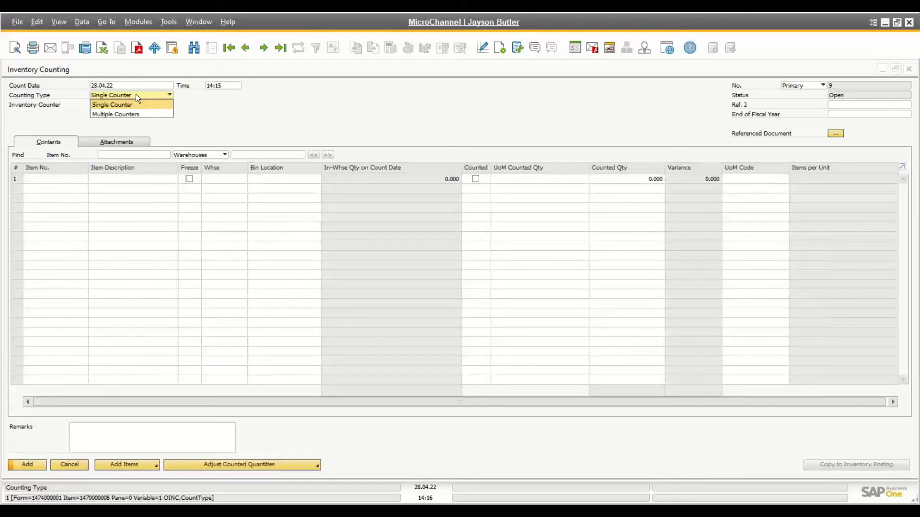
pyautogui.click(136, 94)
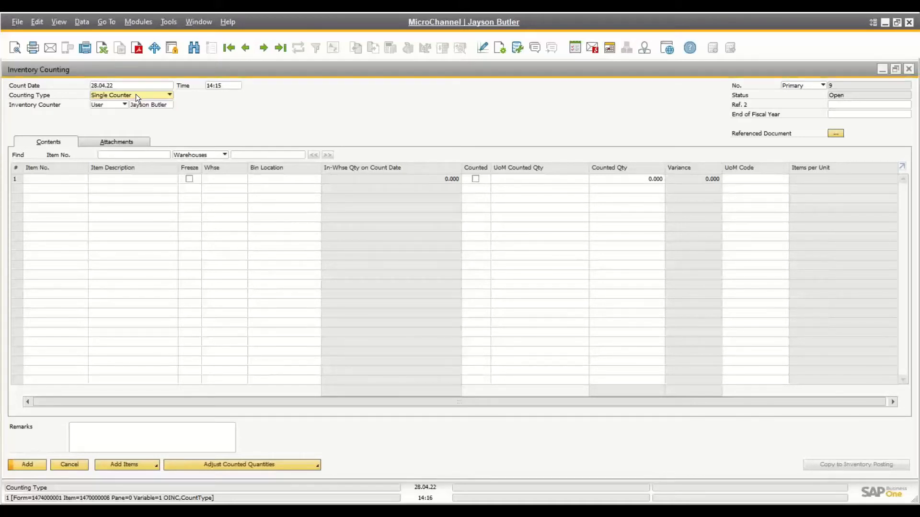
pyautogui.click(60, 179)
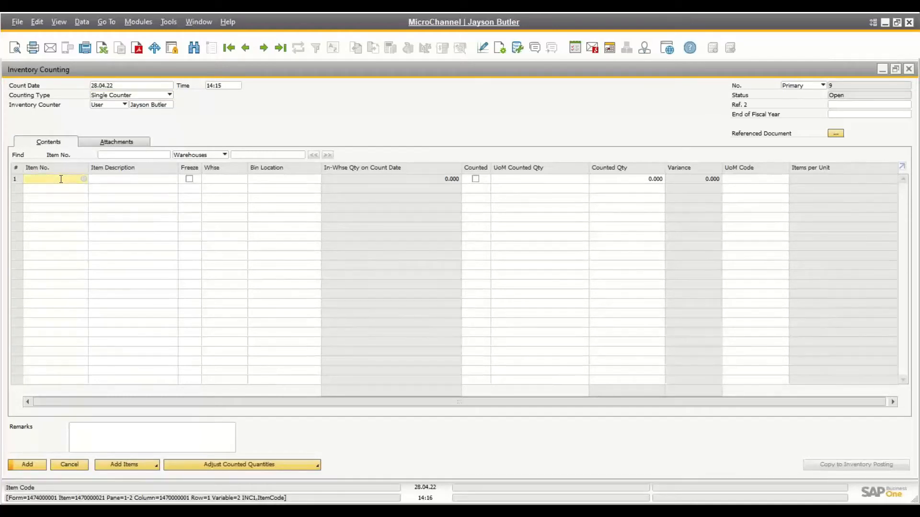
pyautogui.write('A0001')
pyautogui.press('Tab')
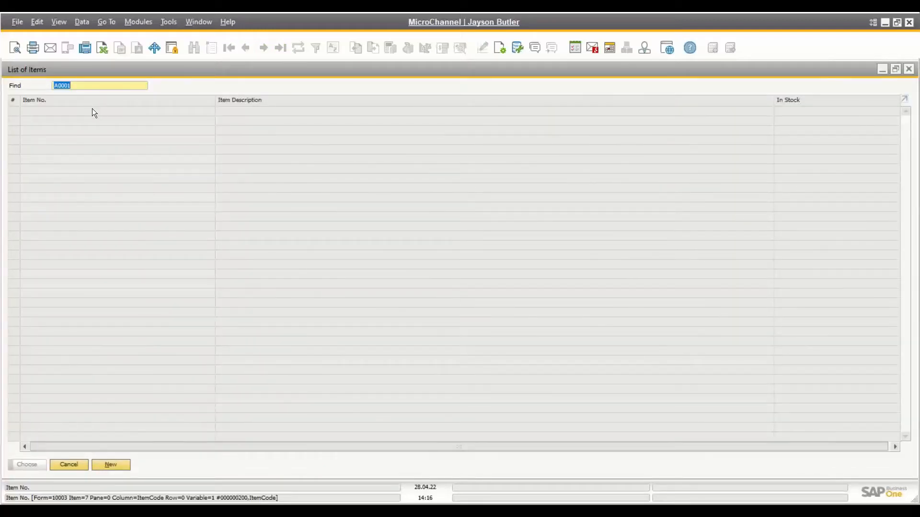
pyautogui.press('Escape')
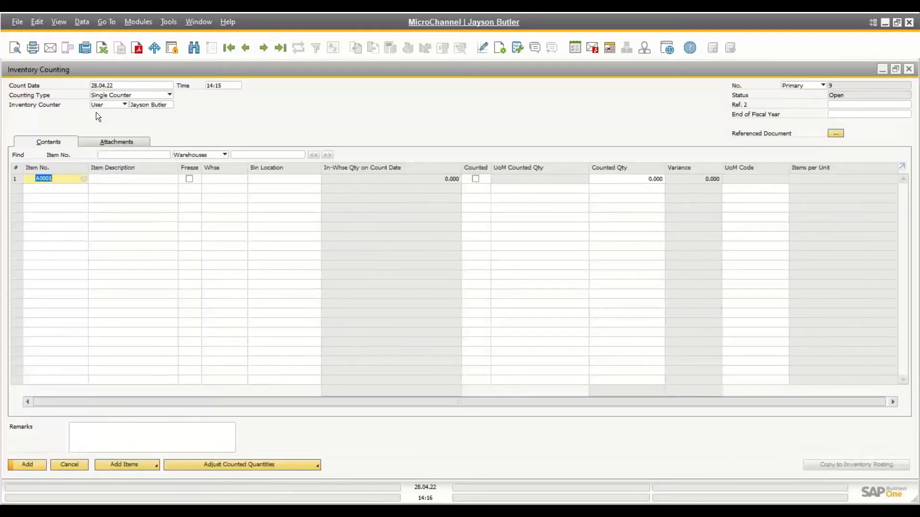
# Add items A00001, A00002 and A00003 to the count from the items matching A000, and check their warehouse codes.
pyautogui.press('BackSpace')
pyautogui.press('BackSpace')
pyautogui.press('BackSpace')
pyautogui.press('BackSpace')
pyautogui.write('000')
pyautogui.press('Tab')
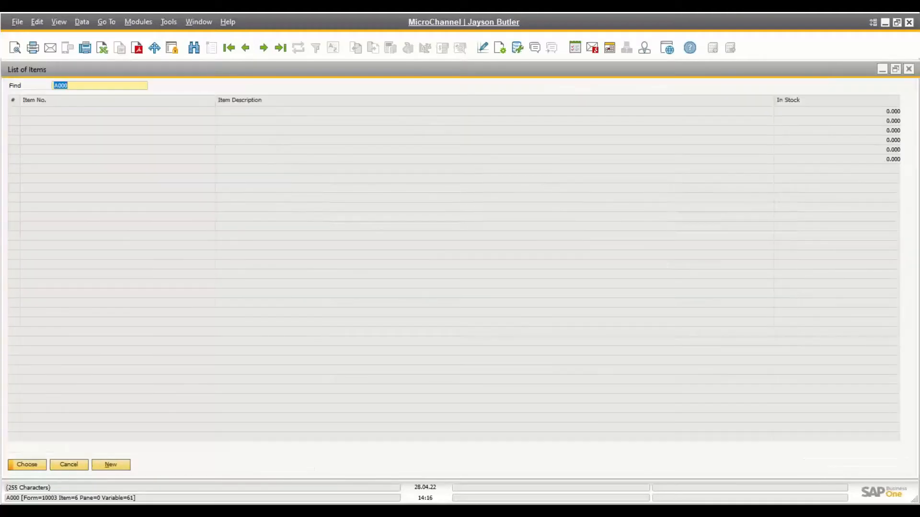
pyautogui.hotkey('shift', 'Down')
pyautogui.hotkey('shift', 'Down')
pyautogui.press('Return')
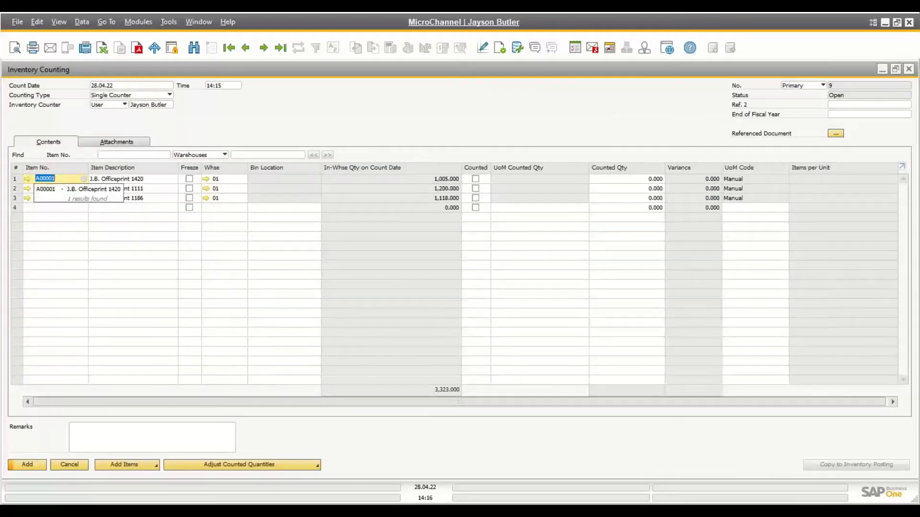
pyautogui.click(227, 179)
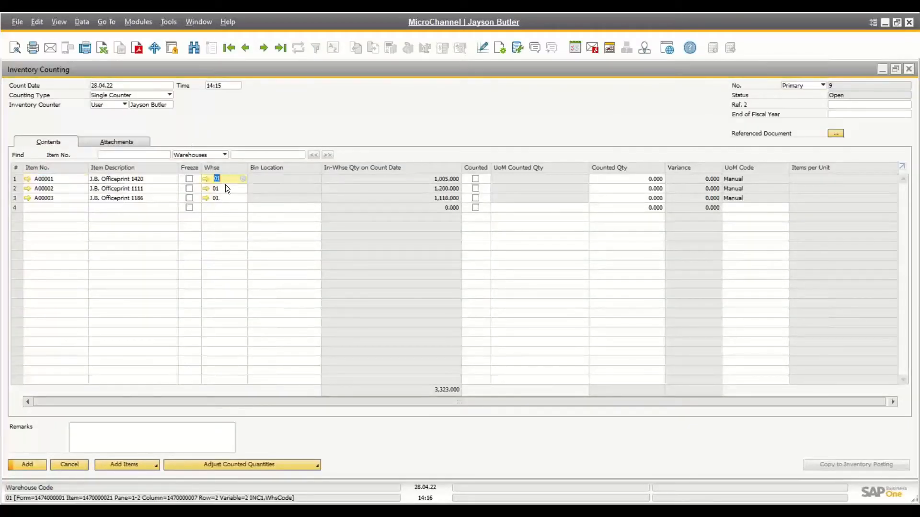
pyautogui.click(224, 194)
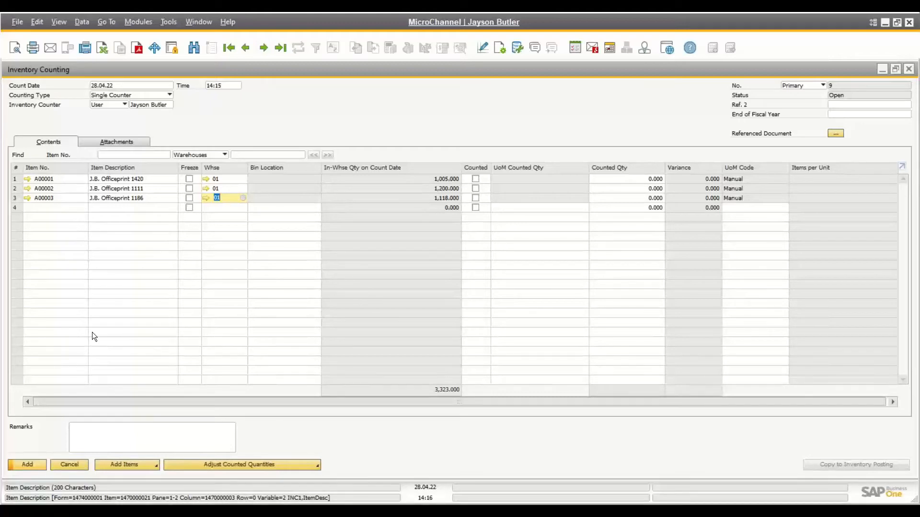
# Open the item import for the count and start choosing the file to import.
pyautogui.click(154, 465)
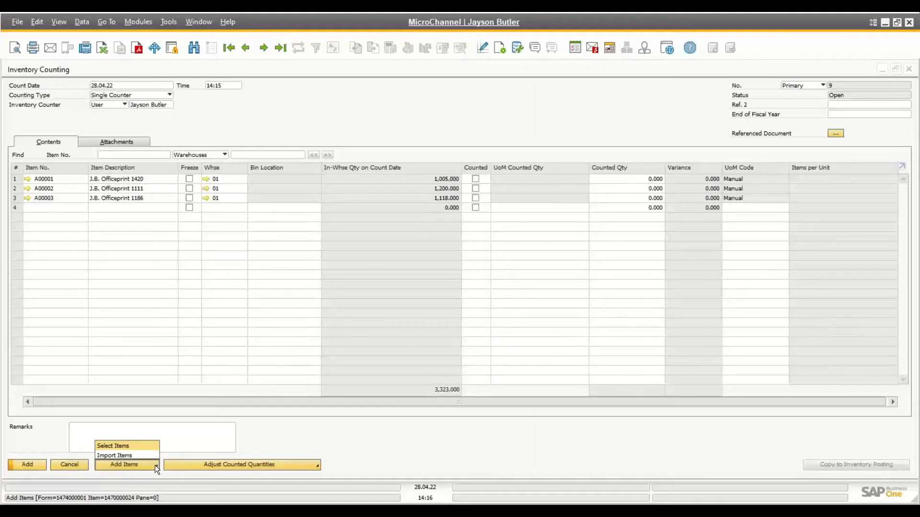
pyautogui.click(133, 454)
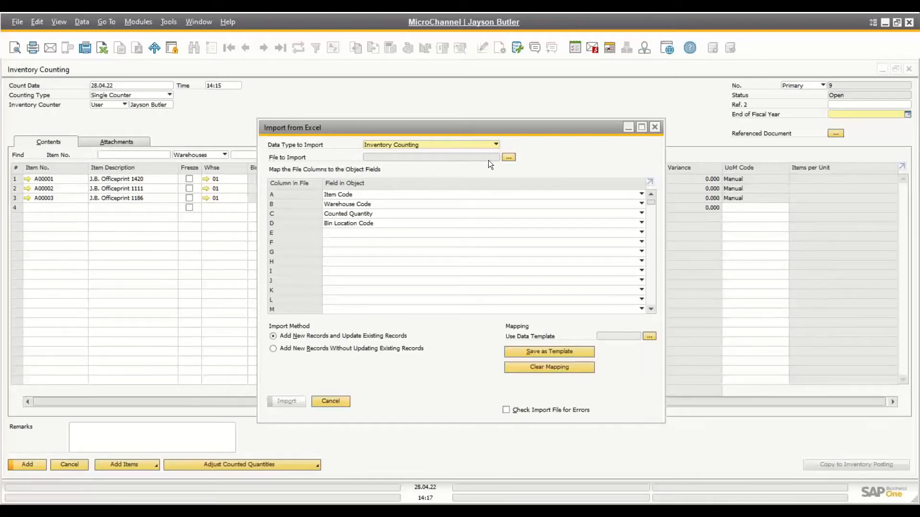
pyautogui.click(508, 157)
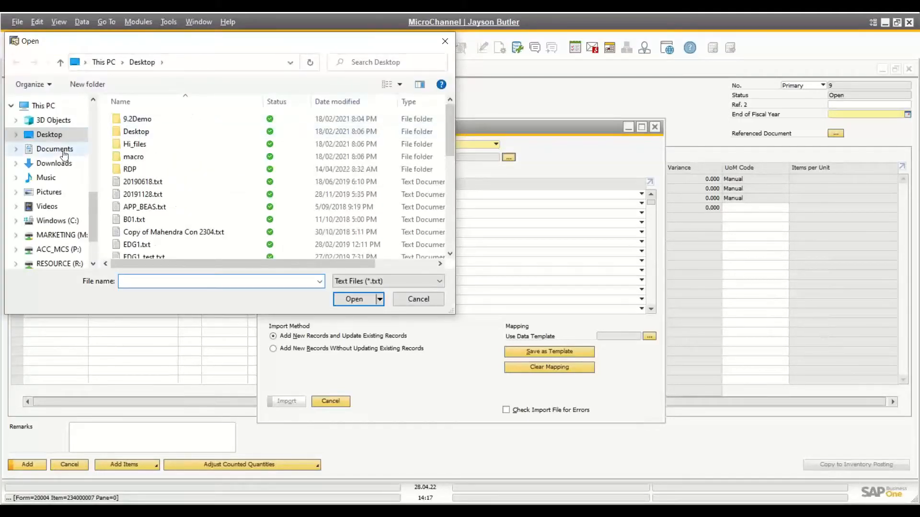
# Browse to the MicroChannel folder within My Documents in the OneDrive Documents folder.
pyautogui.click(60, 149)
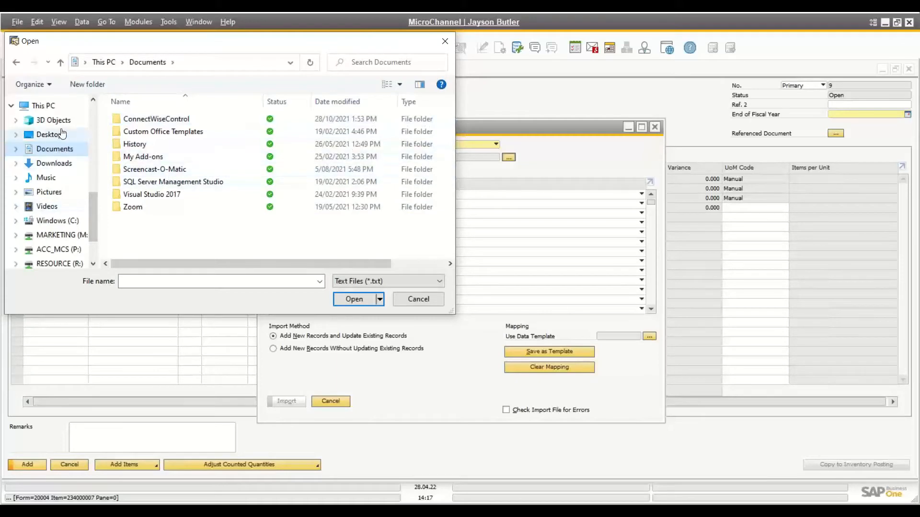
pyautogui.click(95, 172)
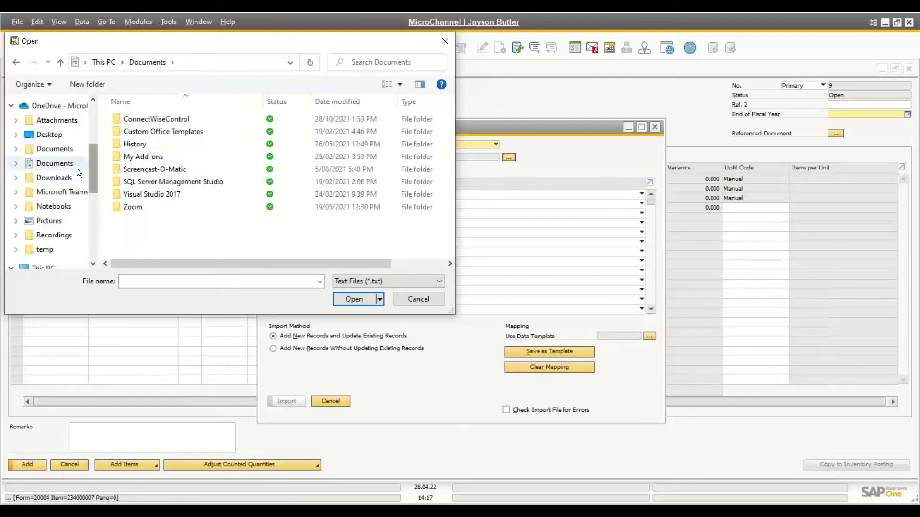
pyautogui.click(72, 149)
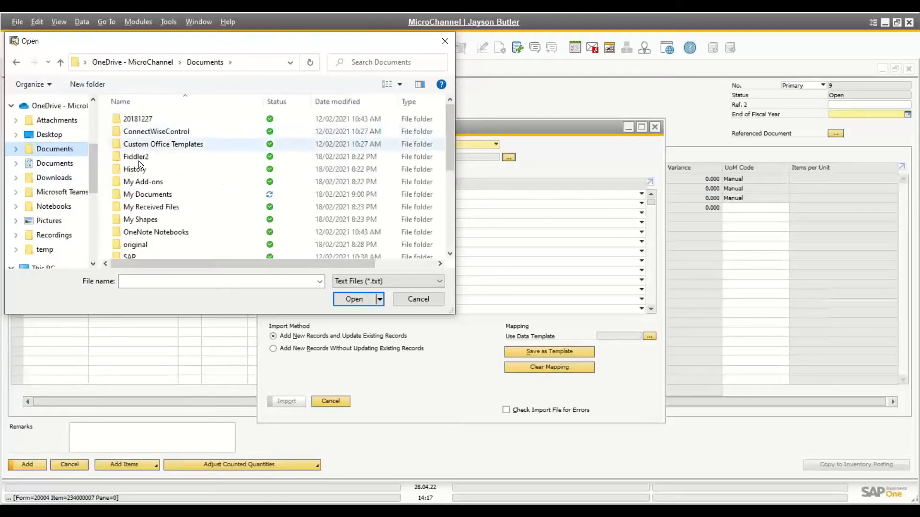
pyautogui.doubleClick(141, 197)
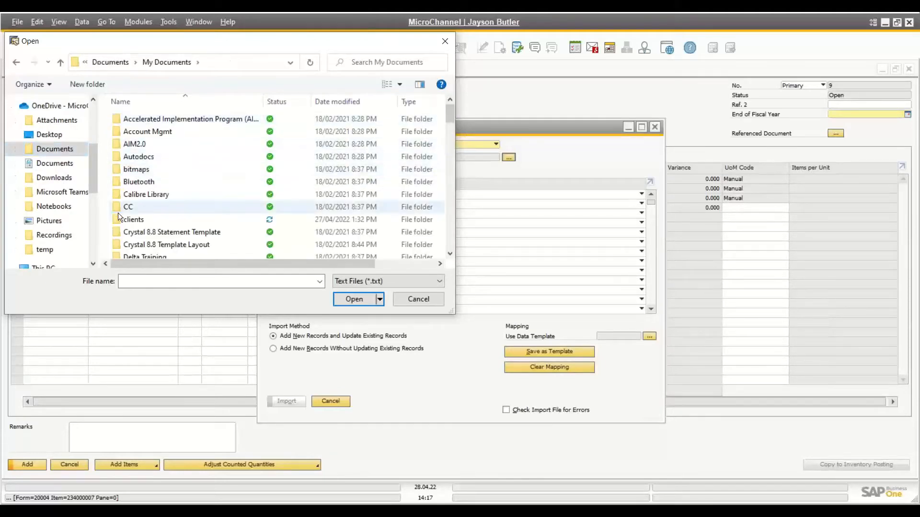
pyautogui.doubleClick(126, 216)
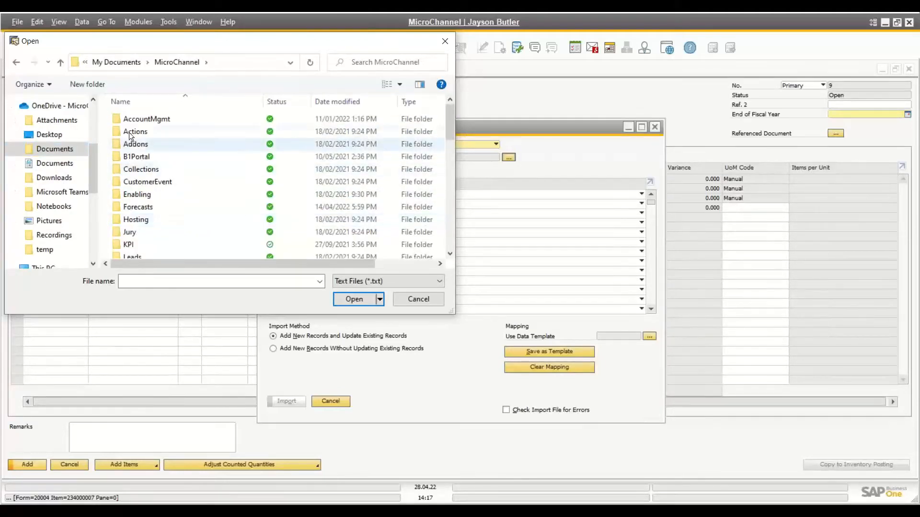
pyautogui.click(131, 181)
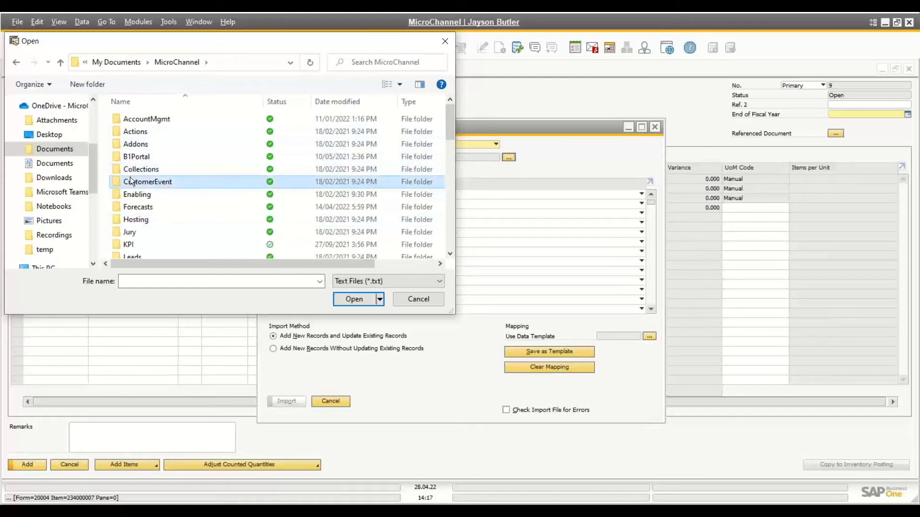
pyautogui.doubleClick(131, 177)
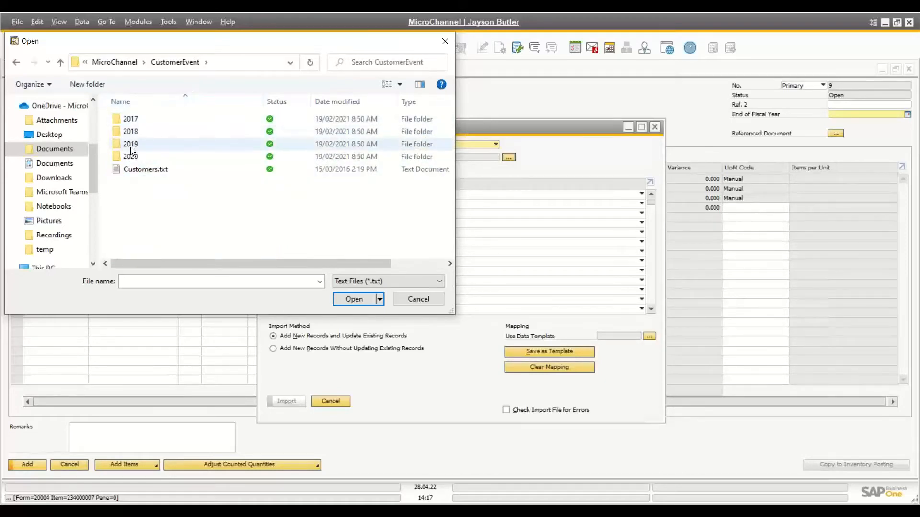
pyautogui.doubleClick(127, 157)
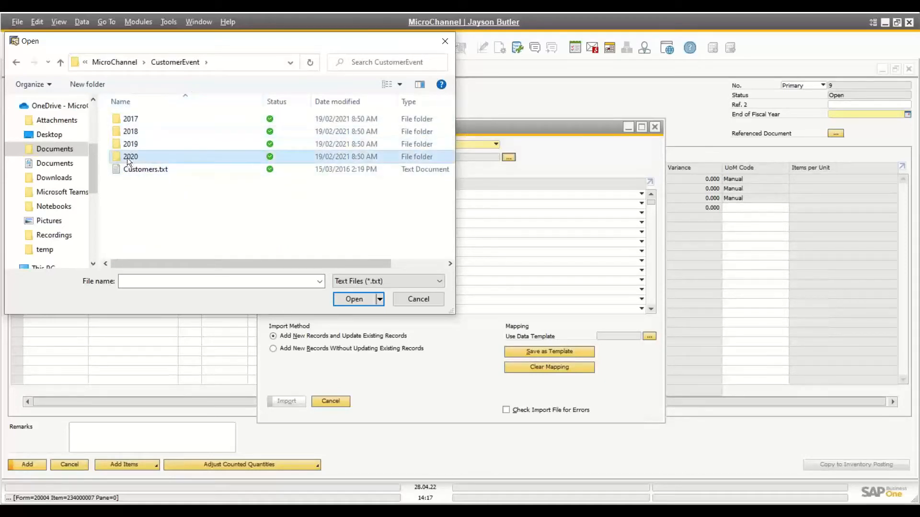
pyautogui.click(191, 63)
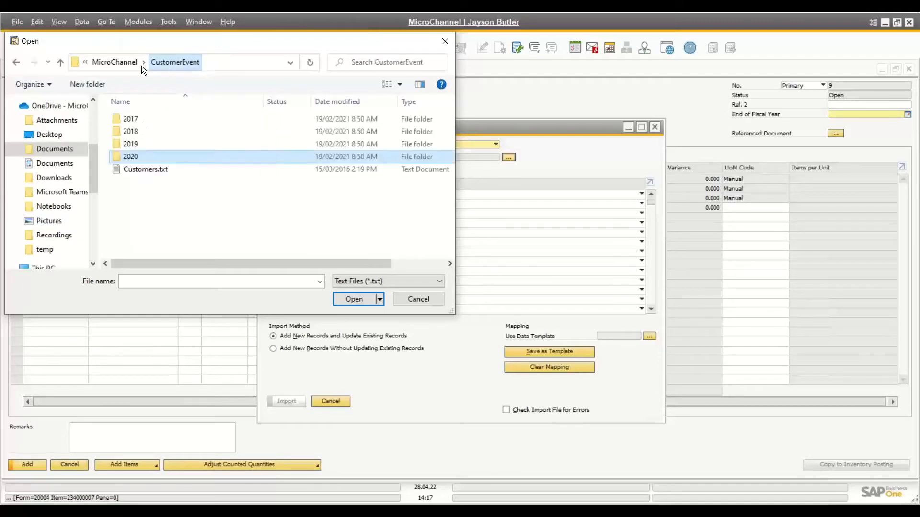
pyautogui.click(121, 63)
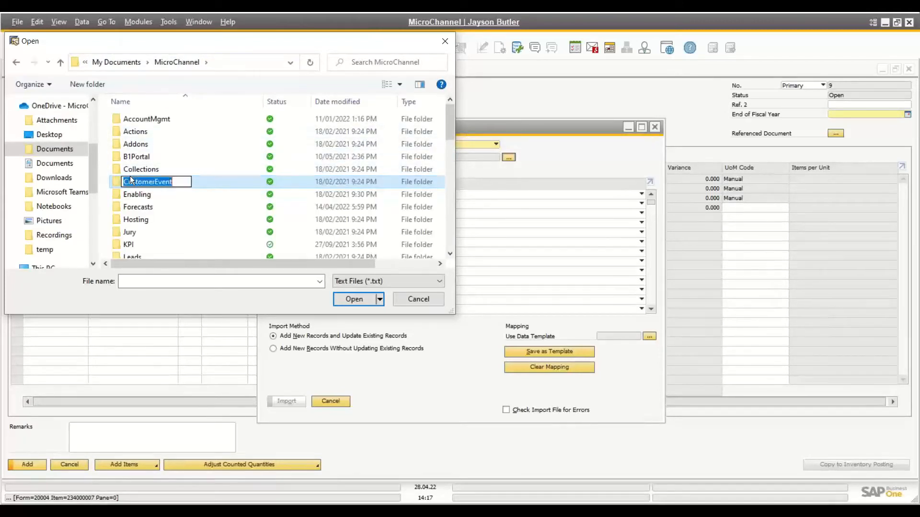
# Open the Inventory folder inside Webinar and select StockTakeWithBins.txt as the import file.
pyautogui.click(131, 171)
pyautogui.press('w')
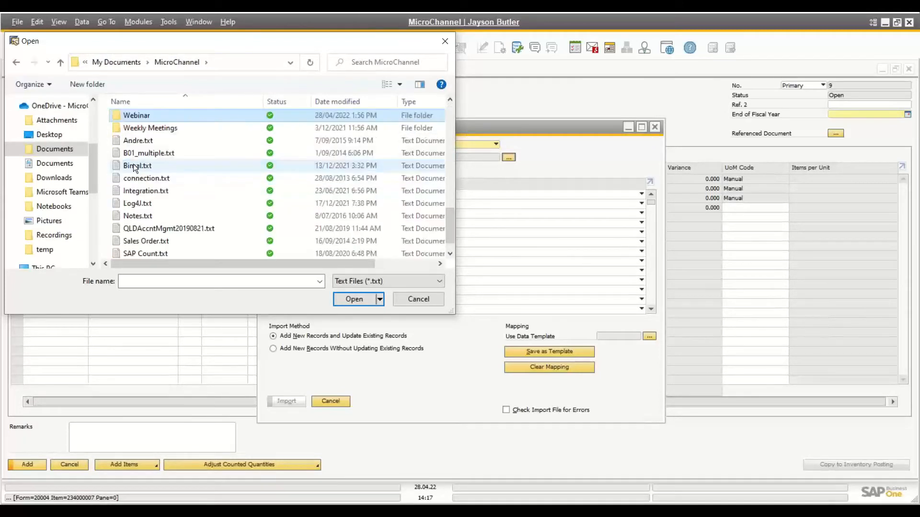
pyautogui.doubleClick(138, 119)
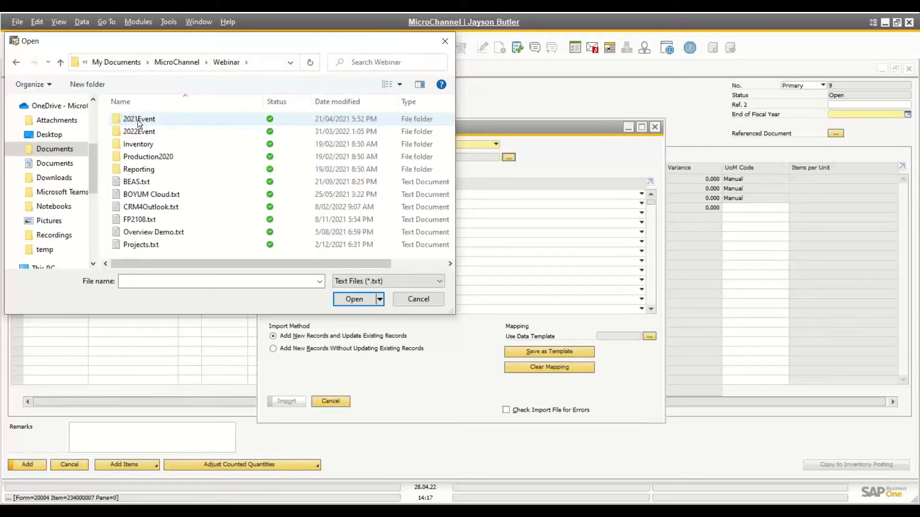
pyautogui.click(137, 142)
pyautogui.doubleClick(137, 142)
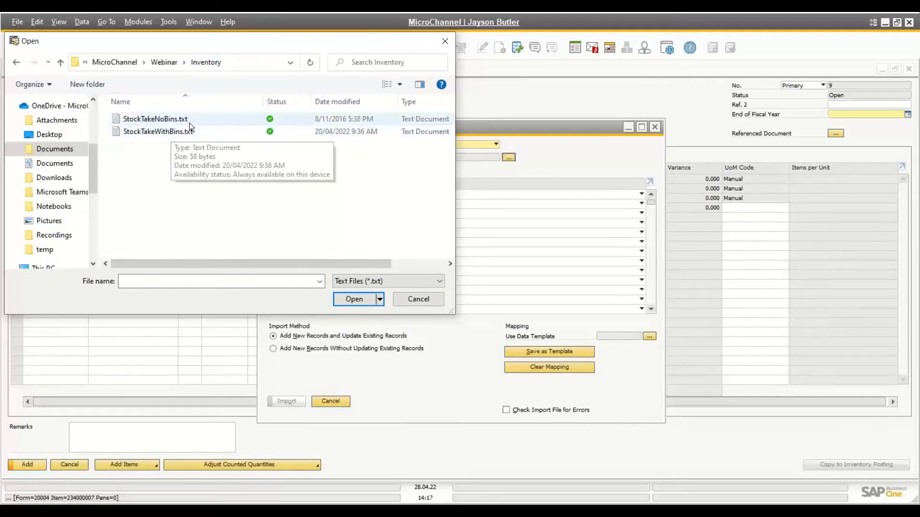
pyautogui.click(162, 119)
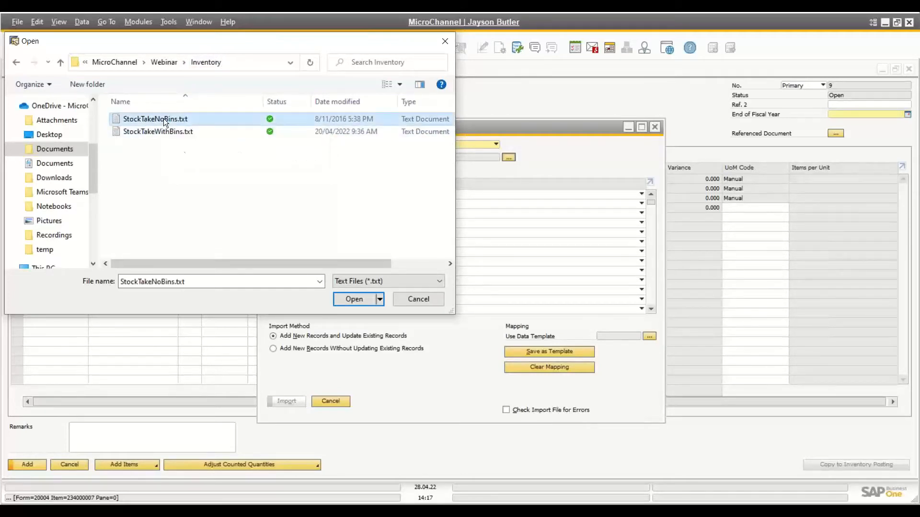
pyautogui.click(162, 134)
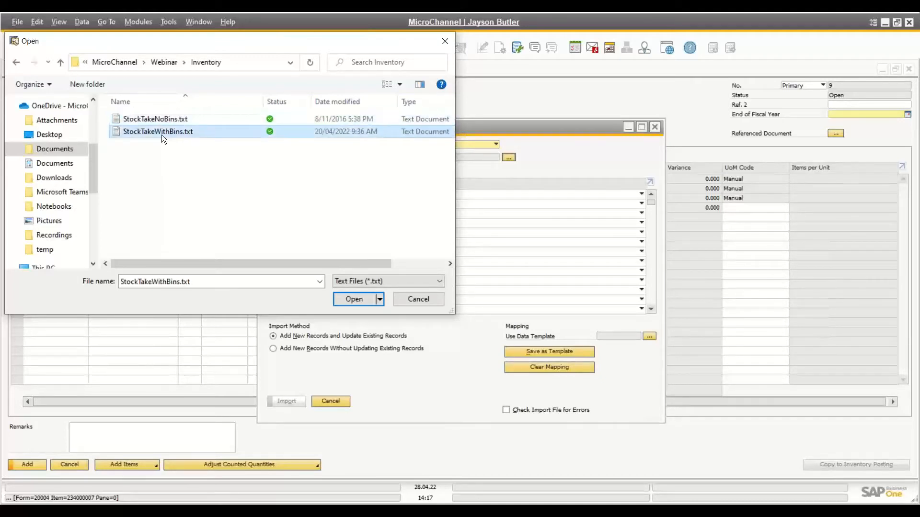
# Open StockTakeWithBins.txt in Notepad and examine its item, warehouse, quantity and bin location columns.
pyautogui.rightClick(162, 134)
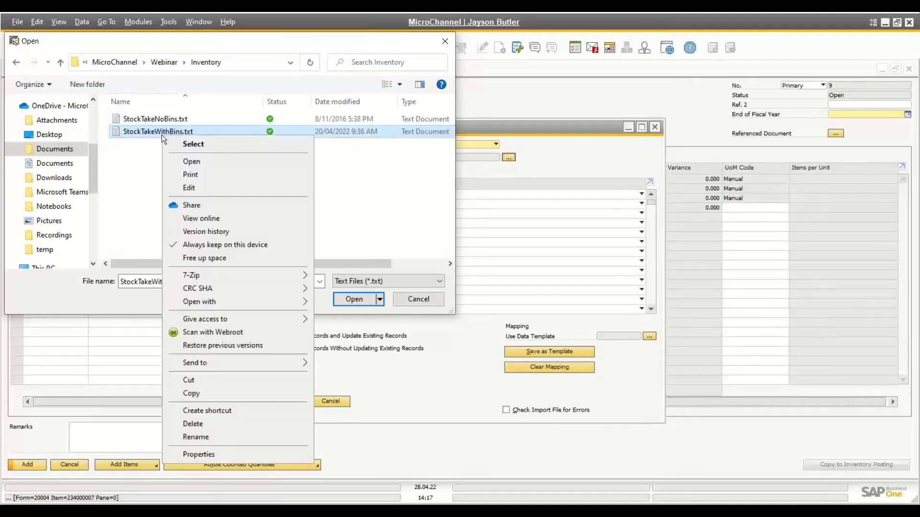
pyautogui.click(199, 188)
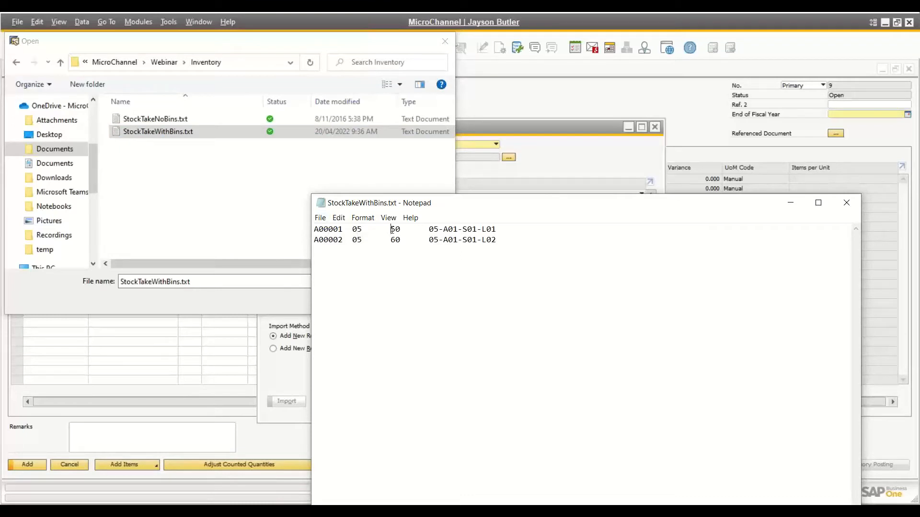
pyautogui.moveTo(433, 230); pyautogui.dragTo(686, 258)
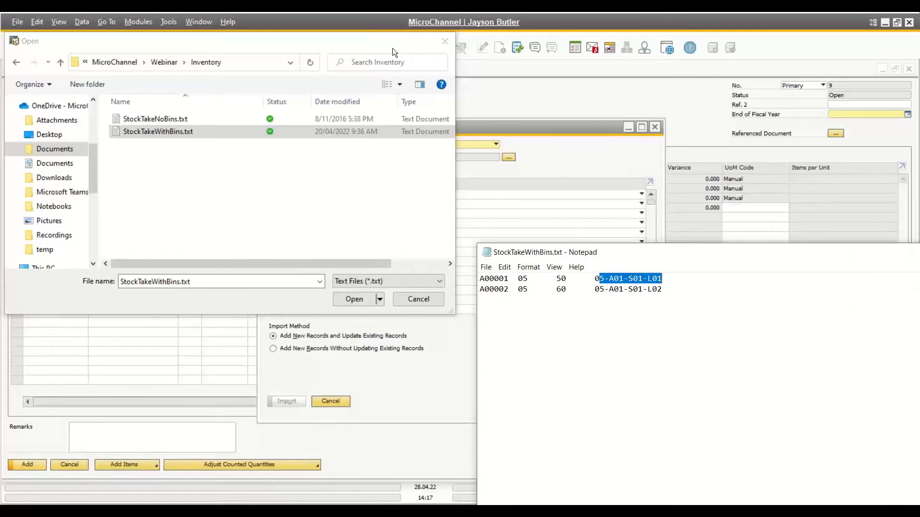
# Compare the columns of StockTakeWithBins.txt, including the bin location, with the import's field mapping, and close the text file.
pyautogui.moveTo(393, 48); pyautogui.dragTo(26, 191)
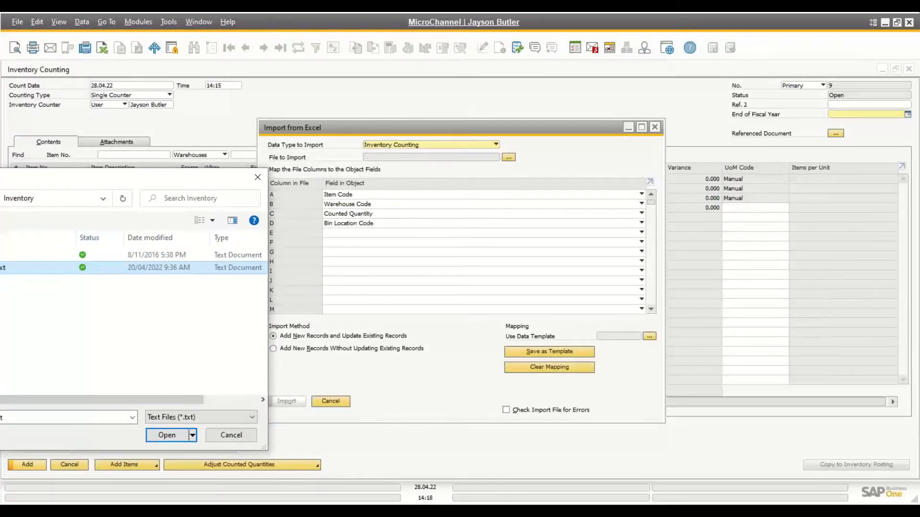
pyautogui.hotkey('alt', 'Tab')
pyautogui.moveTo(570, 252); pyautogui.dragTo(397, 266)
pyautogui.click(335, 289)
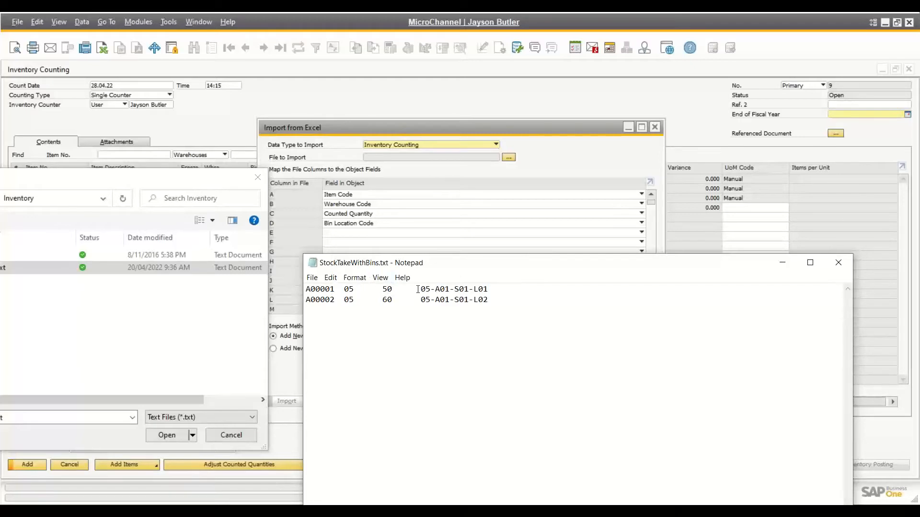
pyautogui.moveTo(420, 289); pyautogui.dragTo(489, 287)
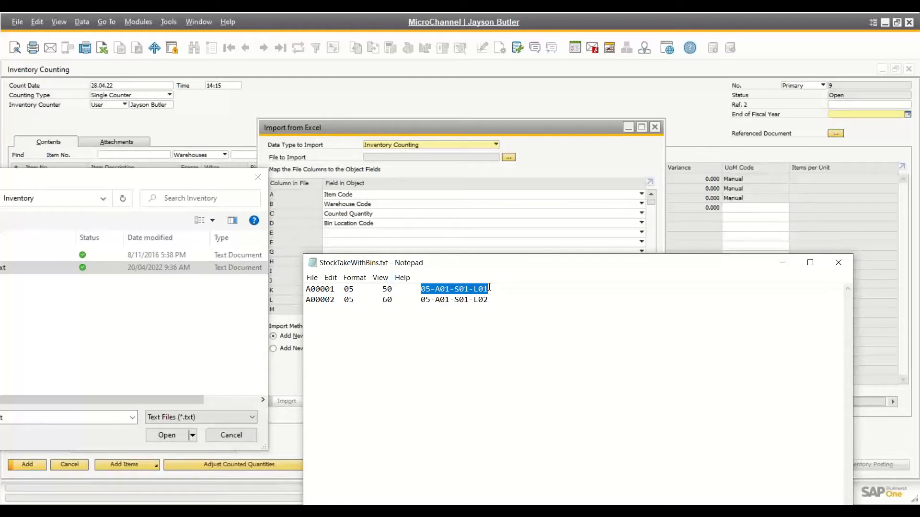
pyautogui.click(846, 265)
# Choose StockTakeWithBins.txt from the Webinar Inventory folder and import its rows into the inventory count.
pyautogui.moveTo(15, 177); pyautogui.dragTo(285, 178)
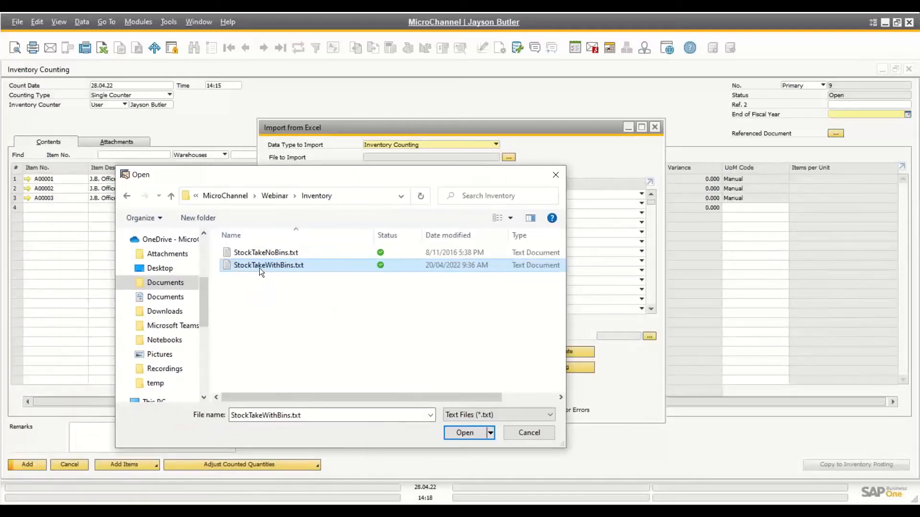
pyautogui.click(343, 196)
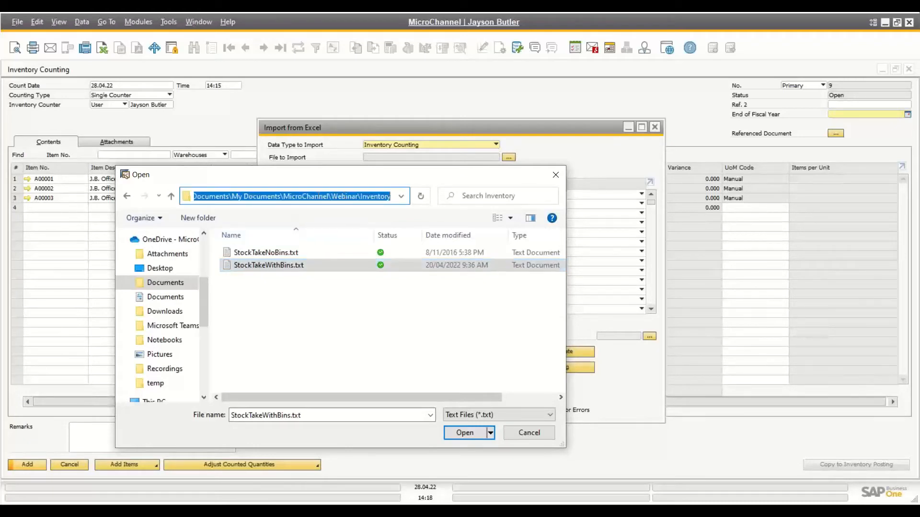
pyautogui.rightClick(310, 197)
pyautogui.click(339, 232)
pyautogui.doubleClick(294, 267)
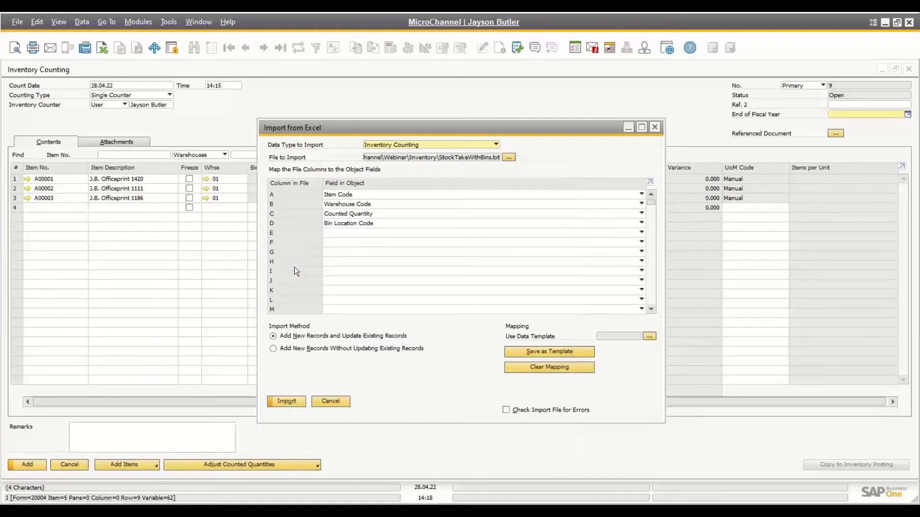
pyautogui.click(279, 401)
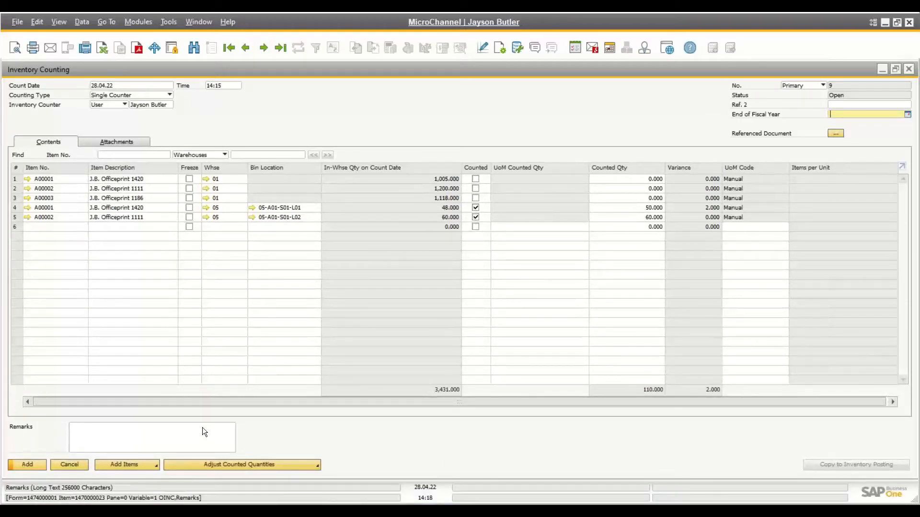
# Reopen the item import, examine the fields available for mapping column E, and close it without importing.
pyautogui.click(152, 464)
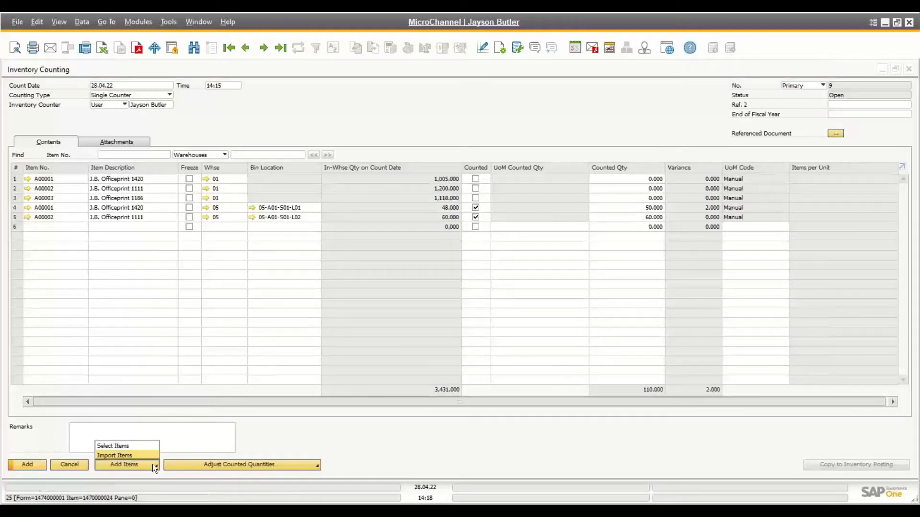
pyautogui.click(122, 454)
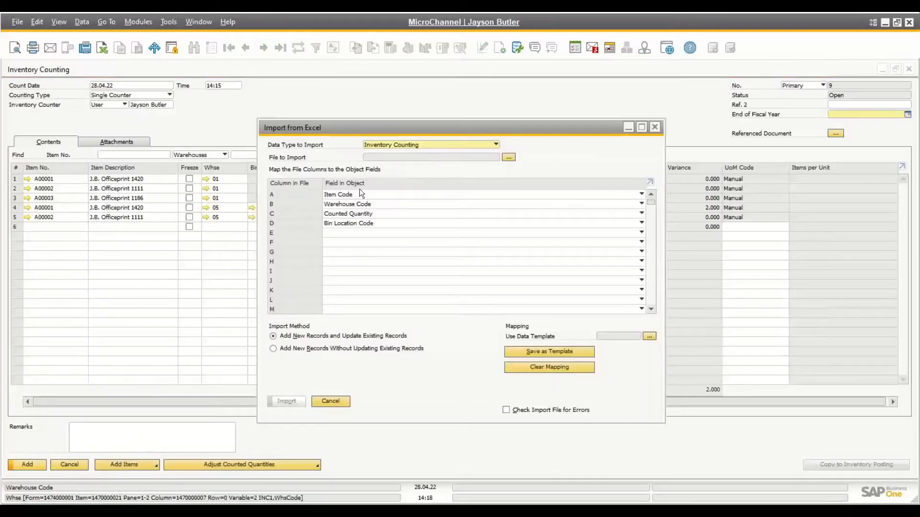
pyautogui.click(339, 234)
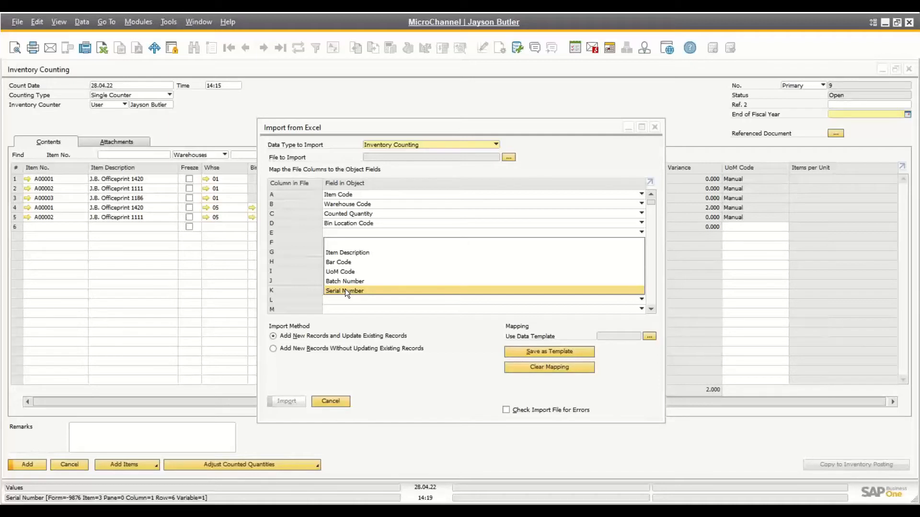
pyautogui.click(370, 128)
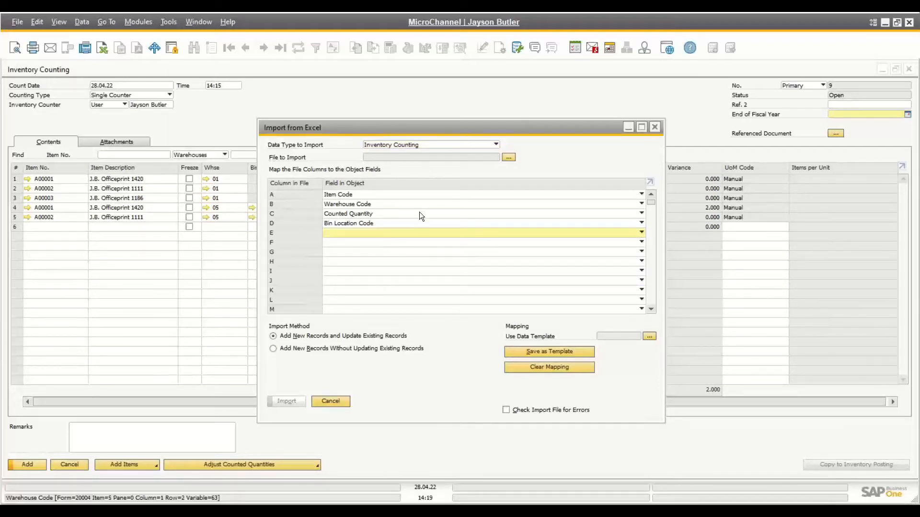
pyautogui.click(330, 401)
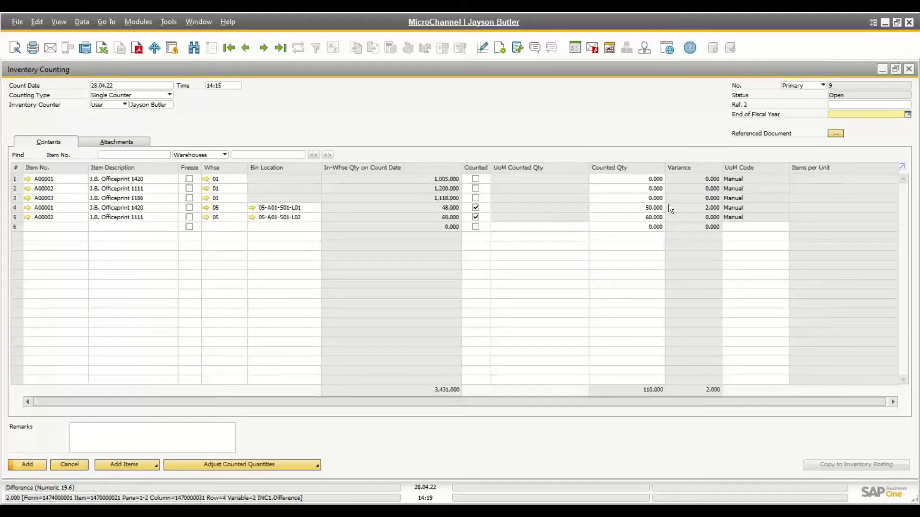
# Review the counted quantities and variances of the imported A00001 and A00002 rows in warehouse 05.
pyautogui.click(655, 208)
pyautogui.click(654, 218)
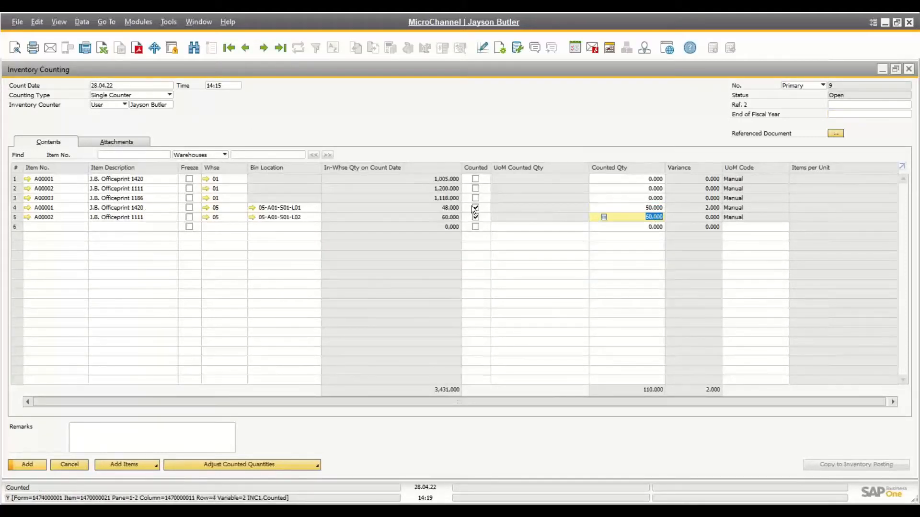
pyautogui.click(644, 209)
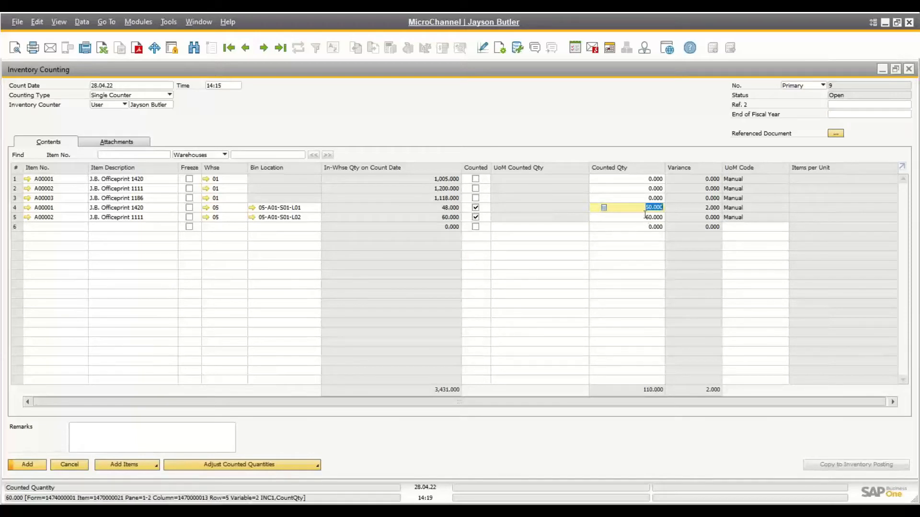
pyautogui.click(645, 215)
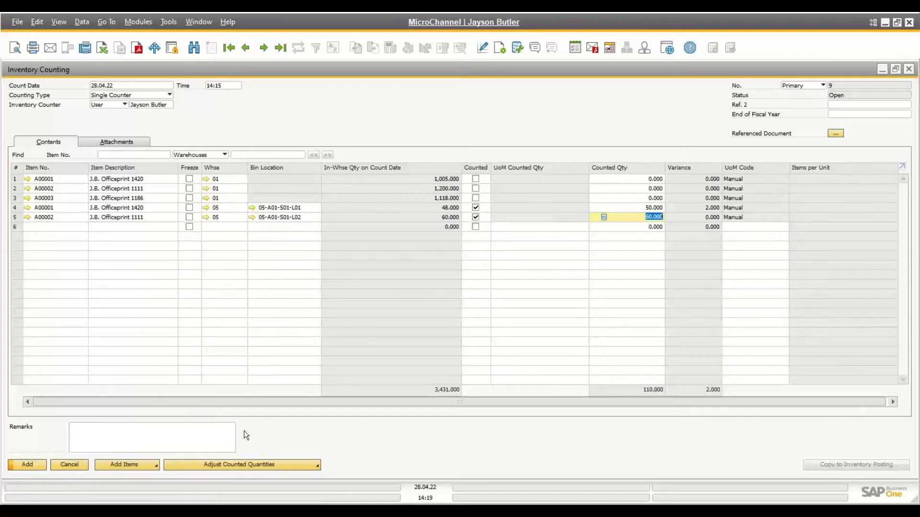
# Check the bin location selection criteria and add the items of warehouse 05 (Bin Warehouse) to the count.
pyautogui.click(156, 467)
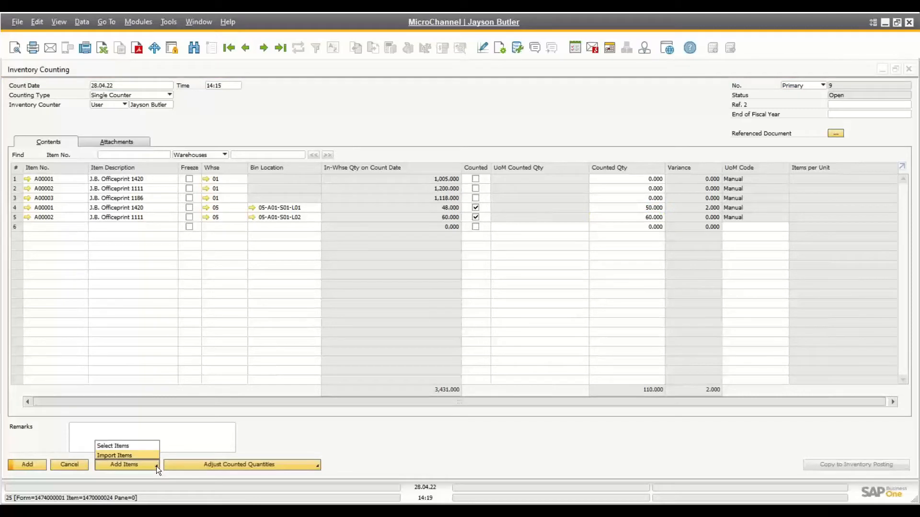
pyautogui.click(133, 447)
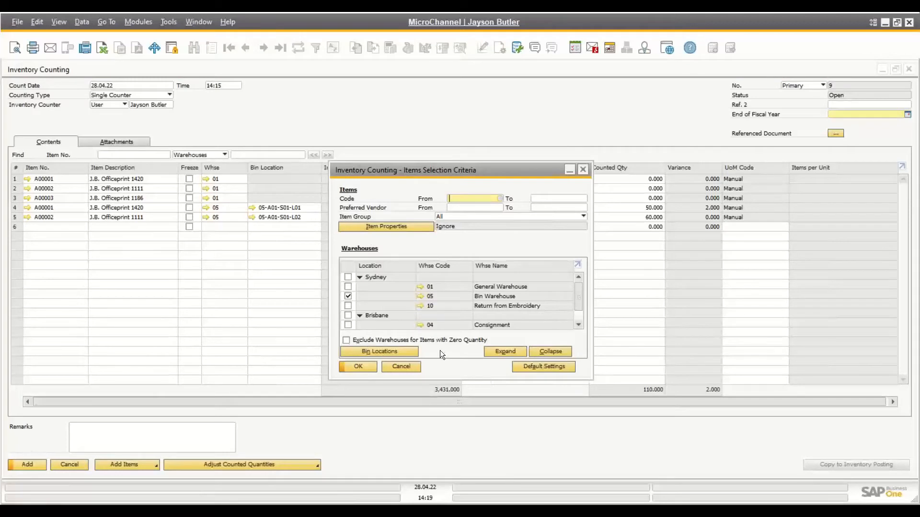
pyautogui.click(400, 352)
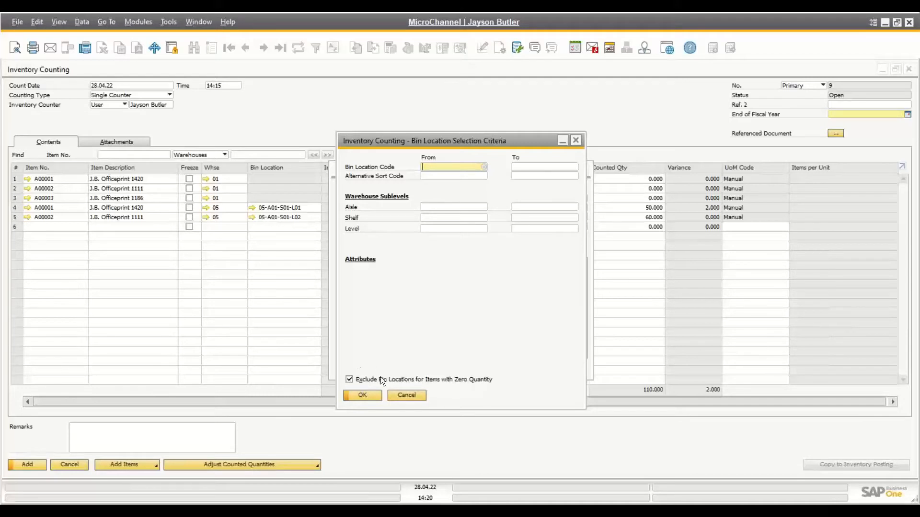
pyautogui.click(408, 394)
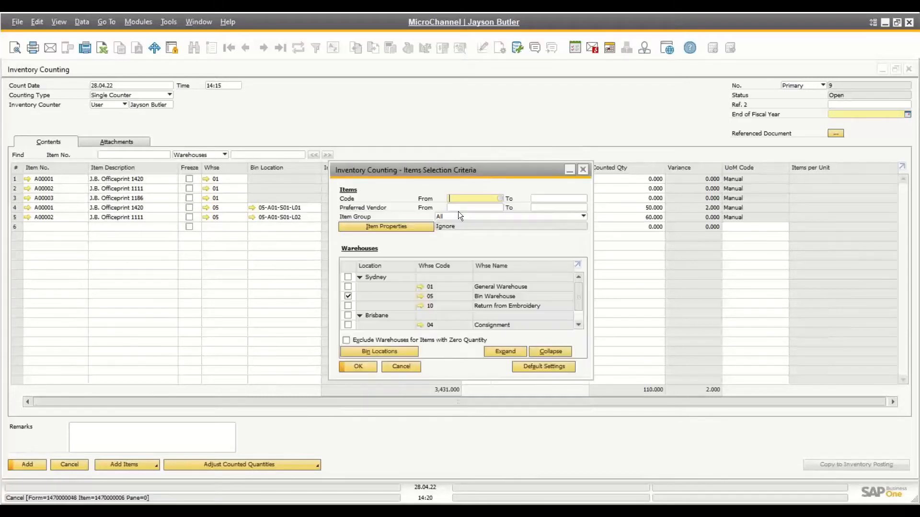
pyautogui.click(364, 366)
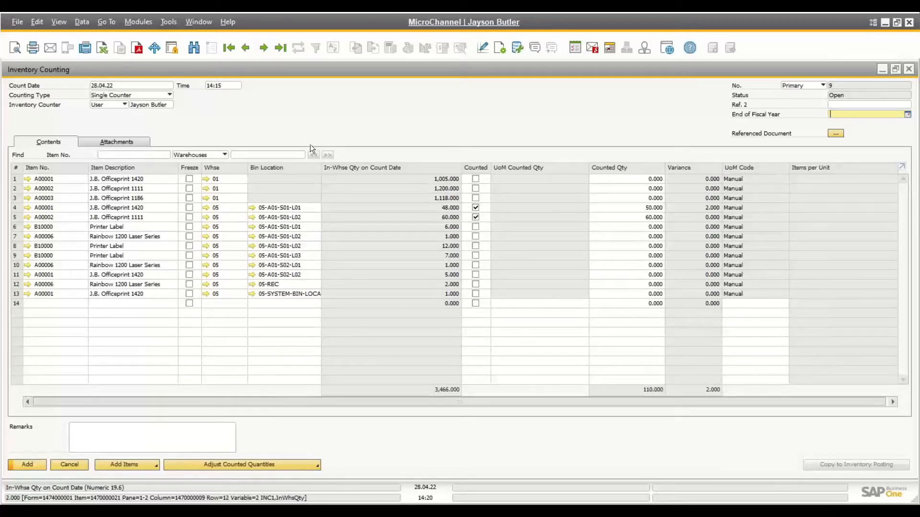
# Discard the current count and start a new inventory count with the Single Counter type.
pyautogui.click(74, 466)
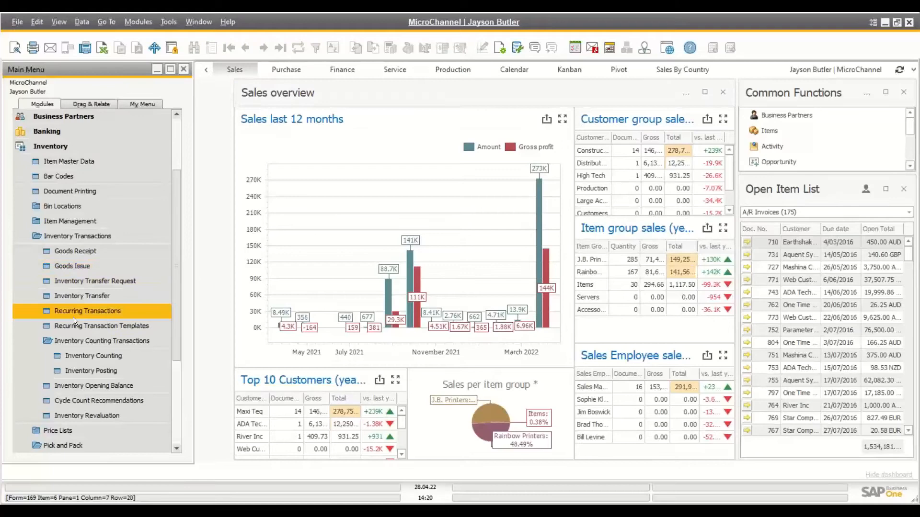
pyautogui.click(71, 355)
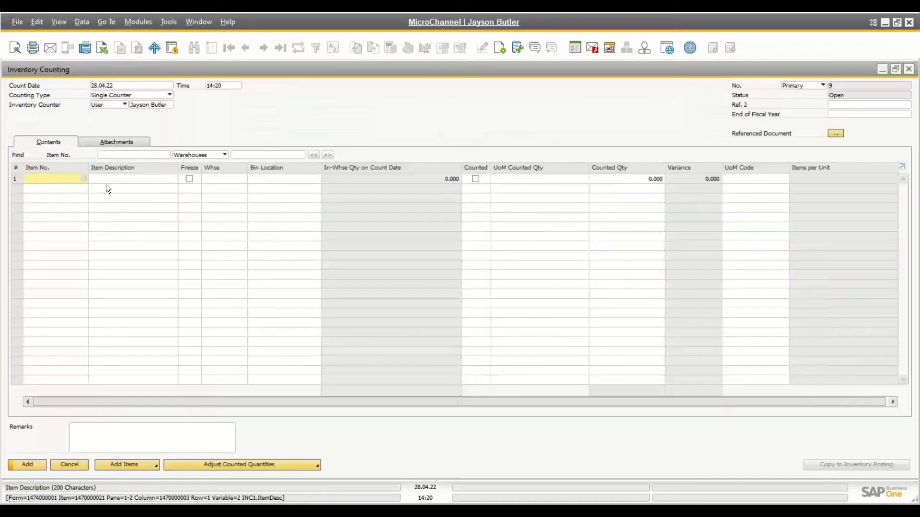
pyautogui.click(131, 94)
pyautogui.click(114, 104)
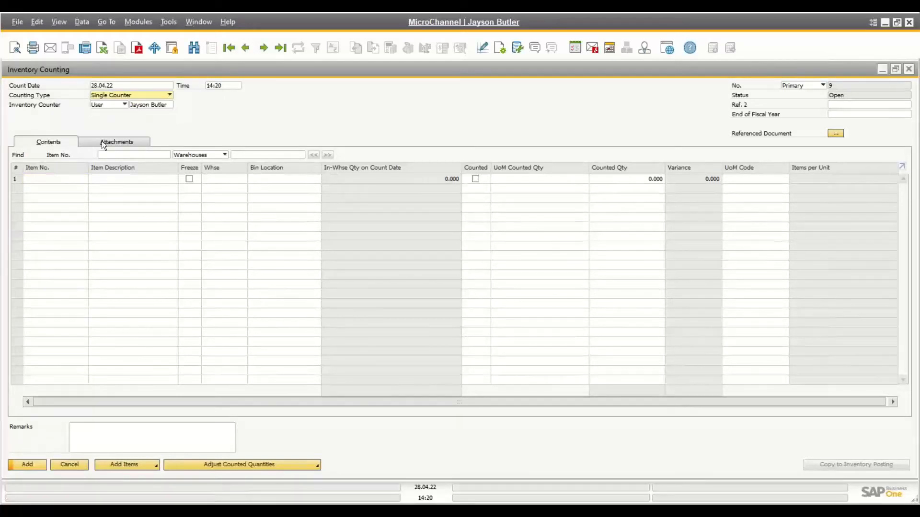
# Look up items starting with A00 for the first row of the new inventory count.
pyautogui.click(73, 179)
pyautogui.write('A00')
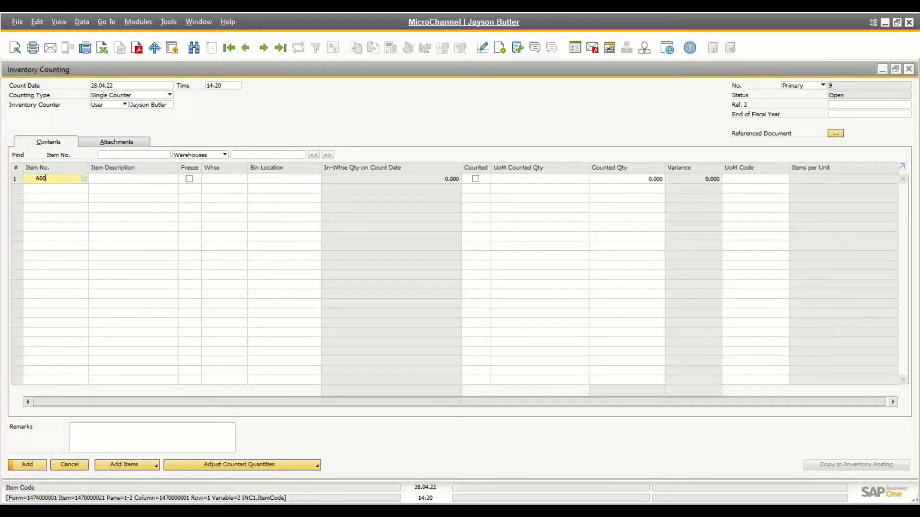
pyautogui.press('Tab')
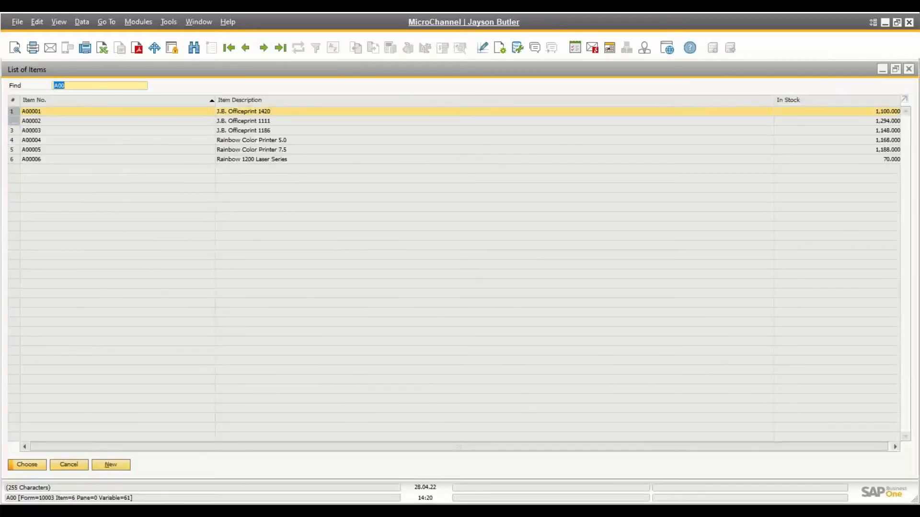
# Choose items A00001 and A00002 for the count and add the inventory counting document.
pyautogui.hotkey('shift', 'Down')
pyautogui.press('Return')
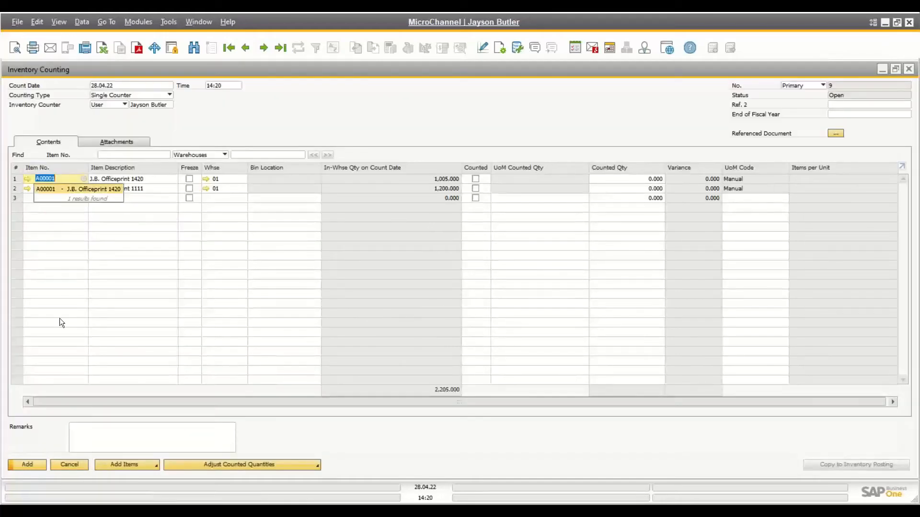
pyautogui.click(27, 464)
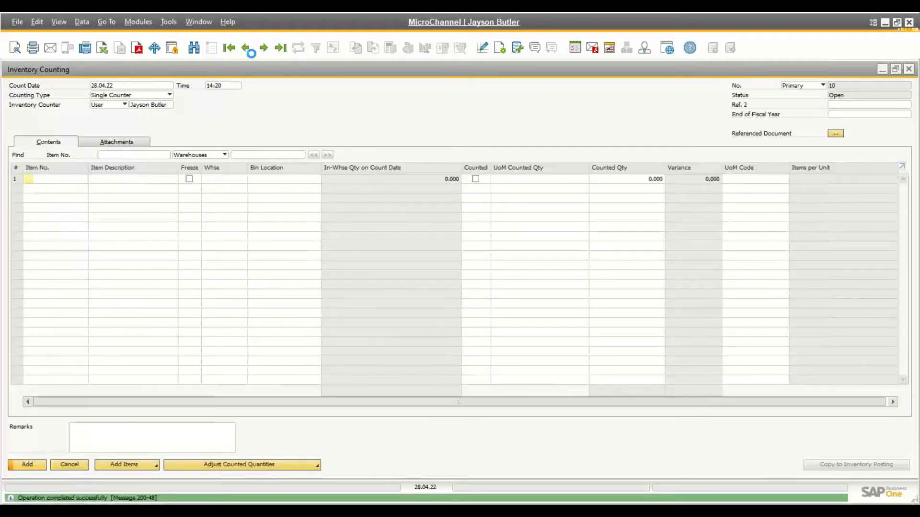
# Reopen the last inventory counting document and preview its count sheet with the in-warehouse quantity on count date hidden.
pyautogui.click(245, 47)
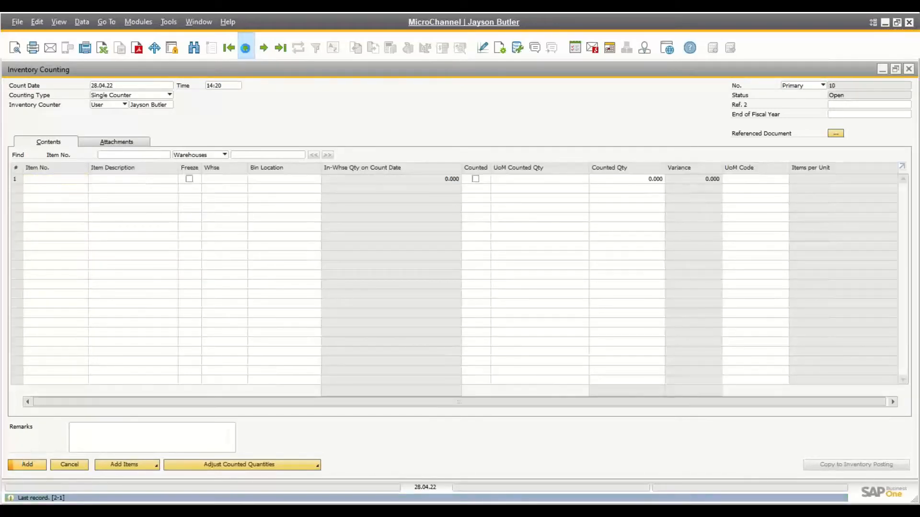
pyautogui.click(15, 49)
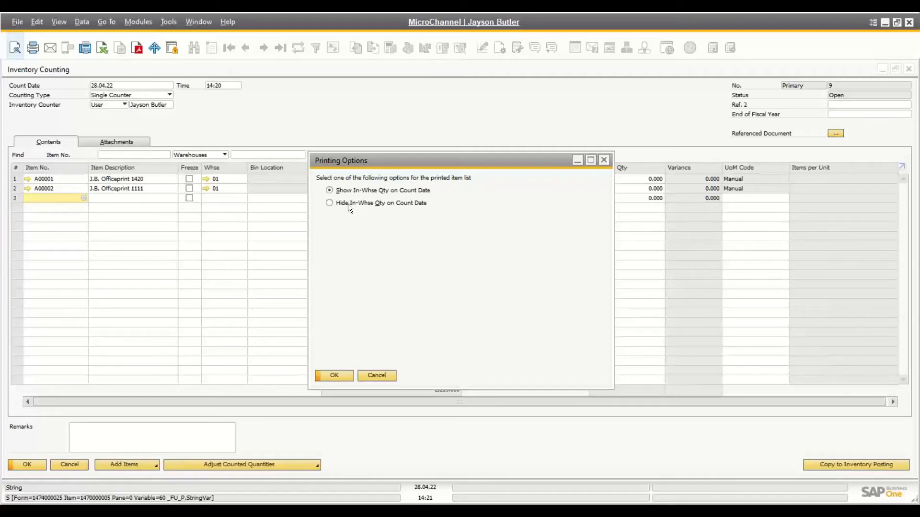
pyautogui.click(323, 374)
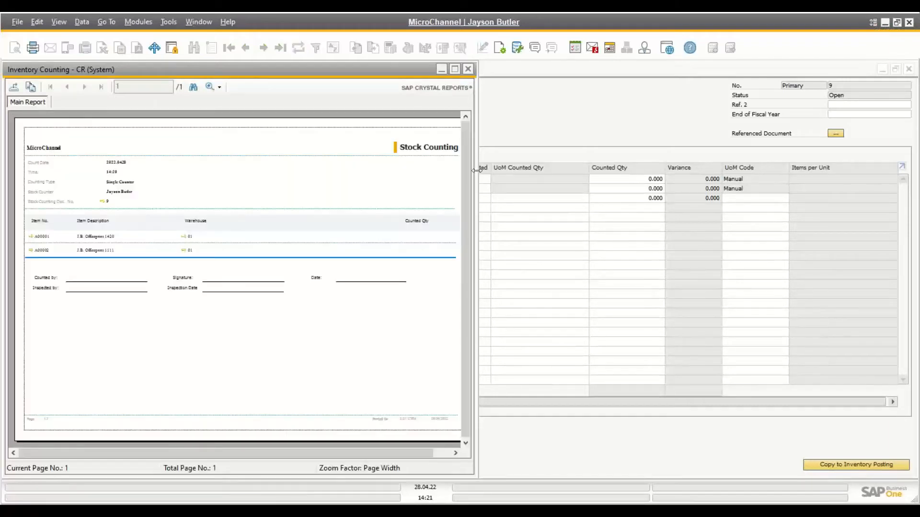
pyautogui.moveTo(476, 170); pyautogui.dragTo(740, 199)
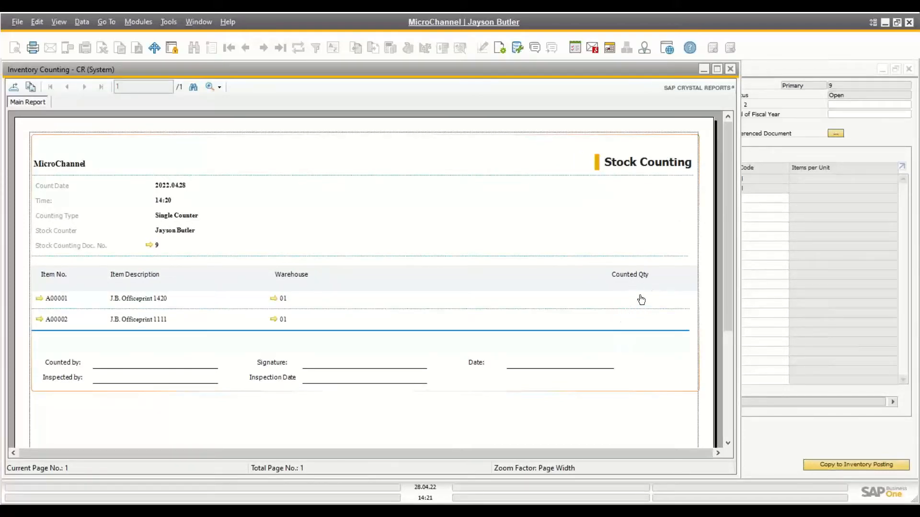
pyautogui.click(731, 71)
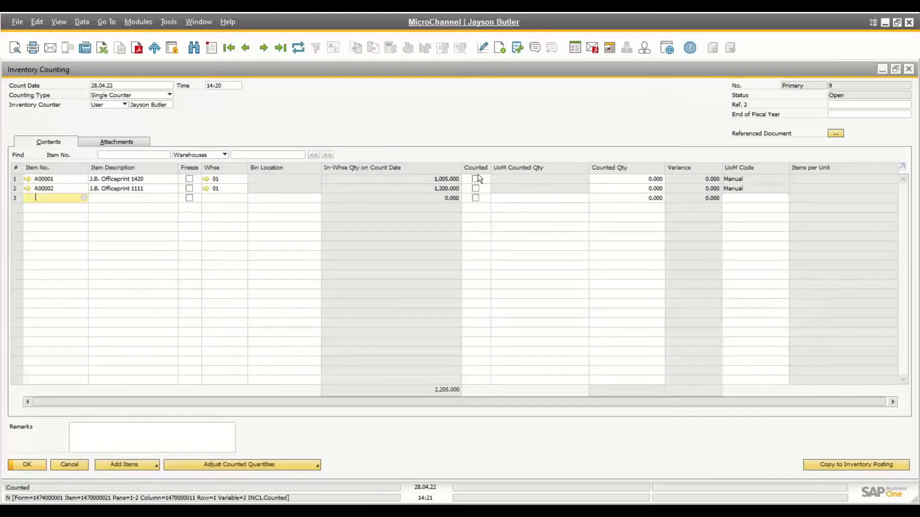
# Enter counted quantities of 1,010 for item A00001 and 1,100 for item A00002.
pyautogui.click(644, 178)
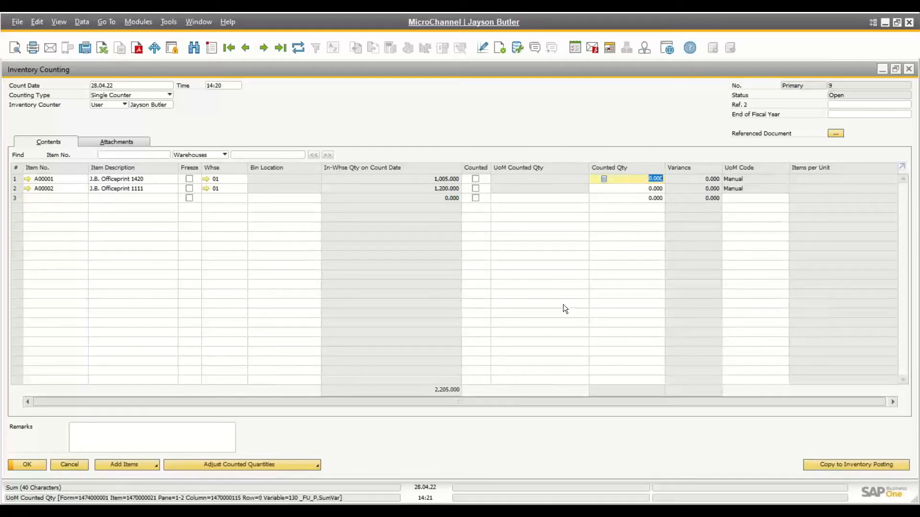
pyautogui.write('1')
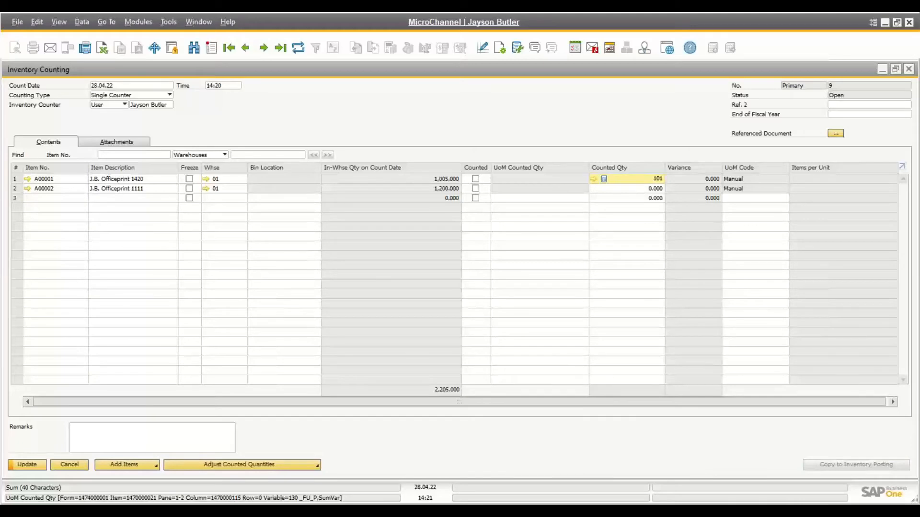
pyautogui.write(',010')
pyautogui.press('Tab')
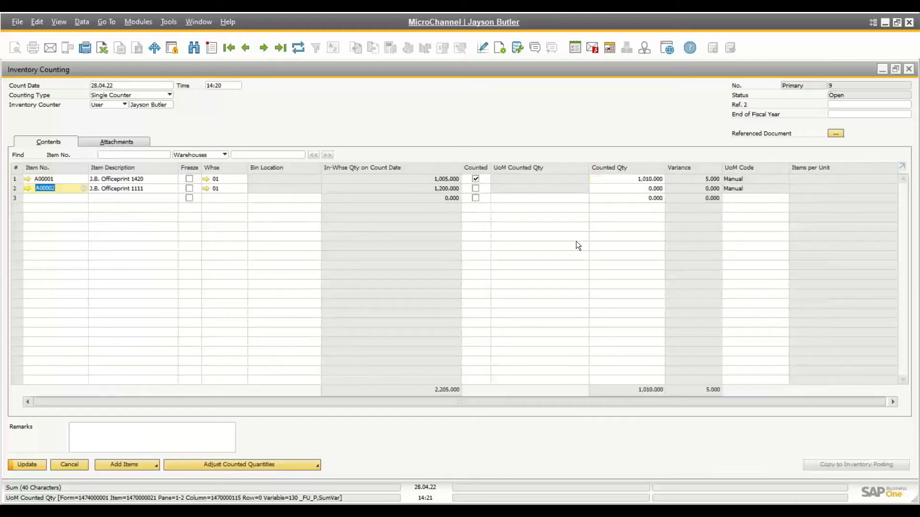
pyautogui.click(615, 190)
pyautogui.write('1')
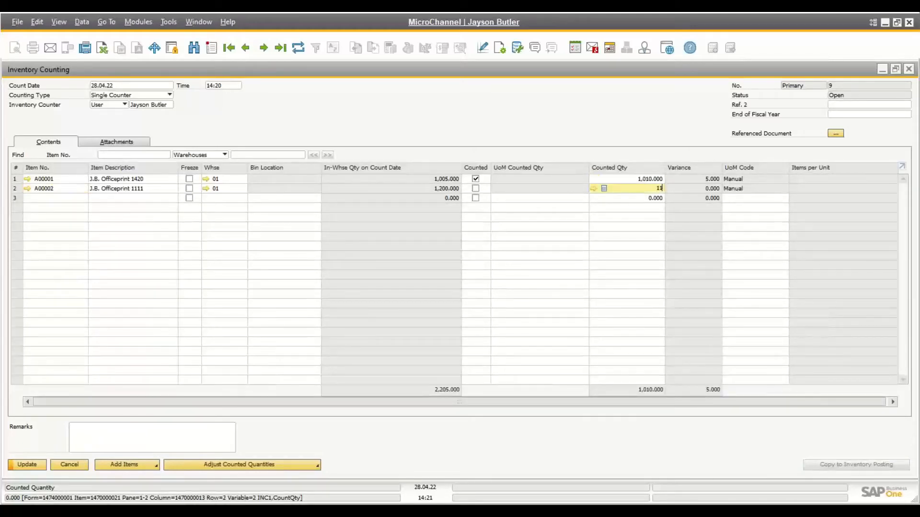
pyautogui.write(',100')
pyautogui.press('Tab')
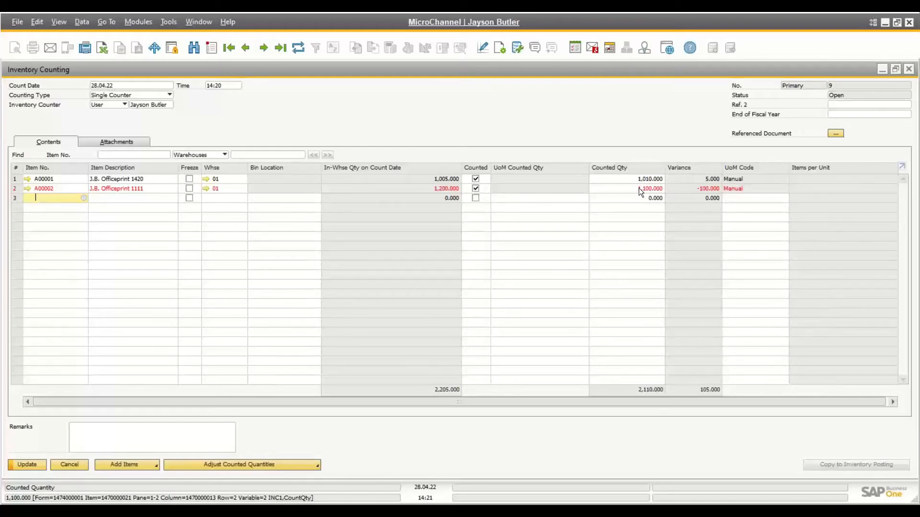
# Examine the Inventory Counting document settings, including the threshold for highlighting rows with variance under single counter.
pyautogui.click(137, 23)
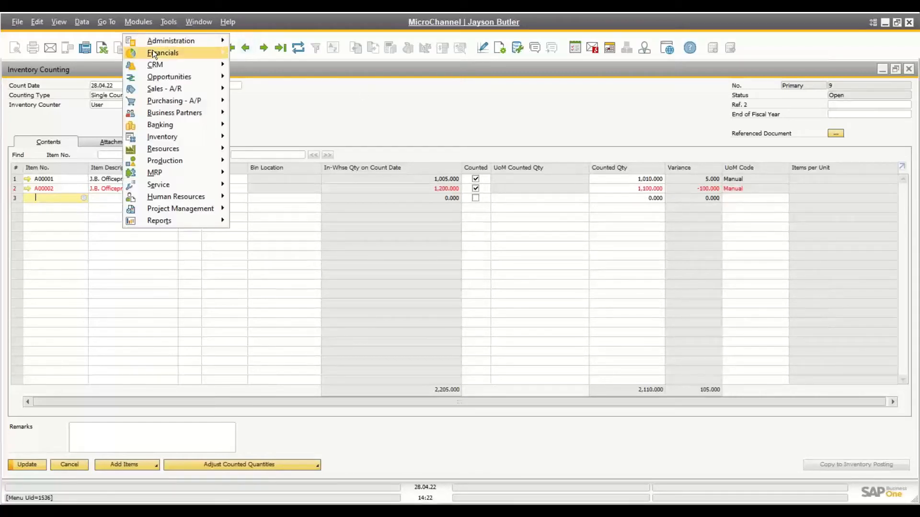
pyautogui.moveTo(166, 40)
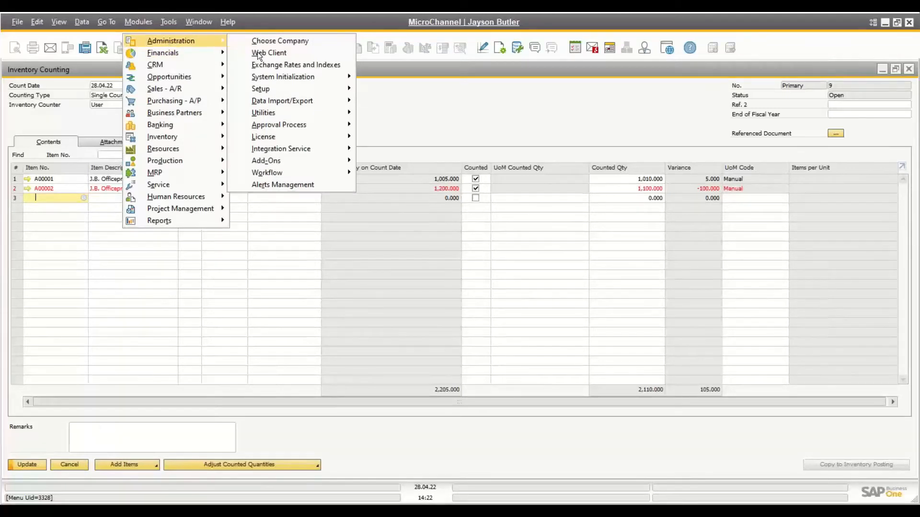
pyautogui.moveTo(280, 79)
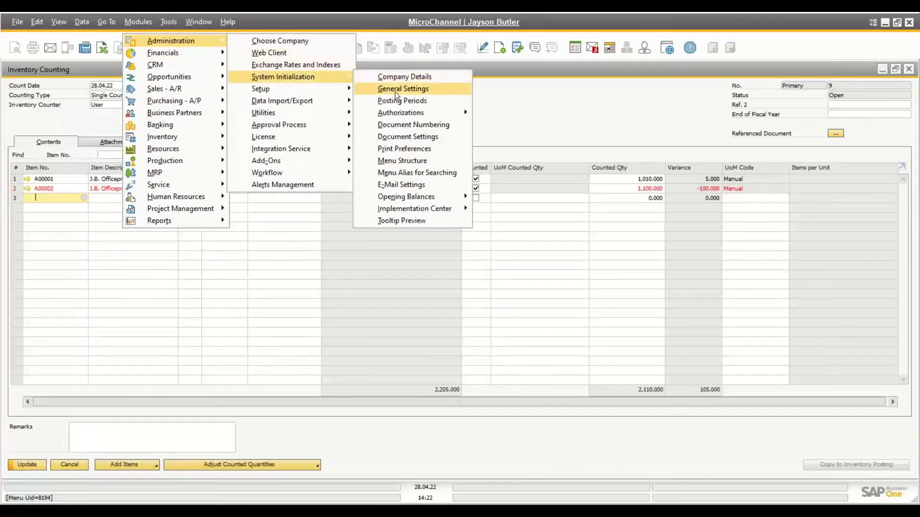
pyautogui.click(405, 137)
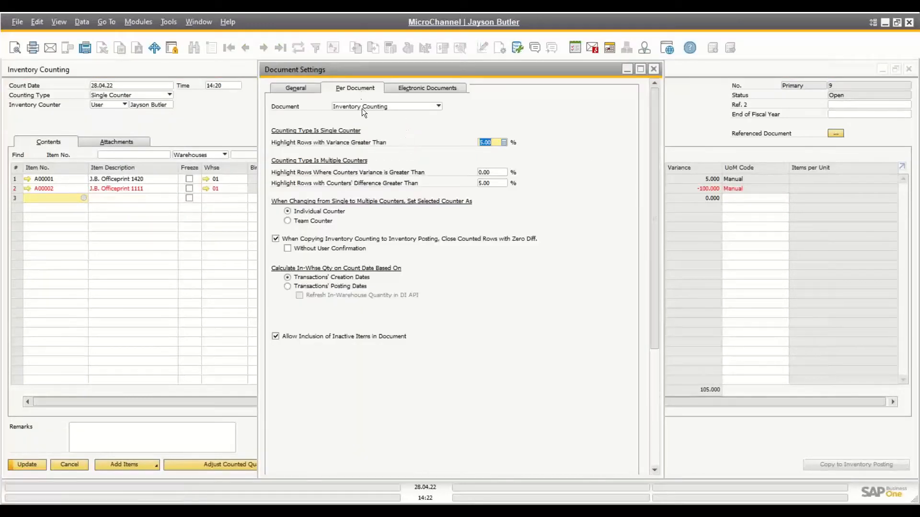
pyautogui.click(503, 143)
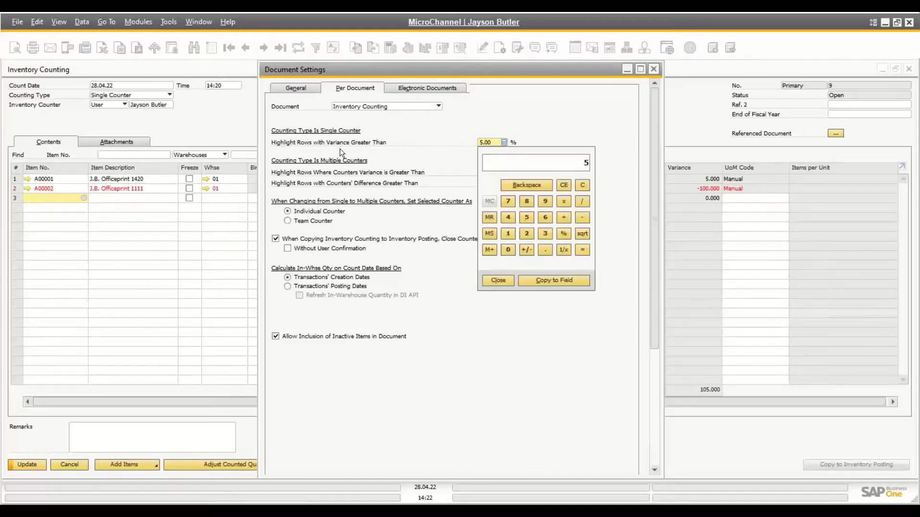
pyautogui.click(407, 136)
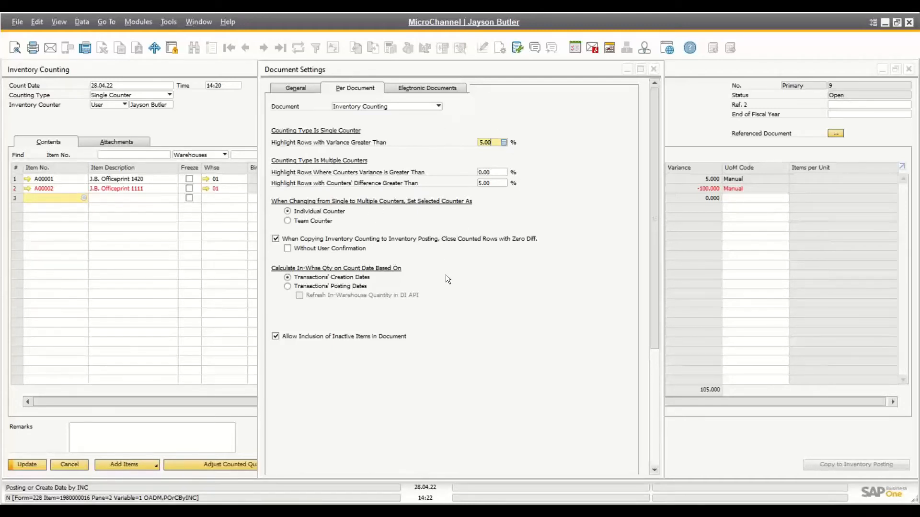
pyautogui.click(653, 70)
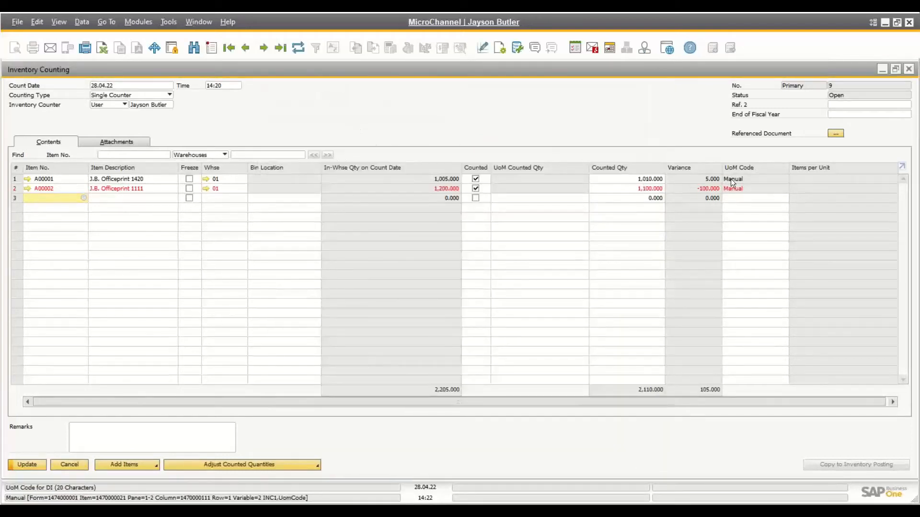
# Try the Freeze option on both items, clear it again, and update the counting document.
pyautogui.click(189, 178)
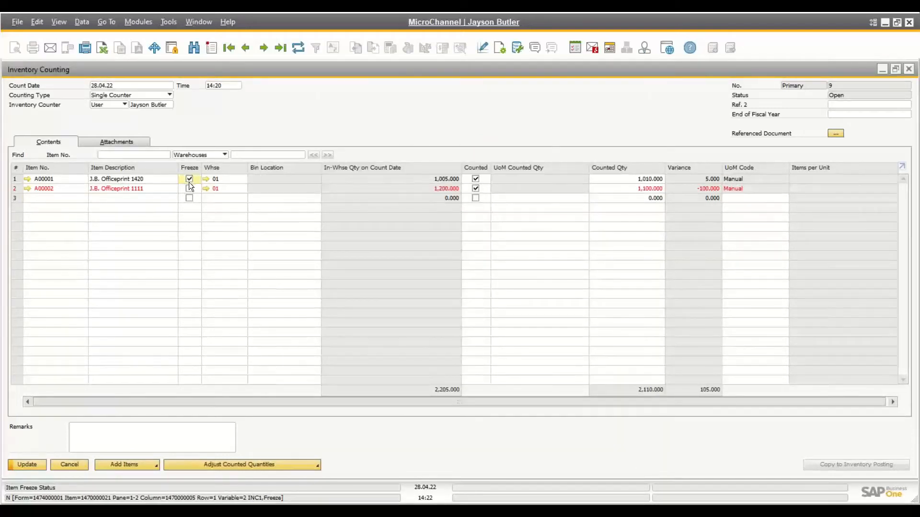
pyautogui.click(189, 188)
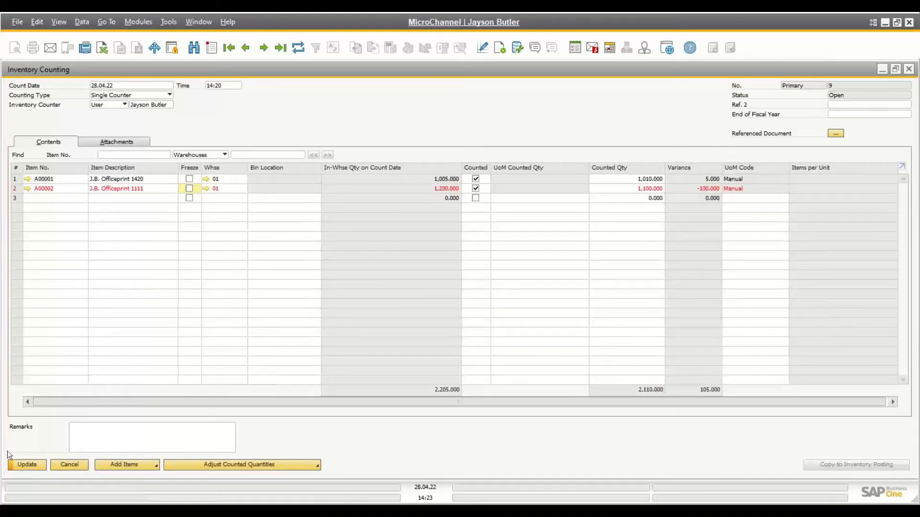
pyautogui.click(20, 464)
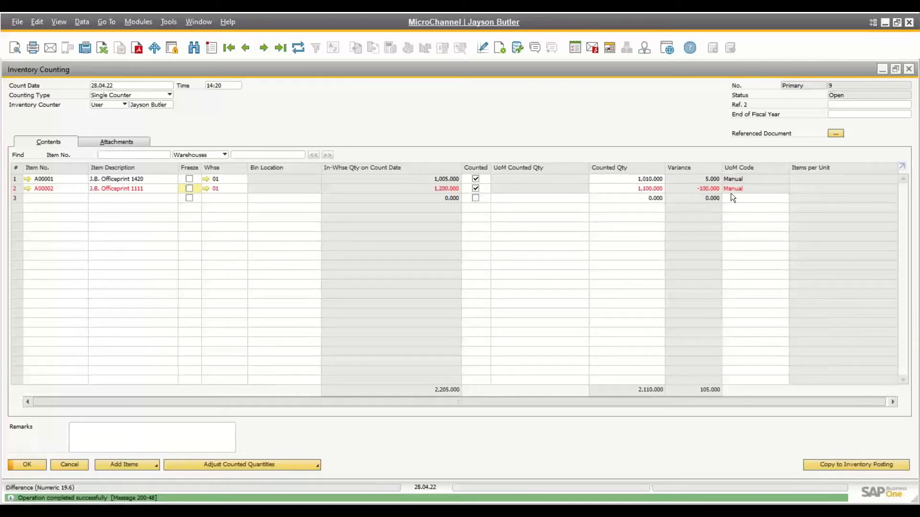
# Set the counted quantity of item A00002 to 1,195 and update the counting document.
pyautogui.click(633, 188)
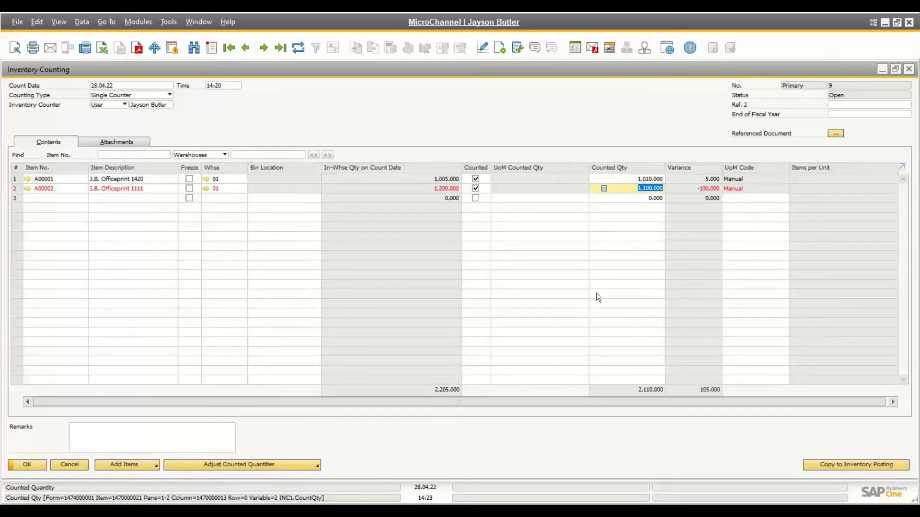
pyautogui.write('1195')
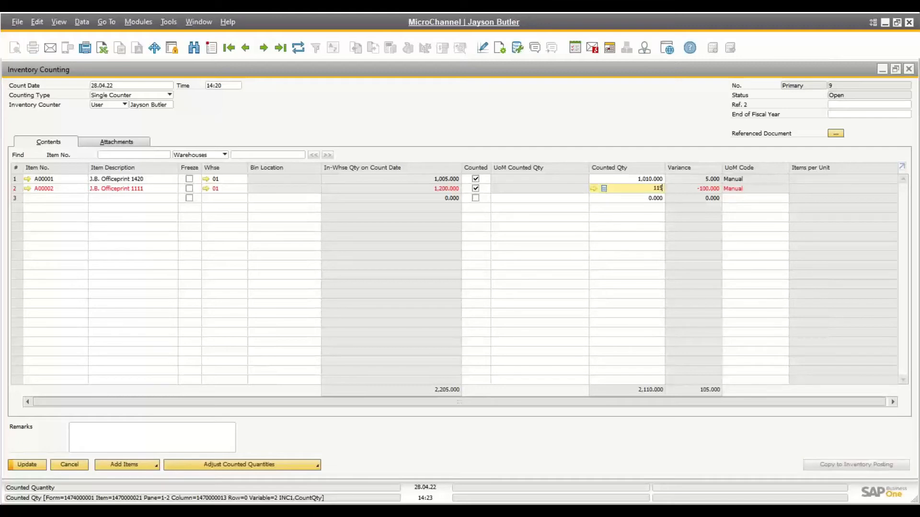
pyautogui.press('Tab')
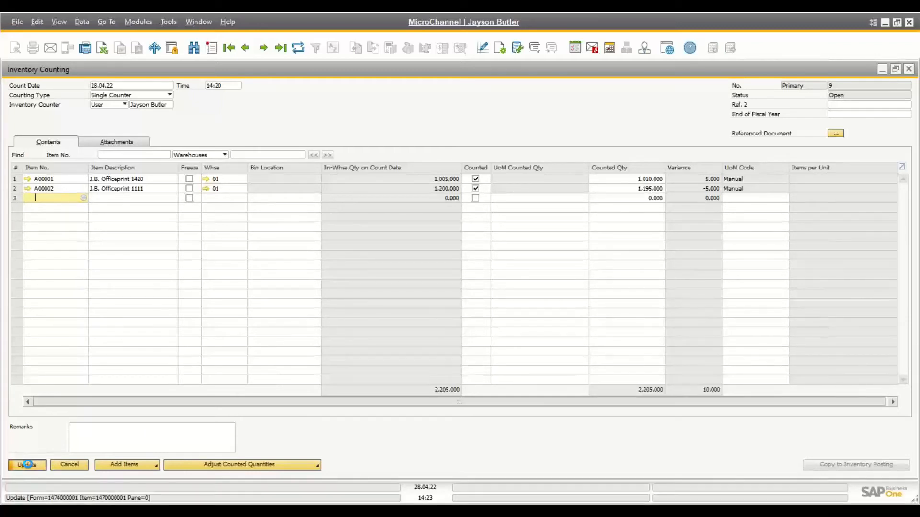
pyautogui.click(28, 464)
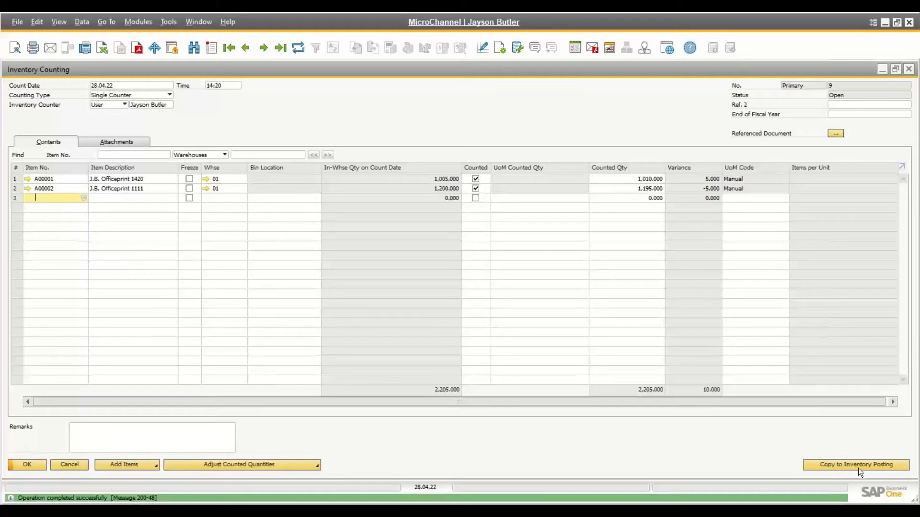
# Copy the count to an inventory posting and examine the line prices, totals and offset accounts.
pyautogui.click(863, 464)
pyautogui.click(864, 464)
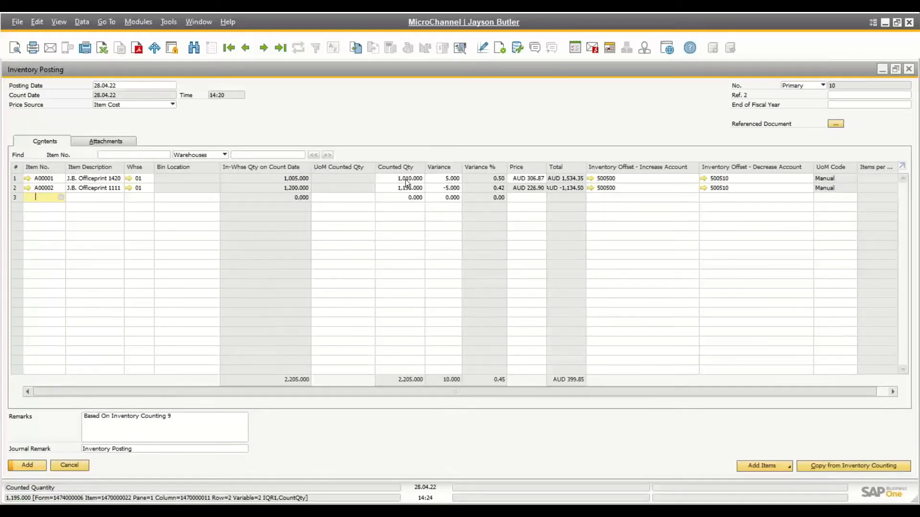
pyautogui.click(531, 179)
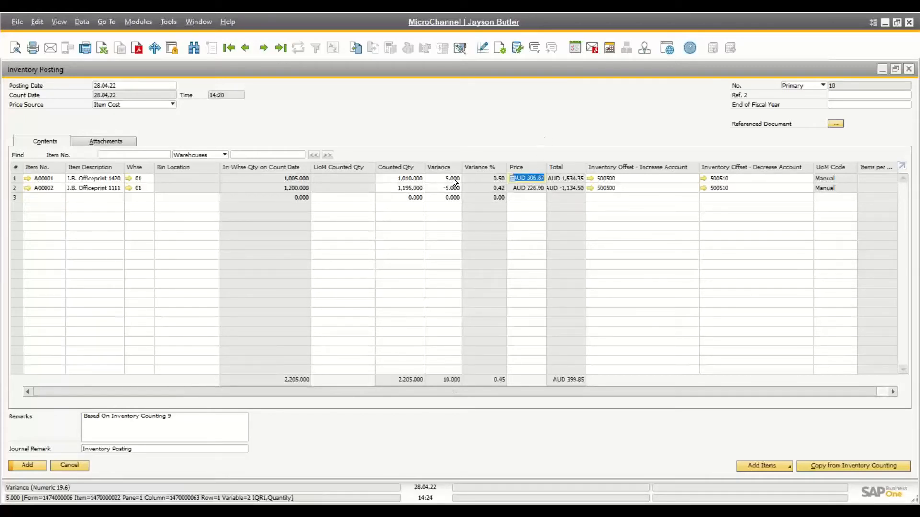
pyautogui.click(611, 179)
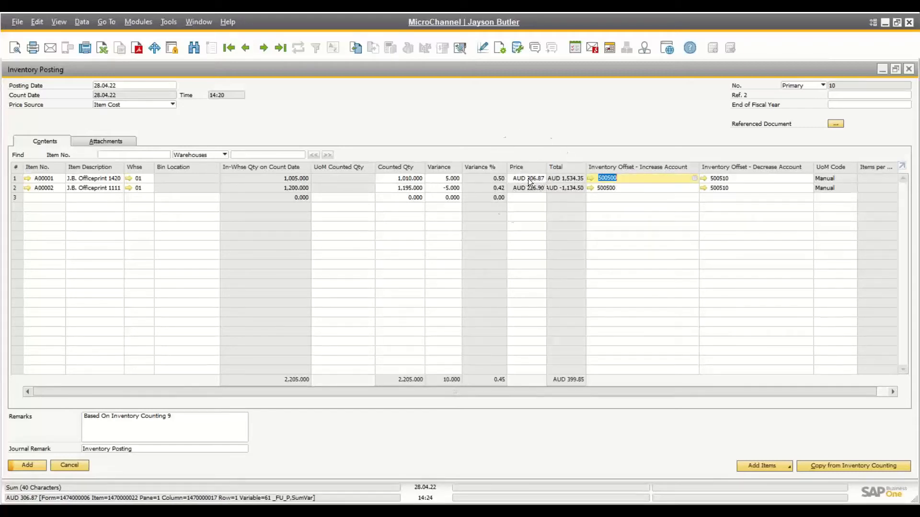
pyautogui.press('ctrl')
pyautogui.press('ctrl')
pyautogui.press('ctrl')
pyautogui.press('ctrl')
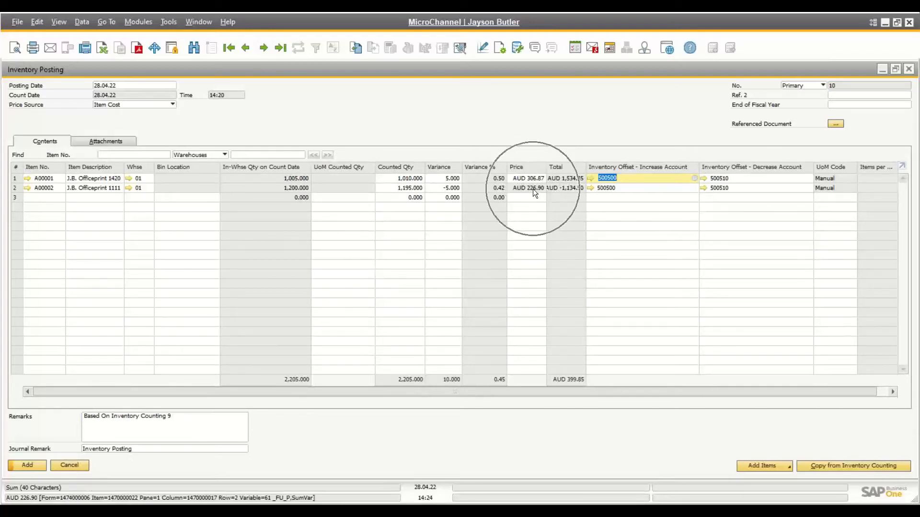
pyautogui.press('ctrl')
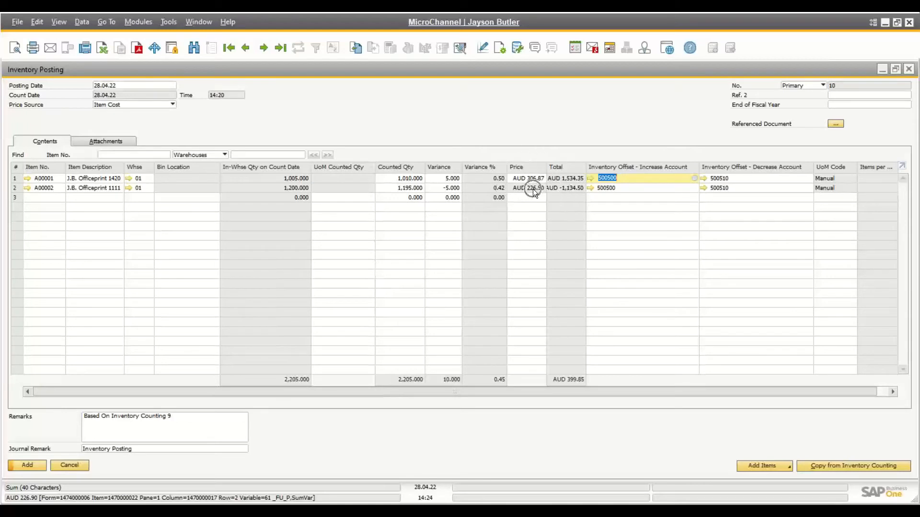
# Try By Price List as the price source, look through the available price lists, and return to Item Cost.
pyautogui.click(173, 104)
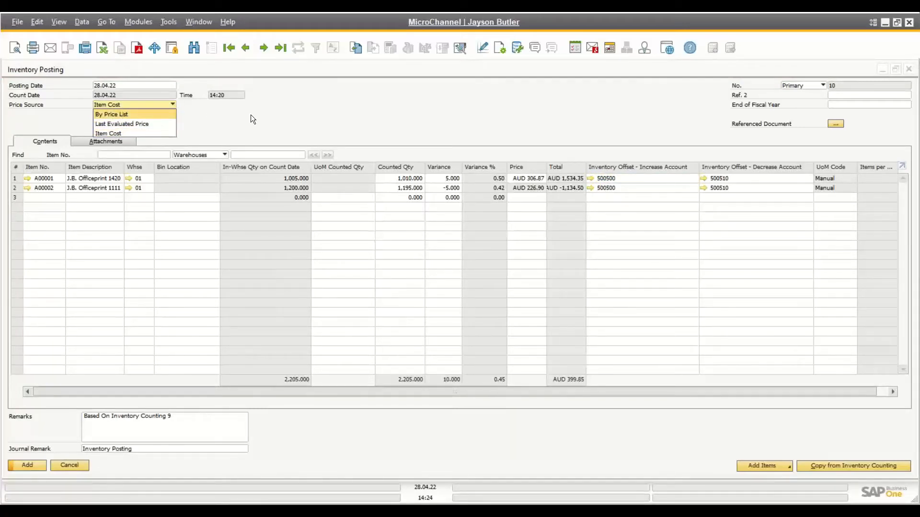
pyautogui.click(143, 117)
pyautogui.click(165, 114)
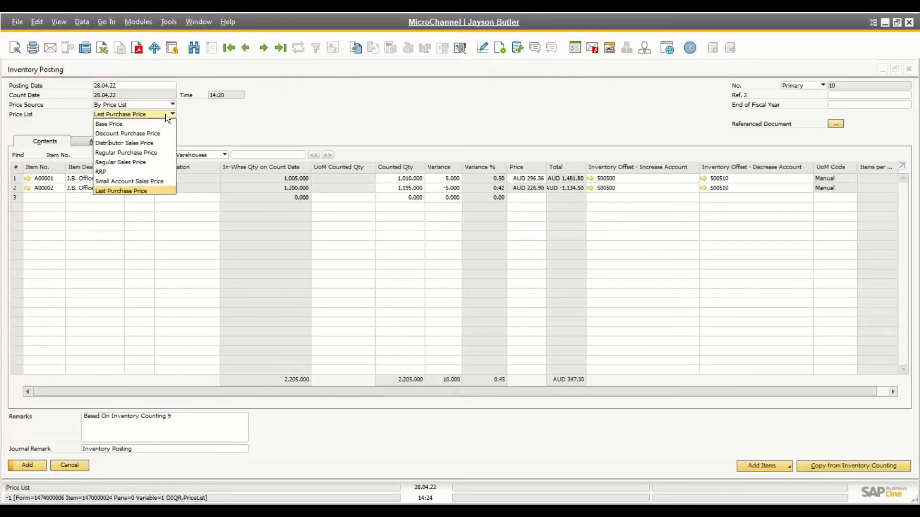
pyautogui.click(165, 114)
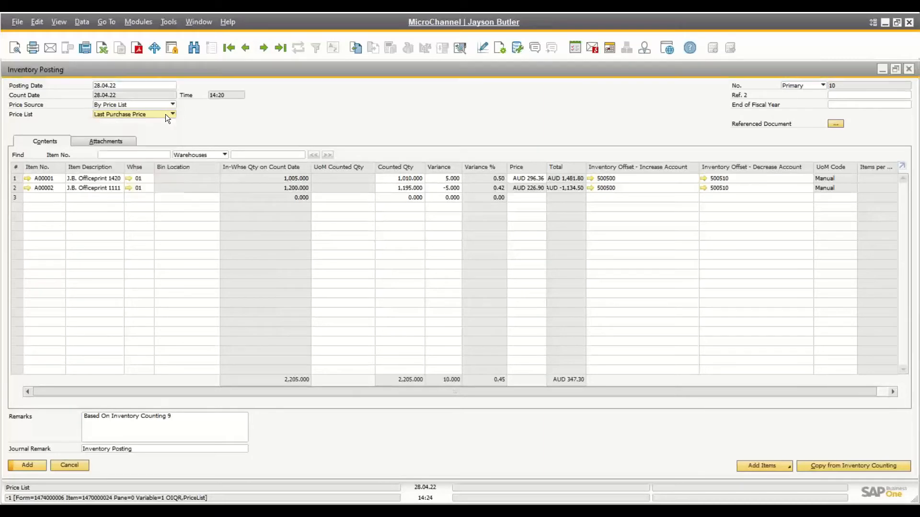
pyautogui.click(143, 105)
pyautogui.click(116, 131)
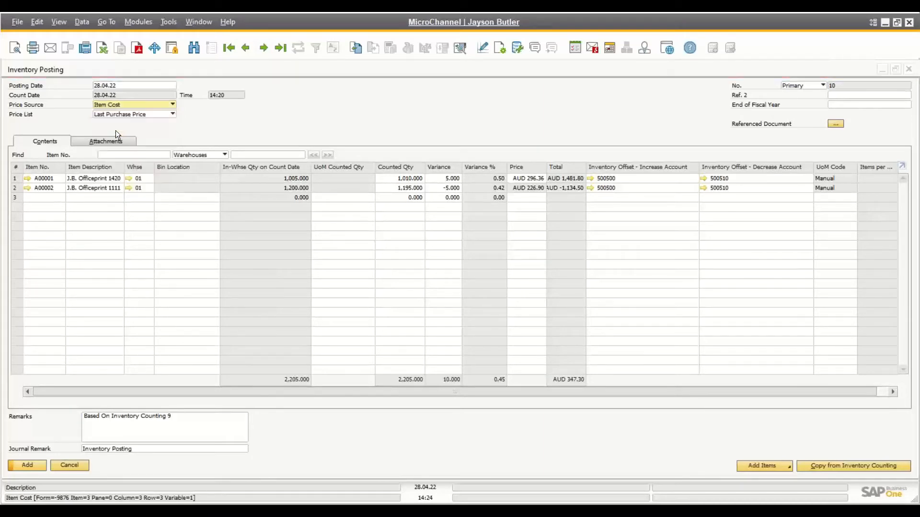
# Check the increase and decrease offset accounts on both lines, add the inventory posting, and reopen the posted document.
pyautogui.click(635, 181)
pyautogui.click(636, 188)
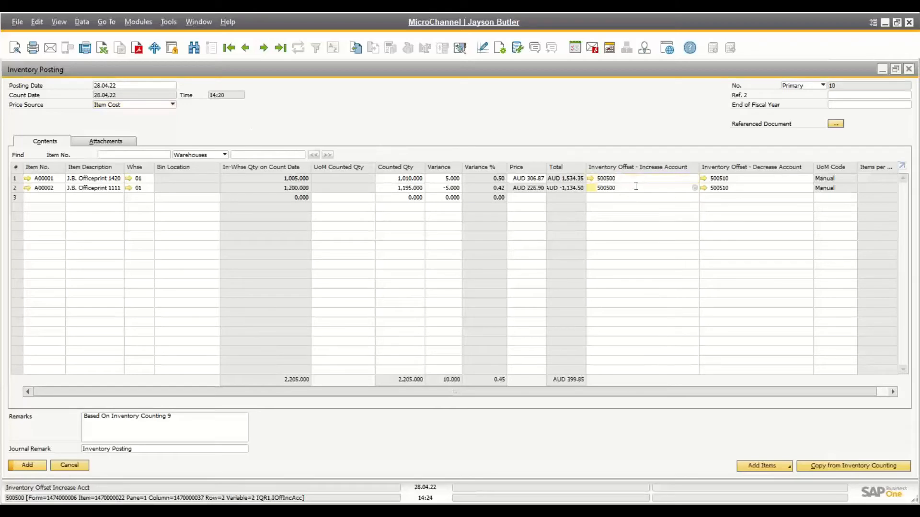
pyautogui.click(738, 180)
pyautogui.click(739, 189)
pyautogui.click(735, 177)
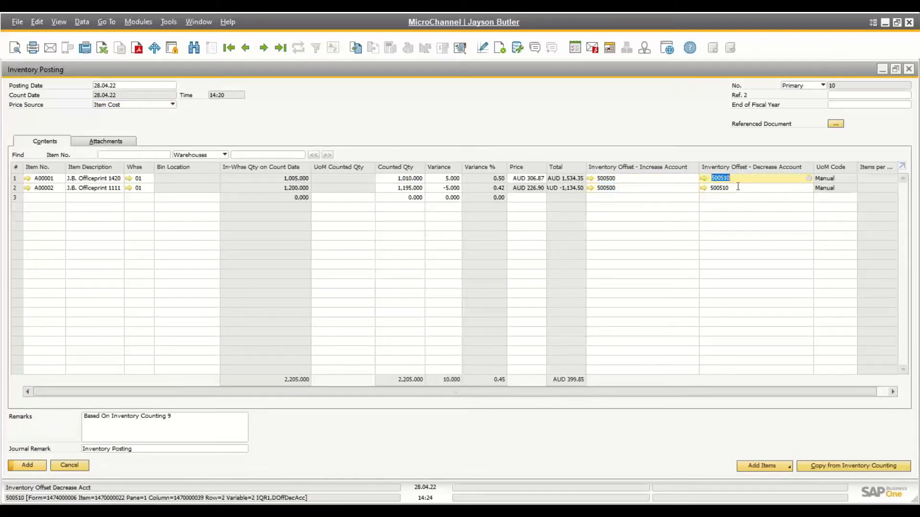
pyautogui.click(738, 188)
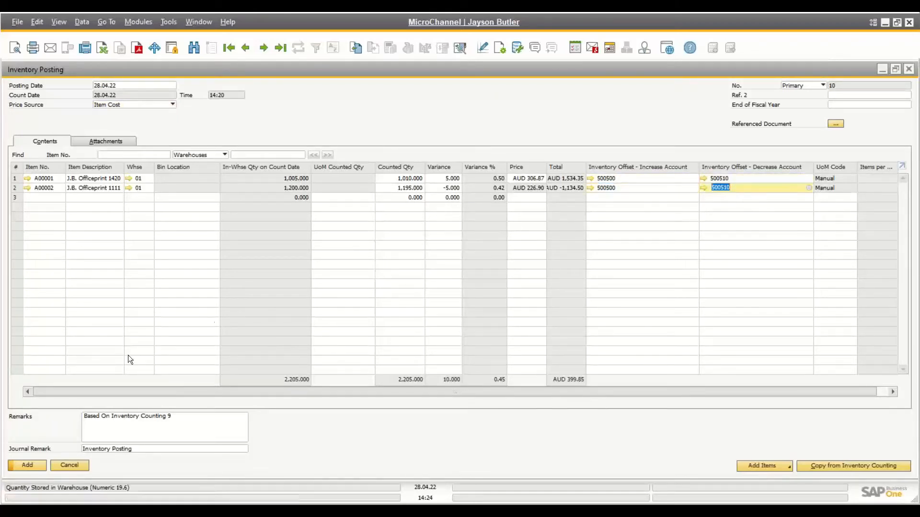
pyautogui.click(33, 466)
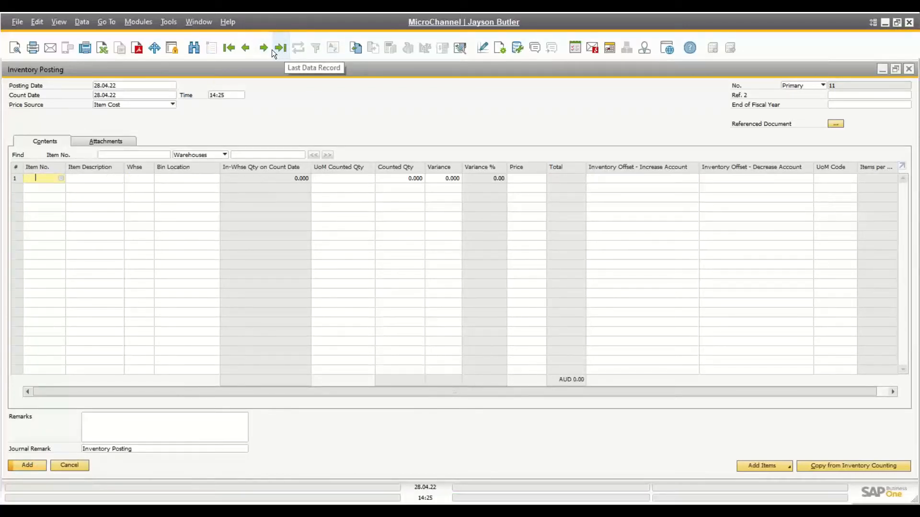
pyautogui.click(246, 48)
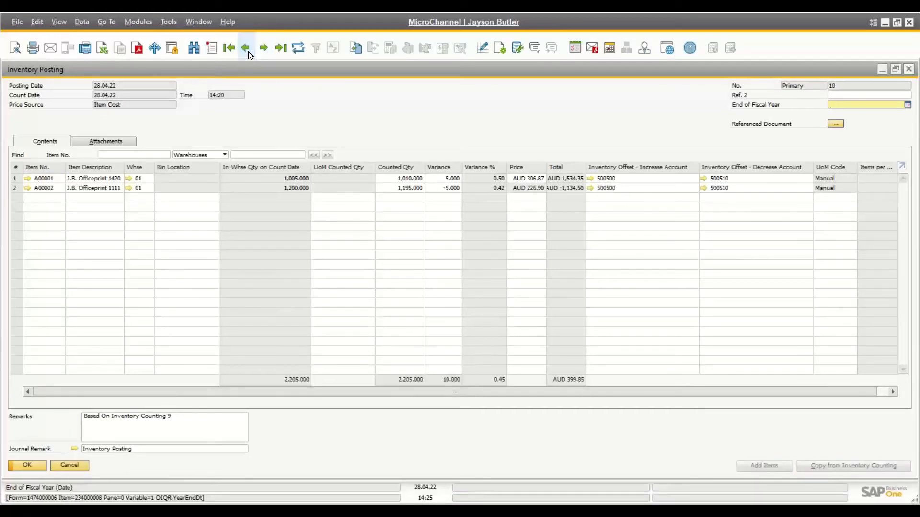
# Start a new inventory posting without a count and add items A00001 and A00002 to it.
pyautogui.click(210, 49)
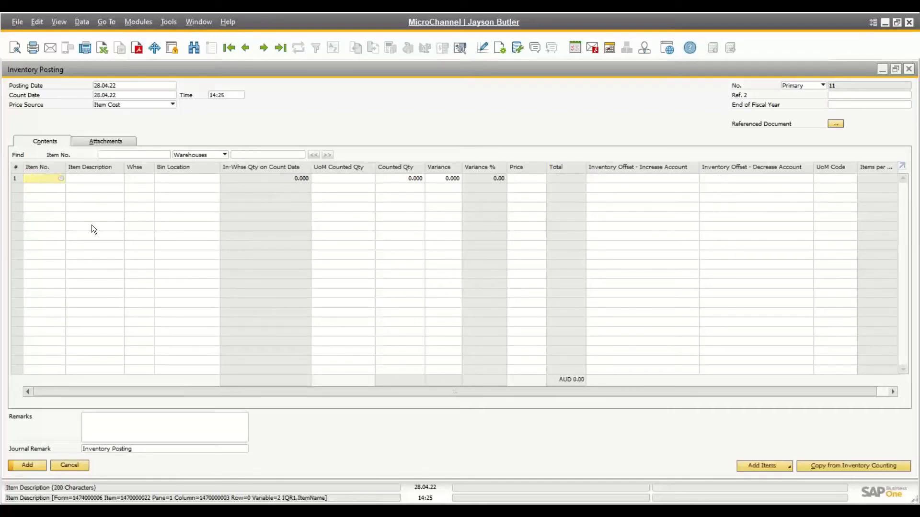
pyautogui.write('A00')
pyautogui.press('Tab')
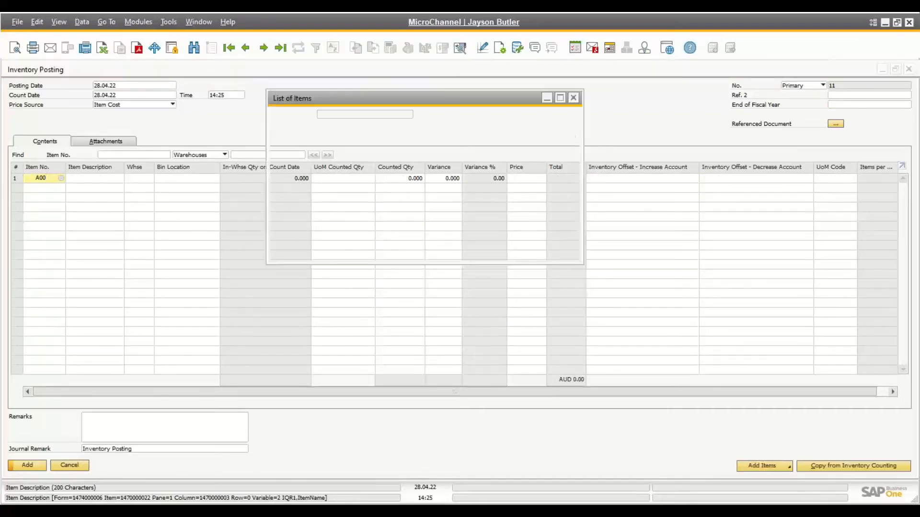
pyautogui.keyDown('ctrl'); pyautogui.click(13, 121); pyautogui.keyUp('ctrl')
pyautogui.click(27, 465)
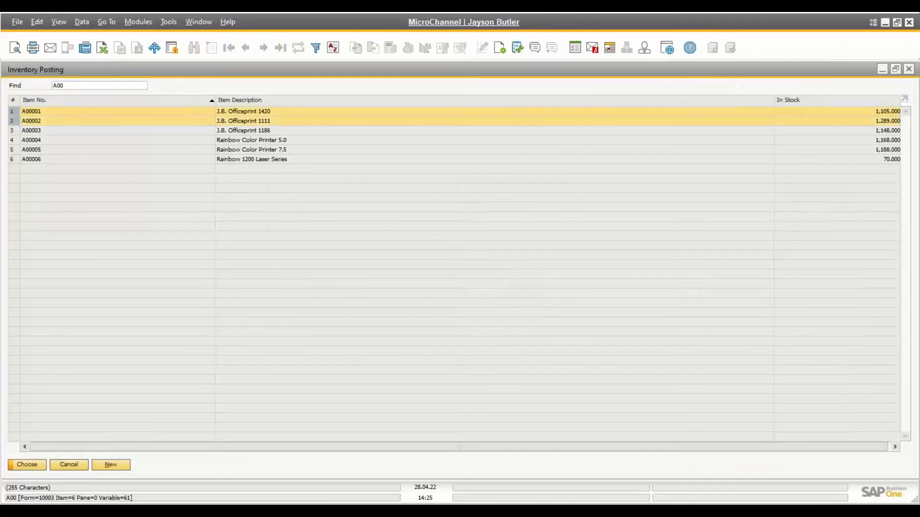
pyautogui.press('Tab')
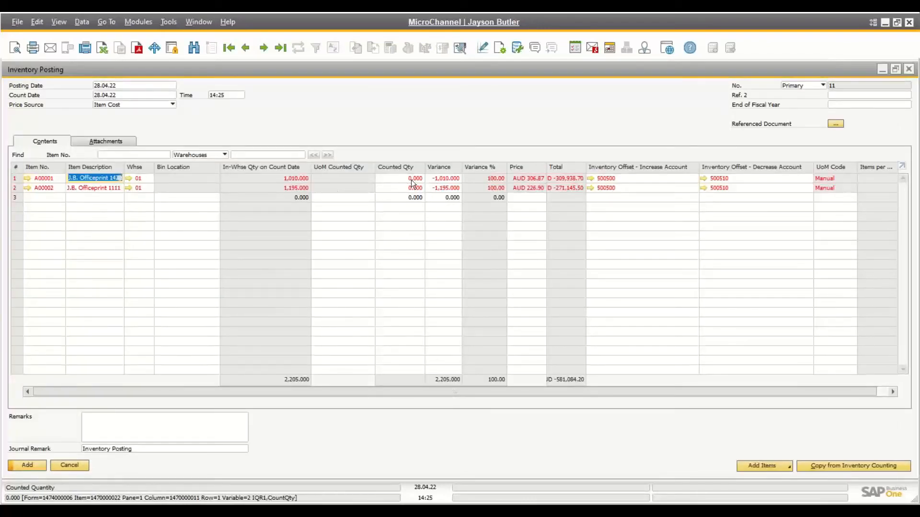
# Try variances of -3 for item A00001 and 5 for item A00002, and discard the posting without adding it.
pyautogui.click(436, 180)
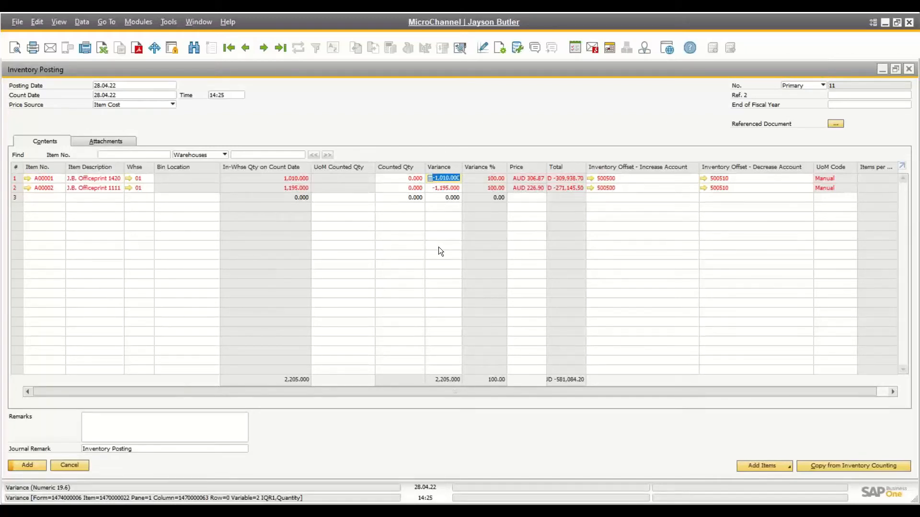
pyautogui.write('-3')
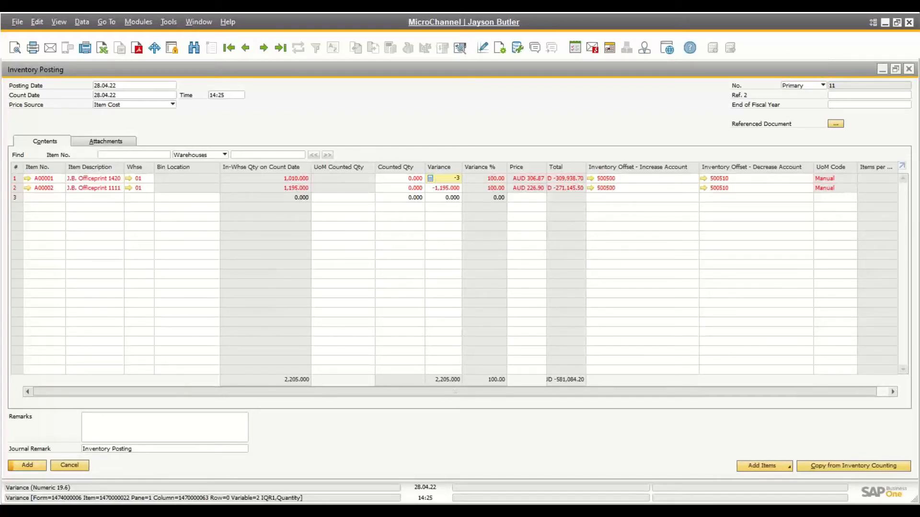
pyautogui.click(450, 189)
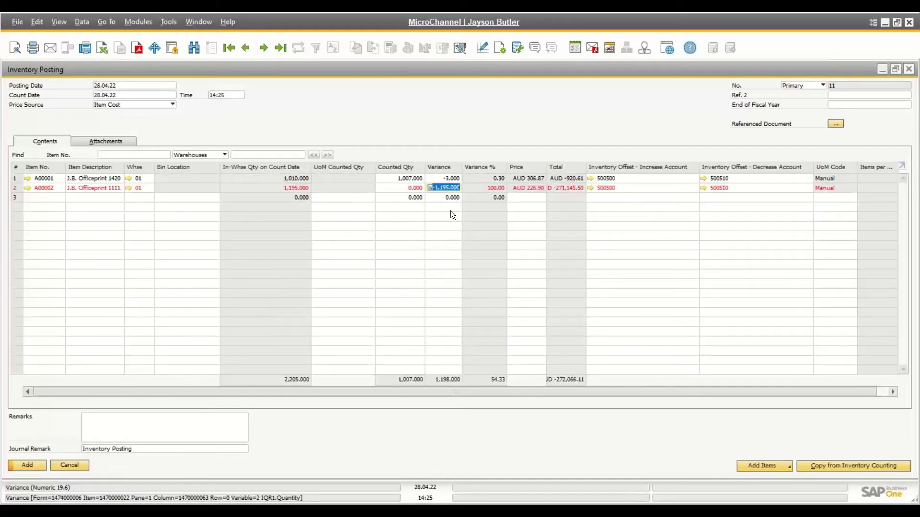
pyautogui.write('+5')
pyautogui.press('Tab')
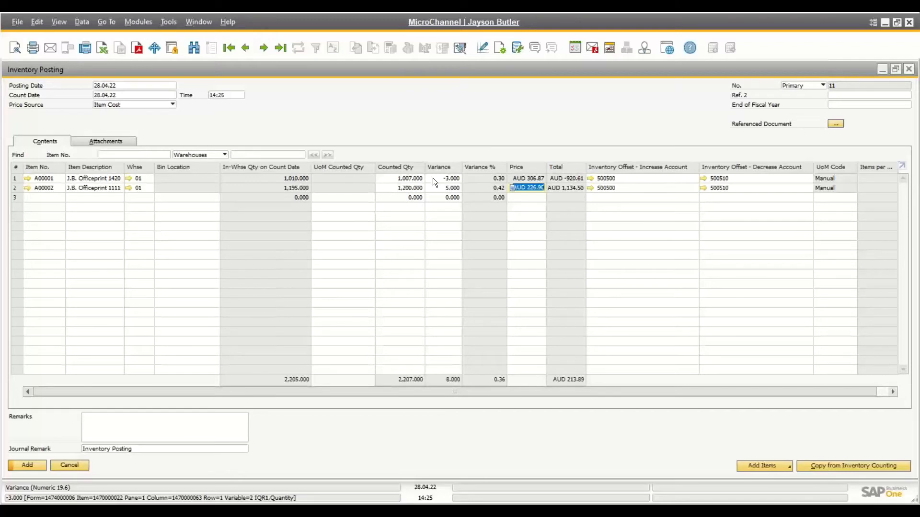
pyautogui.click(70, 466)
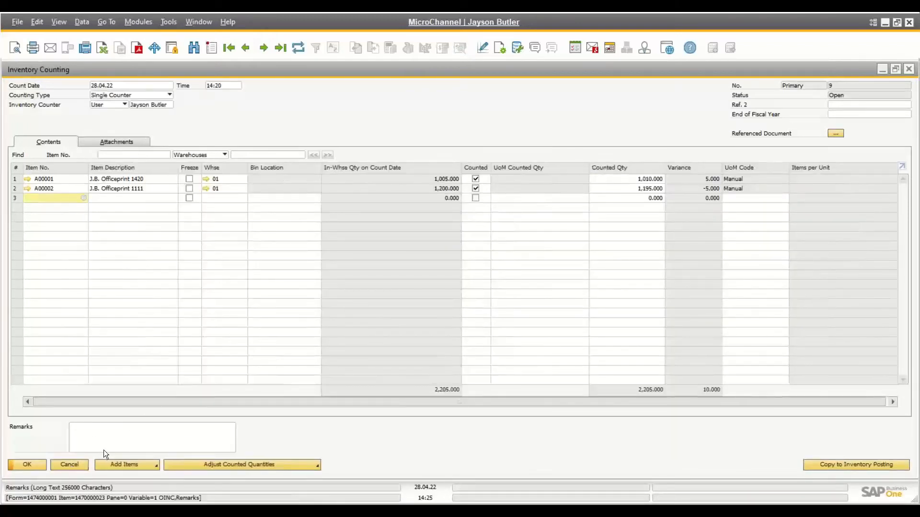
# Refresh the posted inventory count and start a new one with Multiple Counters as the counting type.
pyautogui.click(298, 47)
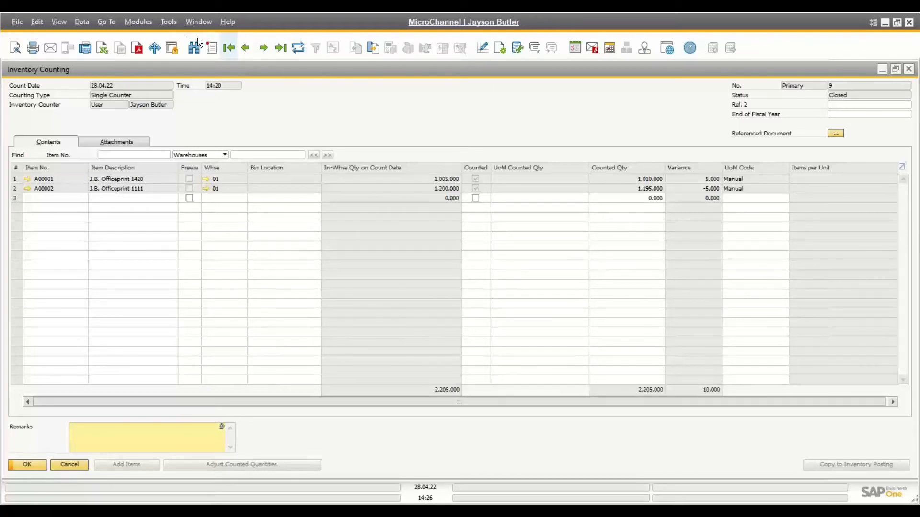
pyautogui.click(214, 48)
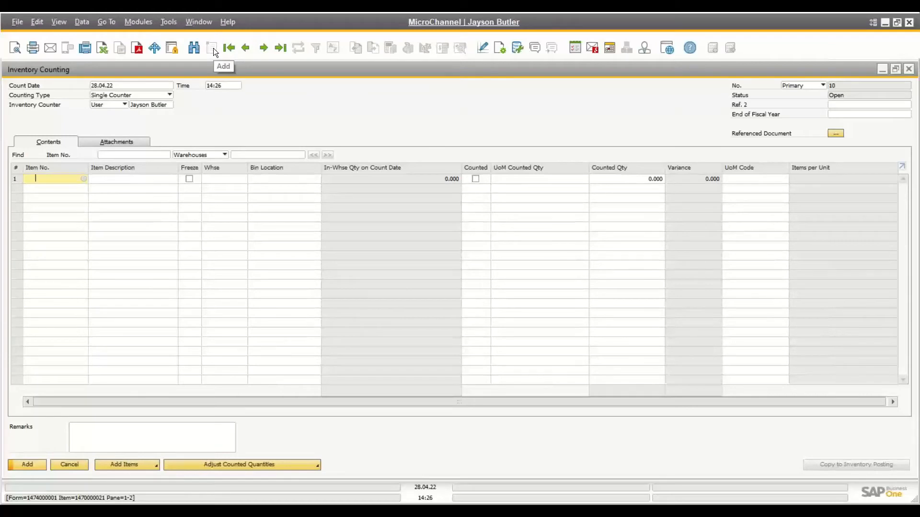
pyautogui.click(167, 95)
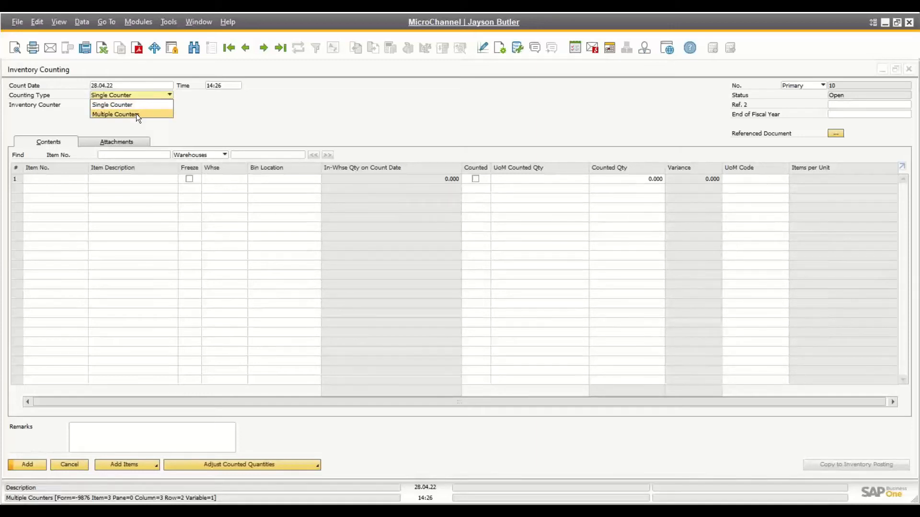
pyautogui.click(136, 114)
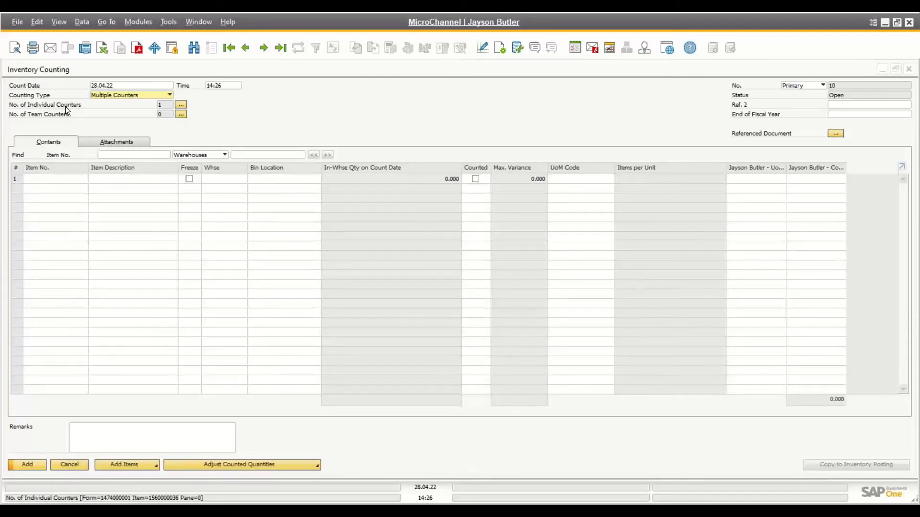
# Add a second individual counter, replacing the initial pick AlertSvc with the General department user listed directly below it.
pyautogui.click(182, 105)
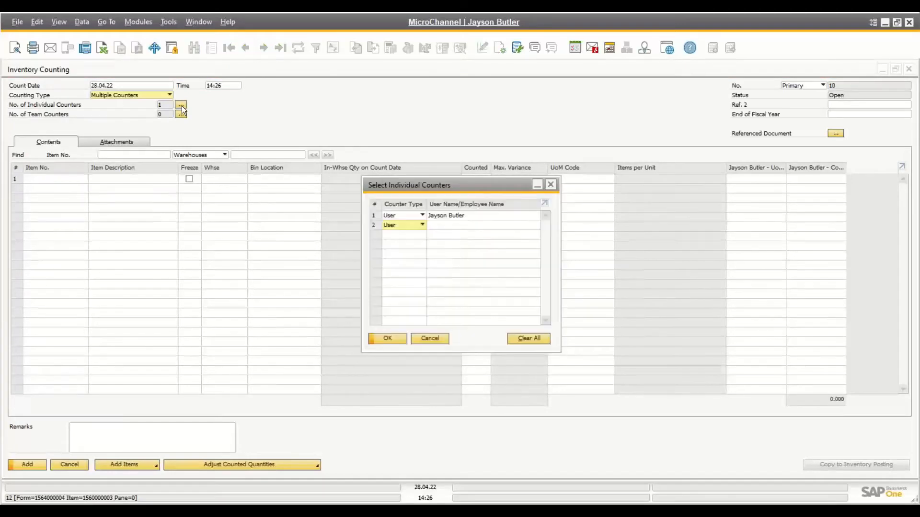
pyautogui.click(449, 223)
pyautogui.press('Tab')
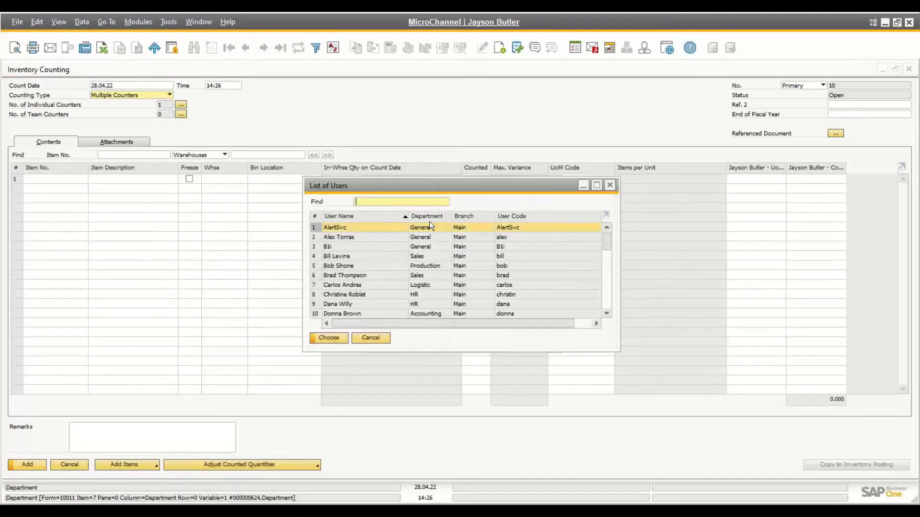
pyautogui.doubleClick(390, 228)
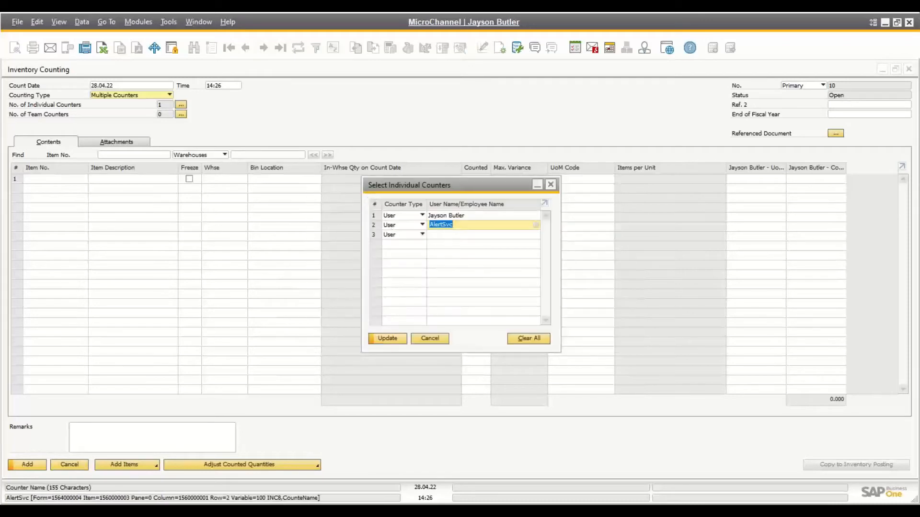
pyautogui.write('*')
pyautogui.press('Tab')
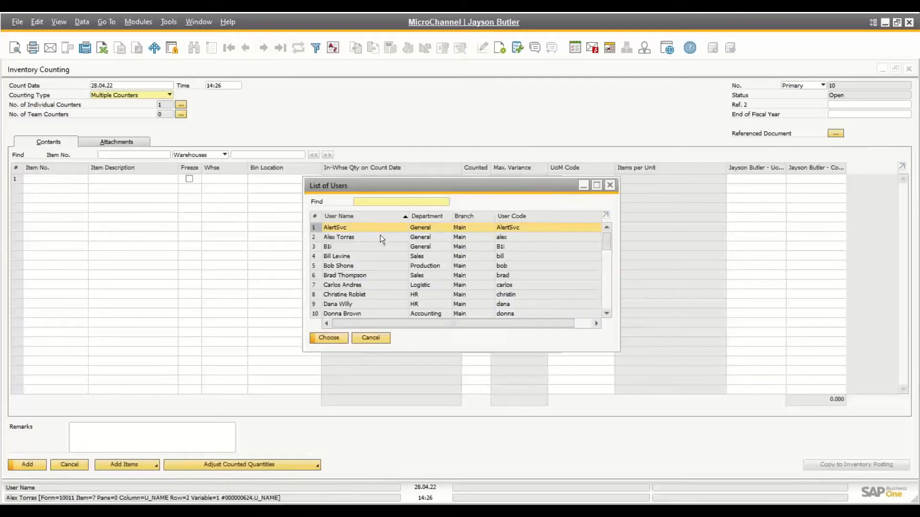
pyautogui.doubleClick(380, 236)
# Add the first listed Sales department user as the third individual counter and update the counter selection.
pyautogui.click(436, 235)
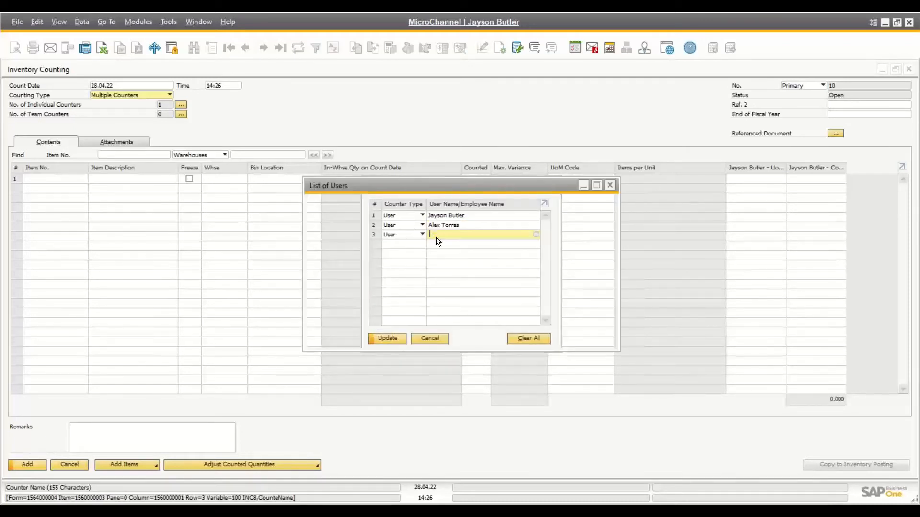
pyautogui.press('Tab')
pyautogui.click(342, 258)
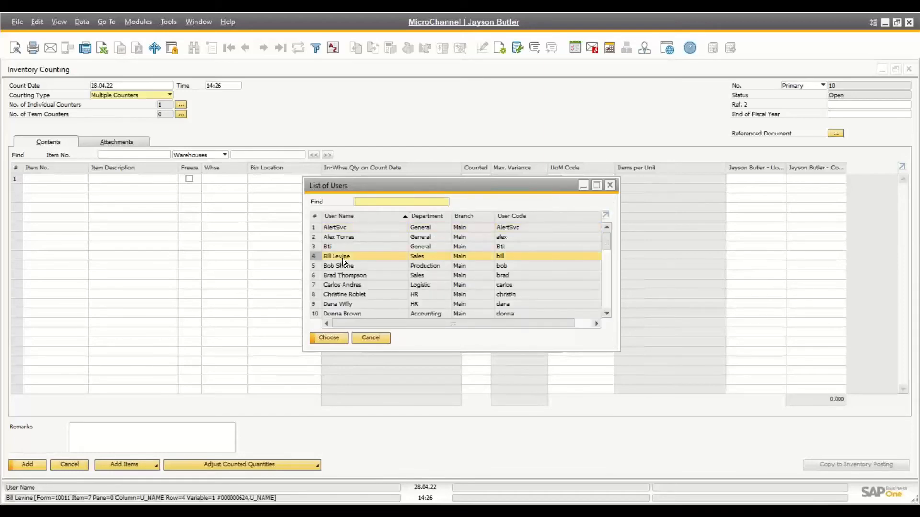
pyautogui.doubleClick(342, 258)
pyautogui.click(383, 338)
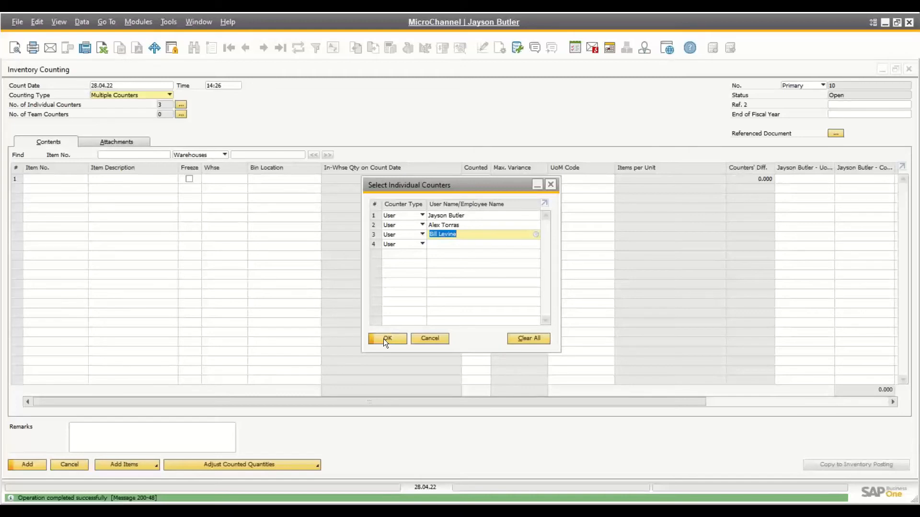
pyautogui.click(384, 338)
# Add items A00001 and A00002 to the multiple-counter inventory count.
pyautogui.click(63, 180)
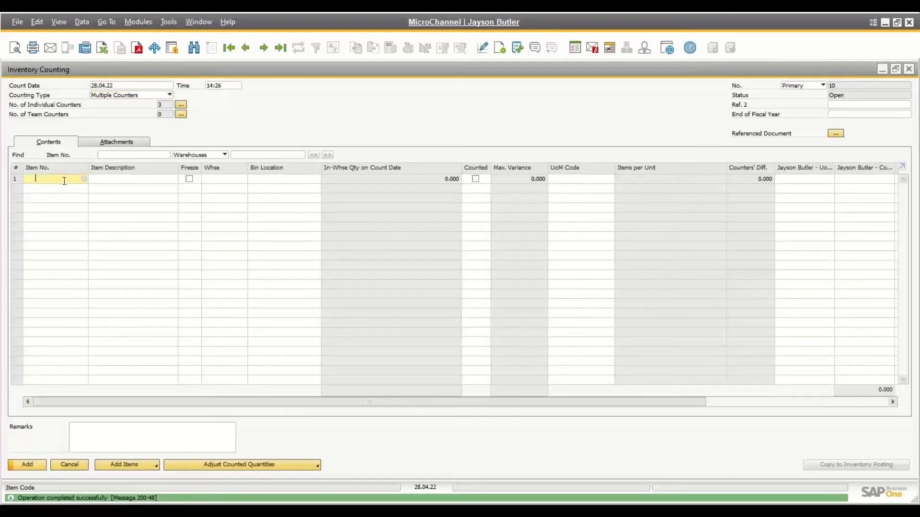
pyautogui.press('Tab')
pyautogui.click(44, 204)
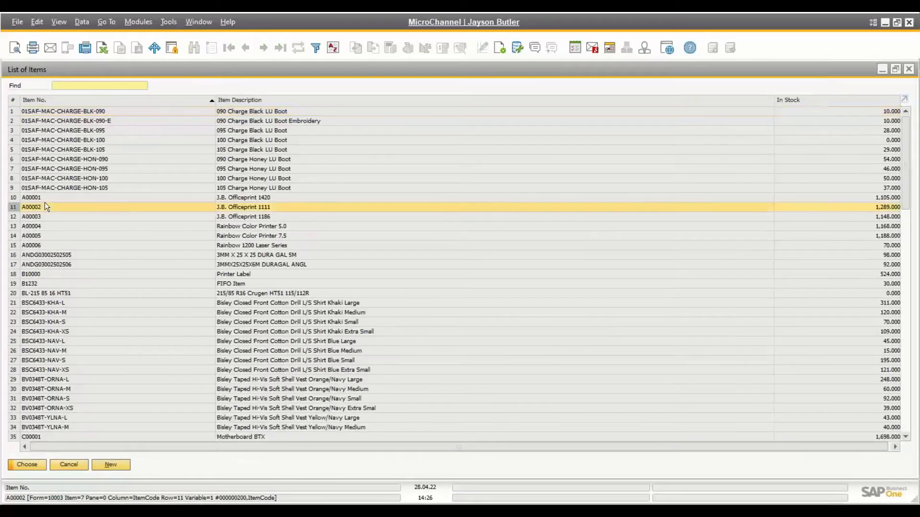
pyautogui.click(41, 198)
pyautogui.hotkey('shift', 'Down')
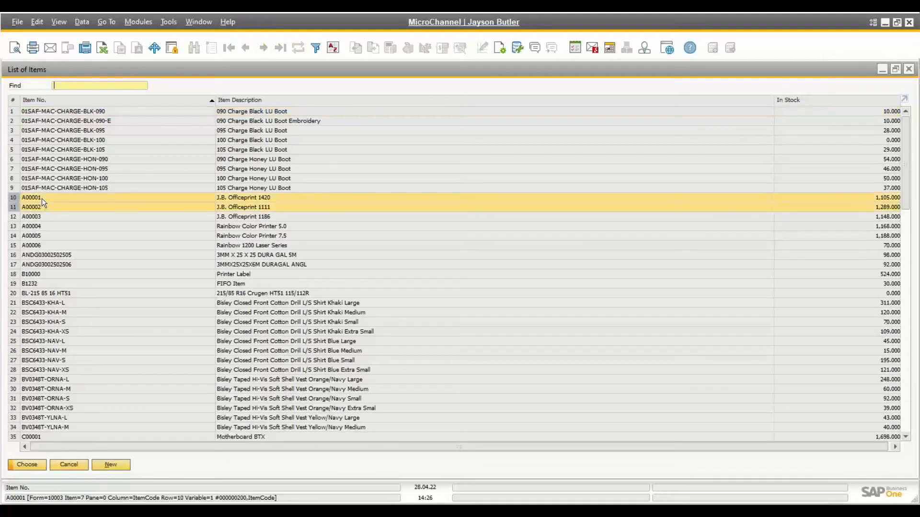
pyautogui.press('Return')
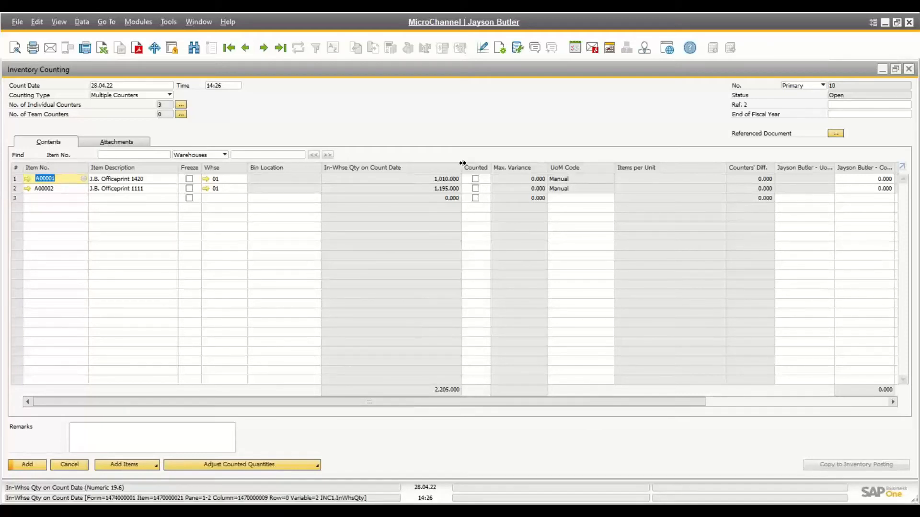
# Enter counted quantities of 1,000, 1,100 and 1,050 for item A00001 under the first, second and third counters.
pyautogui.moveTo(463, 163); pyautogui.dragTo(410, 165)
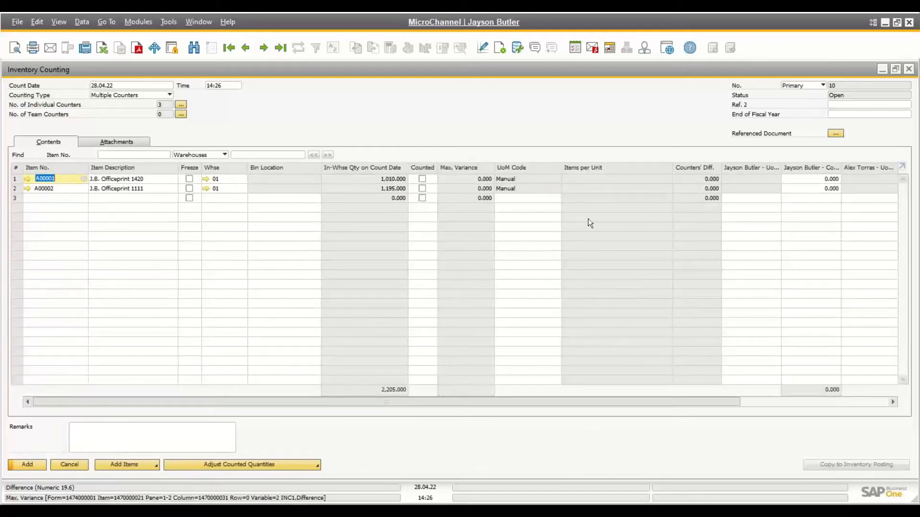
pyautogui.moveTo(482, 400); pyautogui.dragTo(682, 401)
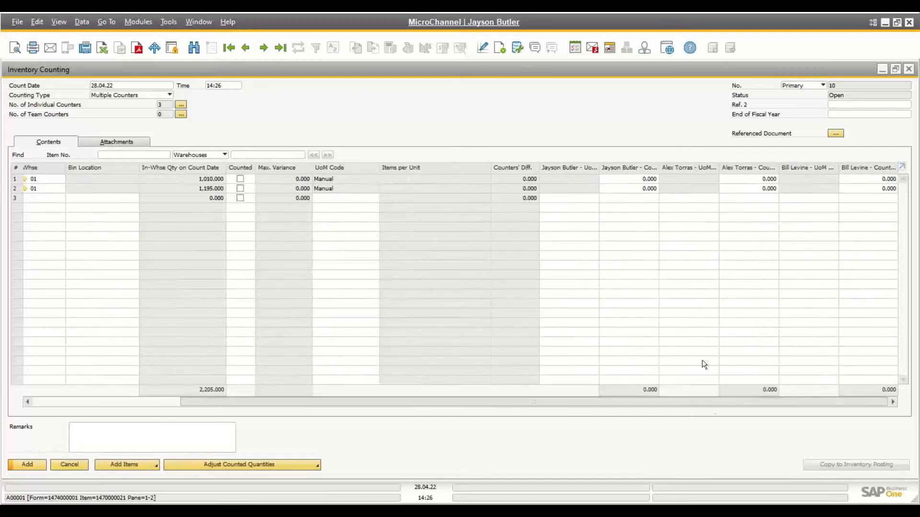
pyautogui.click(639, 179)
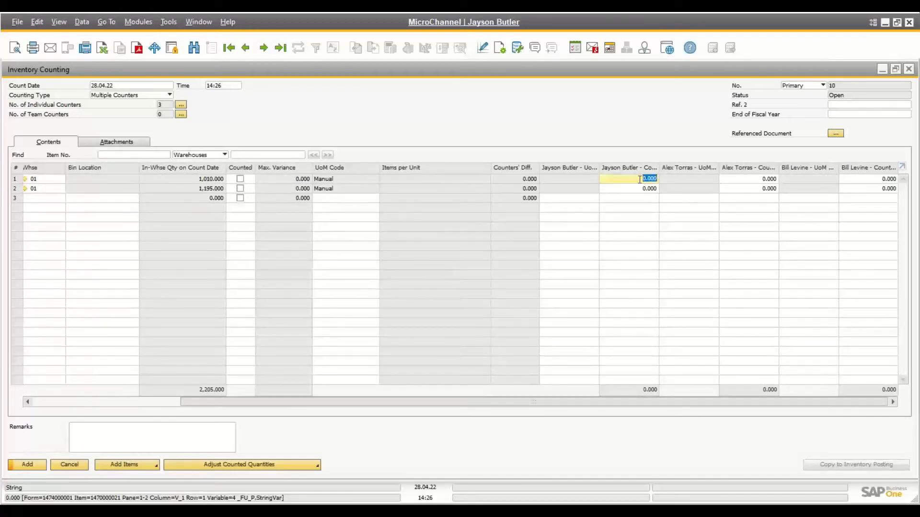
pyautogui.write('1,0')
pyautogui.write('0')
pyautogui.write('0')
pyautogui.press('Tab')
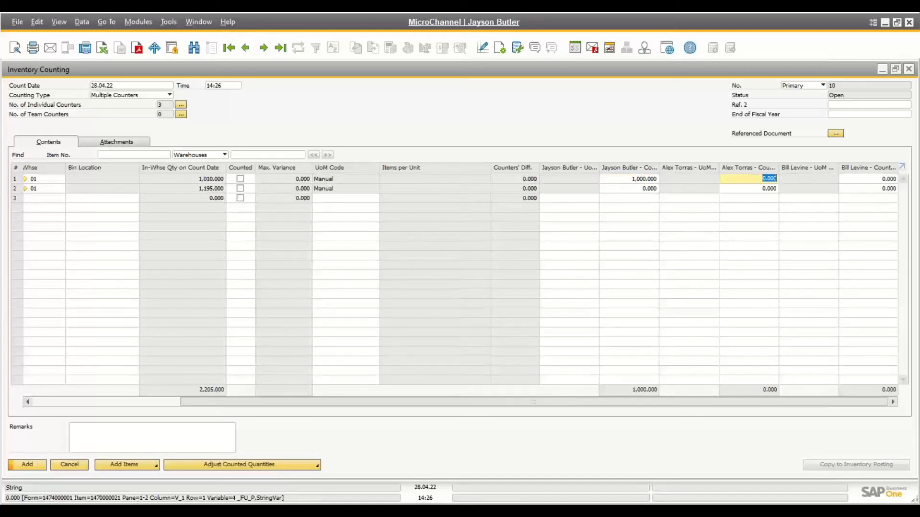
pyautogui.write('1100')
pyautogui.press('Tab')
pyautogui.write('1050')
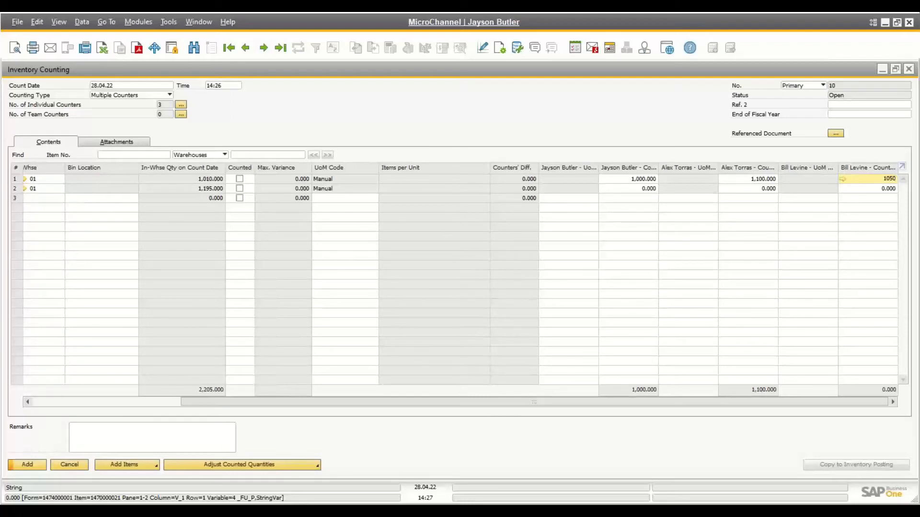
pyautogui.press('Tab')
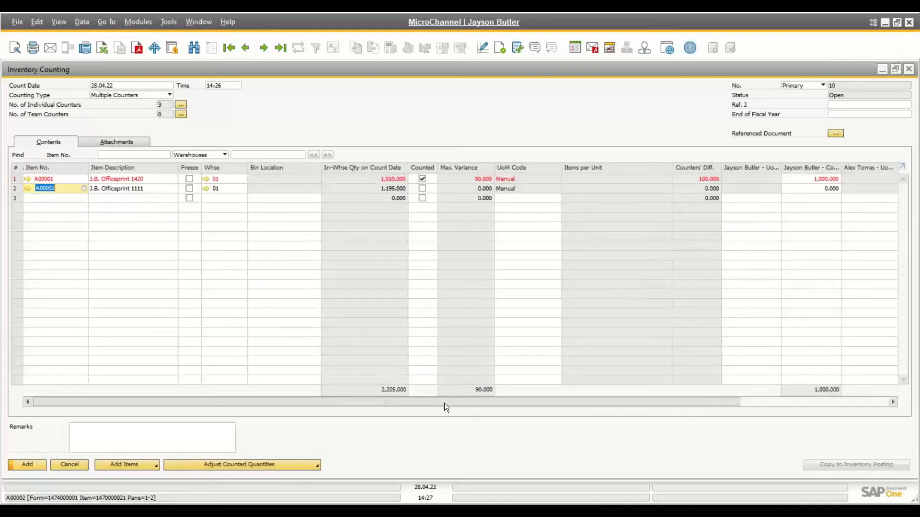
# Enter counted quantities of 1,193, 1,194 and 1,195 for item A00002 under the first, second and third counters.
pyautogui.moveTo(444, 403); pyautogui.dragTo(743, 400)
pyautogui.moveTo(654, 411); pyautogui.dragTo(533, 416)
pyautogui.click(728, 189)
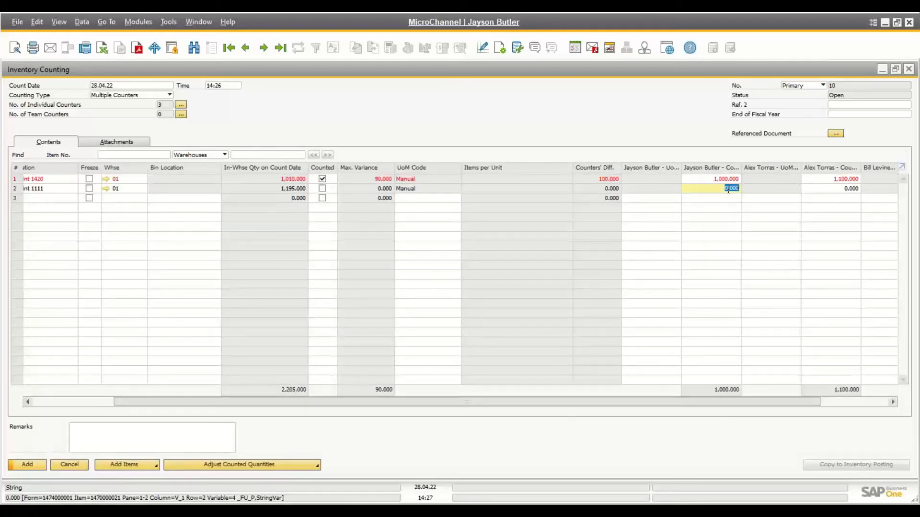
pyautogui.write('1193')
pyautogui.press('Tab')
pyautogui.write('1')
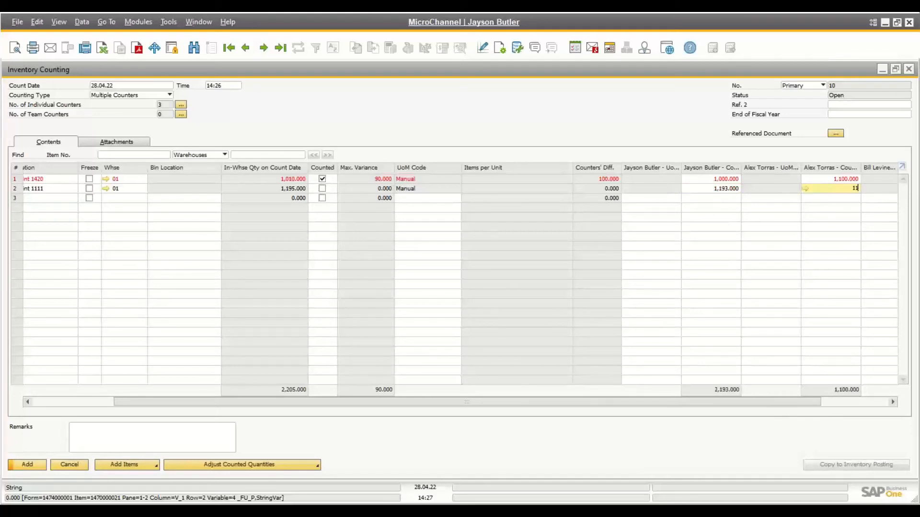
pyautogui.write('194')
pyautogui.press('Tab')
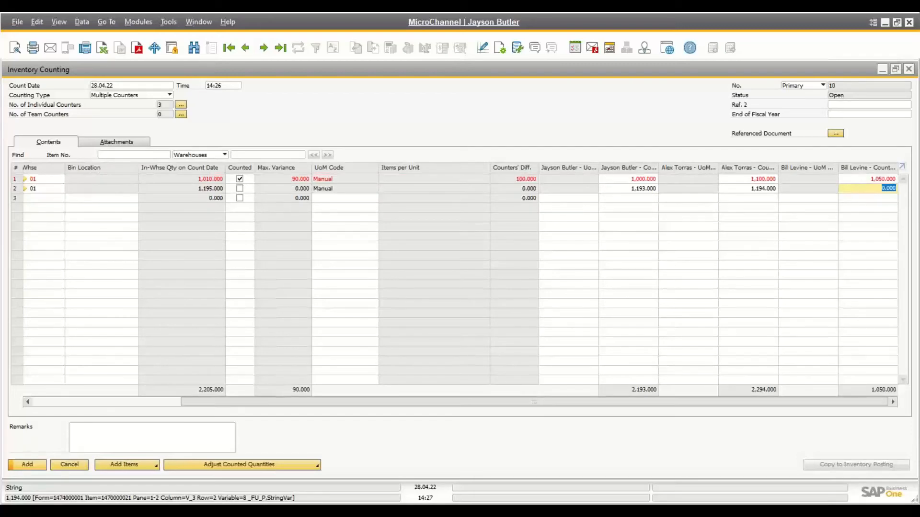
pyautogui.write('1,195')
pyautogui.press('Tab')
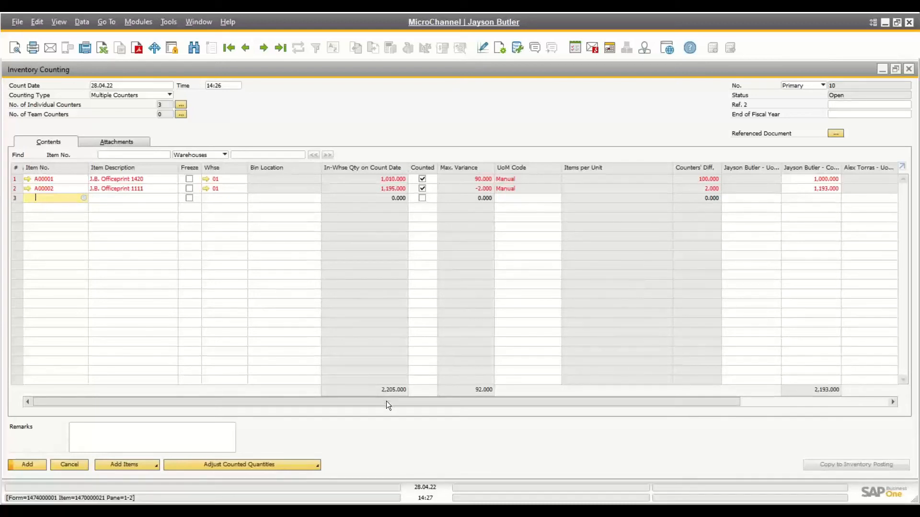
# Change the counted quantities of item A00001 to 1,010 for the second counter and 1,005 for the third.
pyautogui.moveTo(386, 401); pyautogui.dragTo(571, 407)
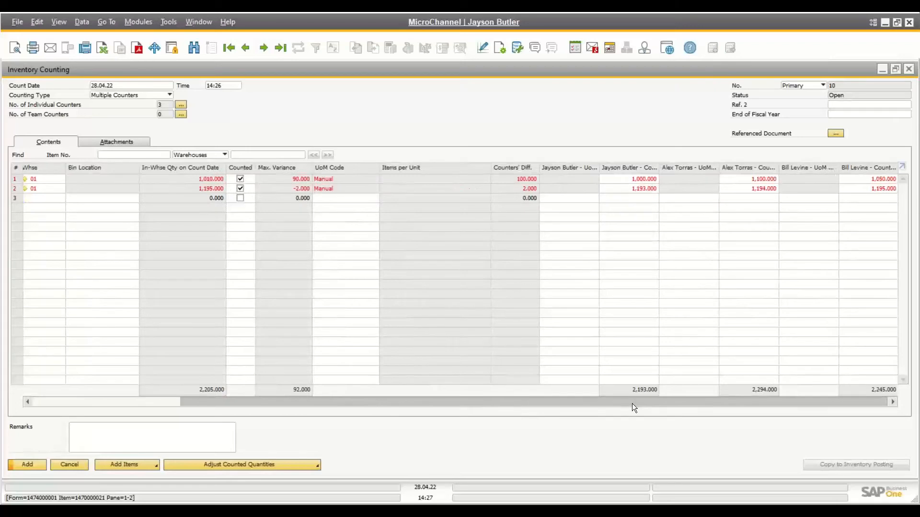
pyautogui.moveTo(631, 403); pyautogui.dragTo(632, 404)
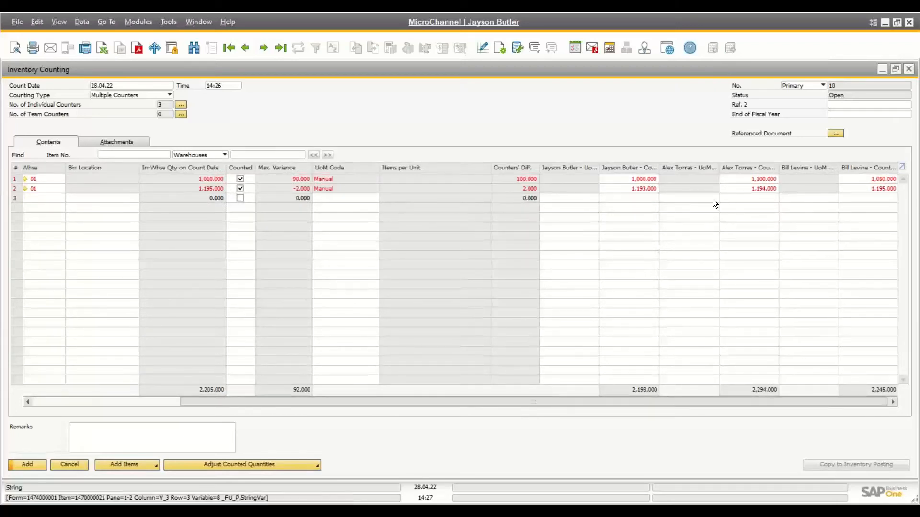
pyautogui.click(646, 180)
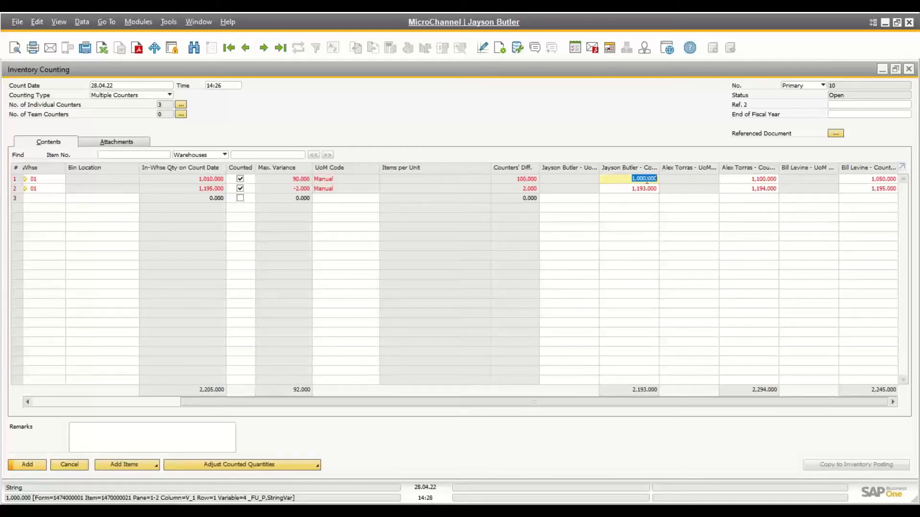
pyautogui.click(726, 179)
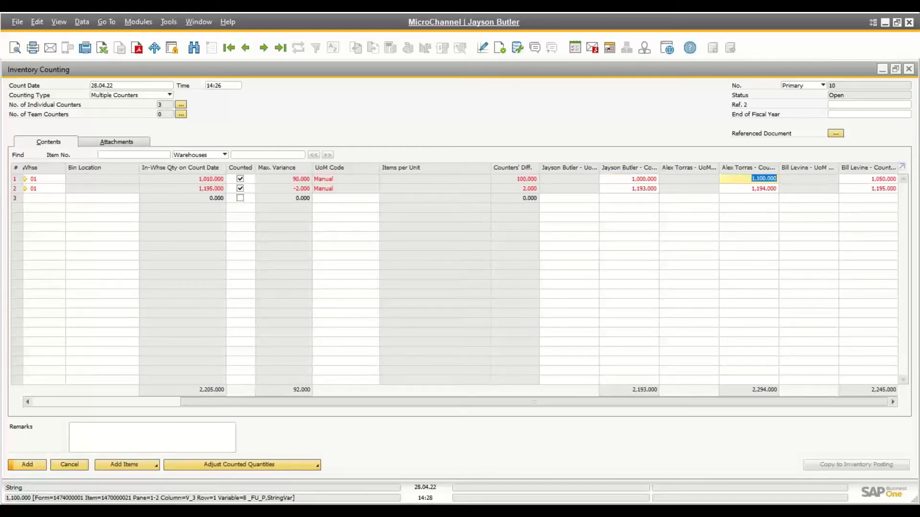
pyautogui.write('1010')
pyautogui.press('Tab')
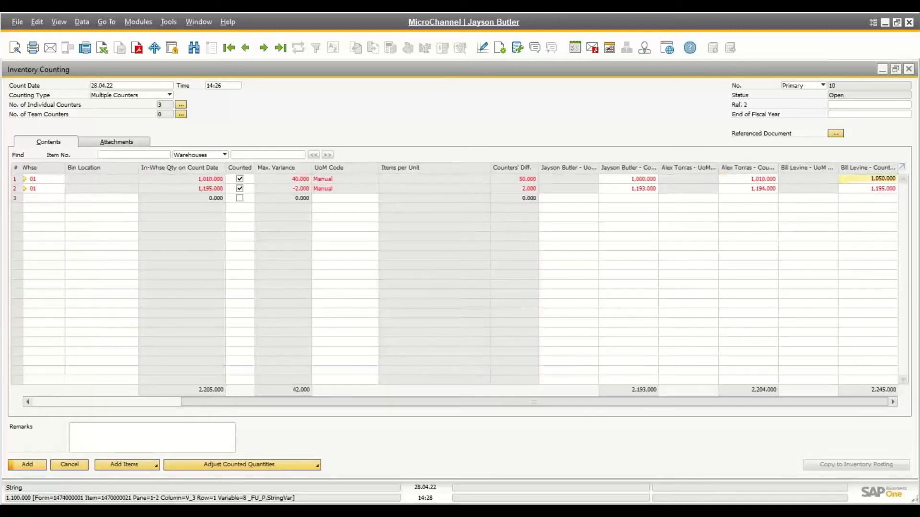
pyautogui.write('1005')
pyautogui.press('Tab')
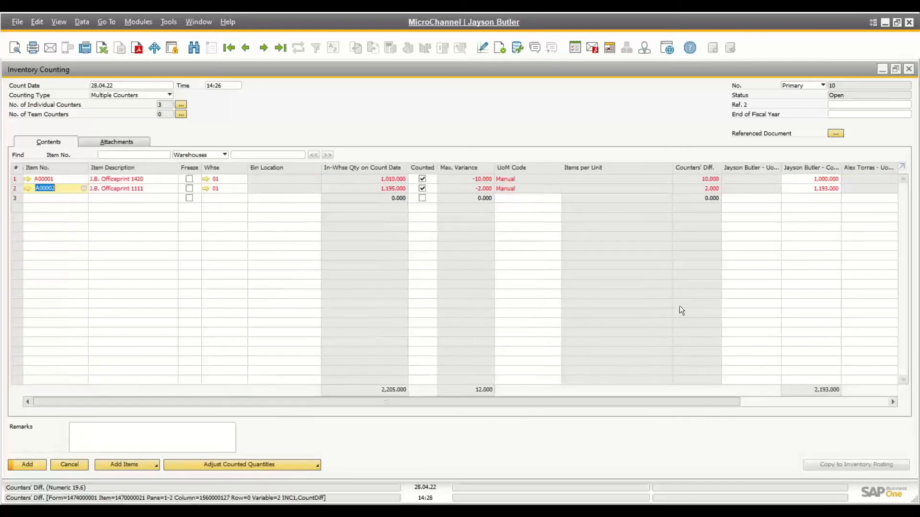
# Add the multiple-counter inventory count and reopen it as the last count record.
pyautogui.moveTo(655, 403); pyautogui.dragTo(800, 402)
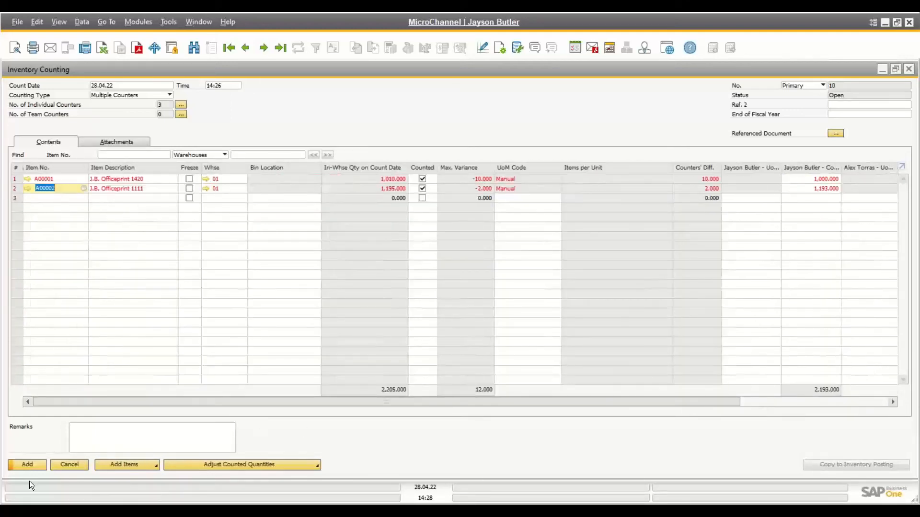
pyautogui.click(27, 465)
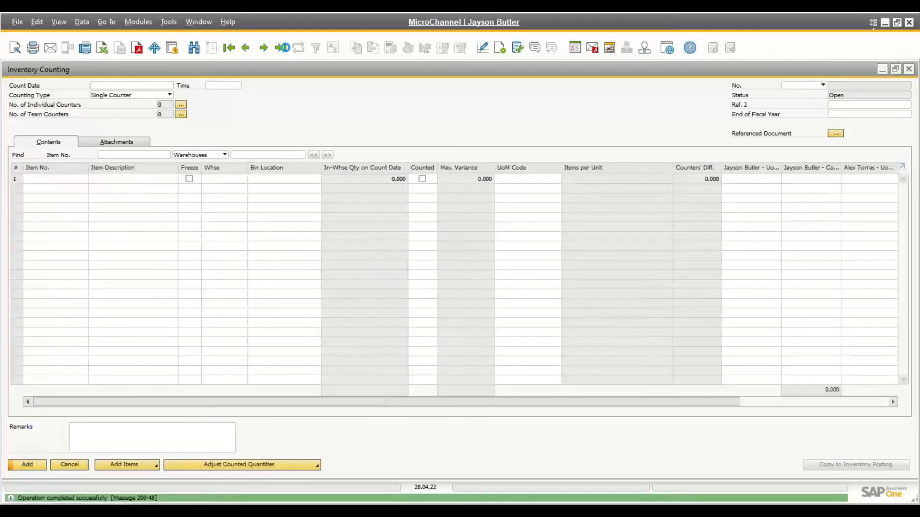
pyautogui.click(282, 47)
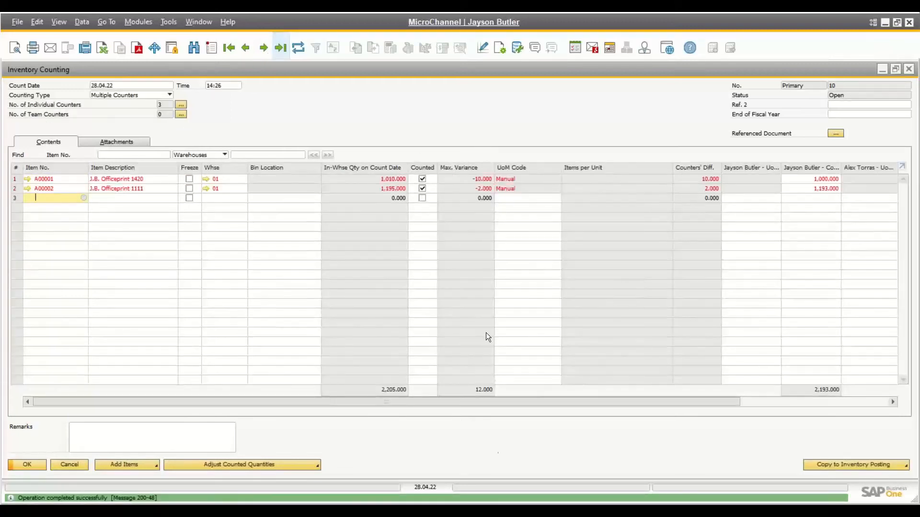
pyautogui.moveTo(522, 404); pyautogui.dragTo(318, 409)
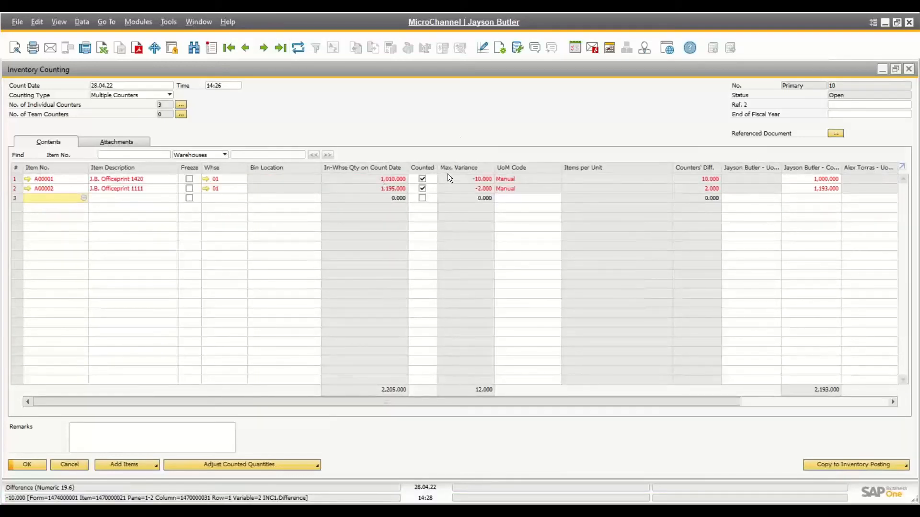
# Post the inventory count using the first counter's counted quantities, then refresh the count record.
pyautogui.click(906, 466)
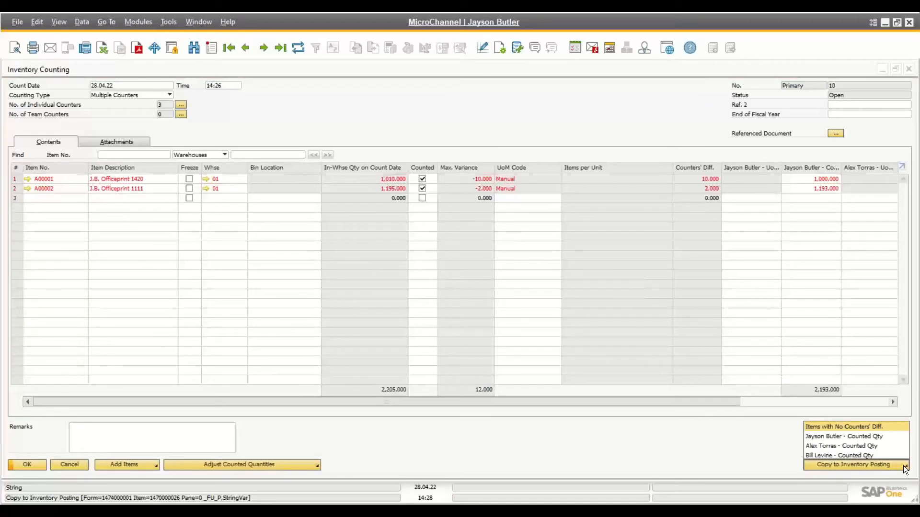
pyautogui.click(831, 436)
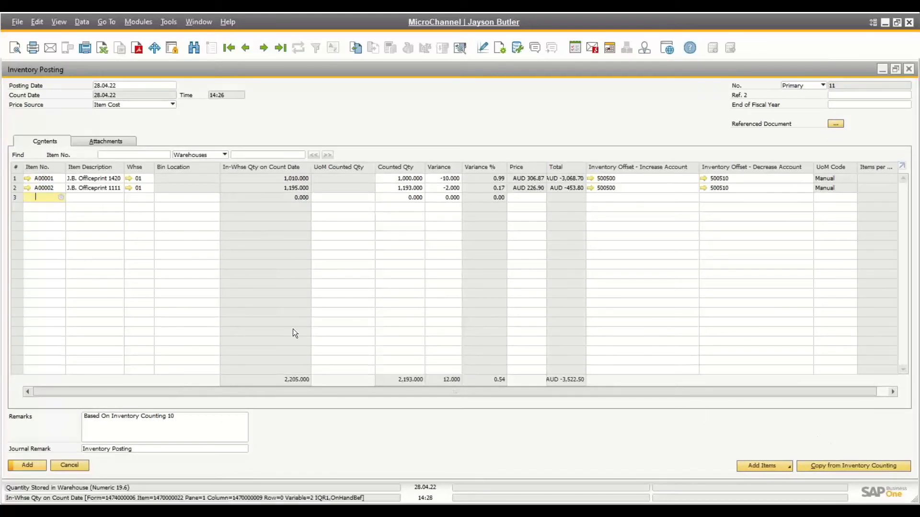
pyautogui.click(27, 464)
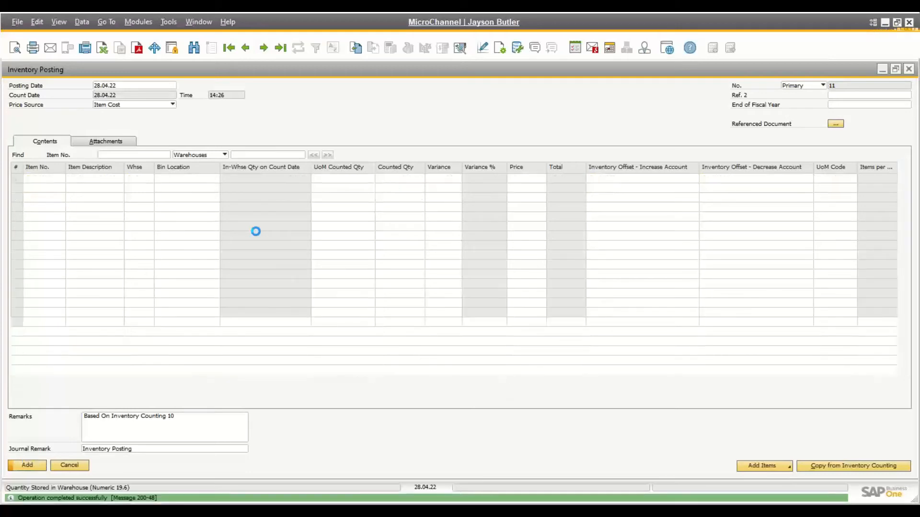
pyautogui.click(74, 464)
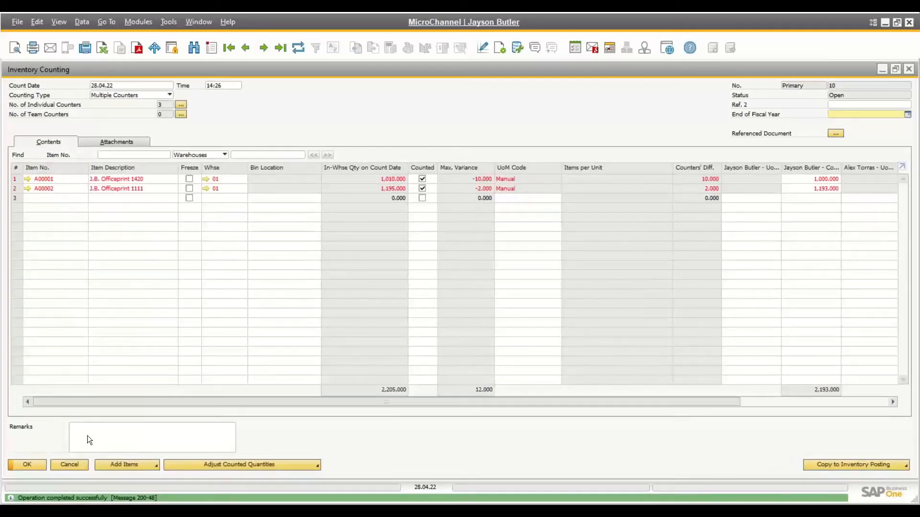
pyautogui.click(297, 51)
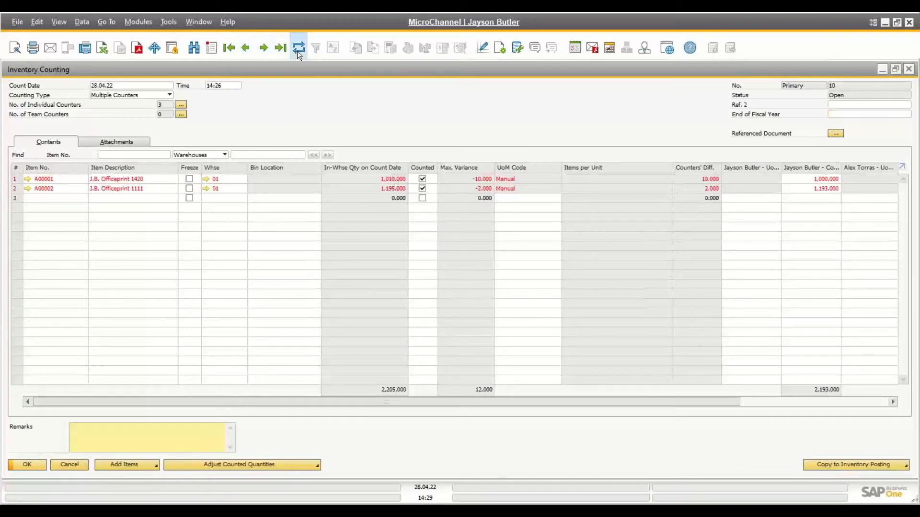
# Start a new inventory count with the counting type Multiple Counters and check its individual counters.
pyautogui.click(210, 51)
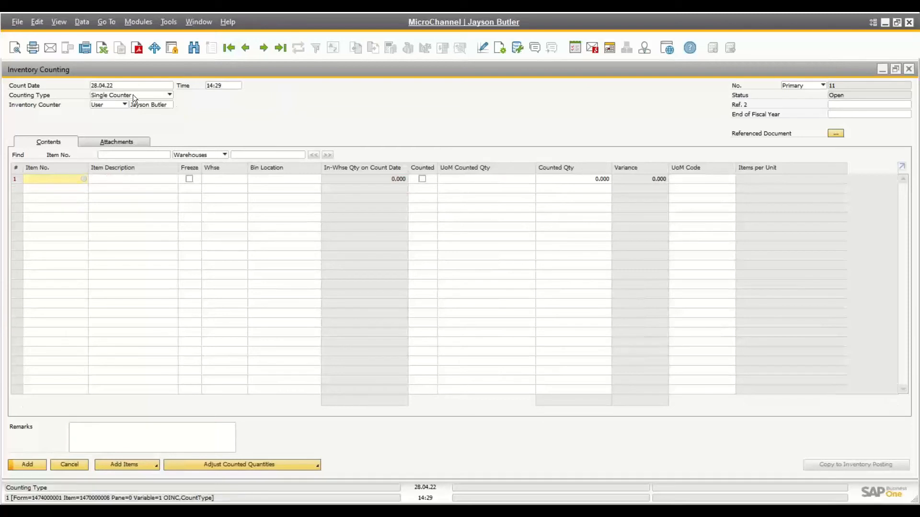
pyautogui.click(131, 96)
pyautogui.click(118, 110)
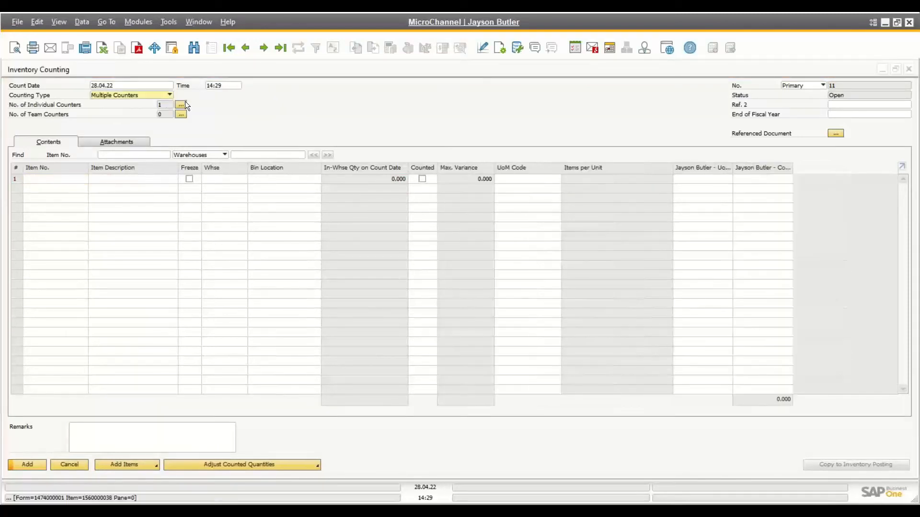
pyautogui.click(181, 105)
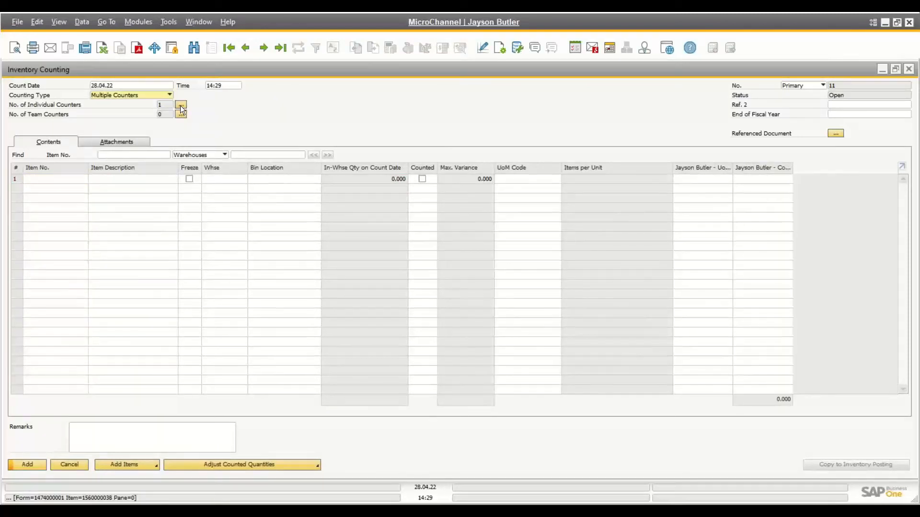
pyautogui.click(425, 336)
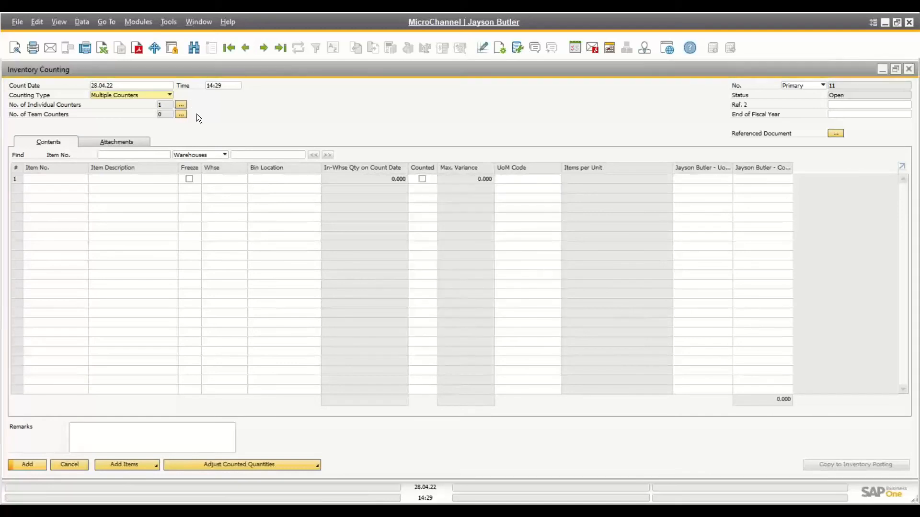
# Add the General department user directly below AlertSvc and the first listed Sales department user as team counters.
pyautogui.click(181, 114)
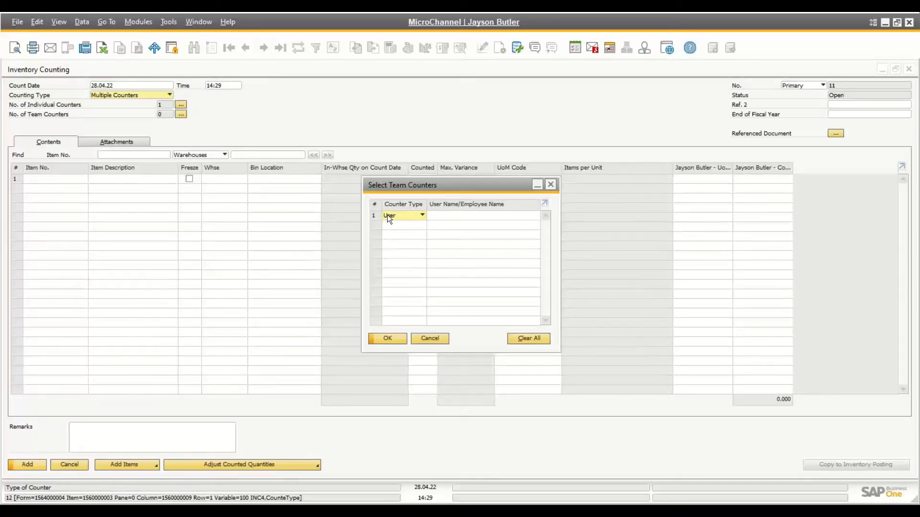
pyautogui.click(436, 213)
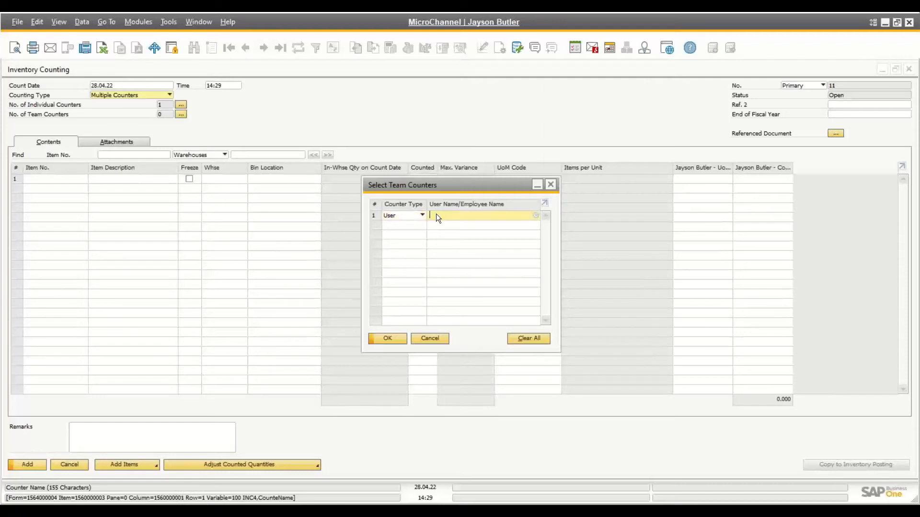
pyautogui.press('Tab')
pyautogui.doubleClick(346, 236)
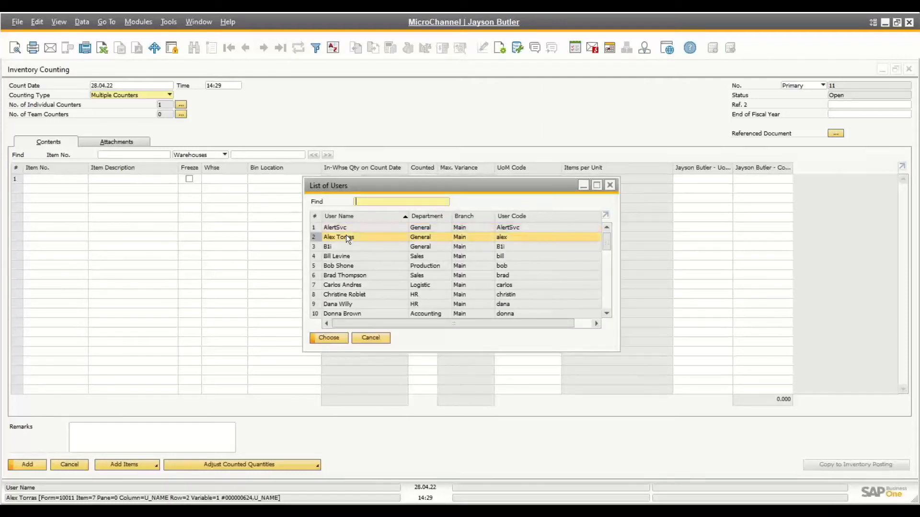
pyautogui.click(442, 225)
pyautogui.press('Tab')
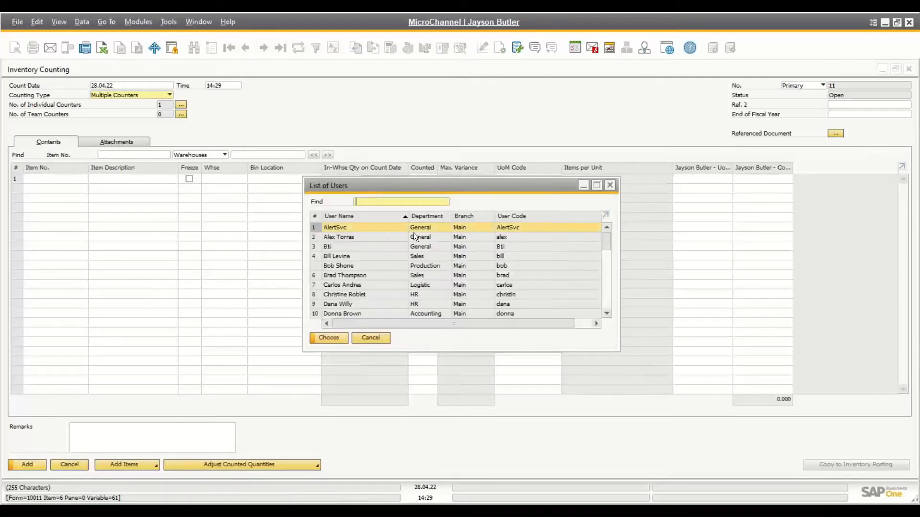
pyautogui.doubleClick(343, 255)
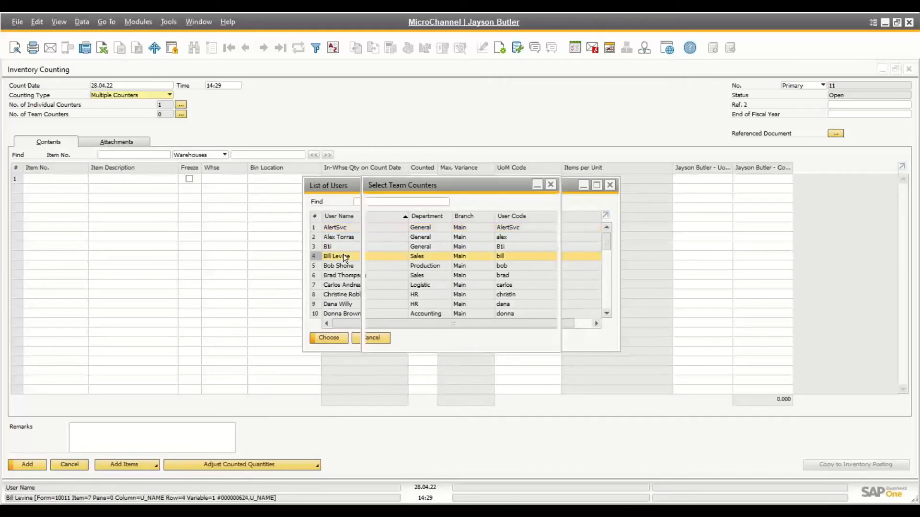
pyautogui.click(386, 339)
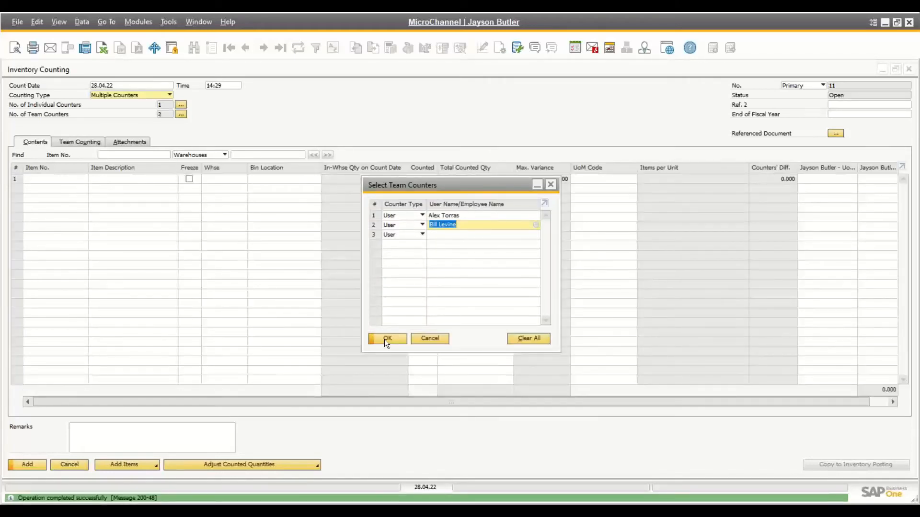
pyautogui.click(386, 338)
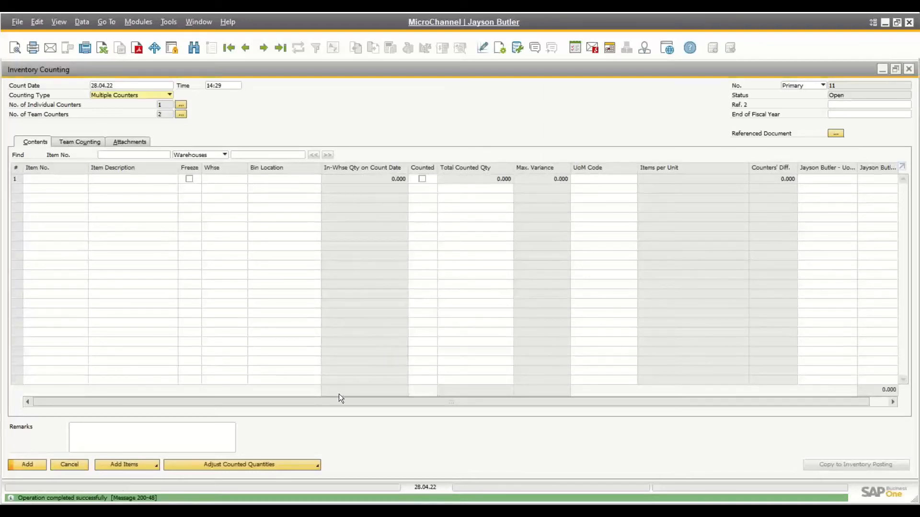
# Add items A00001 and A00002 to the new inventory count with team counters.
pyautogui.moveTo(355, 402); pyautogui.dragTo(222, 395)
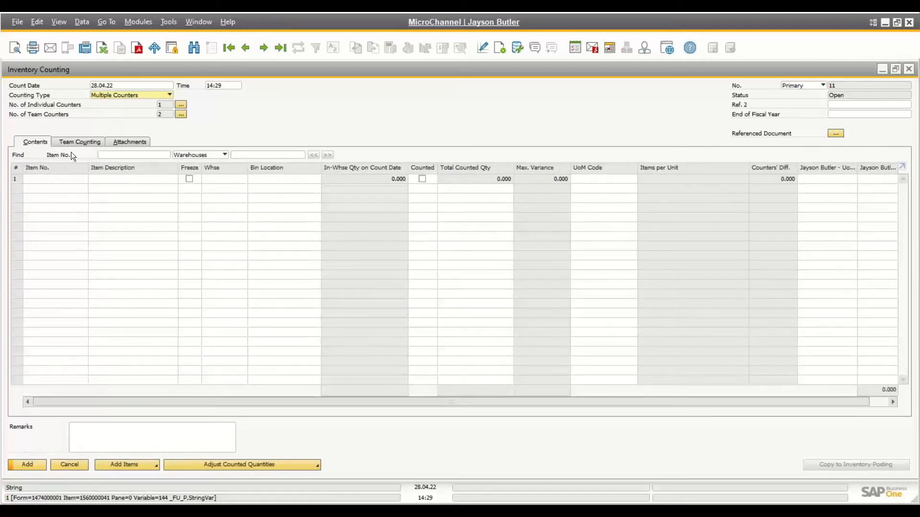
pyautogui.click(52, 177)
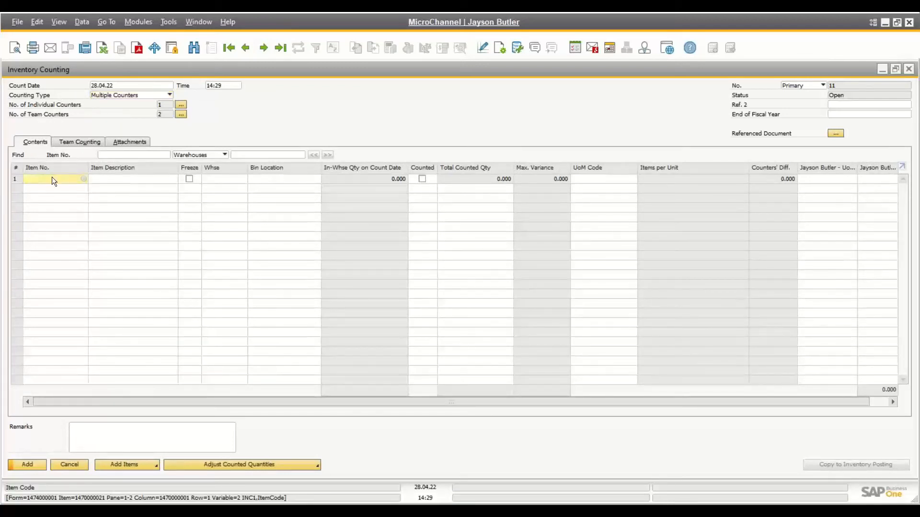
pyautogui.press('Tab')
pyautogui.press('Down')
pyautogui.press('Down')
pyautogui.press('Down')
pyautogui.press('Down')
pyautogui.press('Down')
pyautogui.press('Down')
pyautogui.press('Down')
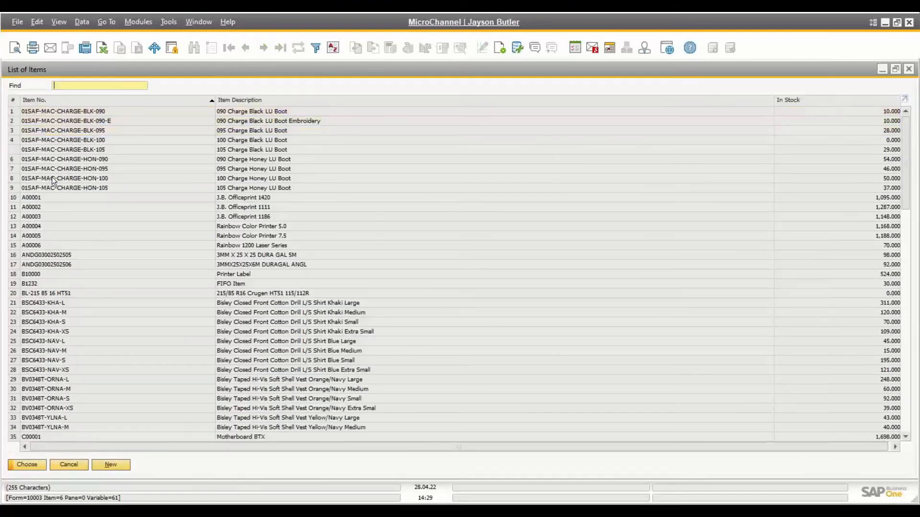
pyautogui.hotkey('shift', 'Down')
pyautogui.press('Return')
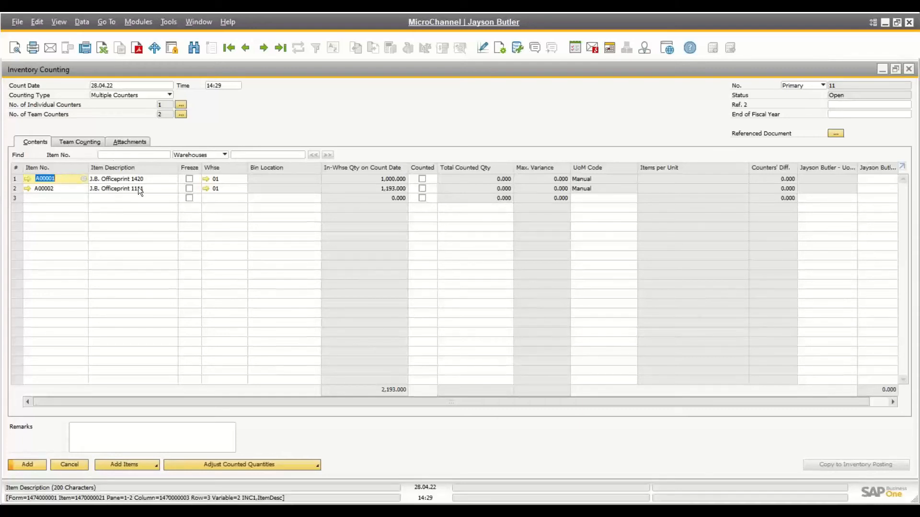
# Enter the team counts for item A00001: 501 for the first team counter and 502 for the second.
pyautogui.click(89, 139)
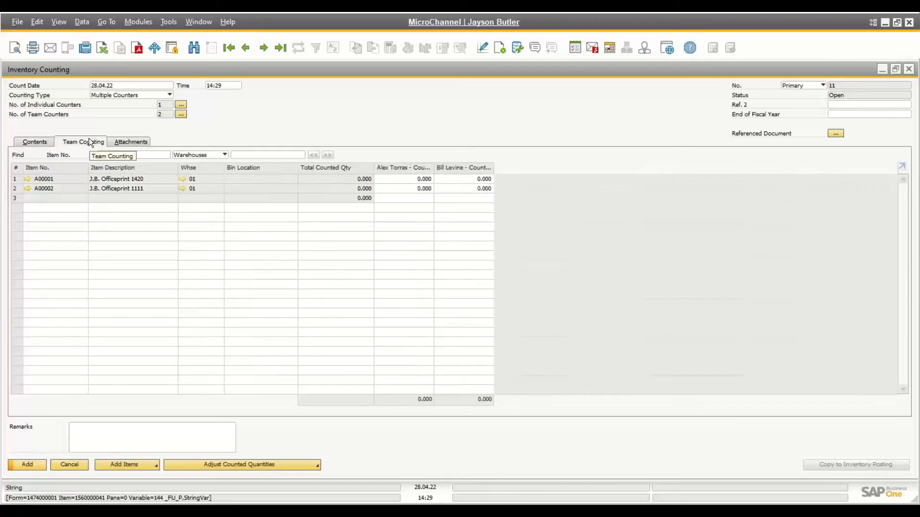
pyautogui.click(398, 180)
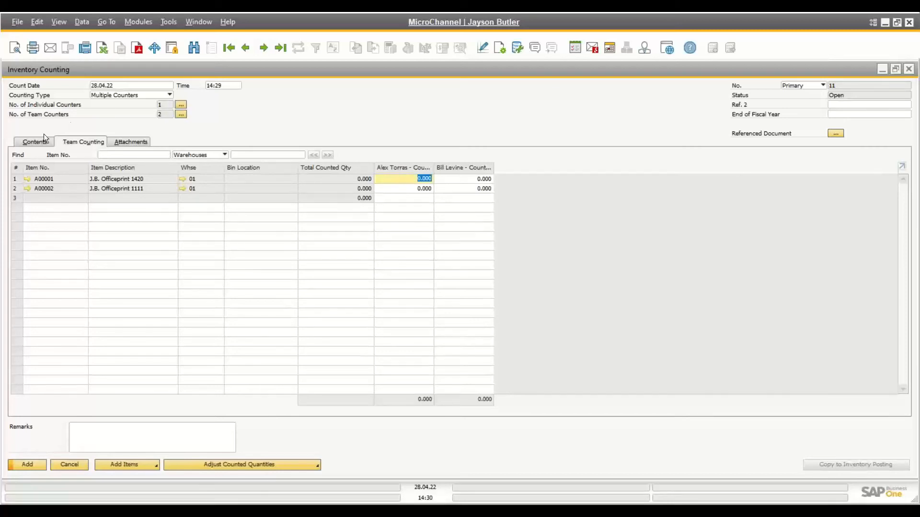
pyautogui.click(30, 140)
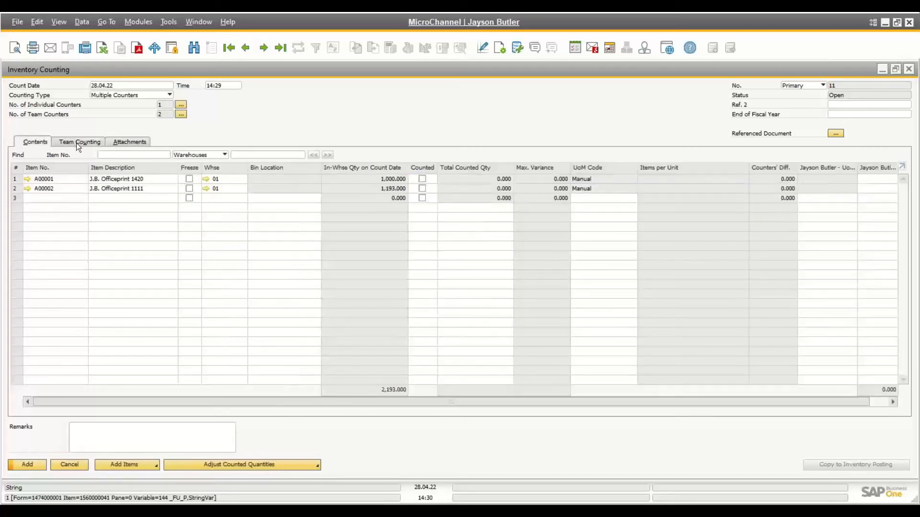
pyautogui.click(77, 142)
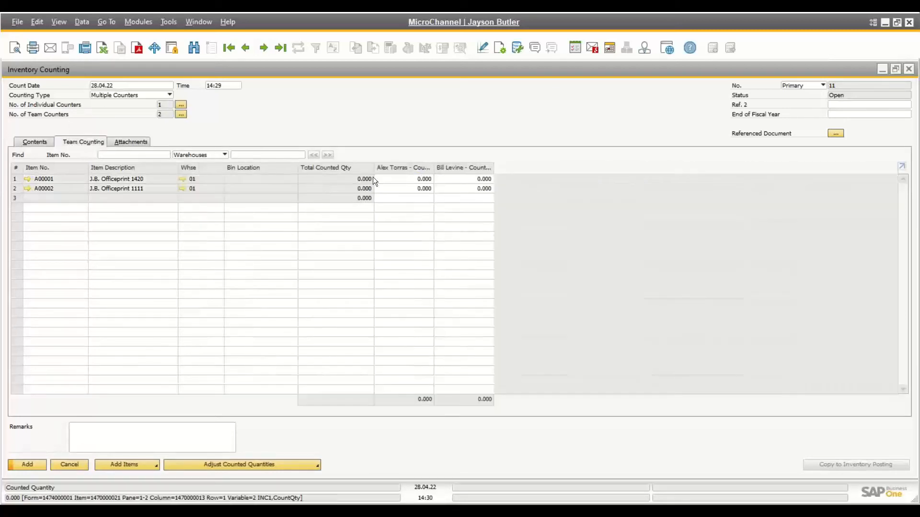
pyautogui.click(386, 180)
pyautogui.write('501')
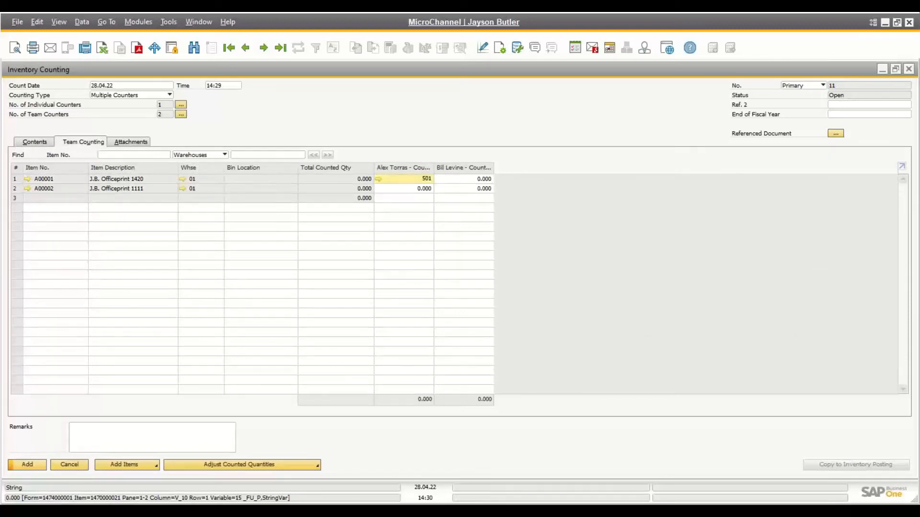
pyautogui.press('Tab')
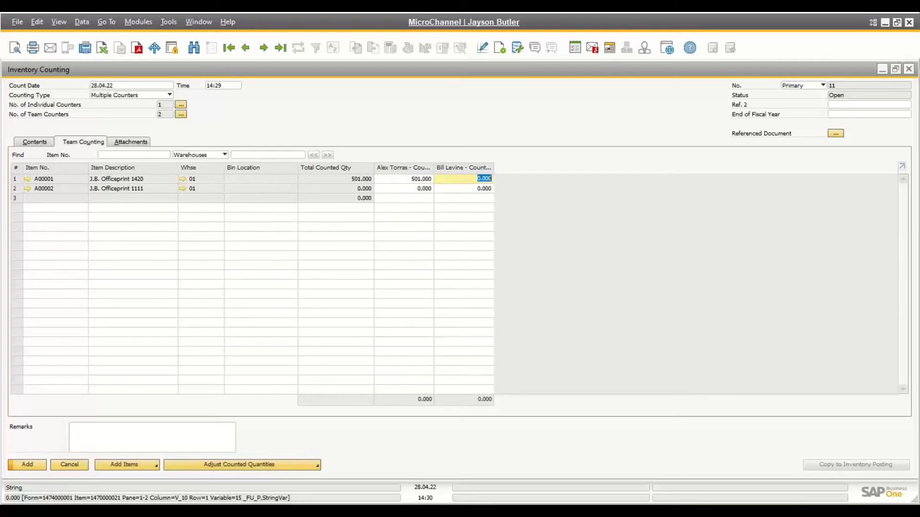
pyautogui.write('502')
pyautogui.press('Tab')
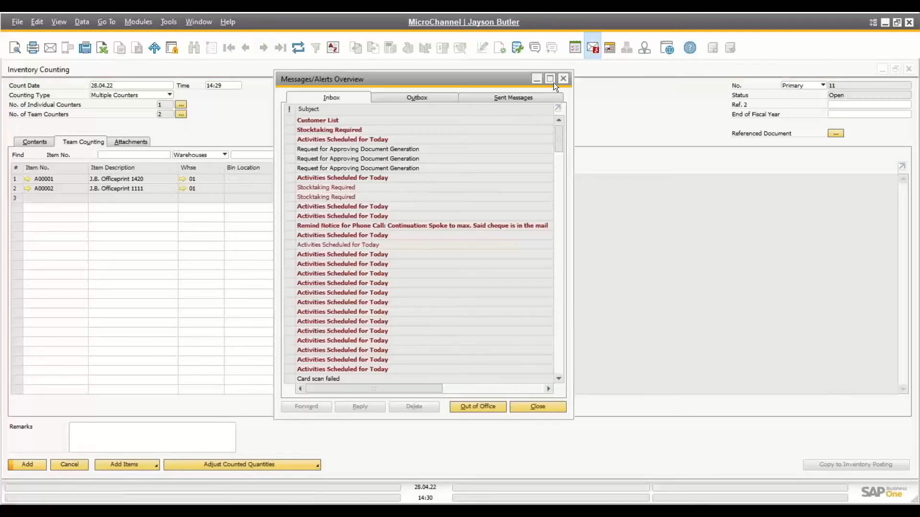
# Enter the team counts for item A00002: 600 for the first team counter and 500 for the second.
pyautogui.click(536, 78)
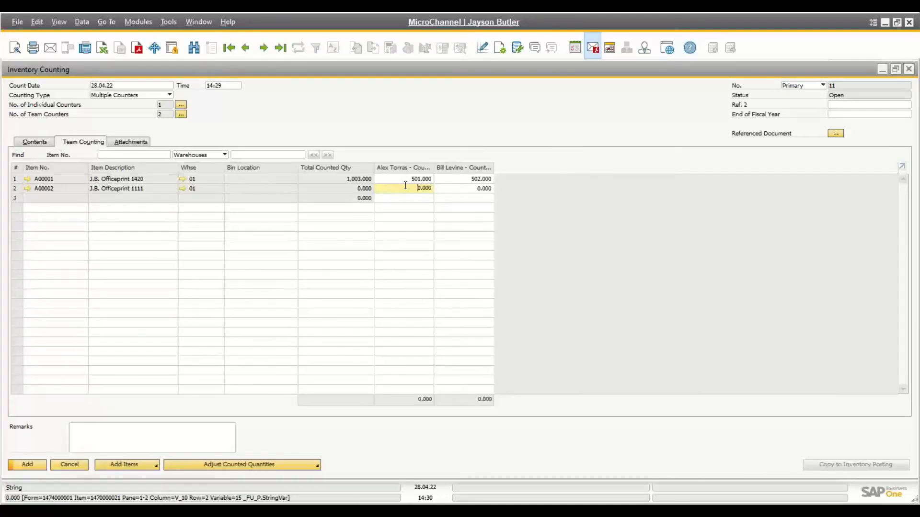
pyautogui.press('Delete')
pyautogui.press('Delete')
pyautogui.press('Delete')
pyautogui.press('Delete')
pyautogui.press('Delete')
pyautogui.write('100')
pyautogui.press('BackSpace')
pyautogui.press('BackSpace')
pyautogui.press('BackSpace')
pyautogui.write('600')
pyautogui.press('Tab')
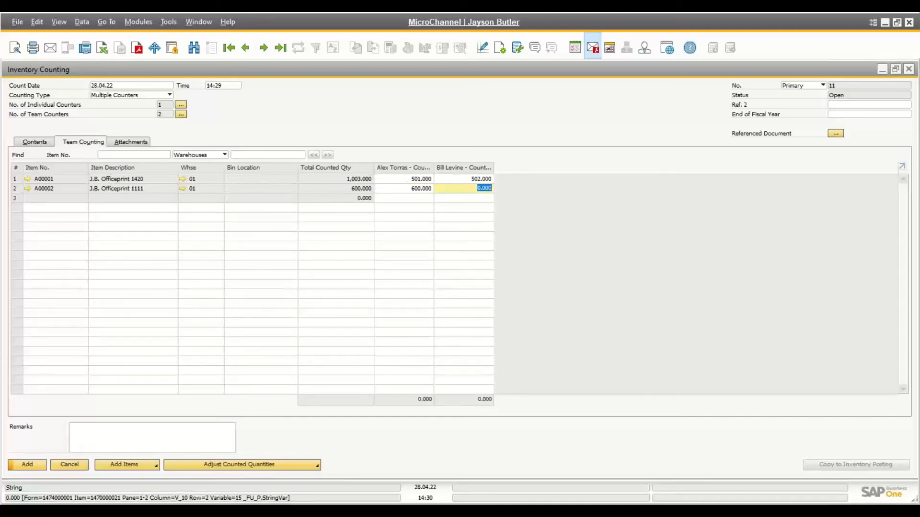
pyautogui.write('500')
pyautogui.press('Tab')
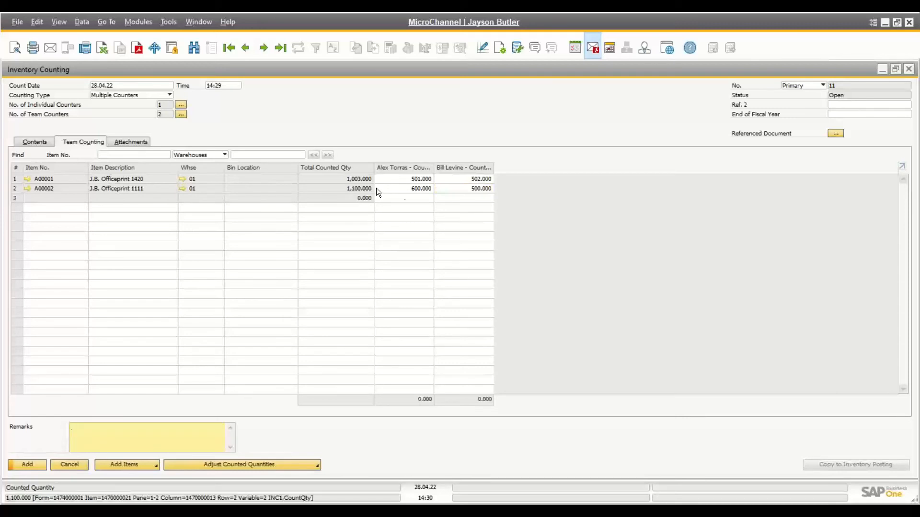
# Add the inventory count with team counters and check which quantities can be copied to an inventory posting.
pyautogui.click(33, 141)
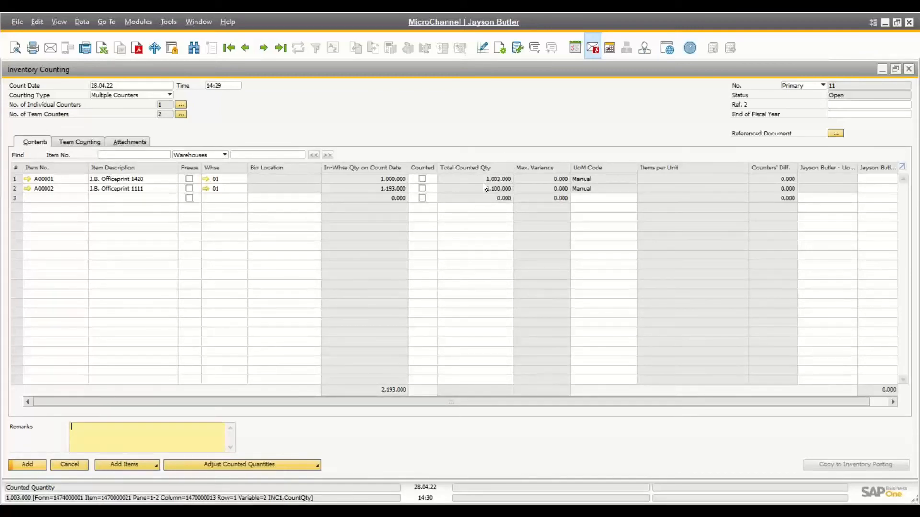
pyautogui.click(27, 465)
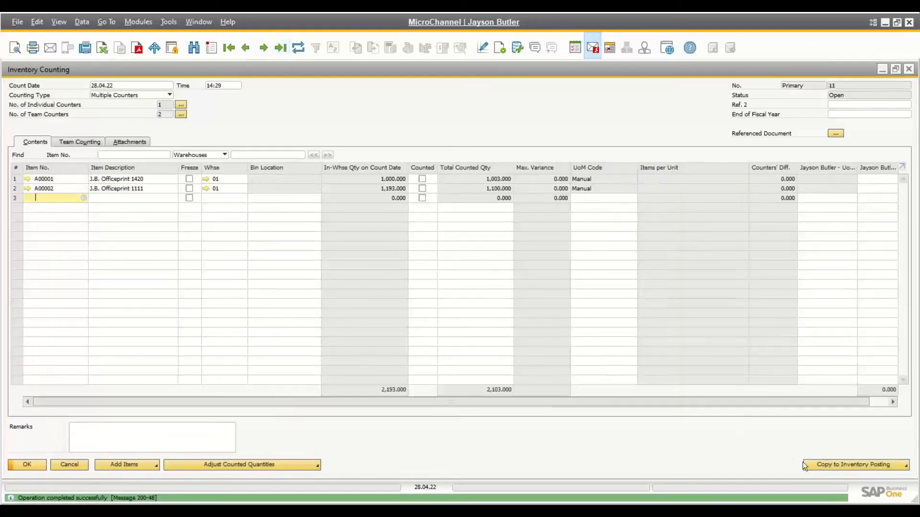
pyautogui.click(821, 465)
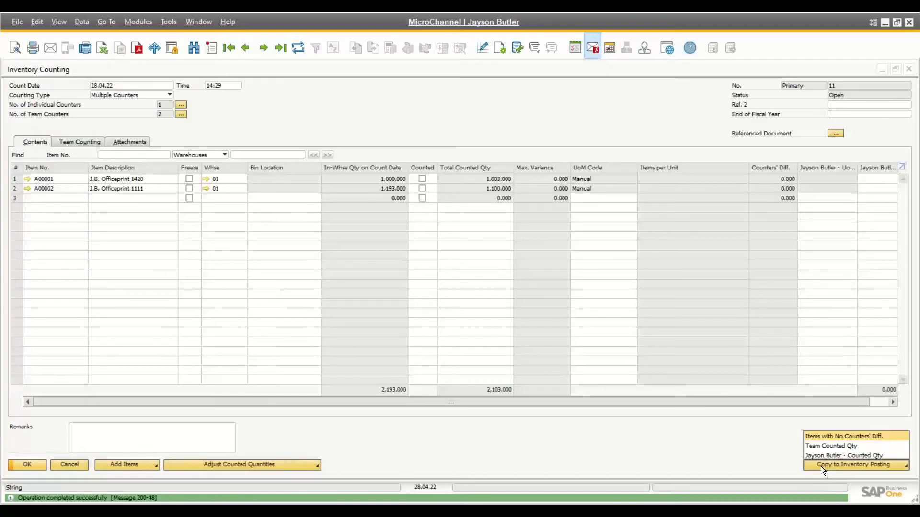
pyautogui.click(706, 450)
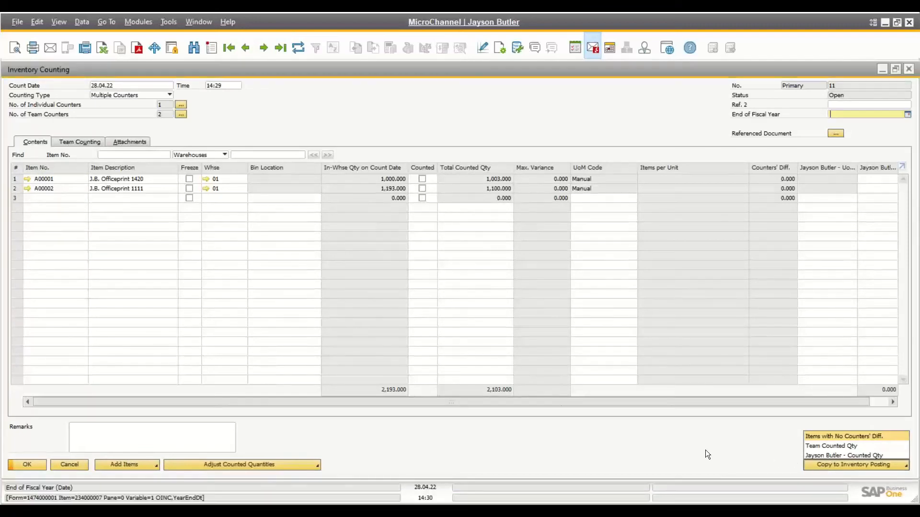
# Remove the only individual counter from the inventory count, including its counting data, and update the count.
pyautogui.click(181, 106)
pyautogui.click(410, 213)
pyautogui.click(434, 217)
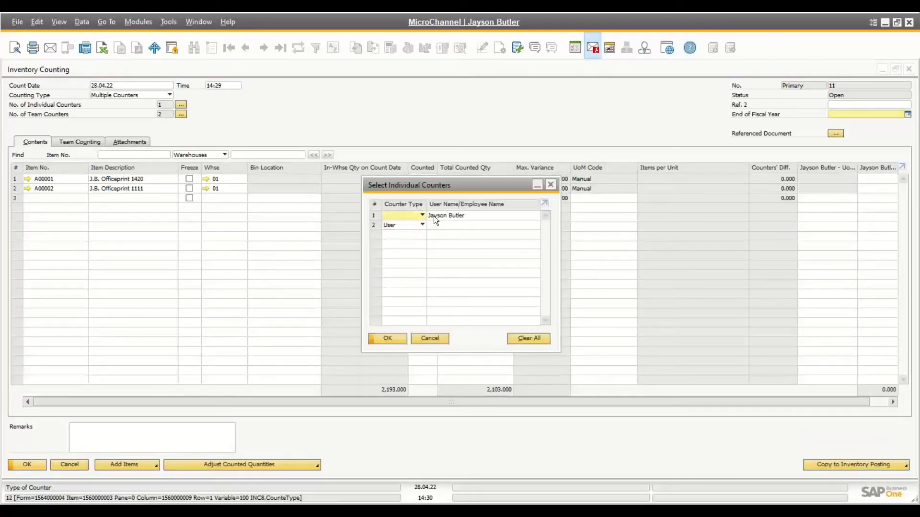
pyautogui.rightClick(455, 217)
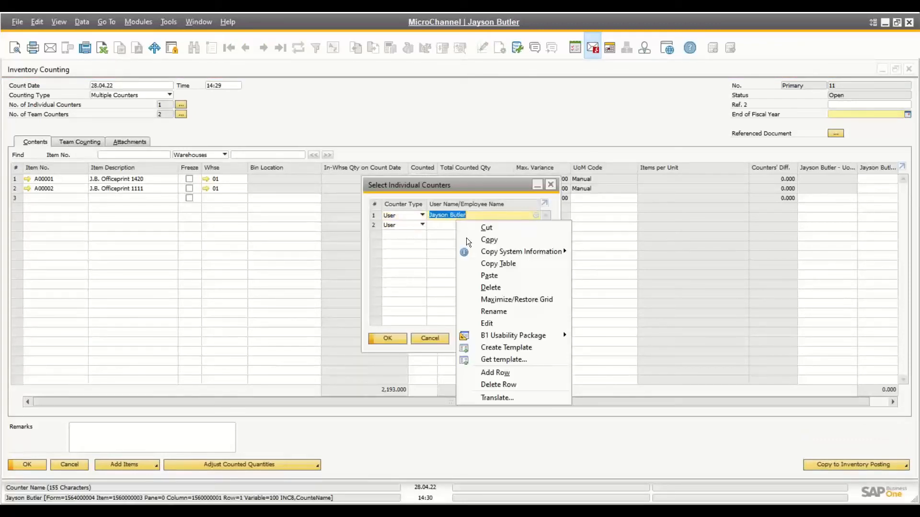
pyautogui.click(500, 385)
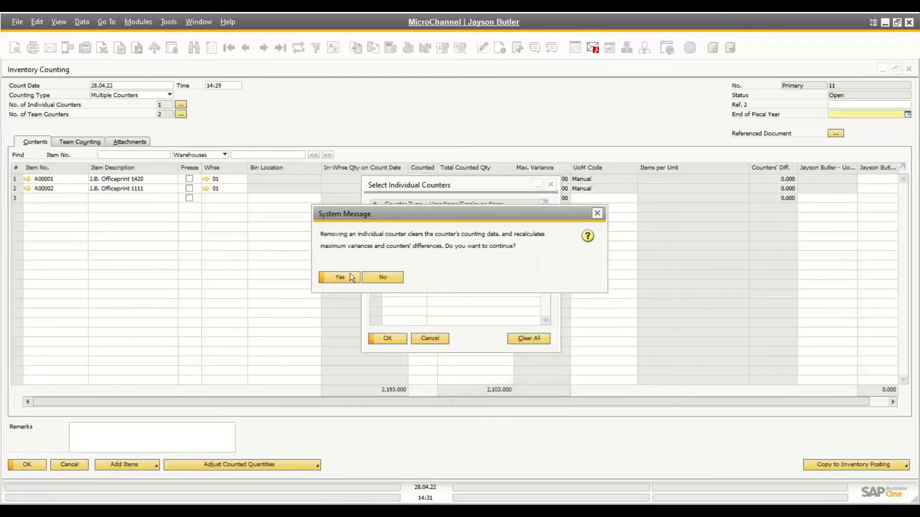
pyautogui.click(342, 278)
pyautogui.click(392, 339)
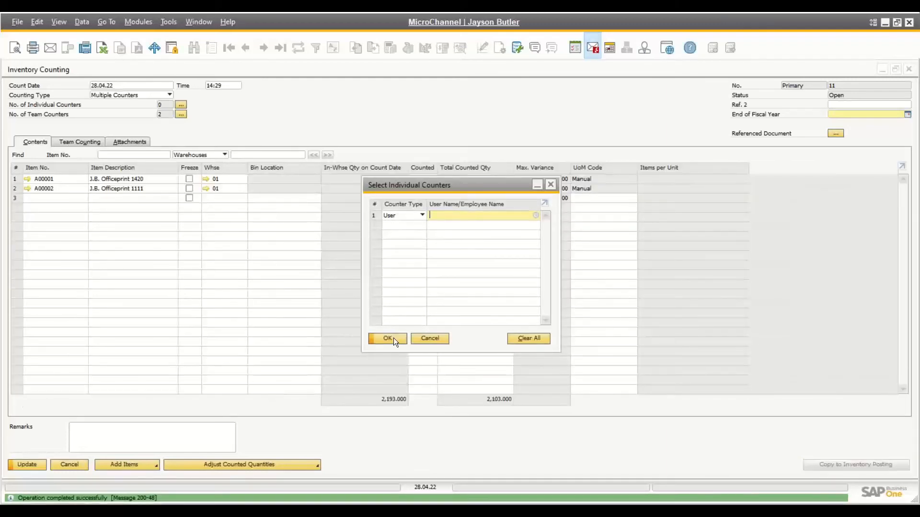
pyautogui.click(393, 339)
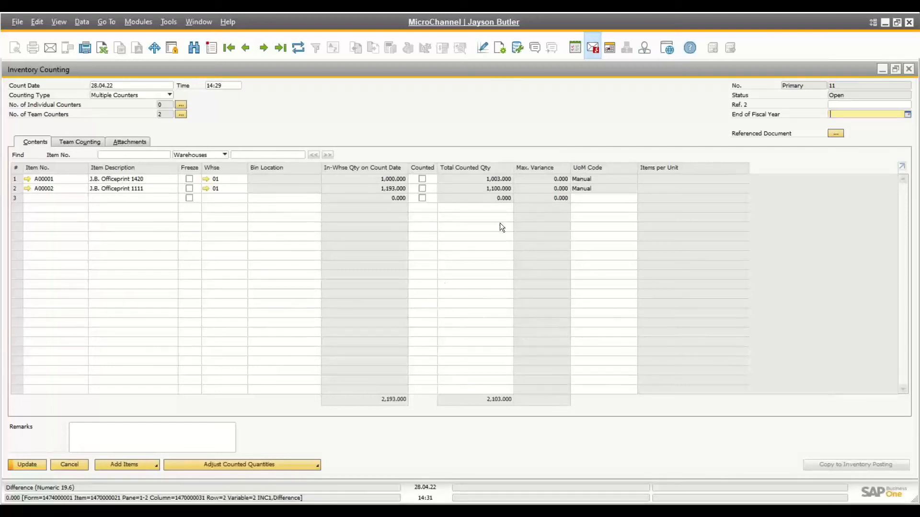
pyautogui.click(25, 465)
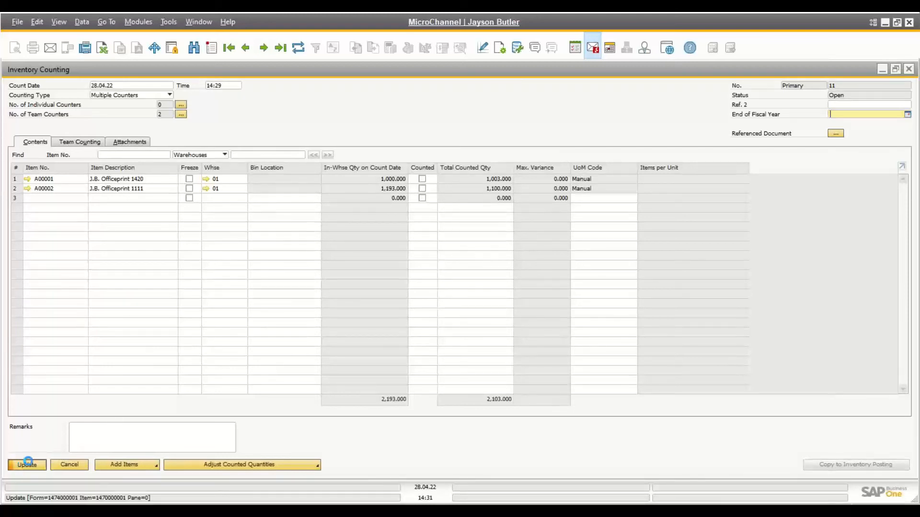
# Try to copy the team counted quantities to an inventory posting and check the team counts.
pyautogui.click(818, 465)
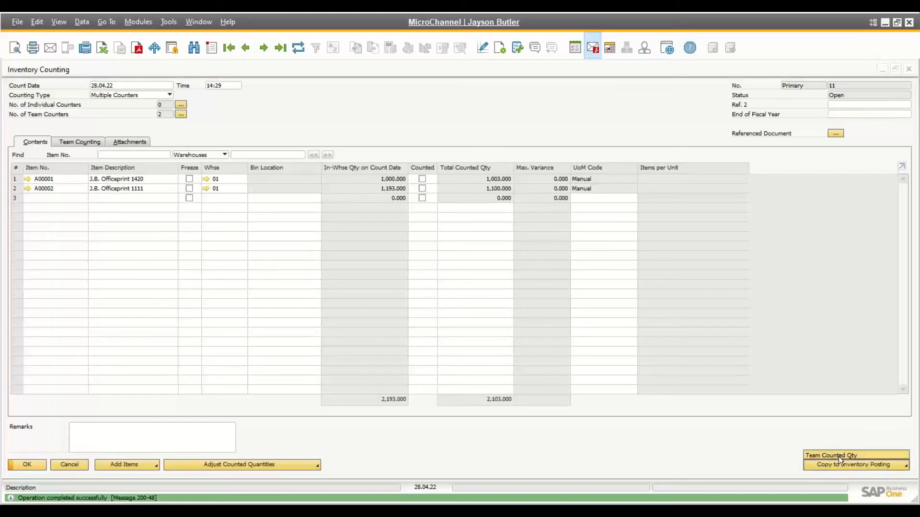
pyautogui.click(839, 456)
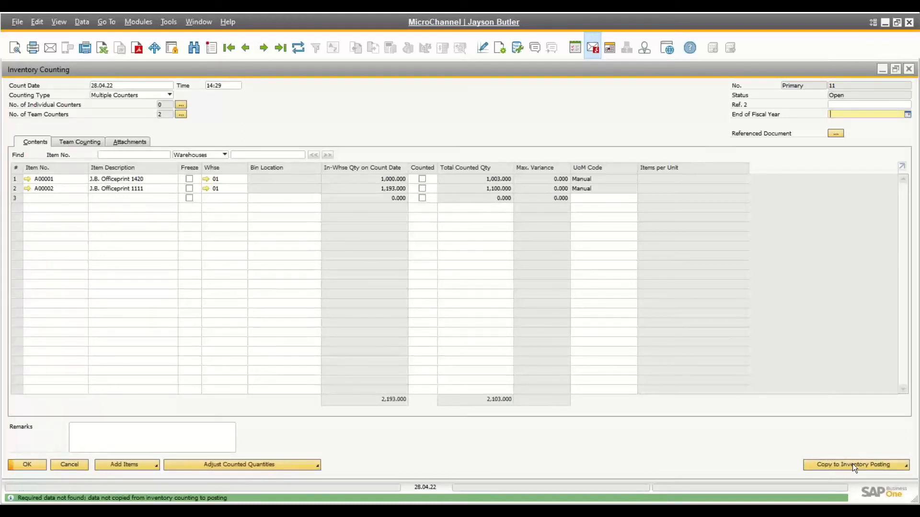
pyautogui.click(853, 463)
pyautogui.click(847, 455)
pyautogui.click(89, 141)
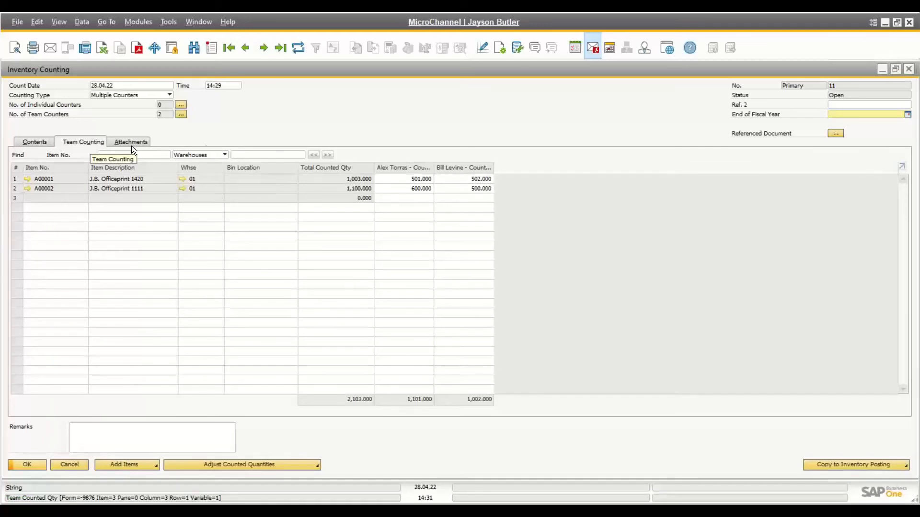
# Mark items A00001 and A00002 as counted and update the inventory count.
pyautogui.click(33, 140)
pyautogui.click(421, 179)
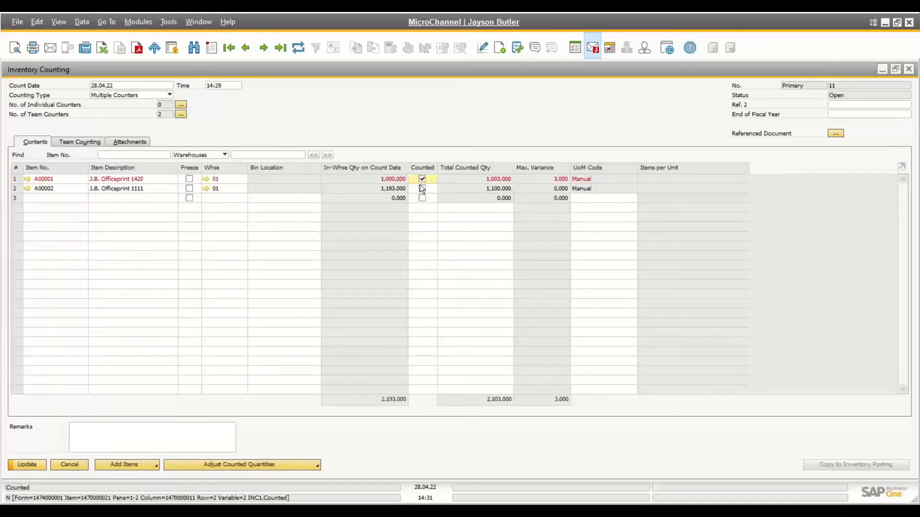
pyautogui.click(422, 188)
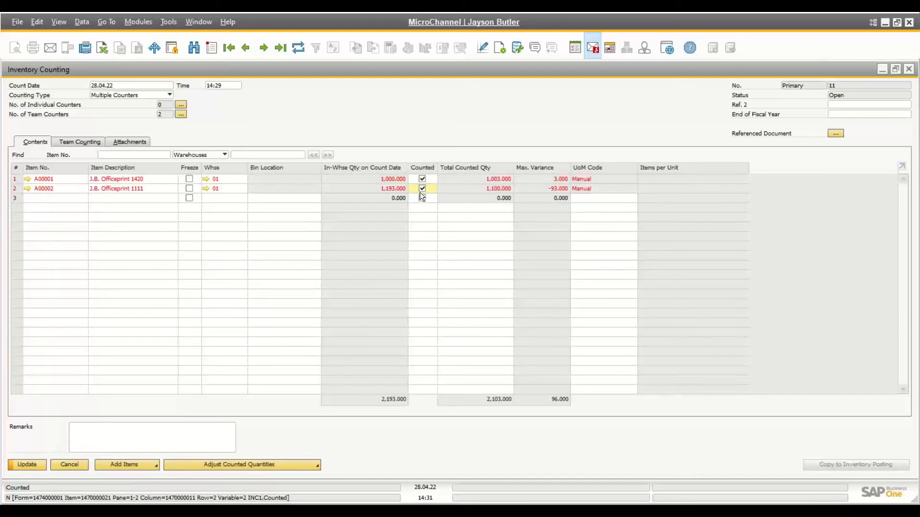
pyautogui.click(31, 467)
pyautogui.click(866, 467)
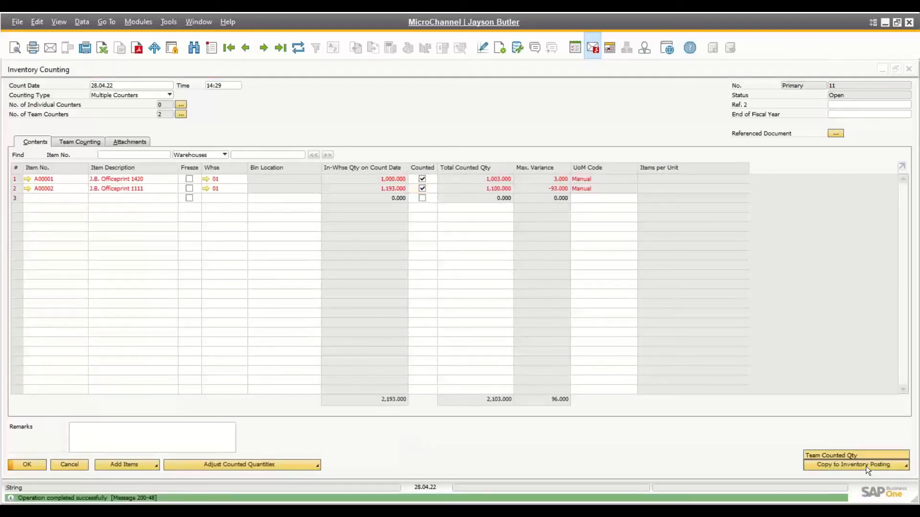
pyautogui.click(857, 454)
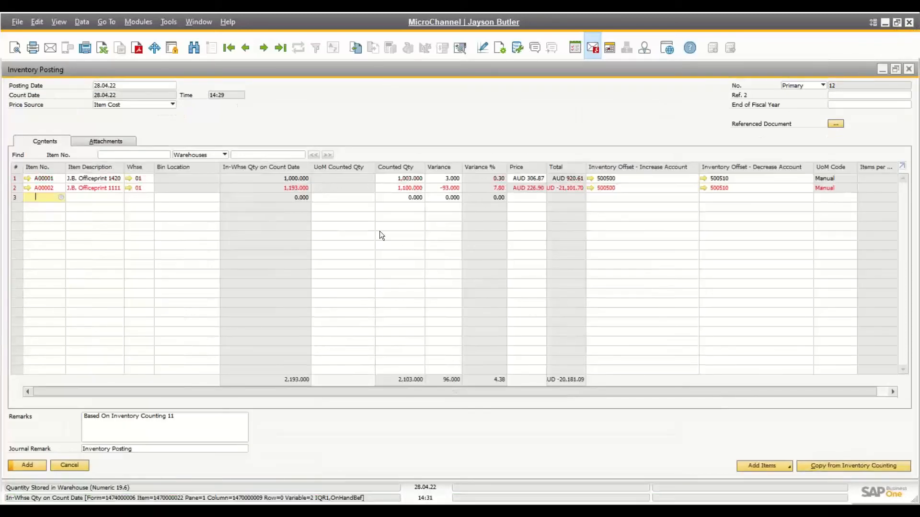
pyautogui.click(74, 465)
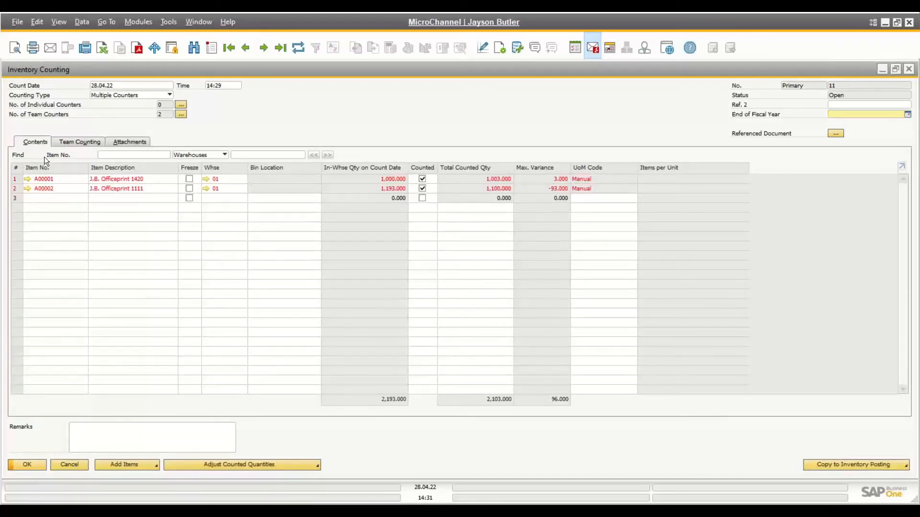
pyautogui.click(62, 179)
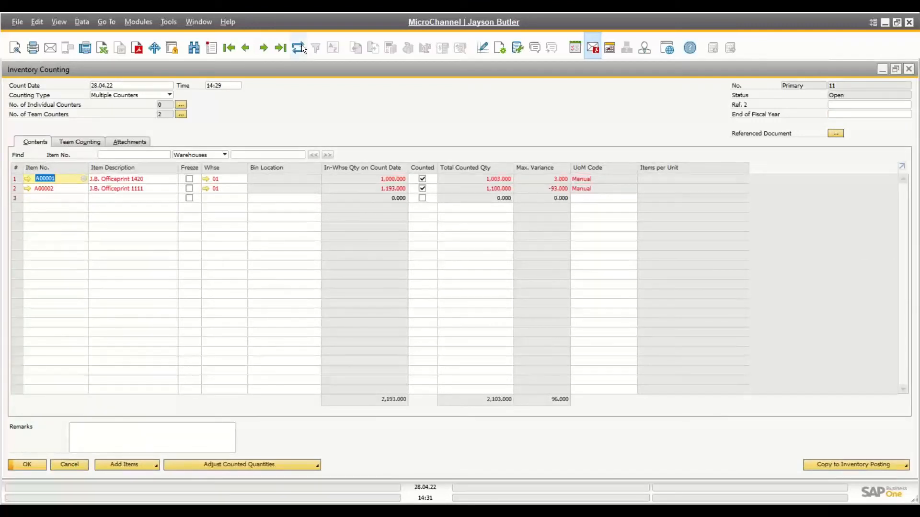
# Post the inventory count using the team counted quantities, then refresh the count record.
pyautogui.click(832, 467)
pyautogui.click(828, 455)
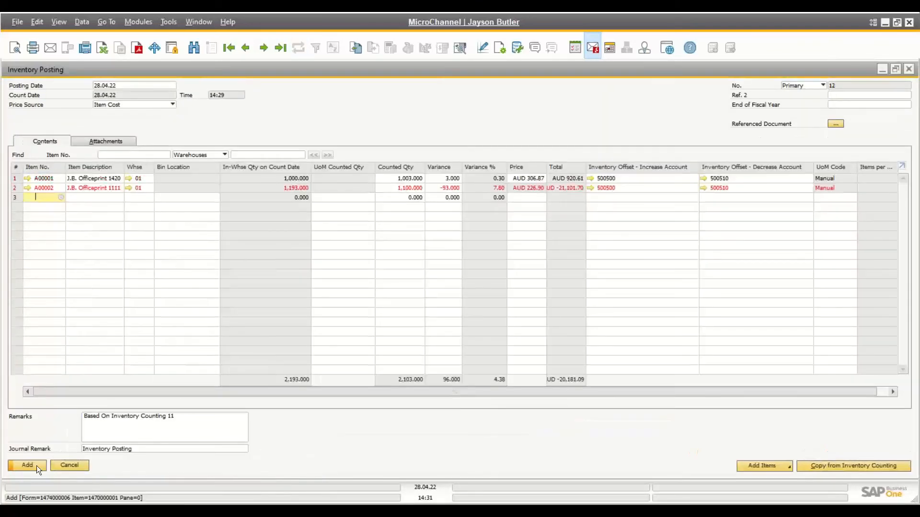
pyautogui.click(36, 466)
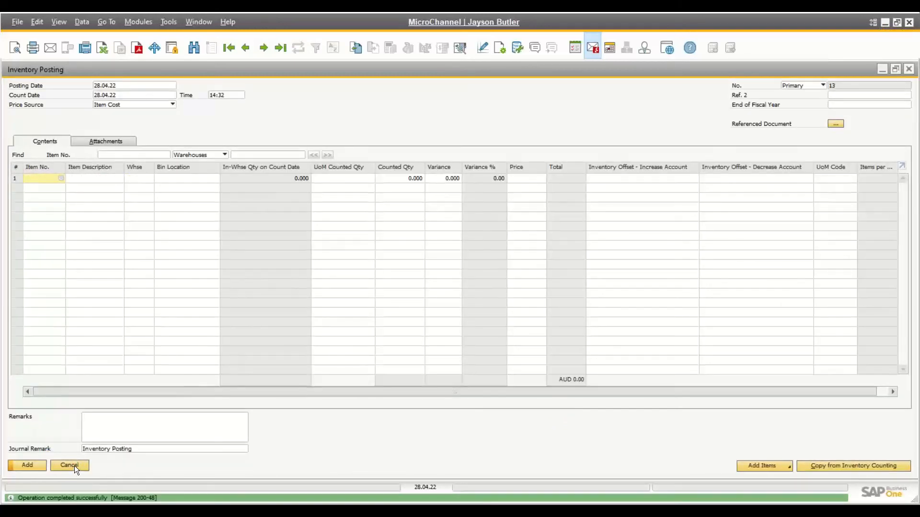
pyautogui.click(69, 466)
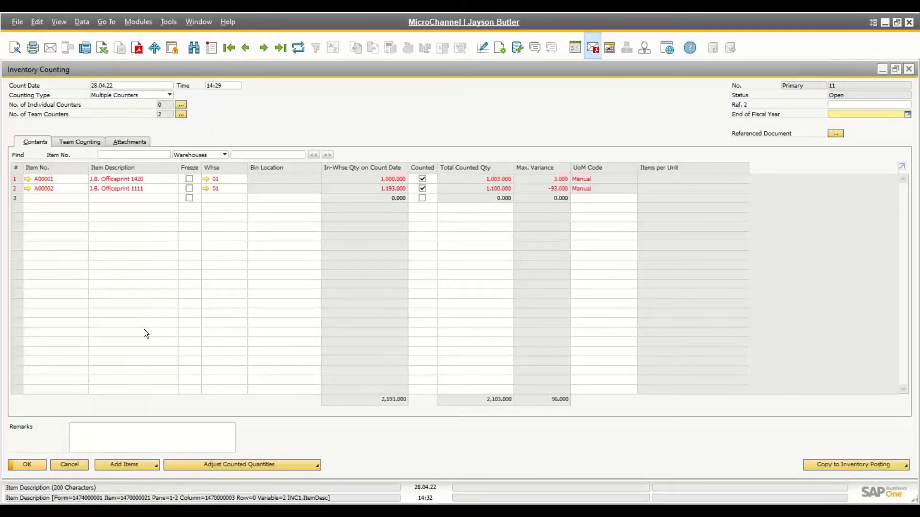
pyautogui.click(298, 52)
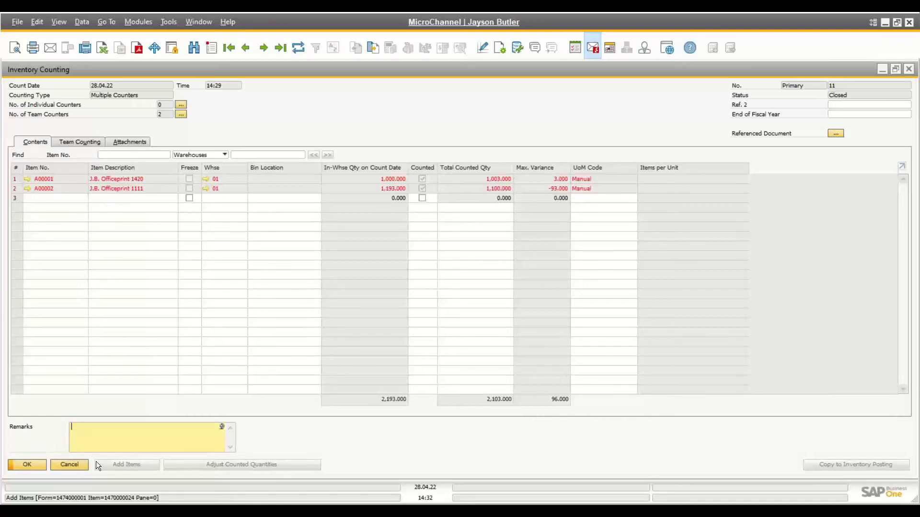
# Start a new single-counter inventory count and import its items from StockTakeWithBins.txt in the Webinar Inventory folder.
pyautogui.click(210, 48)
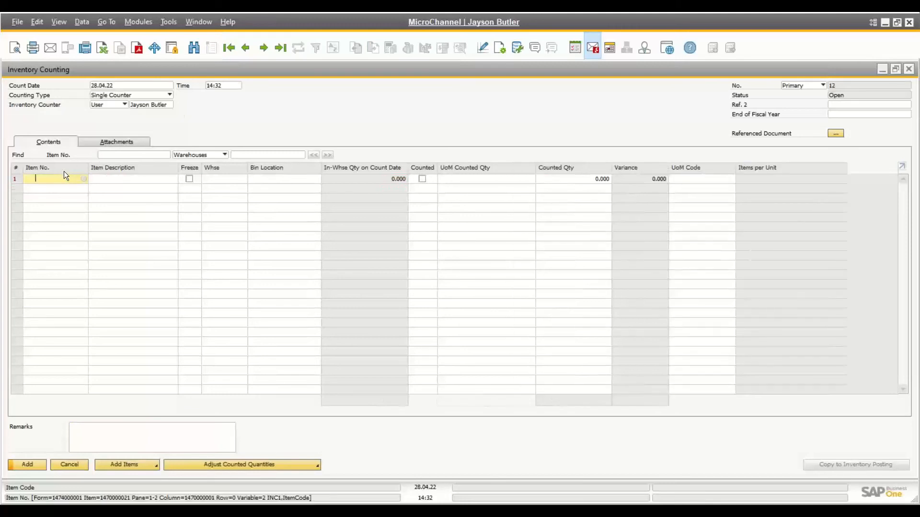
pyautogui.click(149, 462)
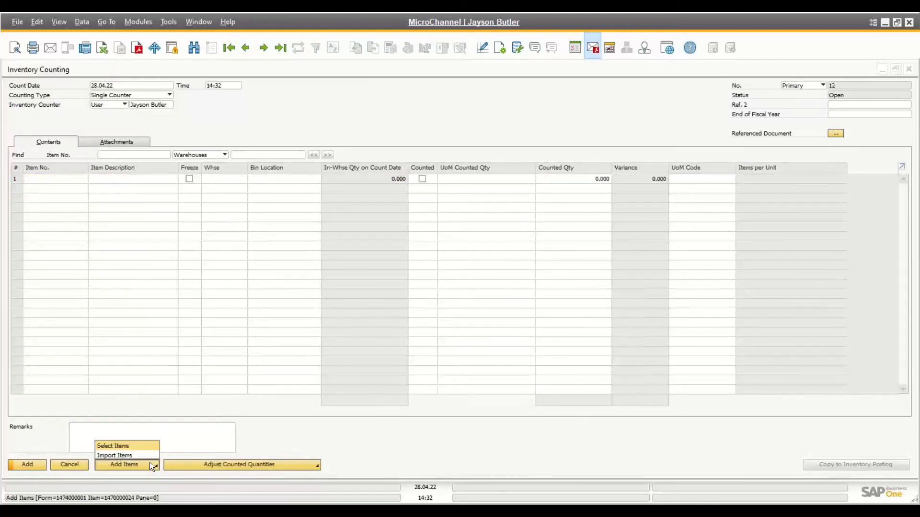
pyautogui.click(127, 456)
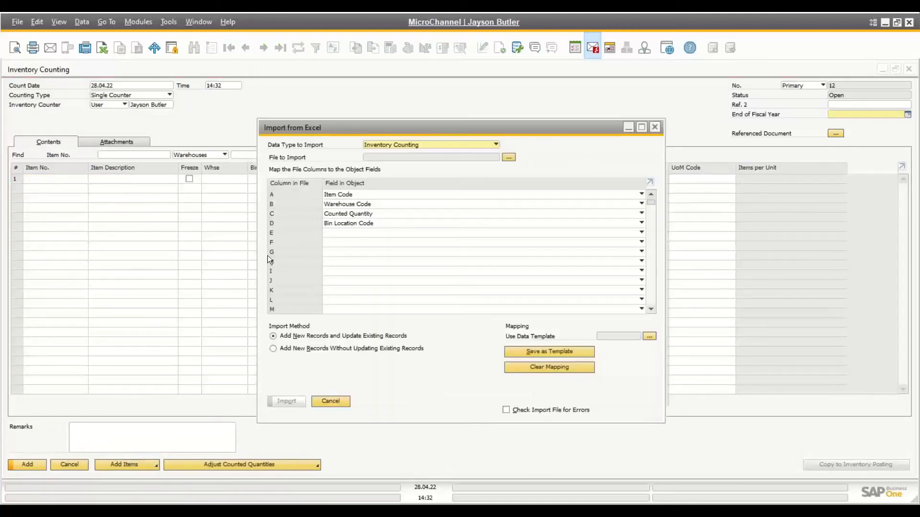
pyautogui.click(509, 158)
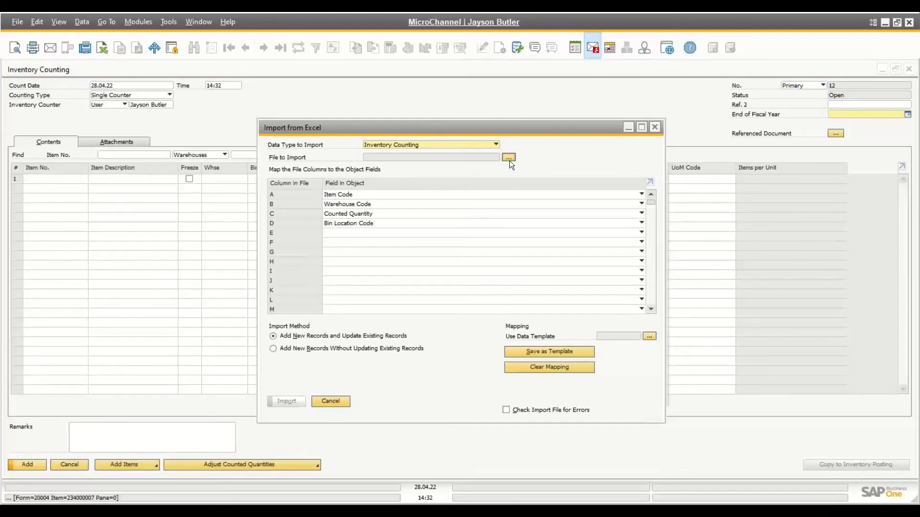
pyautogui.click(354, 196)
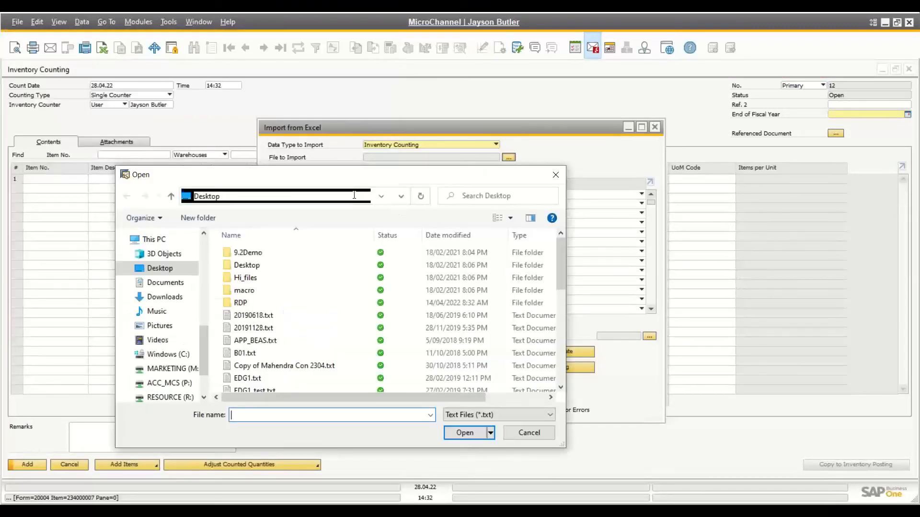
pyautogui.hotkey('ctrl', 'v')
pyautogui.press('Return')
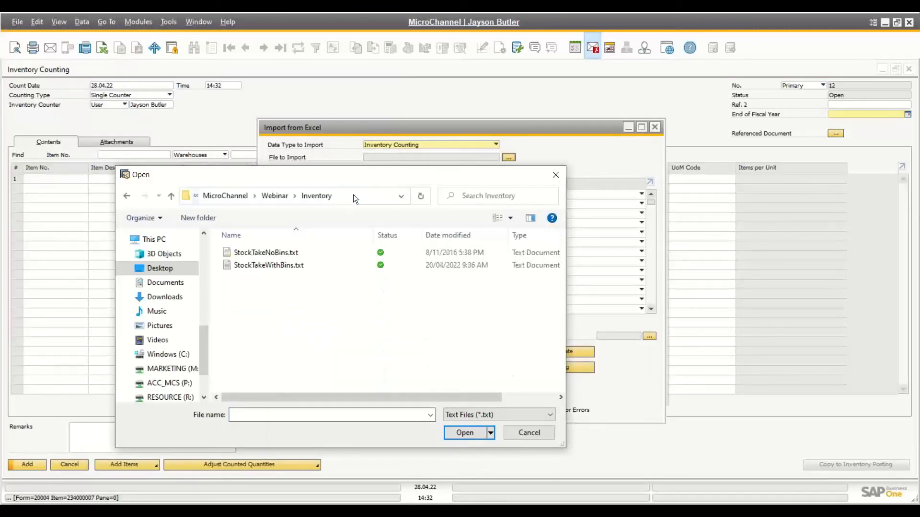
pyautogui.doubleClick(267, 266)
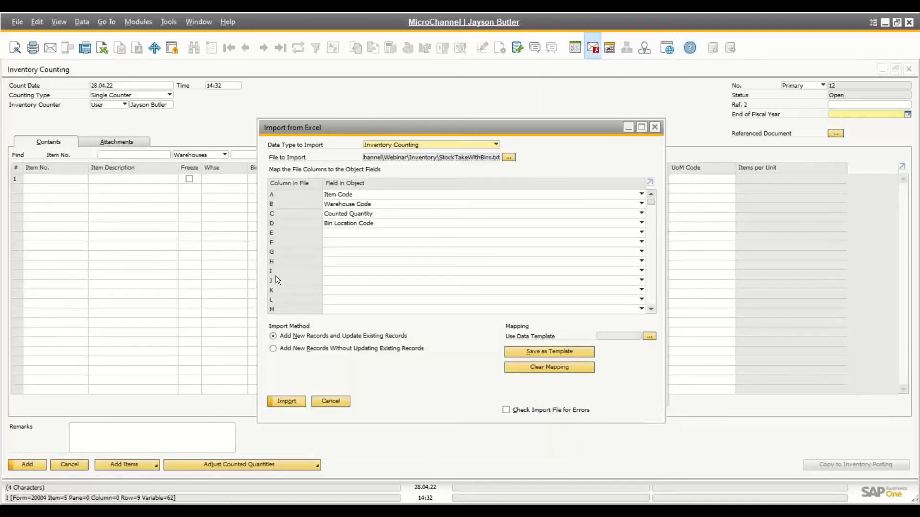
pyautogui.click(298, 398)
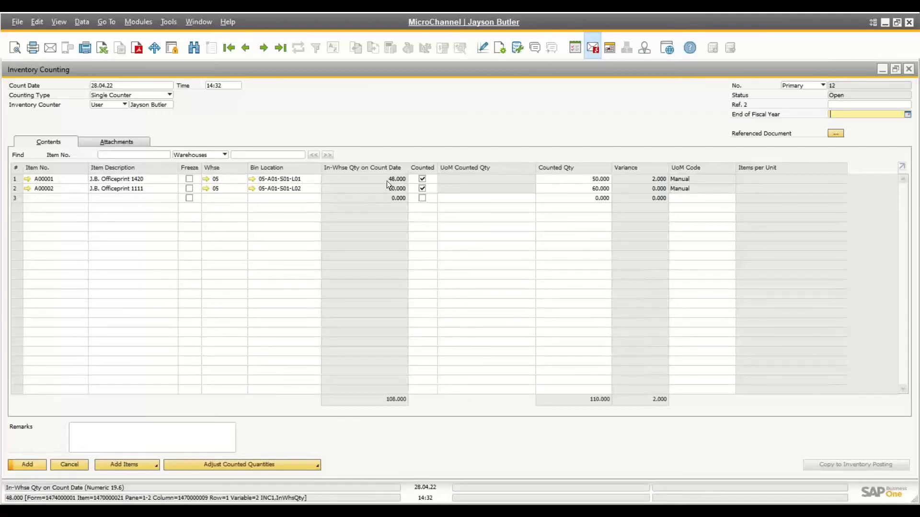
# Add the imported inventory count, reopen it as the last record and copy it to an inventory posting.
pyautogui.click(38, 463)
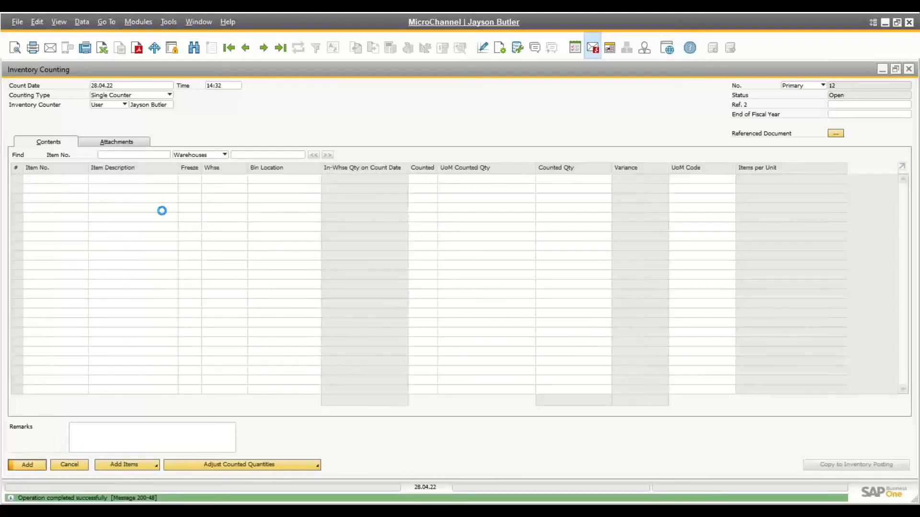
pyautogui.click(282, 51)
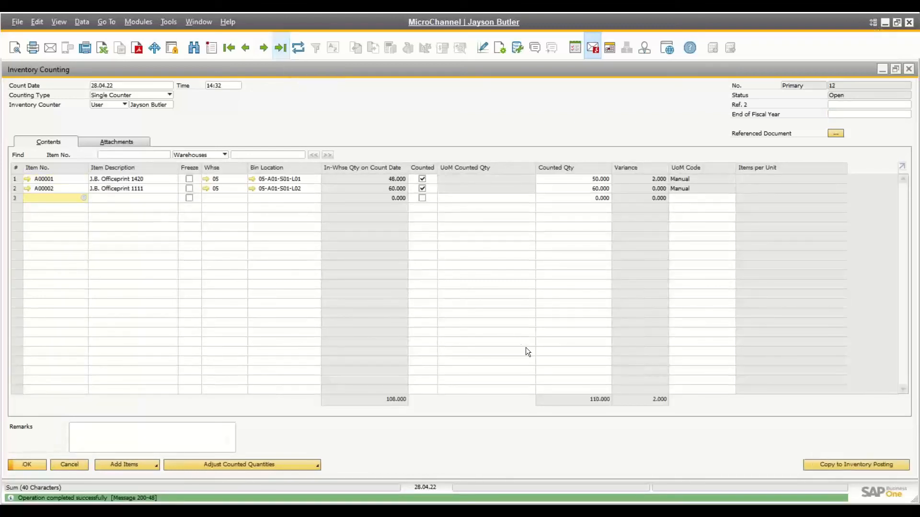
pyautogui.click(824, 465)
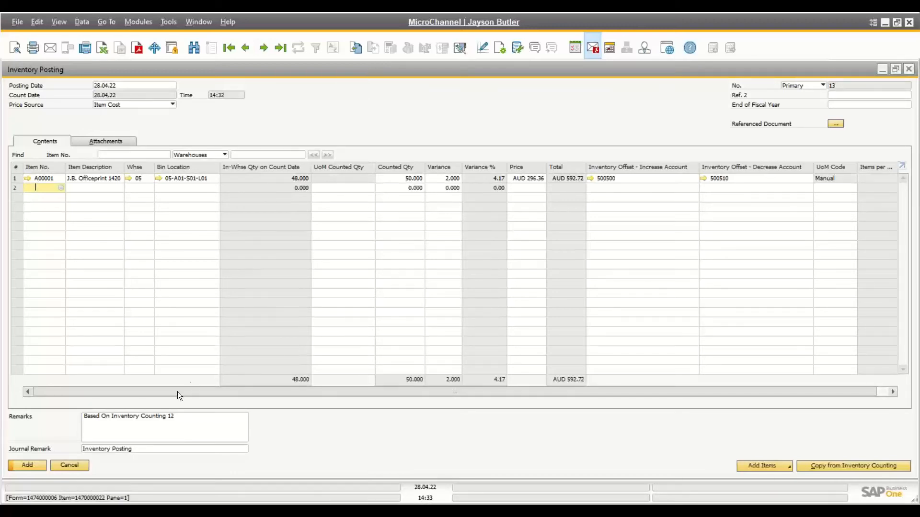
# Add the inventory posting, closing the zero-variance count rows, and refresh the count record before closing the counting and posting windows.
pyautogui.click(39, 466)
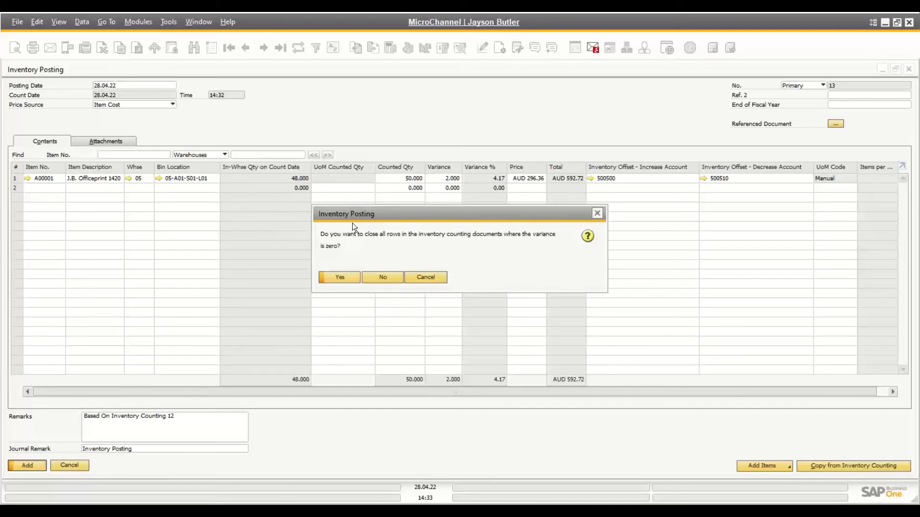
pyautogui.click(338, 278)
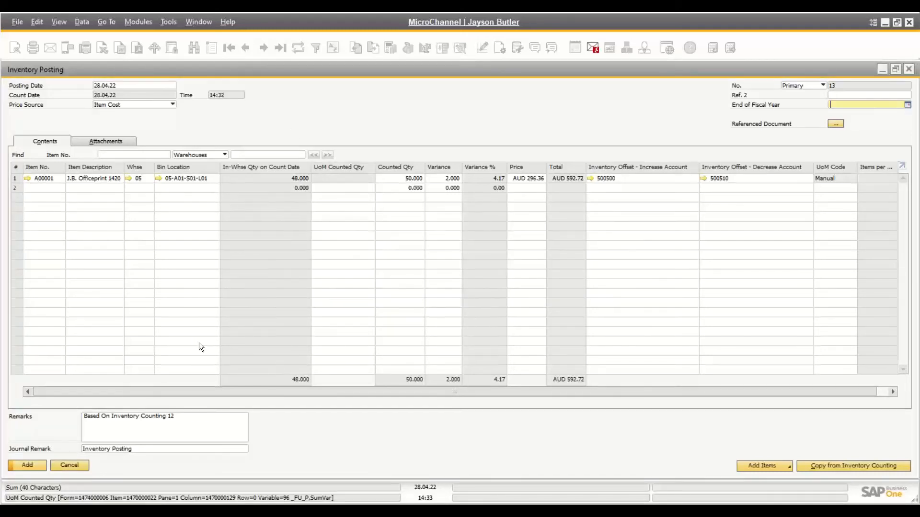
pyautogui.doubleClick(243, 71)
pyautogui.click(240, 72)
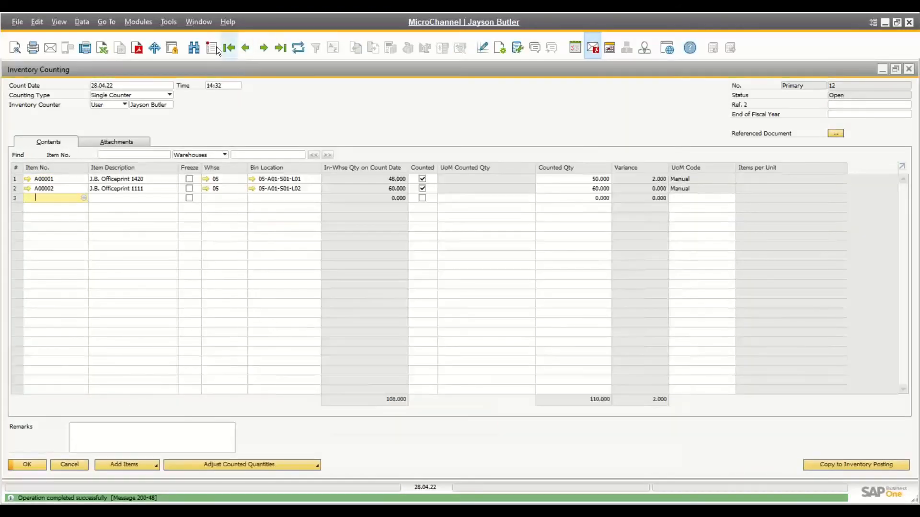
pyautogui.click(299, 47)
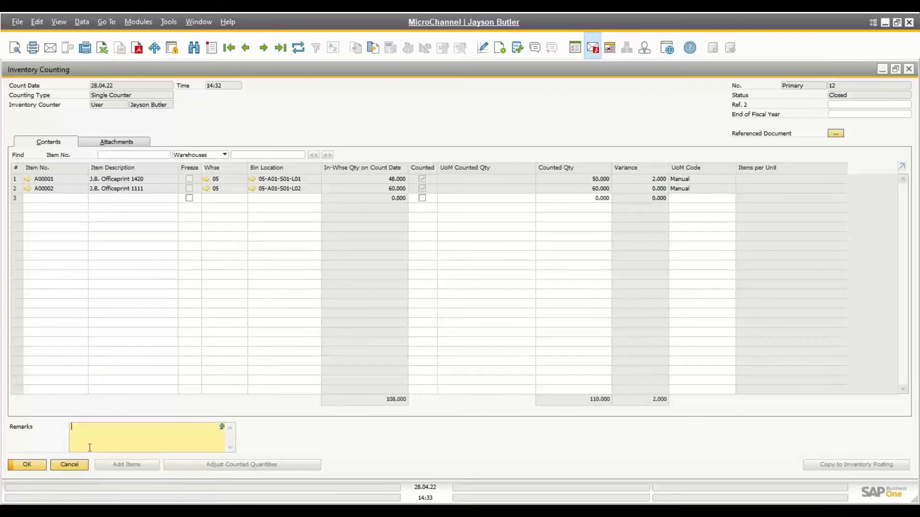
pyautogui.click(71, 464)
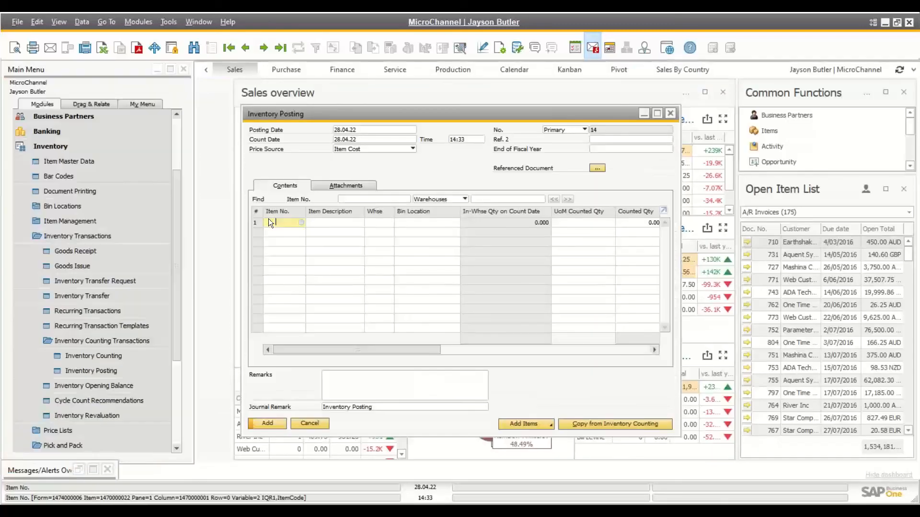
pyautogui.click(309, 423)
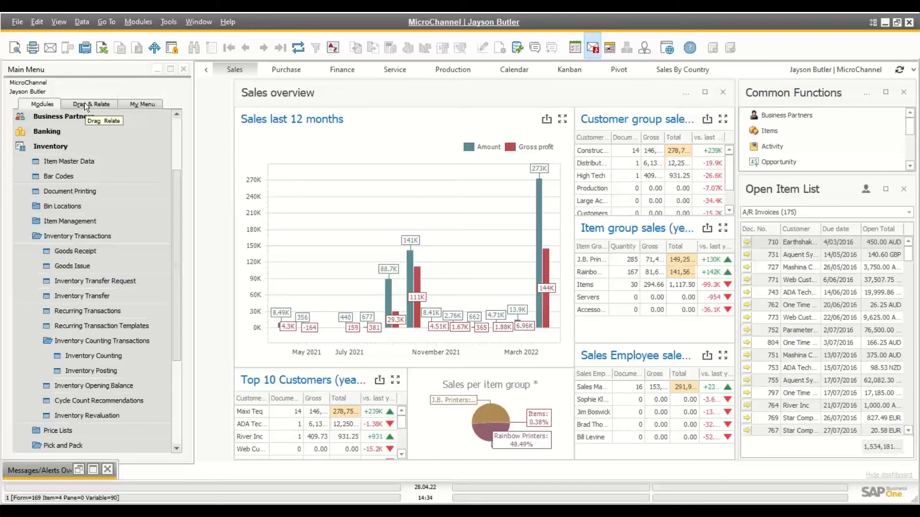
# Find item A00001 in the item master data and examine its inventory data per warehouse, including the cycle code, next count date, user and alert settings.
pyautogui.click(71, 234)
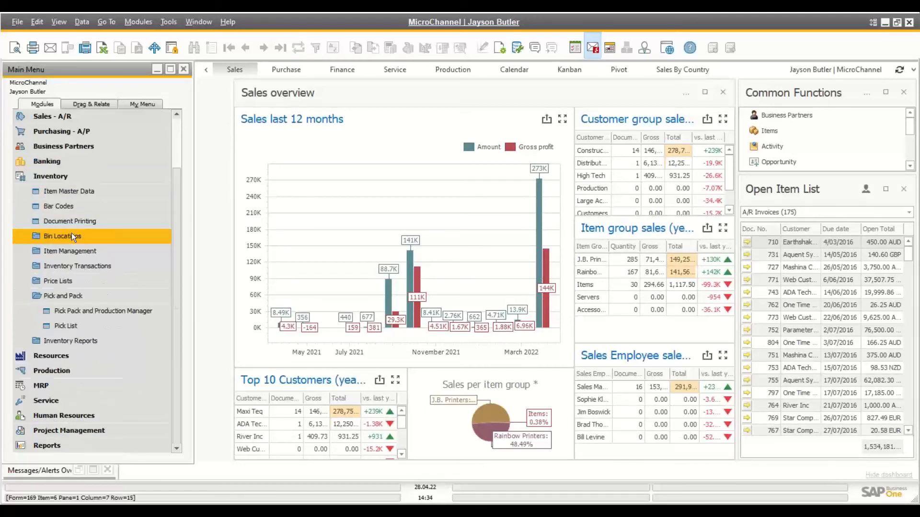
pyautogui.click(70, 267)
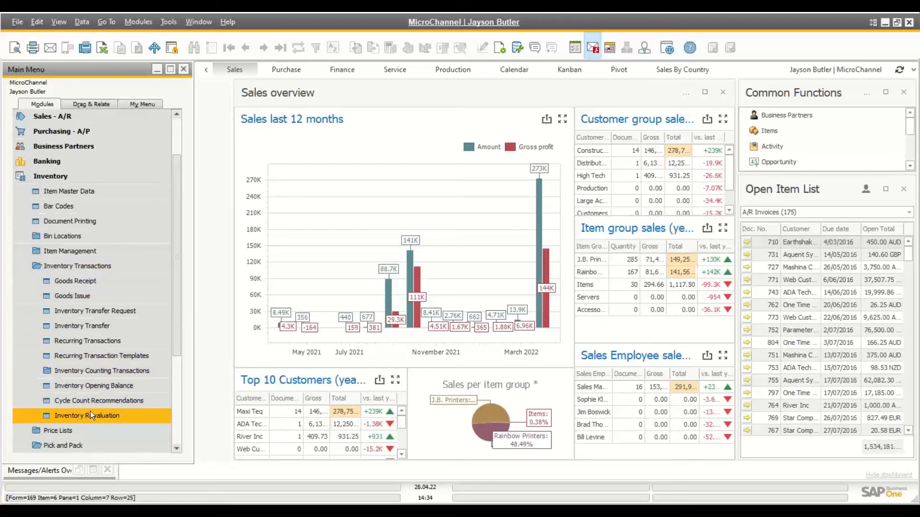
pyautogui.click(77, 188)
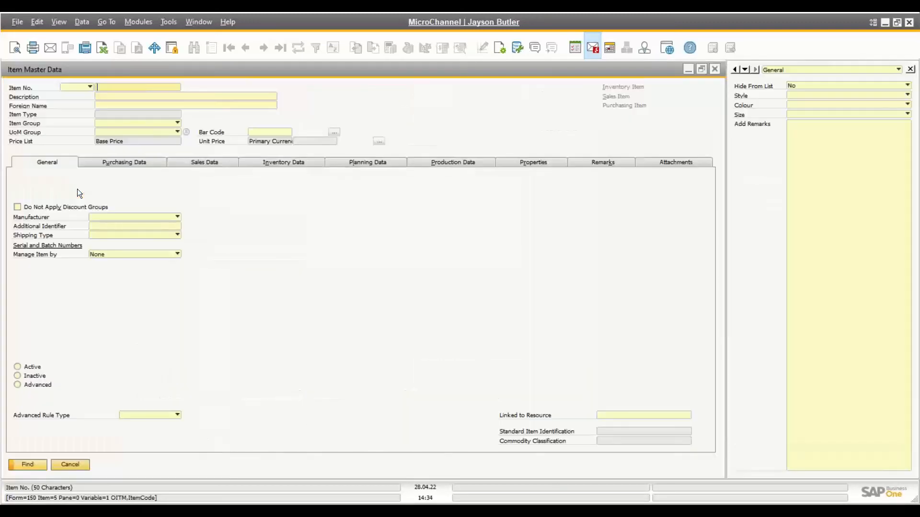
pyautogui.write('a000')
pyautogui.press('Return')
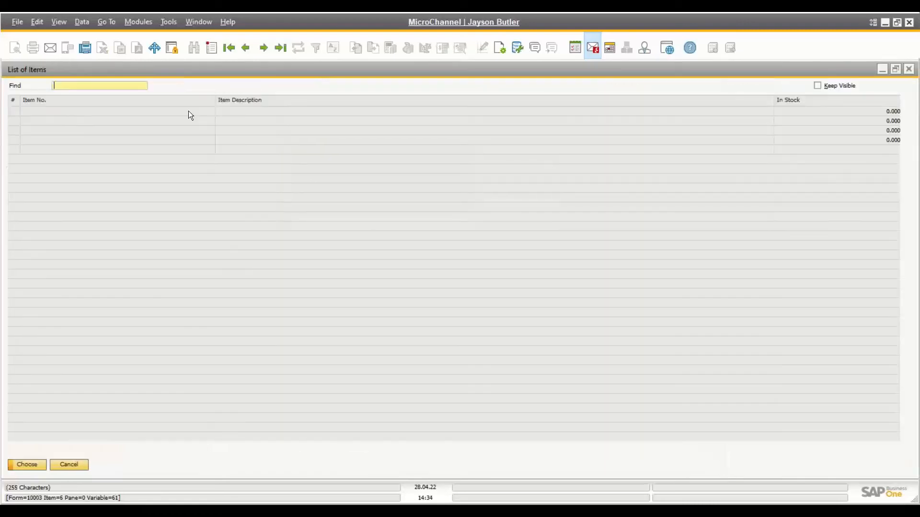
pyautogui.doubleClick(108, 110)
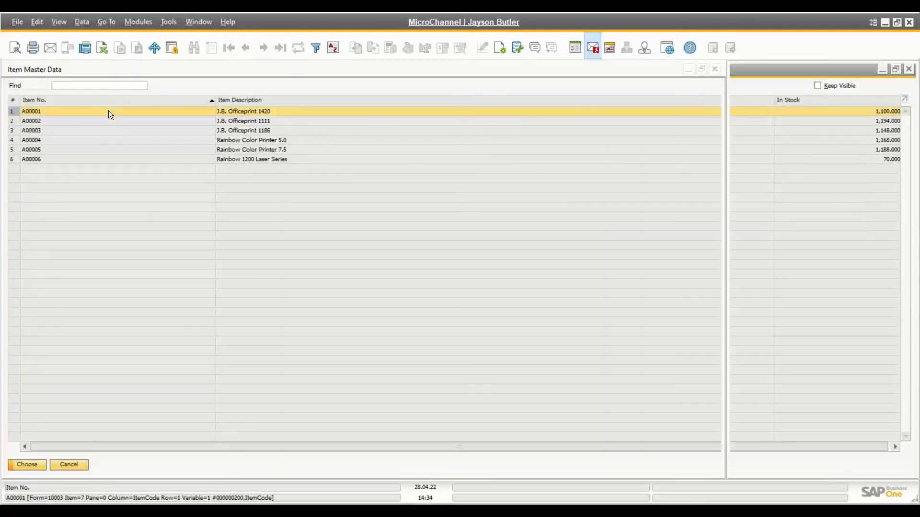
pyautogui.click(282, 164)
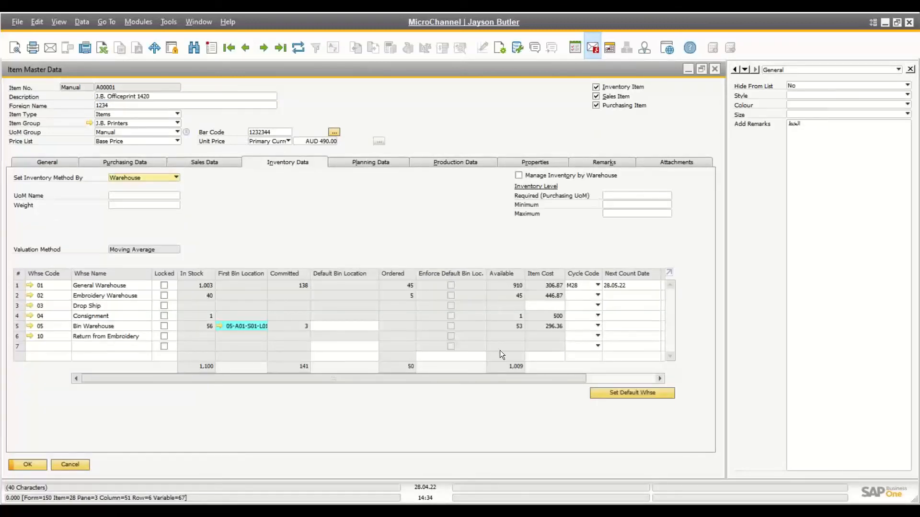
pyautogui.moveTo(455, 377); pyautogui.dragTo(582, 387)
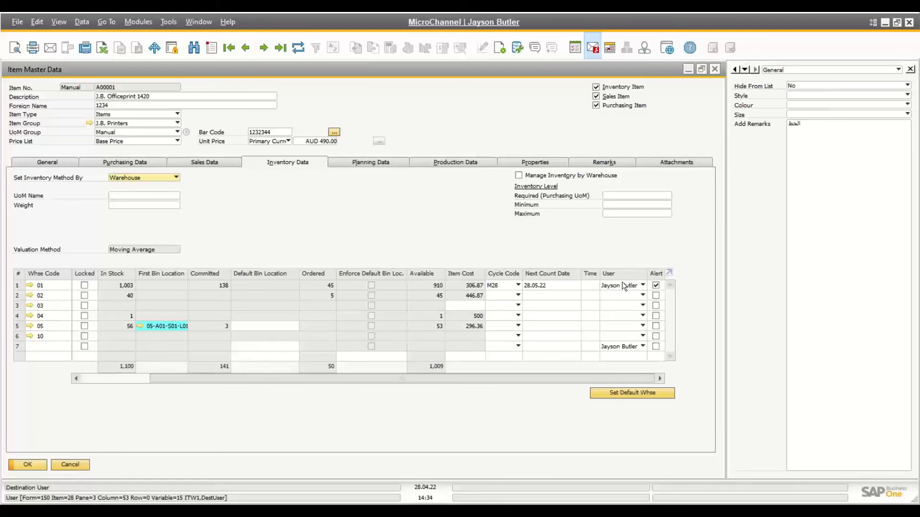
# Examine the M1 and M20 inventory cycle definitions and the recurrence options, then close the setup and item record without saving.
pyautogui.click(512, 282)
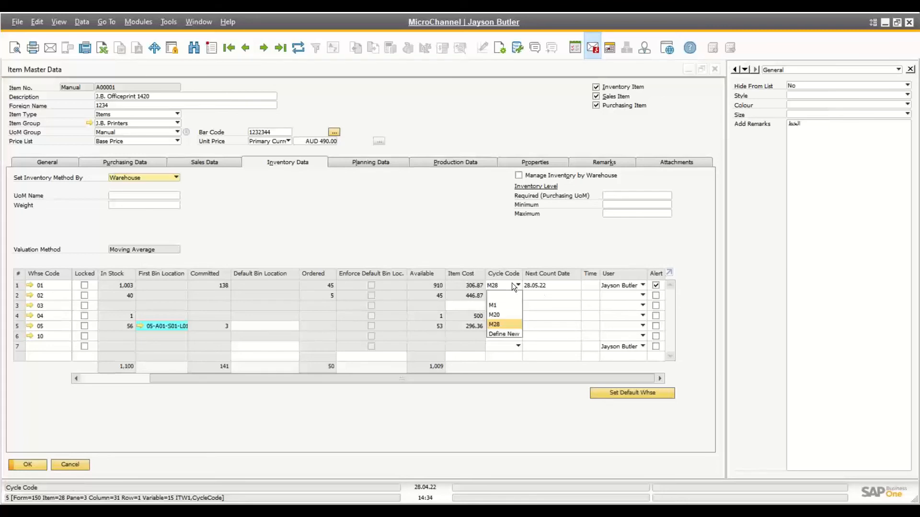
pyautogui.click(499, 334)
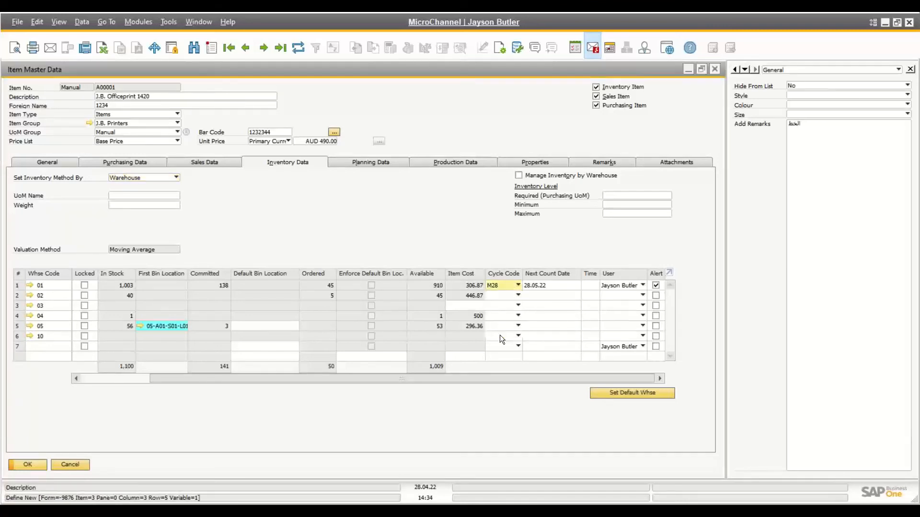
pyautogui.click(231, 46)
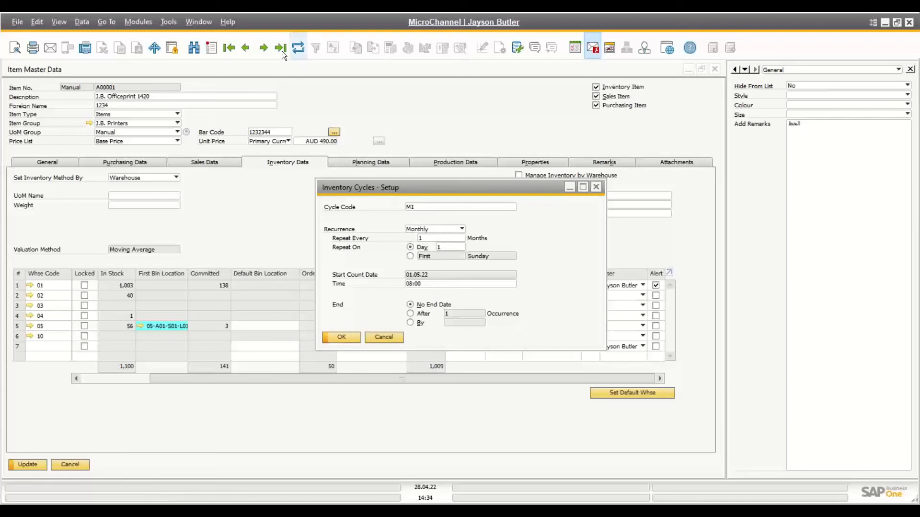
pyautogui.click(263, 50)
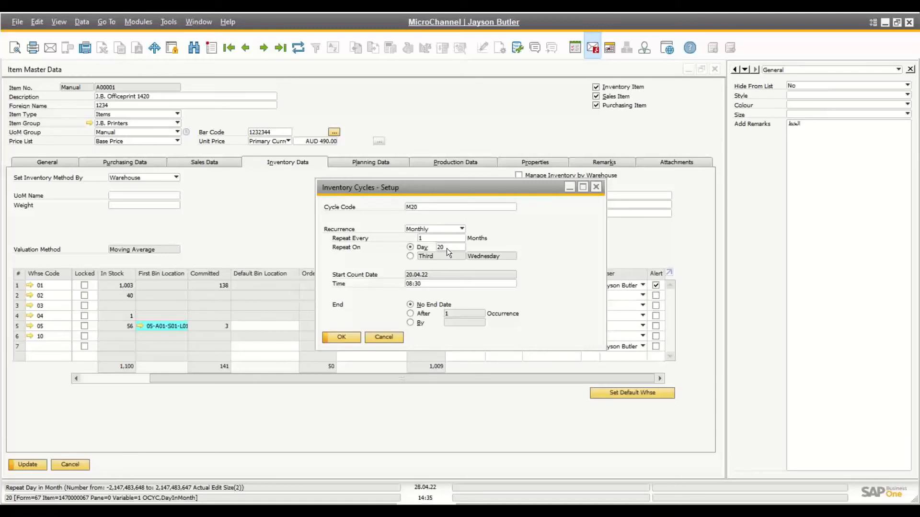
pyautogui.click(440, 238)
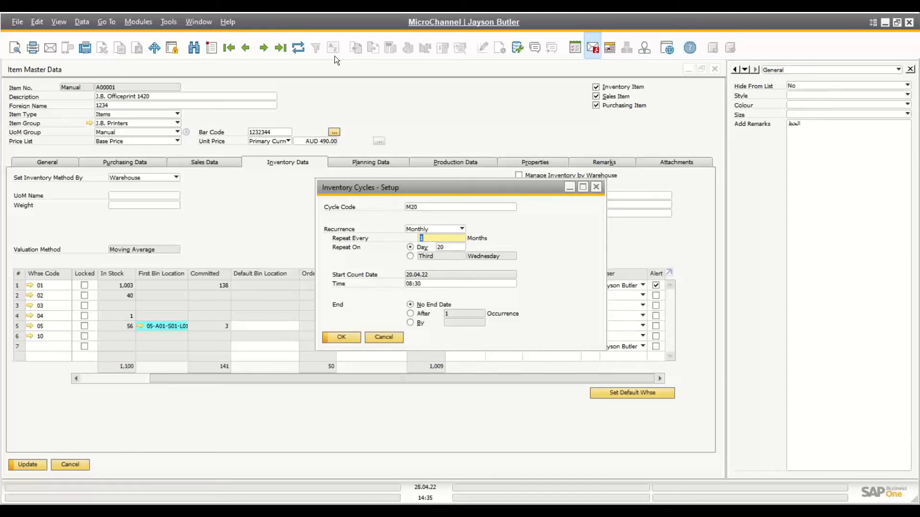
pyautogui.click(412, 228)
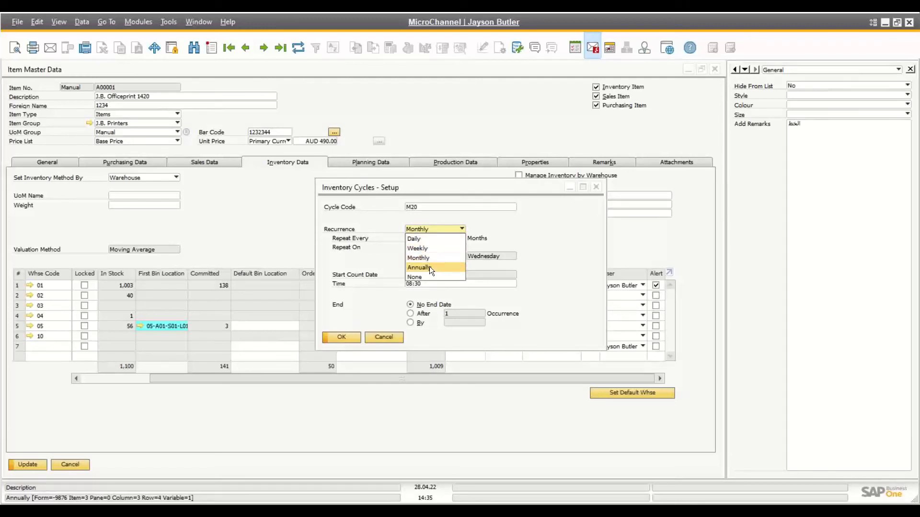
pyautogui.click(520, 227)
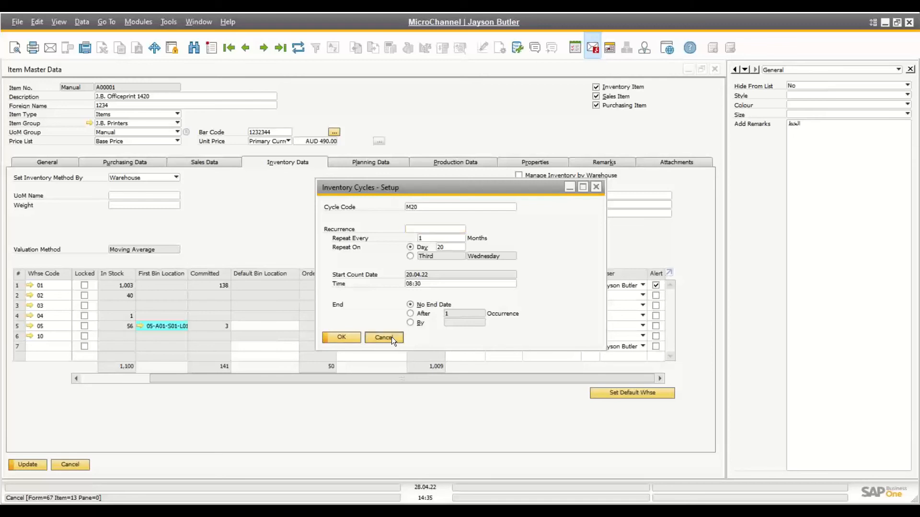
pyautogui.click(392, 337)
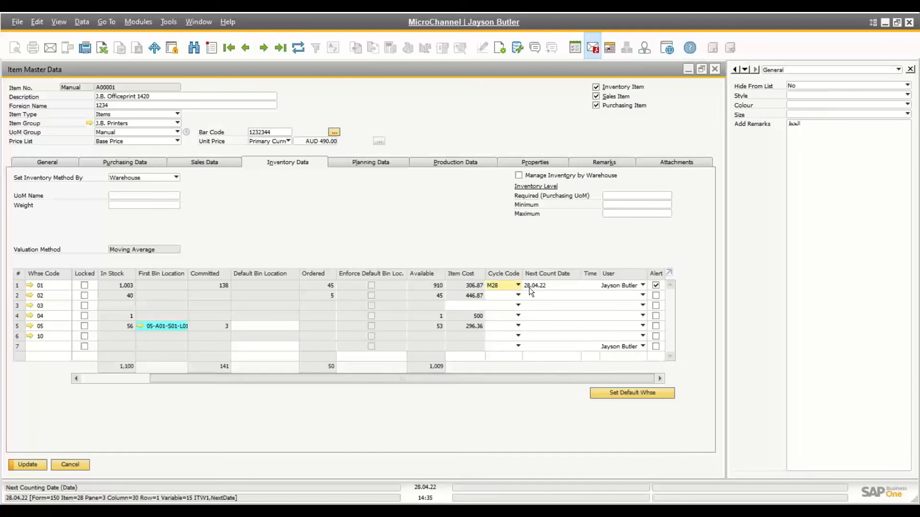
pyautogui.click(70, 465)
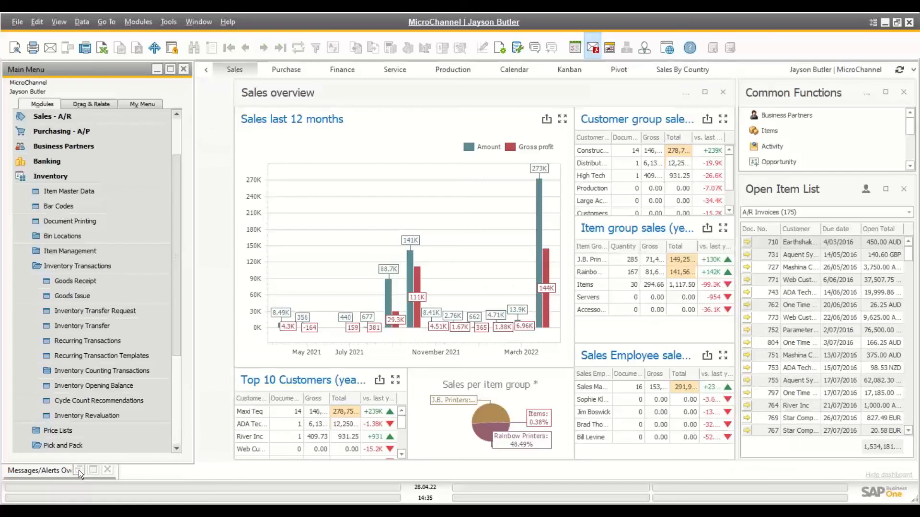
# Restore the messages and alerts overview and view the items in the latest Stocktaking Required alert.
pyautogui.click(78, 470)
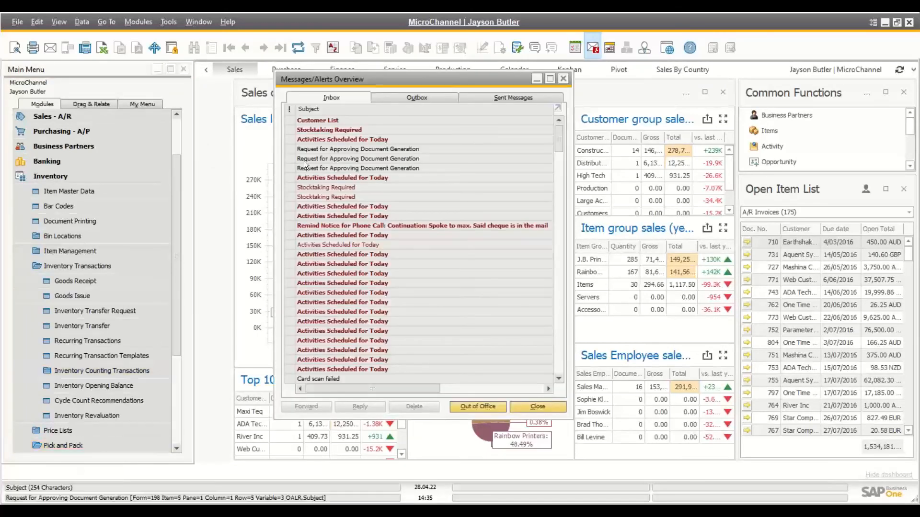
pyautogui.click(333, 131)
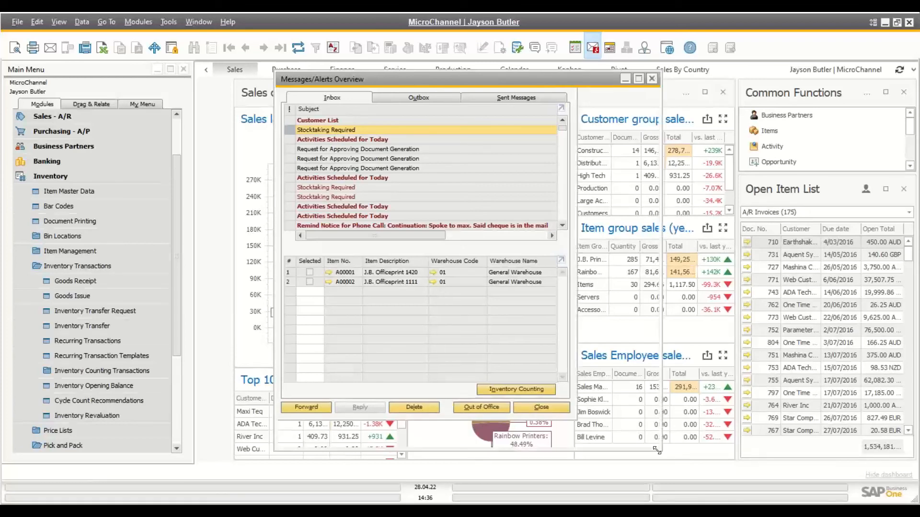
# Open an inventory count from the Stocktaking Required alert, cancel it, and close the messages and alerts overview.
pyautogui.moveTo(561, 417); pyautogui.dragTo(658, 450)
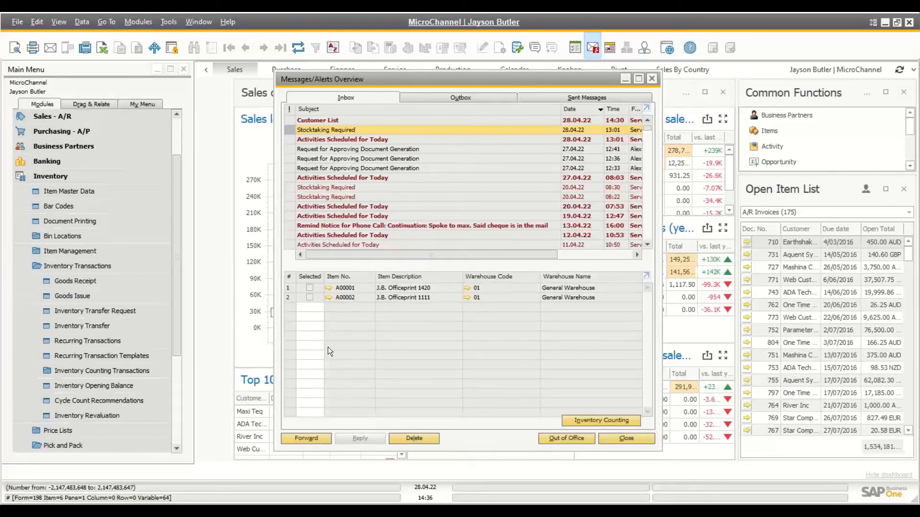
pyautogui.click(594, 422)
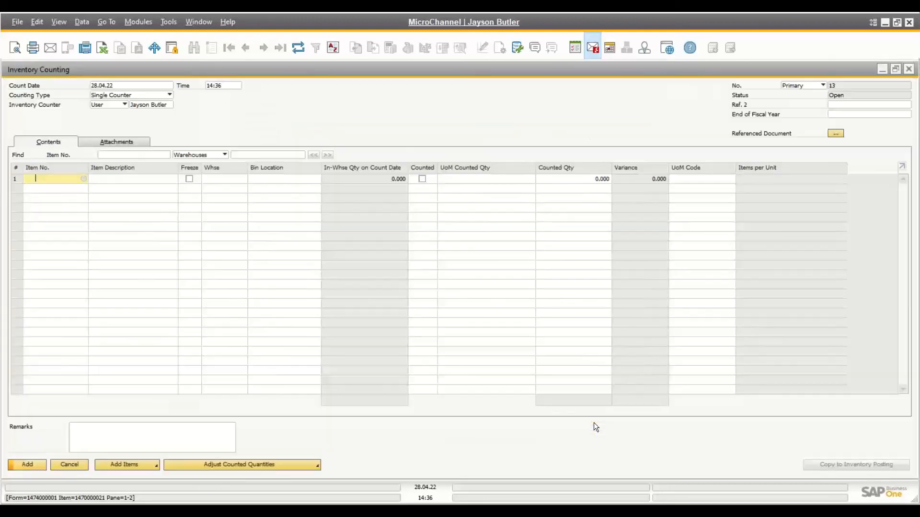
pyautogui.click(67, 464)
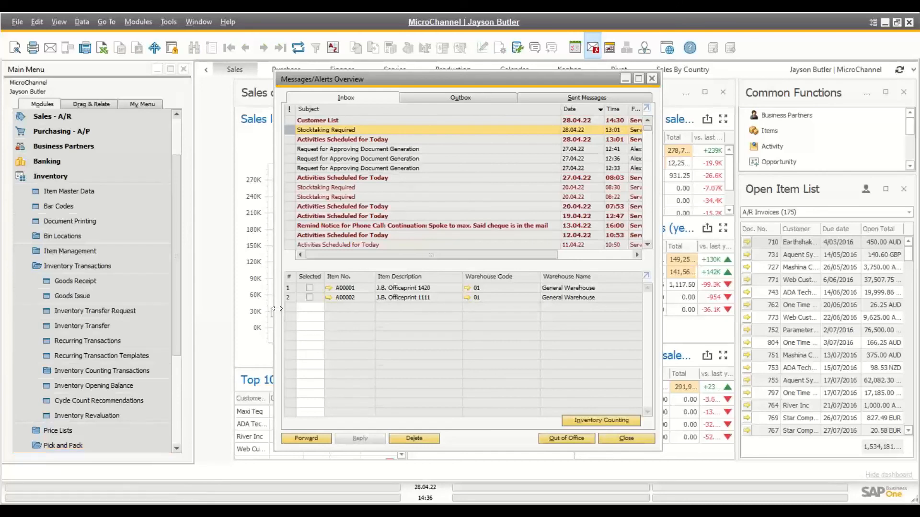
pyautogui.click(292, 119)
pyautogui.click(289, 128)
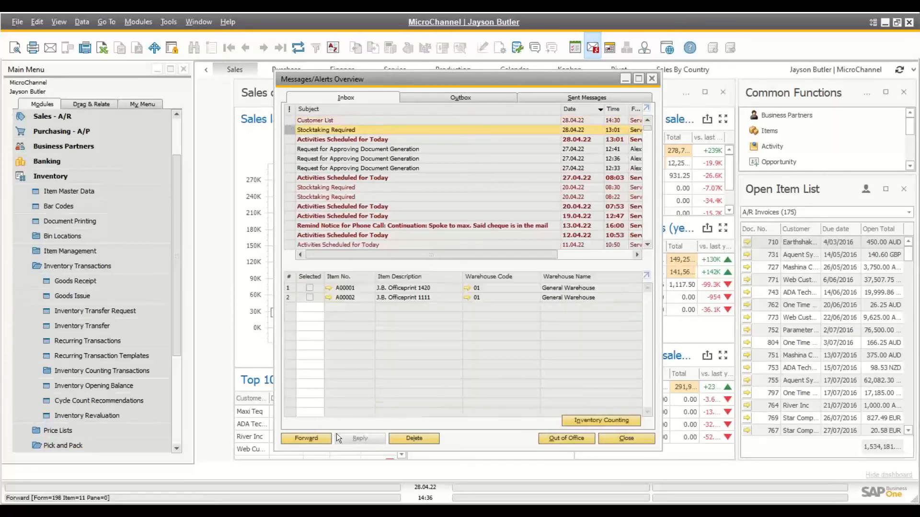
pyautogui.click(652, 79)
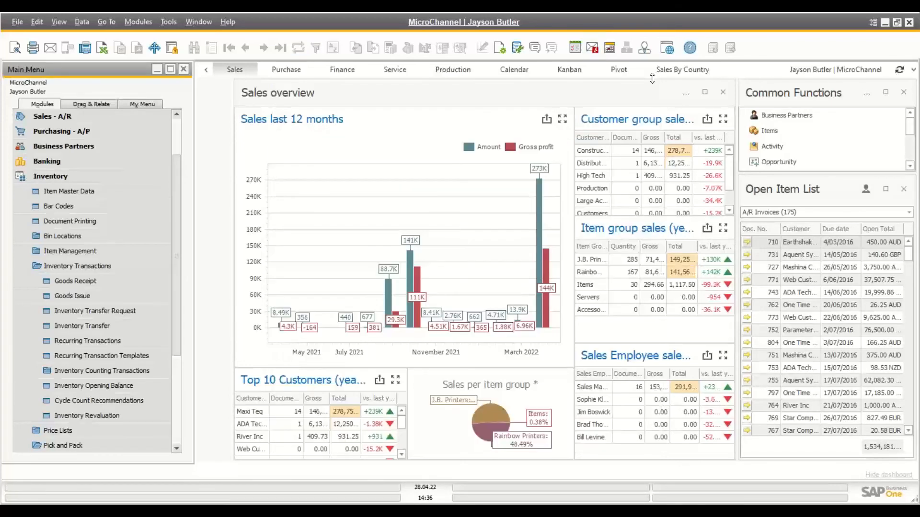
# Run the cycle count recommendations for warehouse 01 and select item A00003 to preview its inventory count, cancelling the count document.
pyautogui.click(88, 401)
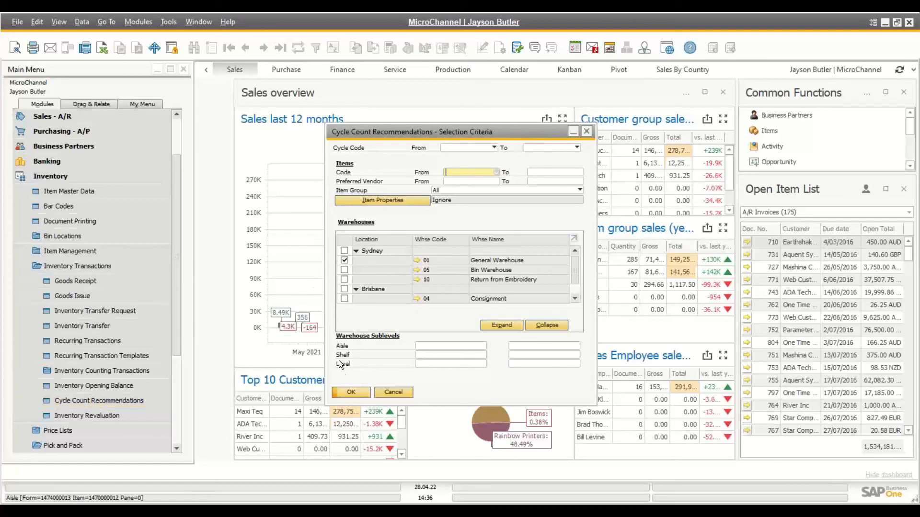
pyautogui.click(344, 392)
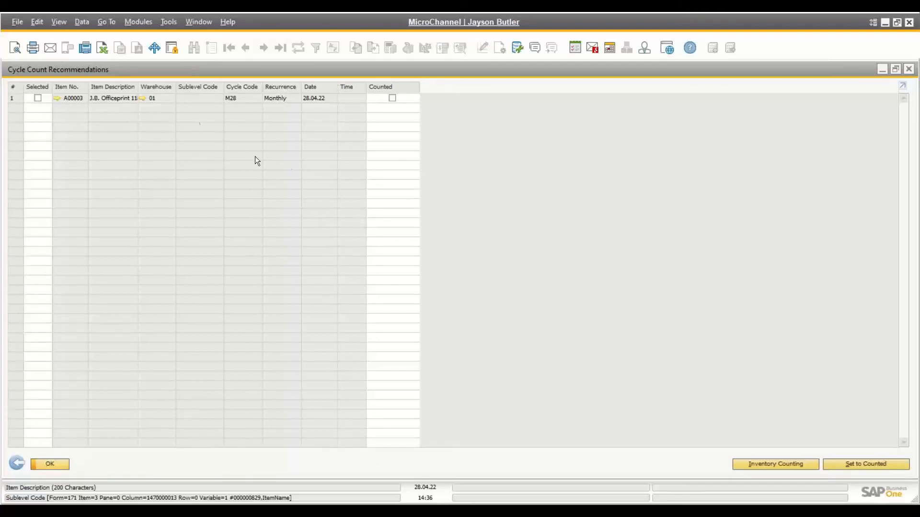
pyautogui.click(39, 98)
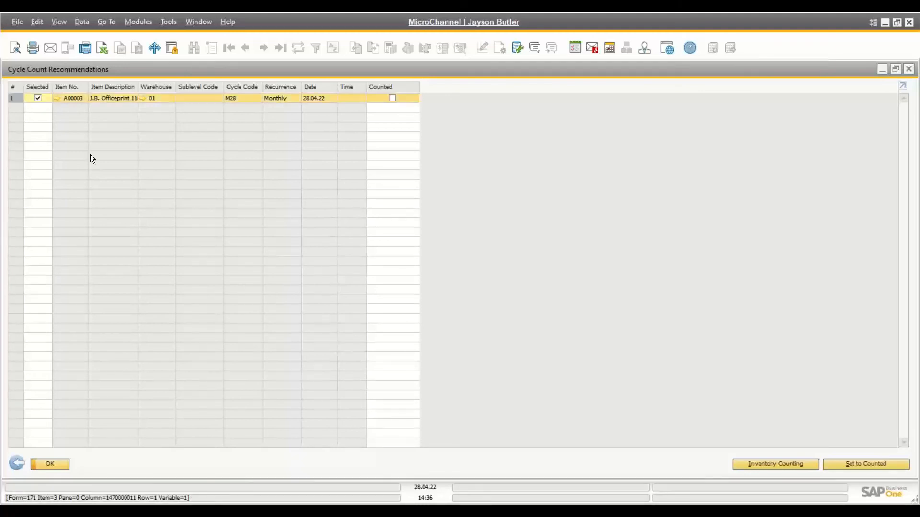
pyautogui.click(750, 464)
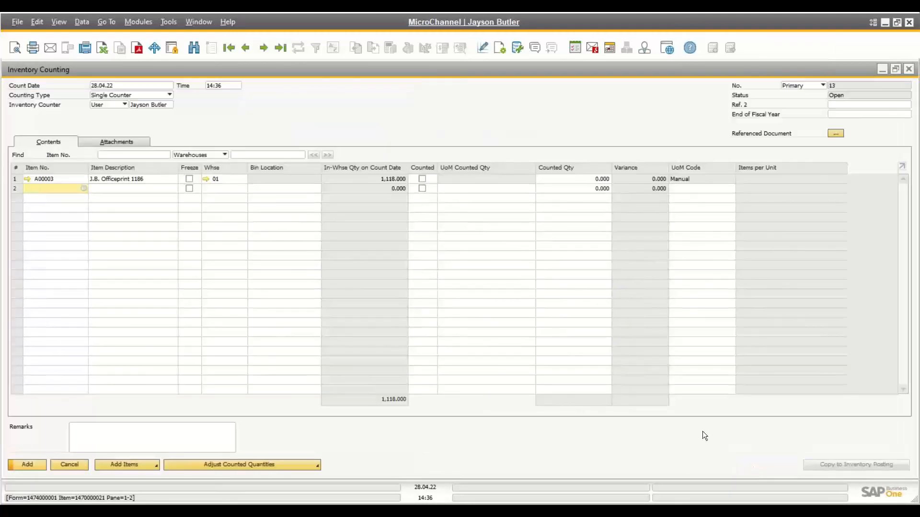
pyautogui.click(69, 465)
# Mark the A00003 recommendation as counted, check the item's inventory data, and apply Set to Counted before returning to the selection criteria.
pyautogui.click(392, 98)
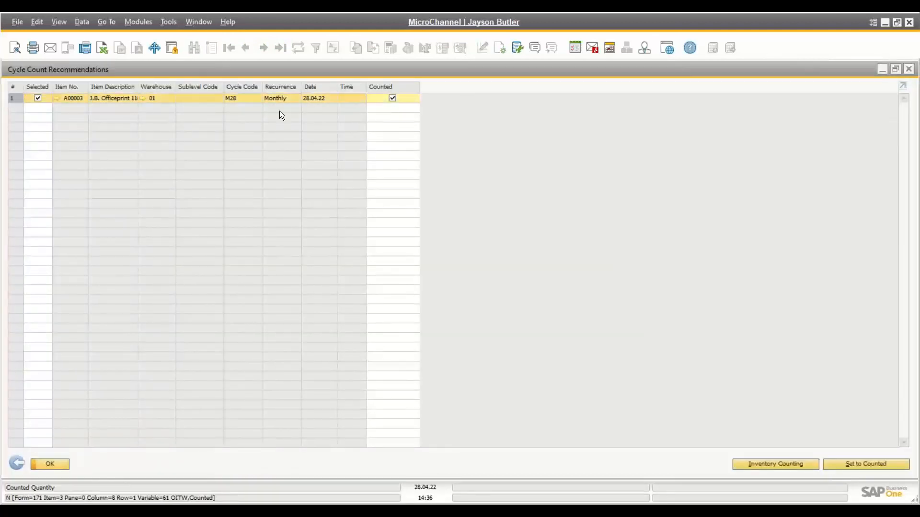
pyautogui.click(58, 98)
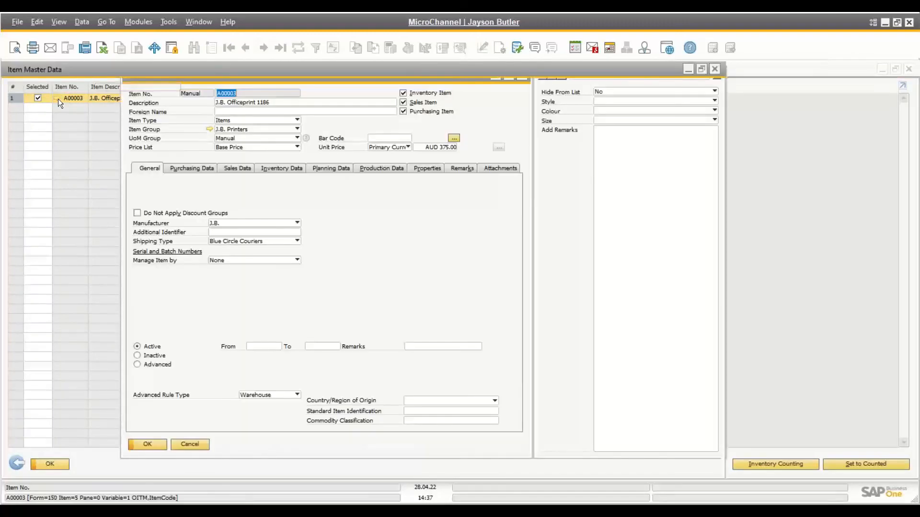
pyautogui.click(247, 163)
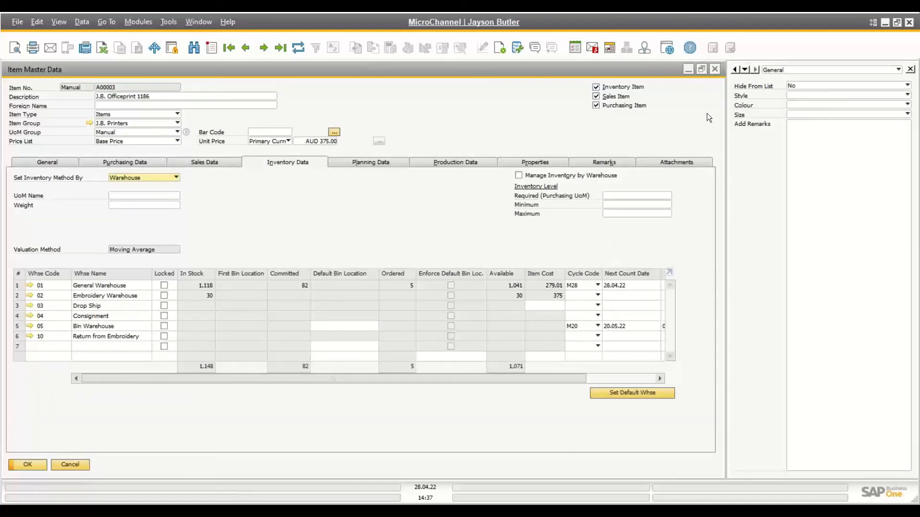
pyautogui.click(714, 70)
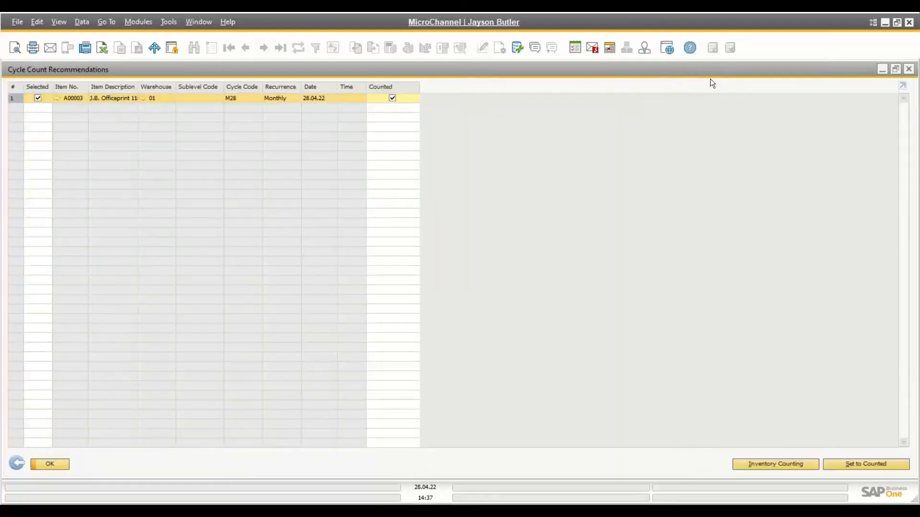
pyautogui.click(883, 462)
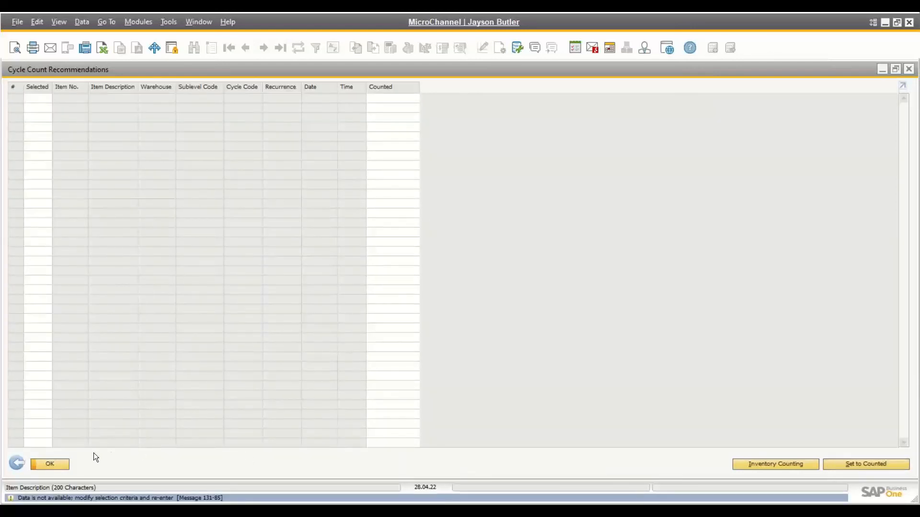
pyautogui.click(19, 463)
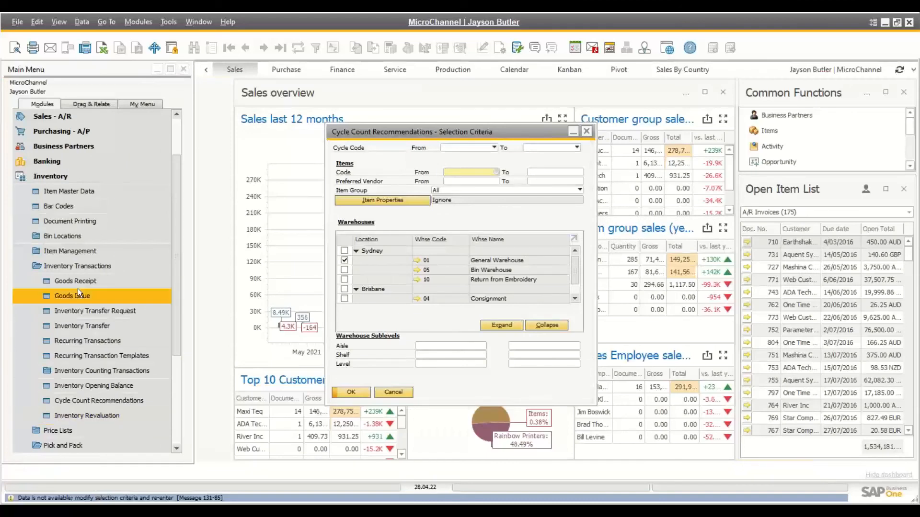
# Find item A00003 in the item master data and check its next count date for warehouse 01, closing the item and selection criteria.
pyautogui.click(52, 190)
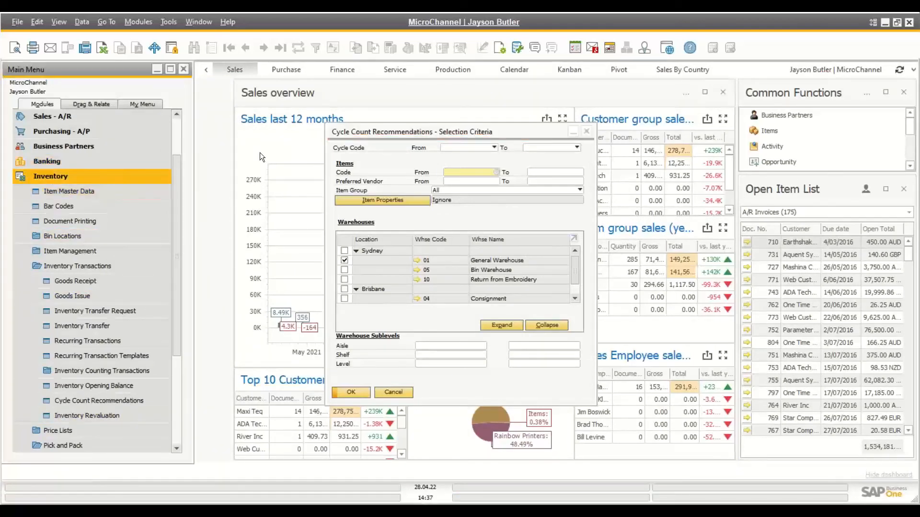
pyautogui.write('a000')
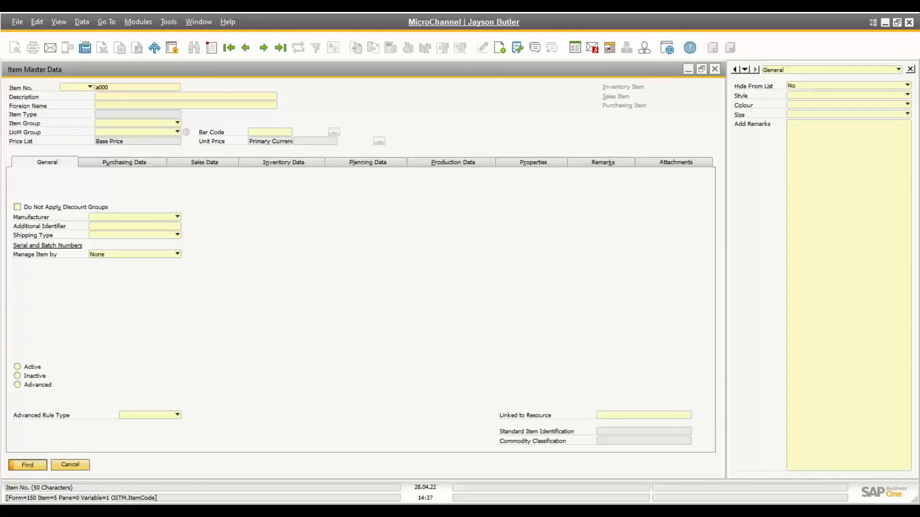
pyautogui.press('Return')
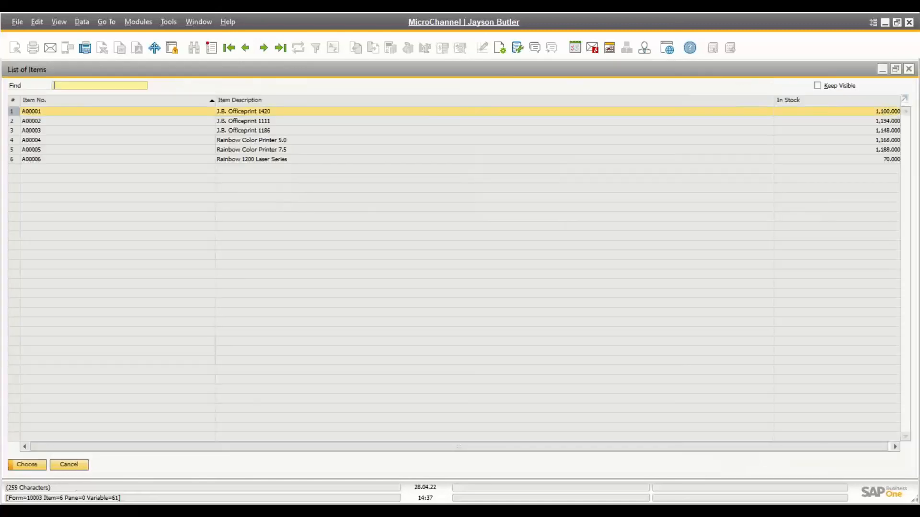
pyautogui.click(244, 130)
pyautogui.press('Return')
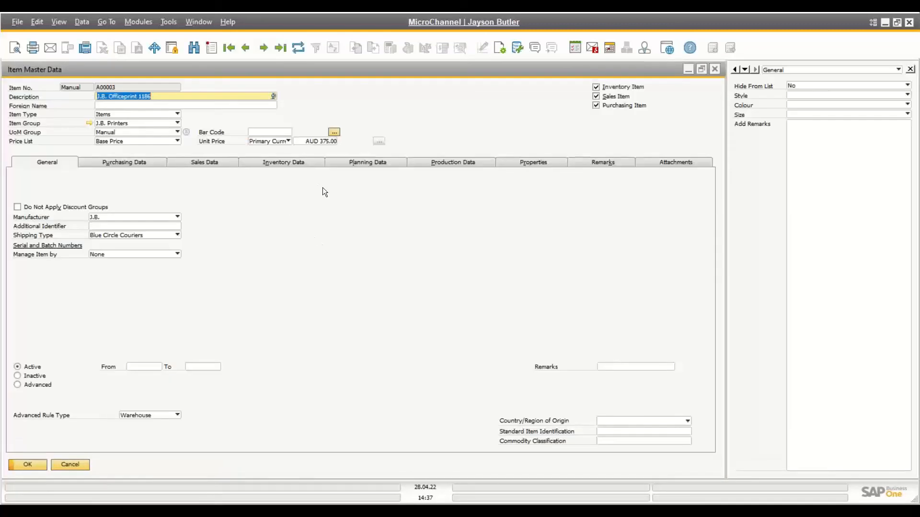
pyautogui.click(317, 162)
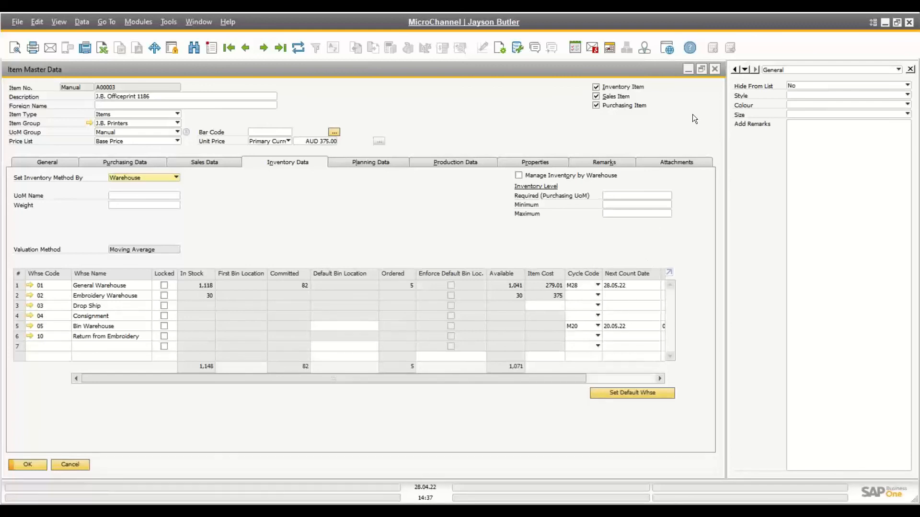
pyautogui.click(715, 71)
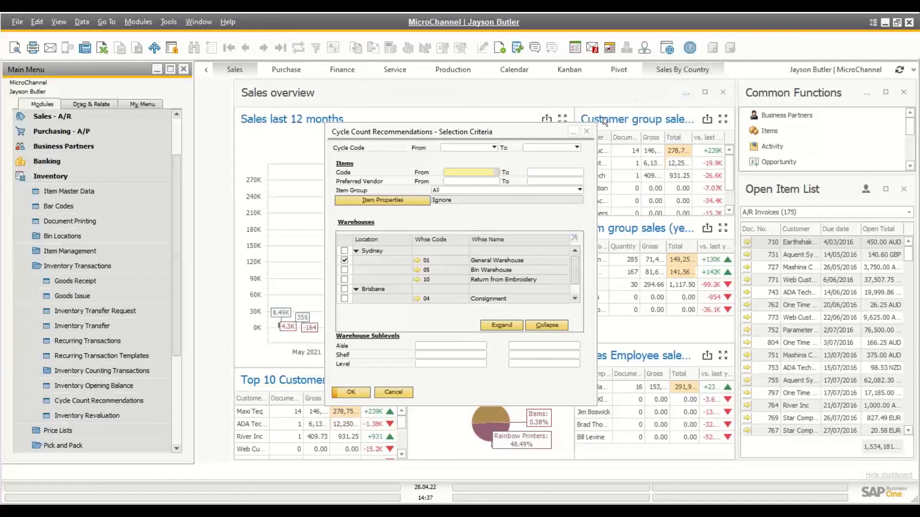
pyautogui.click(586, 130)
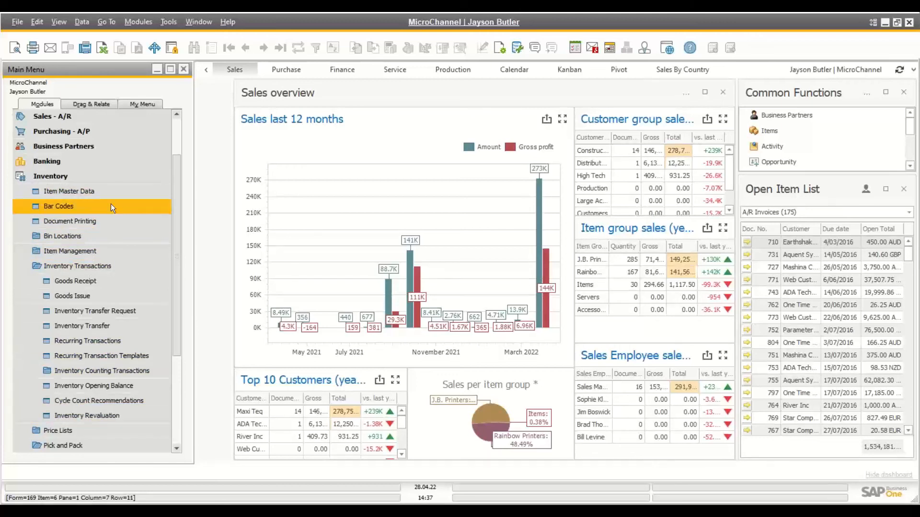
# Start an inventory revaluation of type Price Change and enter item A00001 in the first row.
pyautogui.click(61, 415)
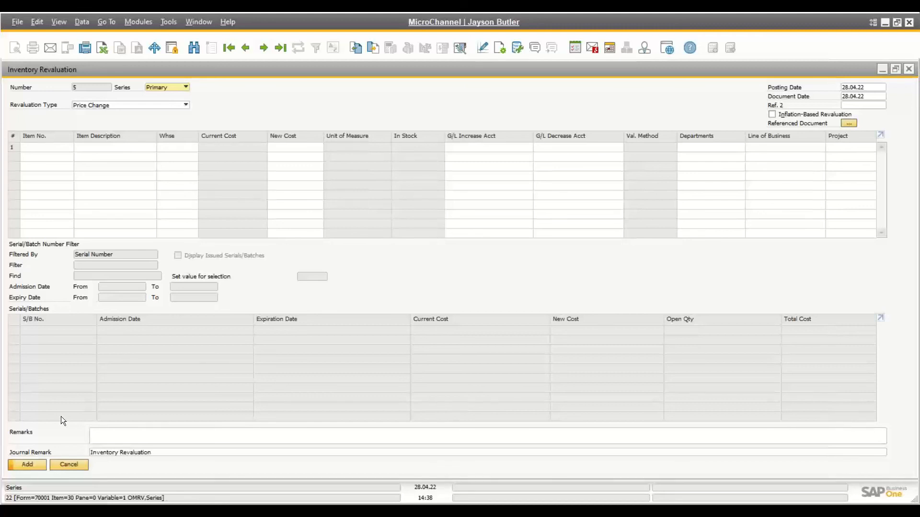
pyautogui.click(51, 148)
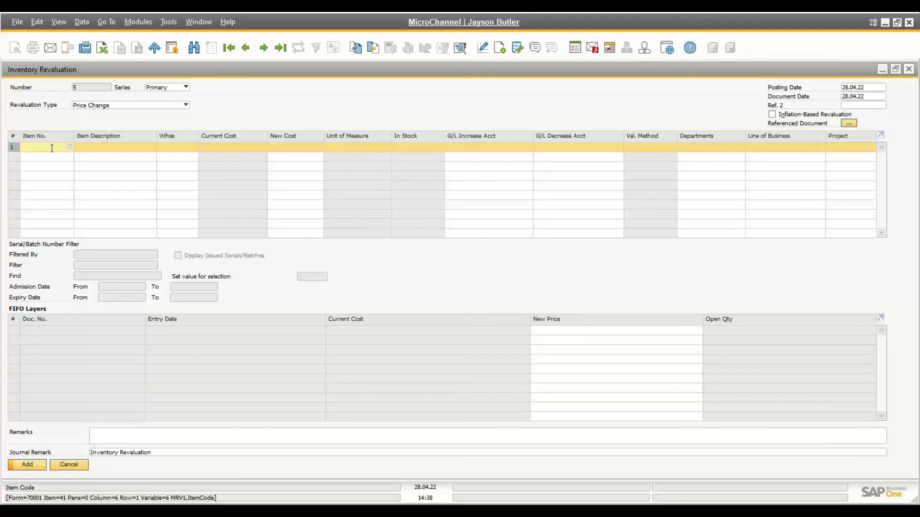
pyautogui.write('A000001')
pyautogui.press('Tab')
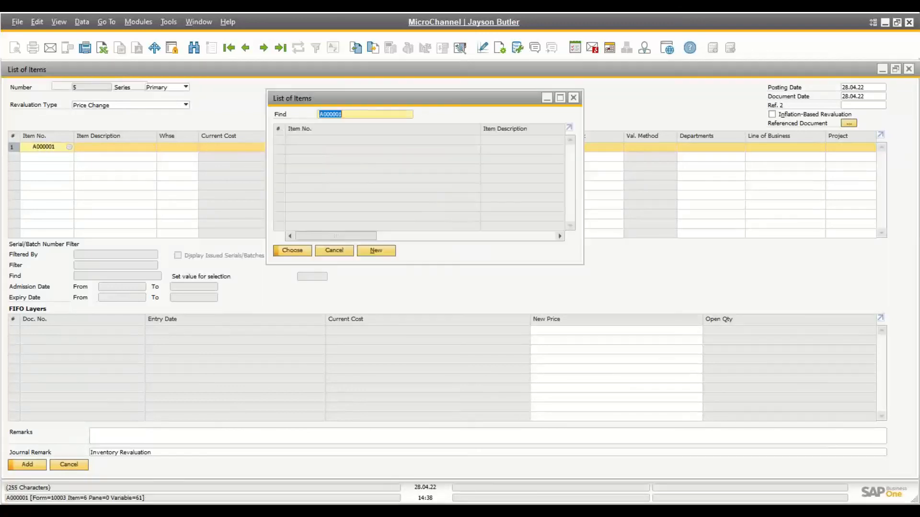
pyautogui.press('Escape')
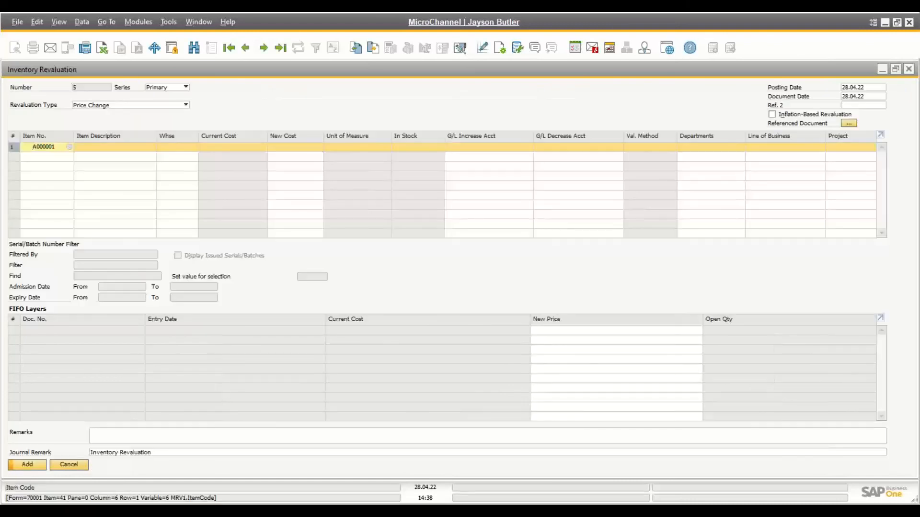
pyautogui.press('Delete')
pyautogui.press('Tab')
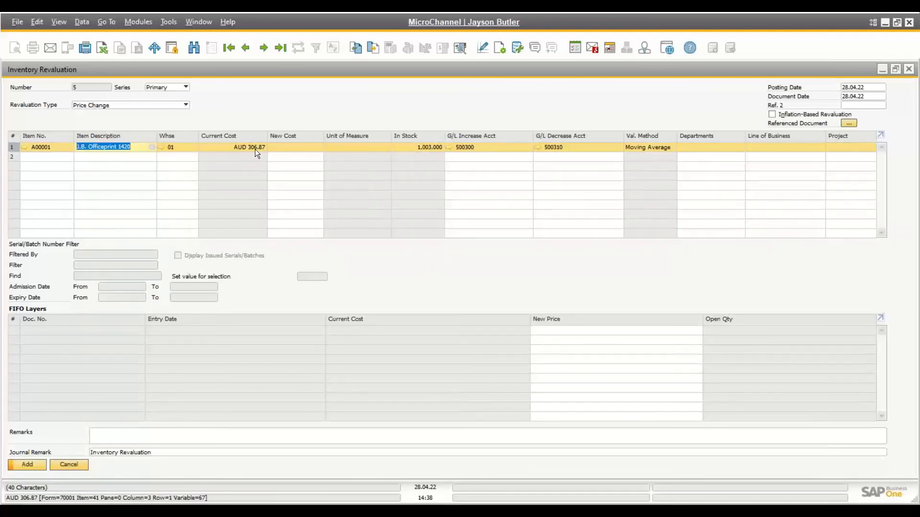
# Set the new cost of item A00001 in warehouse 01 to AUD 301.00.
pyautogui.click(276, 149)
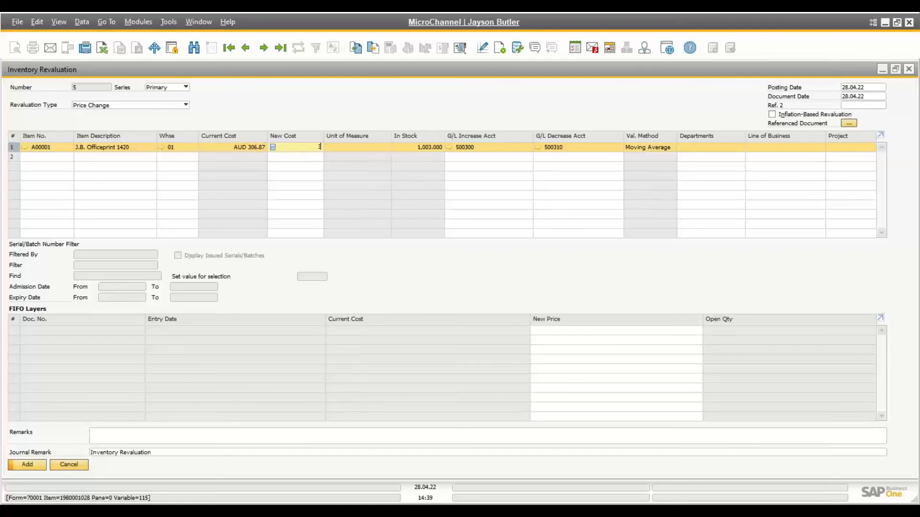
pyautogui.write('01')
pyautogui.press('Tab')
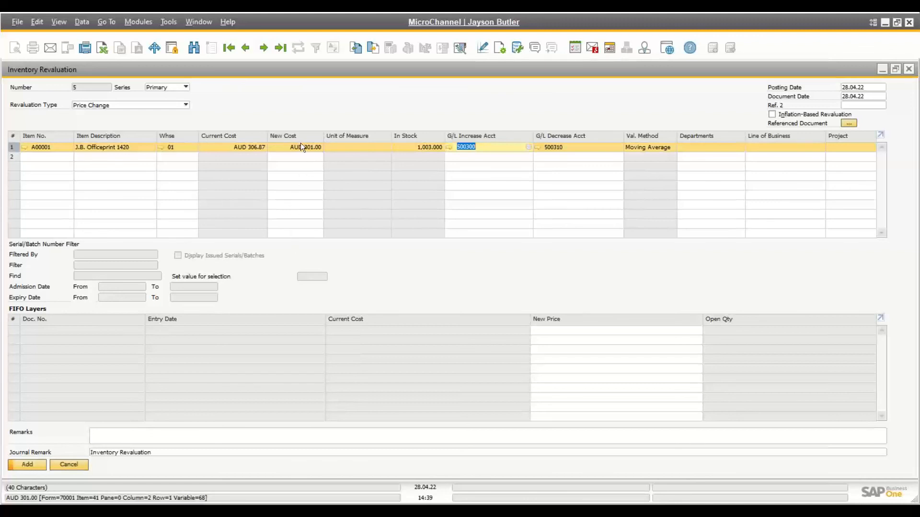
# Change the revaluation type to Inventory Debit/Credit and enter quantity 1,003 with a debit/credit amount of -1,000 for A00001.
pyautogui.click(180, 103)
pyautogui.click(128, 125)
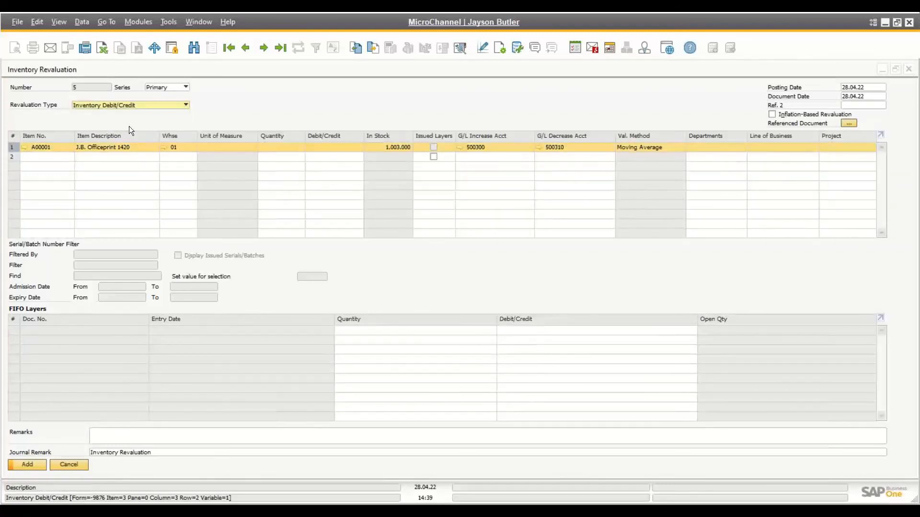
pyautogui.click(281, 148)
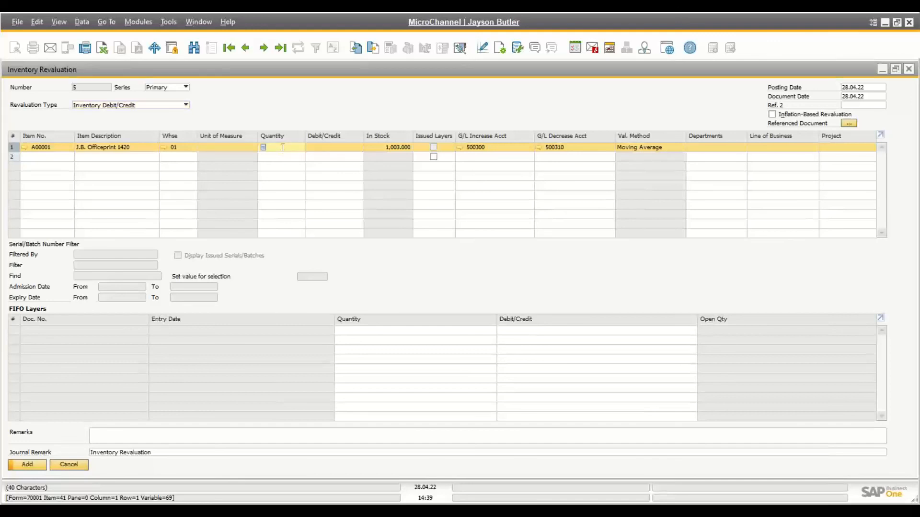
pyautogui.write('10003')
pyautogui.press('BackSpace')
pyautogui.press('BackSpace')
pyautogui.write('3')
pyautogui.press('Tab')
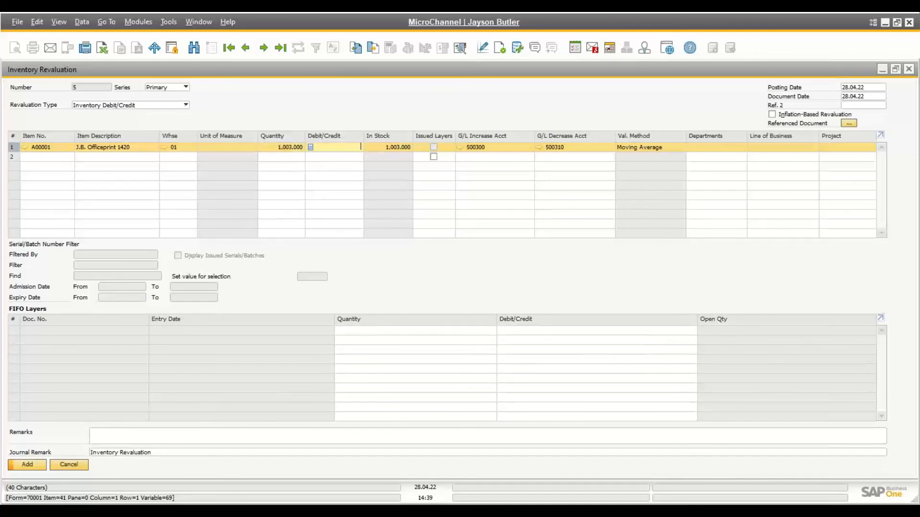
pyautogui.write('-')
pyautogui.write('1,000')
pyautogui.press('Tab')
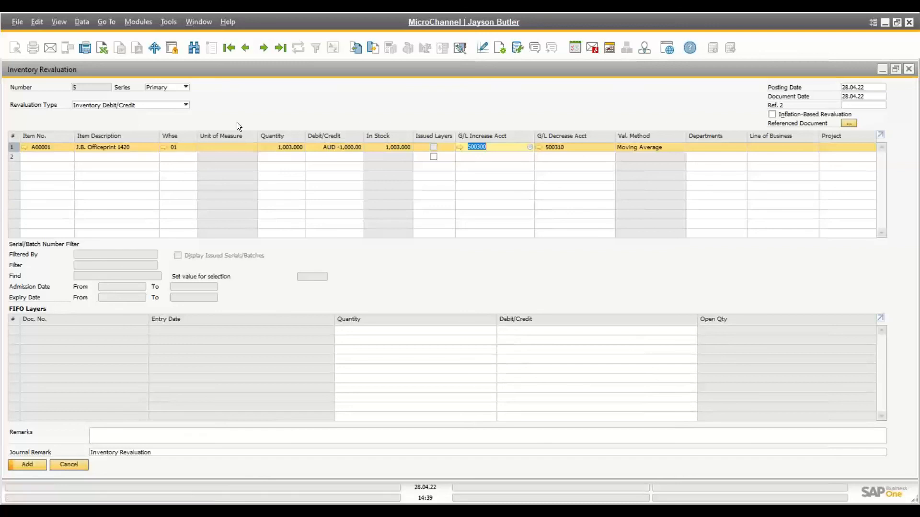
# Change the revaluation type back to Price Change and enter item C00012 in the second row.
pyautogui.click(165, 105)
pyautogui.click(134, 116)
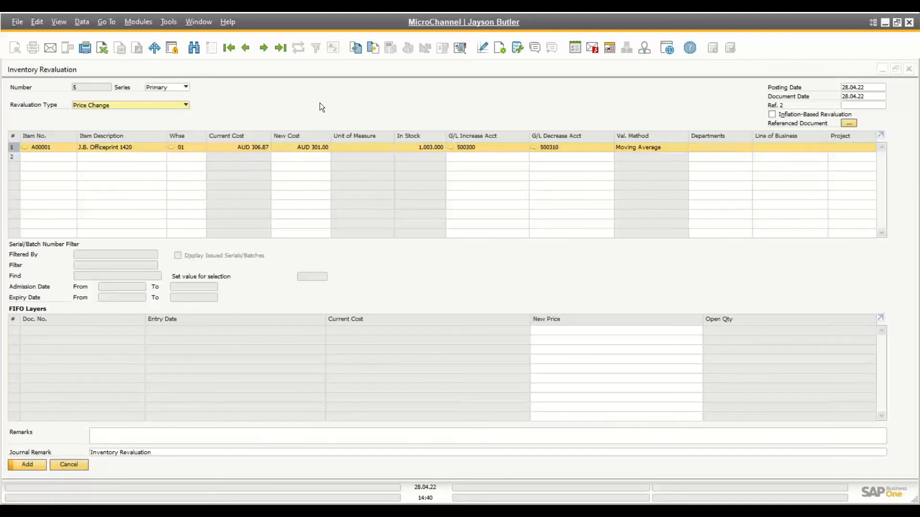
pyautogui.click(67, 157)
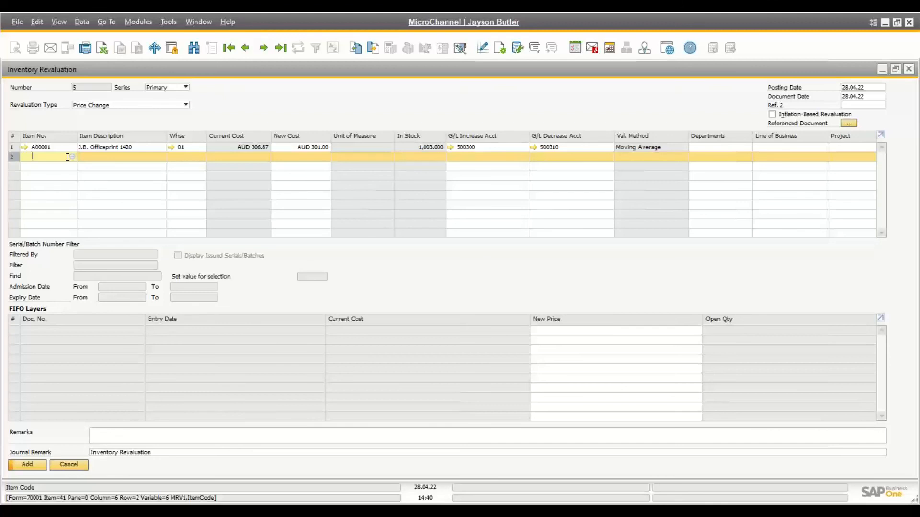
pyautogui.write('C000012')
pyautogui.press('BackSpace')
pyautogui.press('BackSpace')
pyautogui.press('BackSpace')
pyautogui.write('12')
pyautogui.press('Tab')
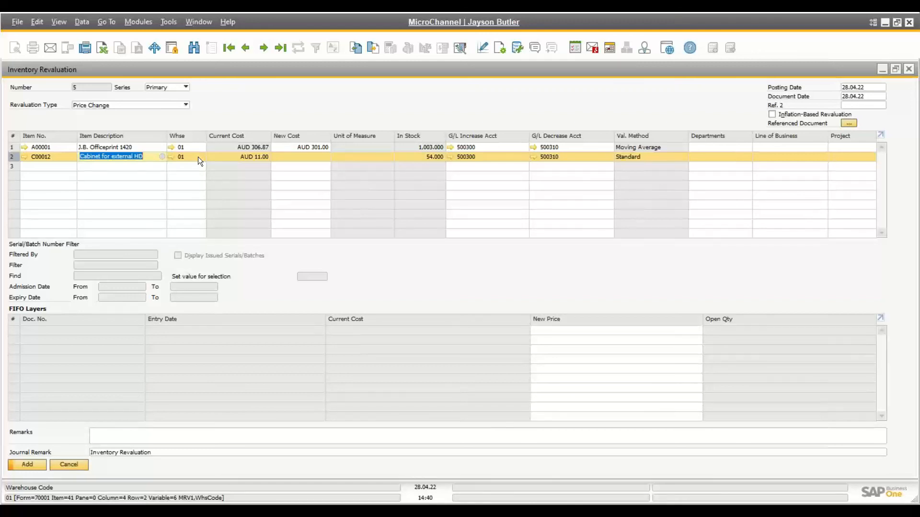
# Set the new cost of item C00012 in warehouse 01 to AUD 13.00.
pyautogui.click(291, 157)
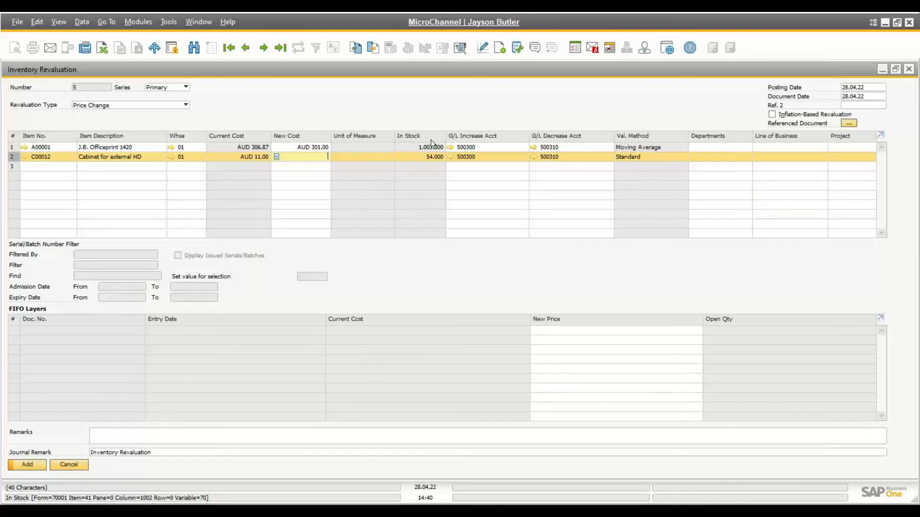
pyautogui.write('13')
pyautogui.press('Tab')
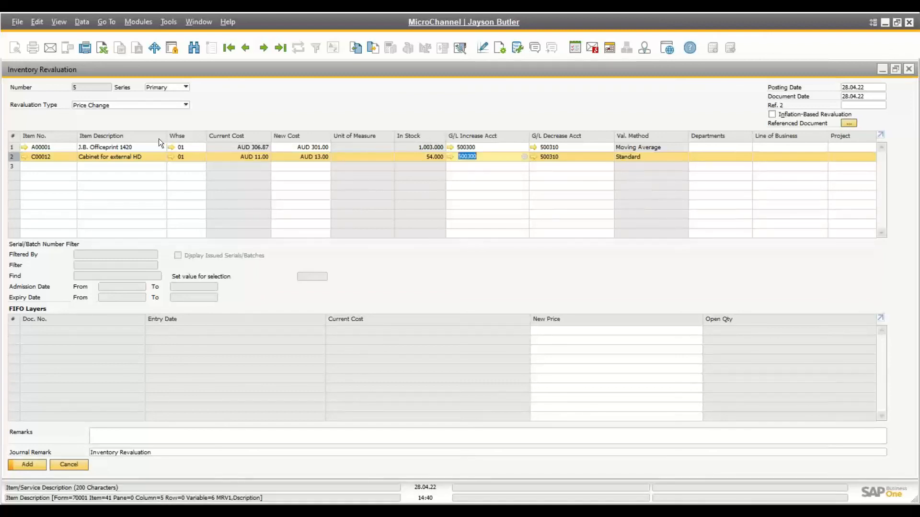
# Enter the FIFO item B1232 in the third row of the revaluation.
pyautogui.click(41, 168)
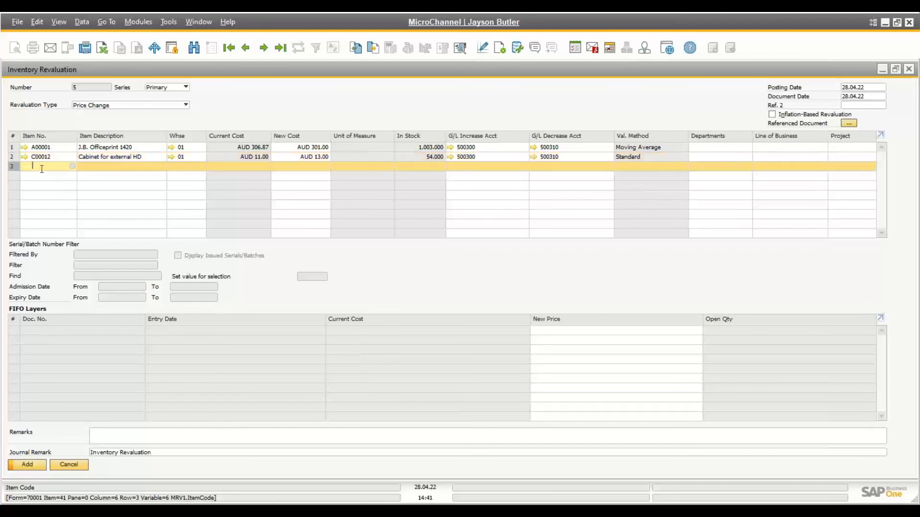
pyautogui.write('B12')
pyautogui.write('23')
pyautogui.press('Tab')
pyautogui.press('Escape')
pyautogui.press('BackSpace')
pyautogui.press('BackSpace')
pyautogui.write('32')
pyautogui.press('Tab')
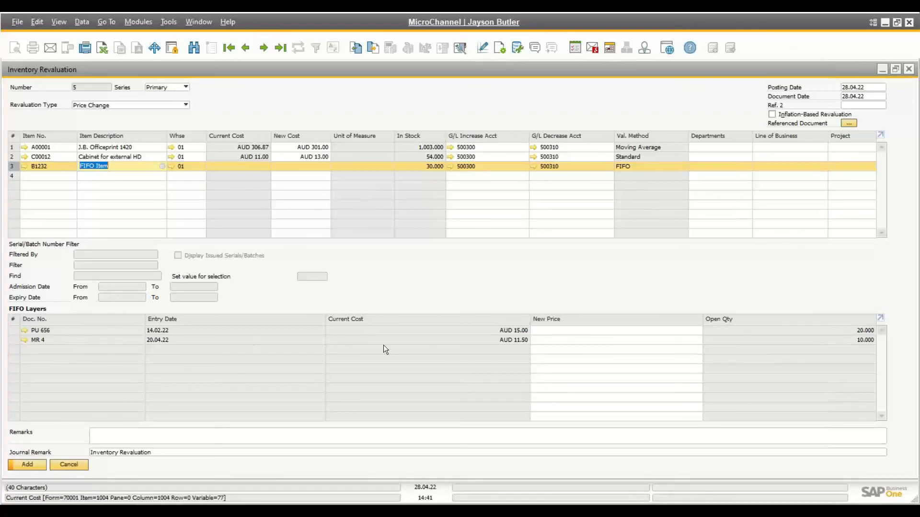
# Set the new price of item B1232's FIFO layer MR 4 to AUD 12.00.
pyautogui.click(539, 340)
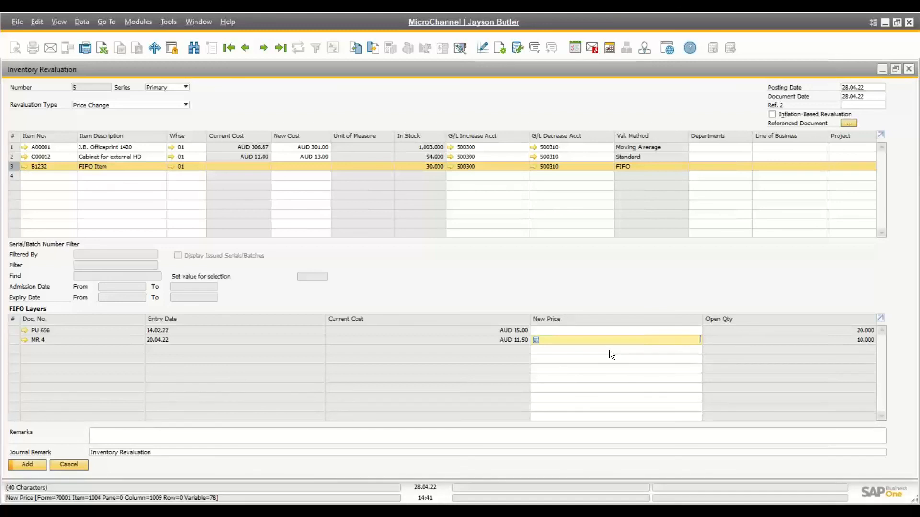
pyautogui.write('12')
pyautogui.click(643, 330)
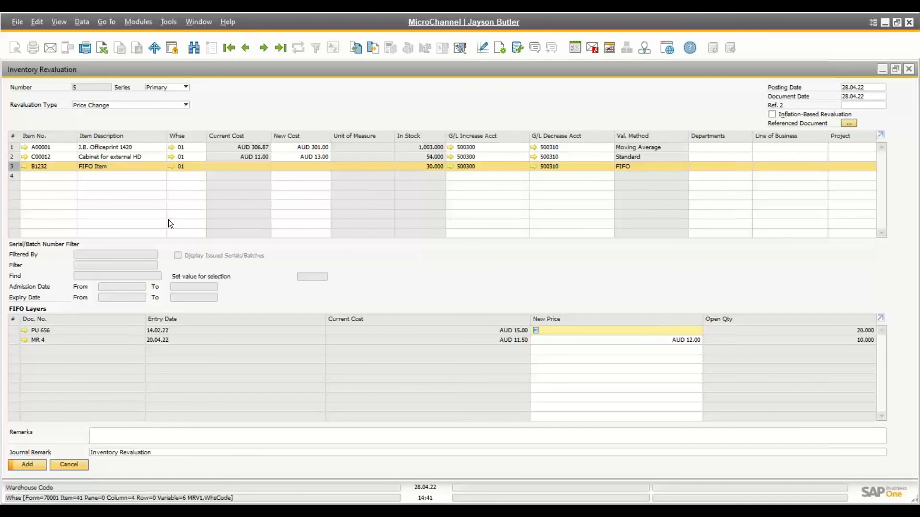
# Look up items starting with "Co-" and add CO-9P-4890.1 in the fourth row of the revaluation.
pyautogui.click(39, 176)
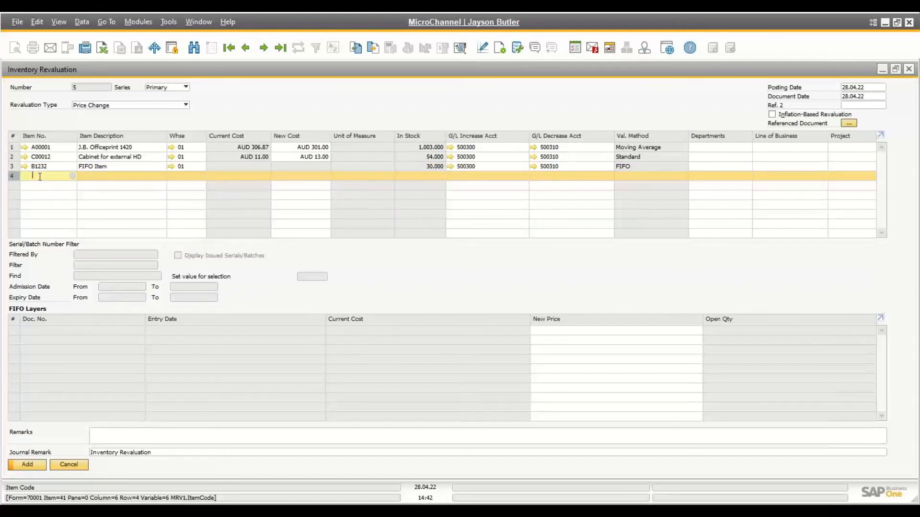
pyautogui.write('Co-')
pyautogui.press('Tab')
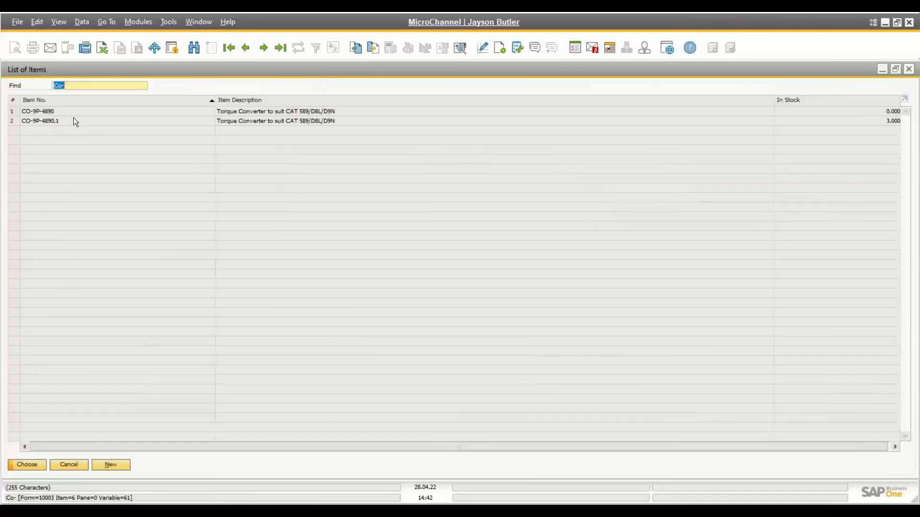
pyautogui.doubleClick(53, 121)
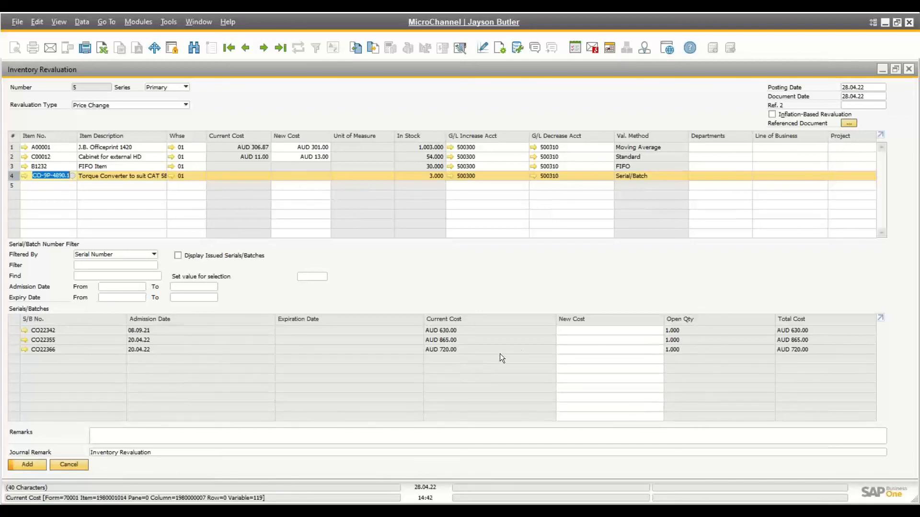
# Set the new cost of serial number CO22342 of item CO-9P-4890.1 to AUD 700.00.
pyautogui.click(587, 332)
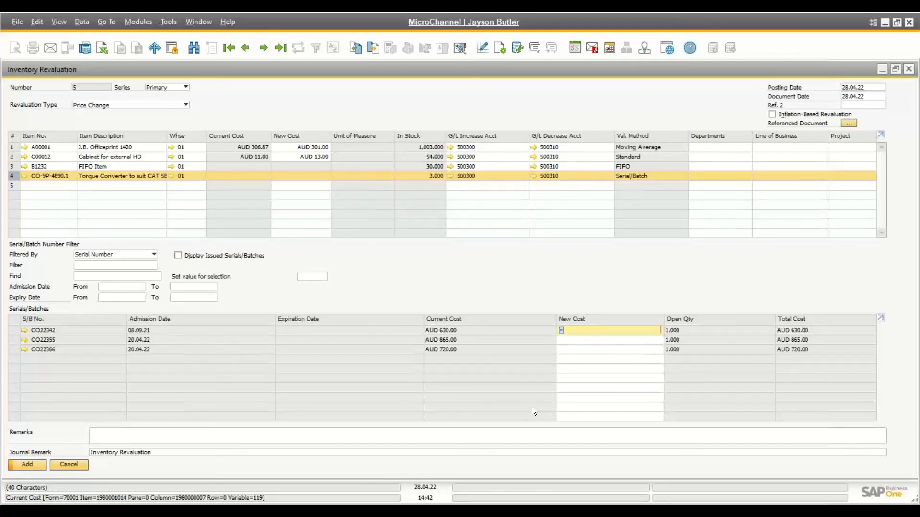
pyautogui.write('700')
pyautogui.press('Tab')
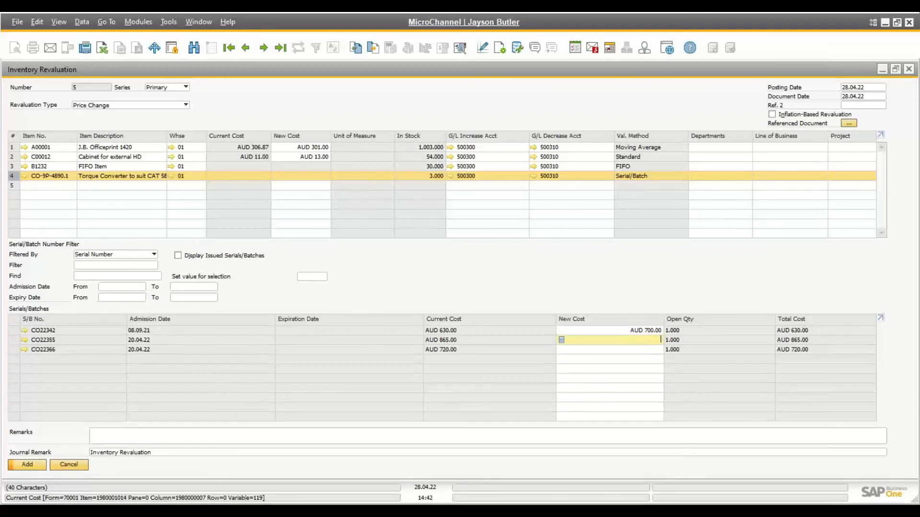
# Review the rows for B1232, C00012 and A00001, and add the inventory revaluation document.
pyautogui.click(13, 166)
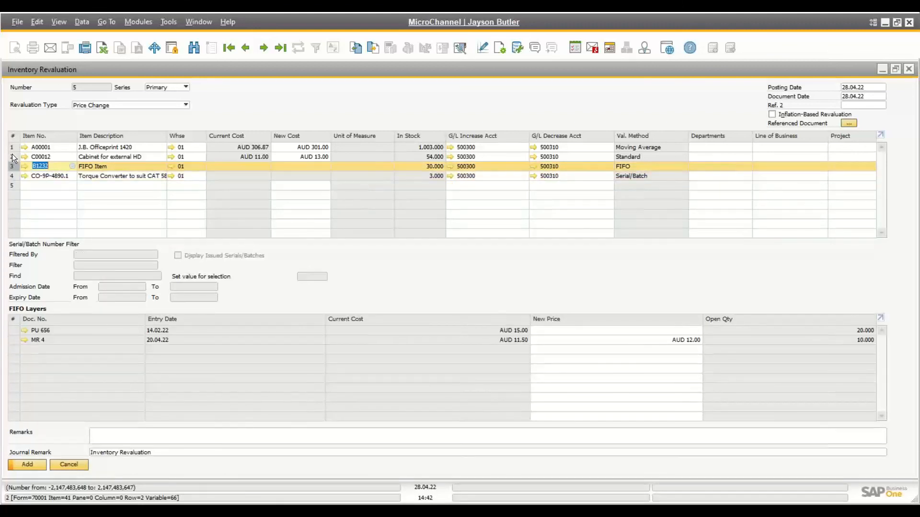
pyautogui.click(13, 153)
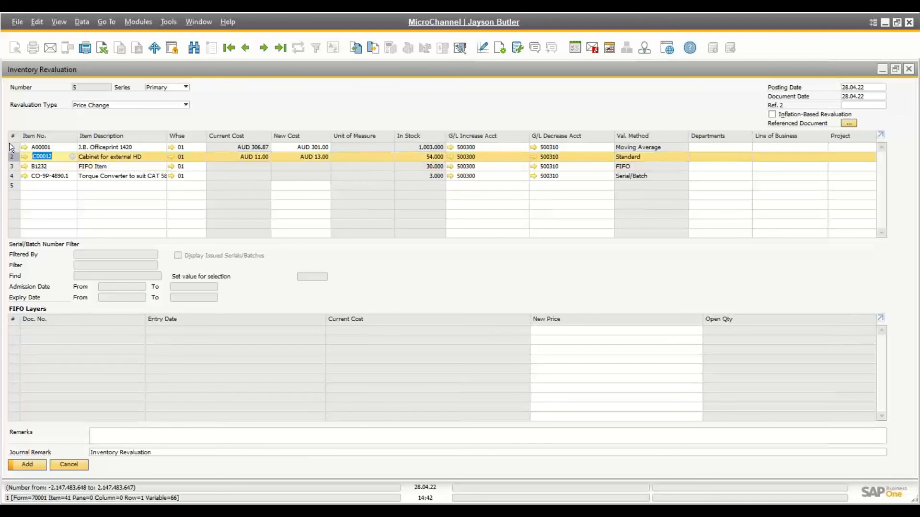
pyautogui.click(12, 147)
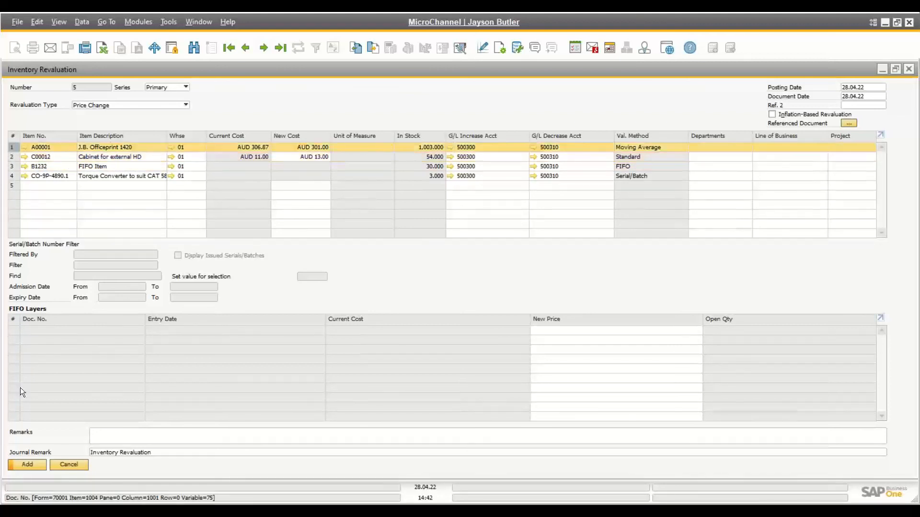
pyautogui.click(17, 468)
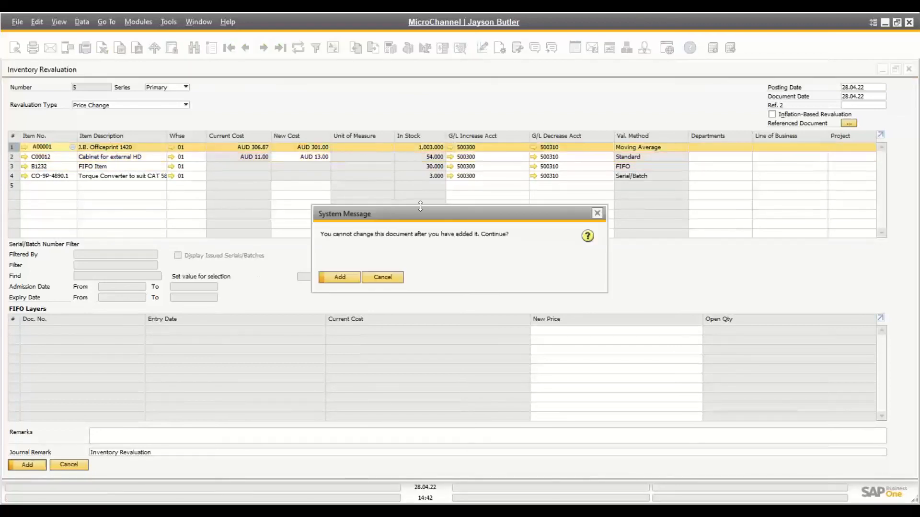
pyautogui.click(352, 279)
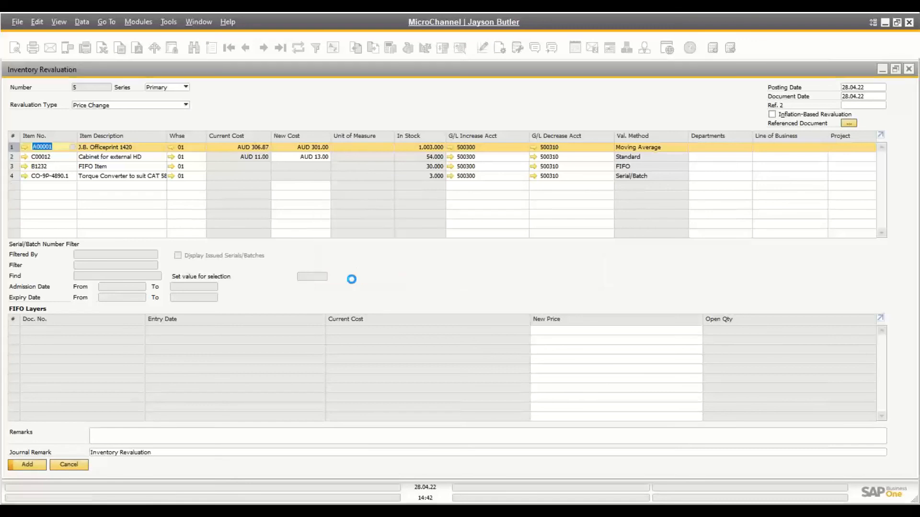
# Open the last inventory revaluation and examine its journal entry, closing both windows.
pyautogui.click(282, 48)
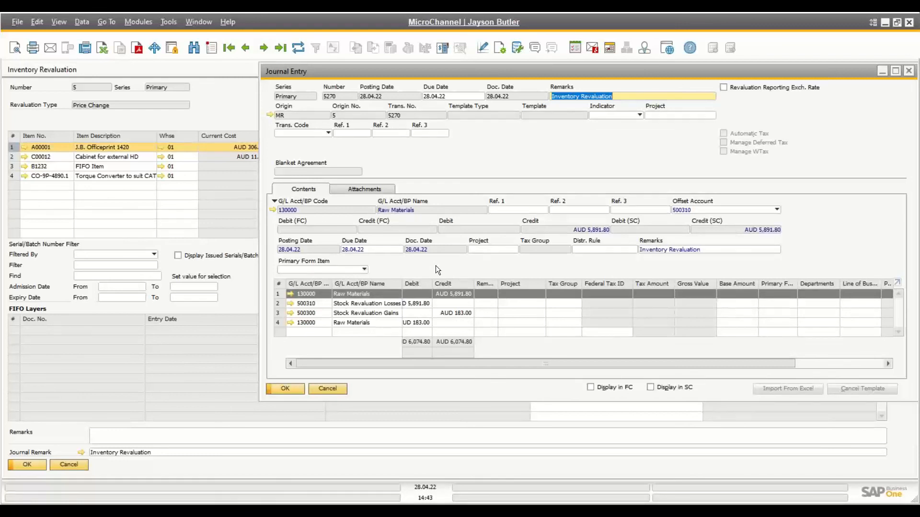
pyautogui.click(330, 389)
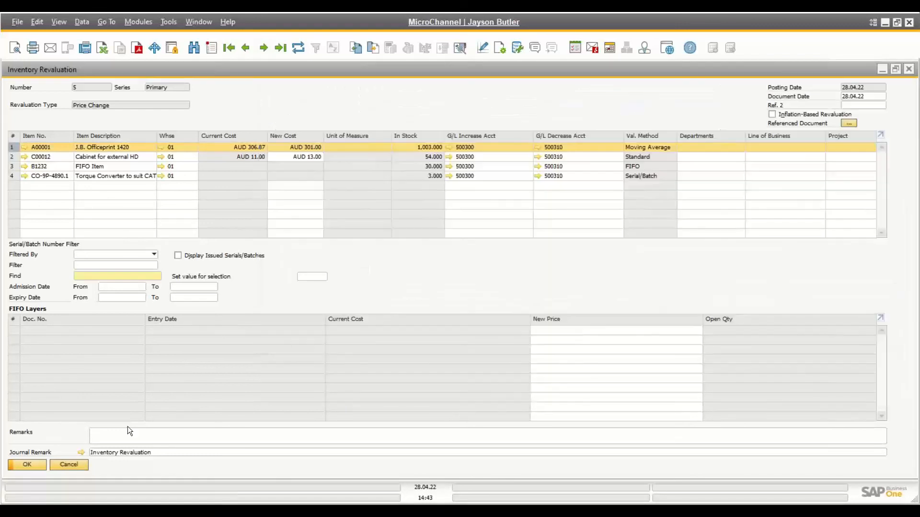
pyautogui.click(68, 462)
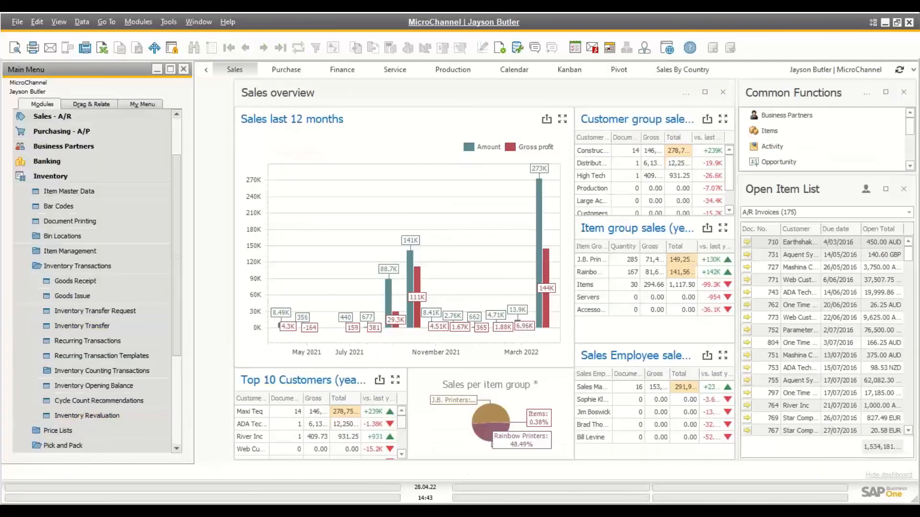
pyautogui.click(581, 461)
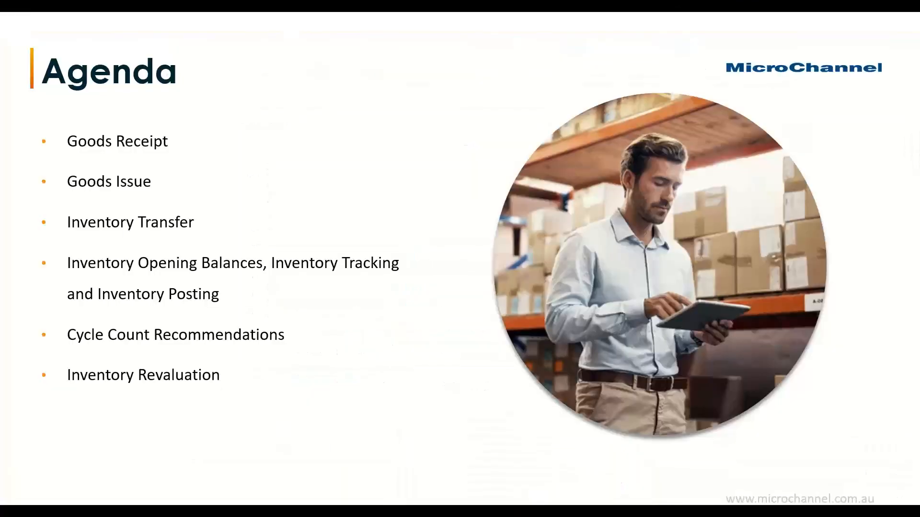
pyautogui.press('Right')
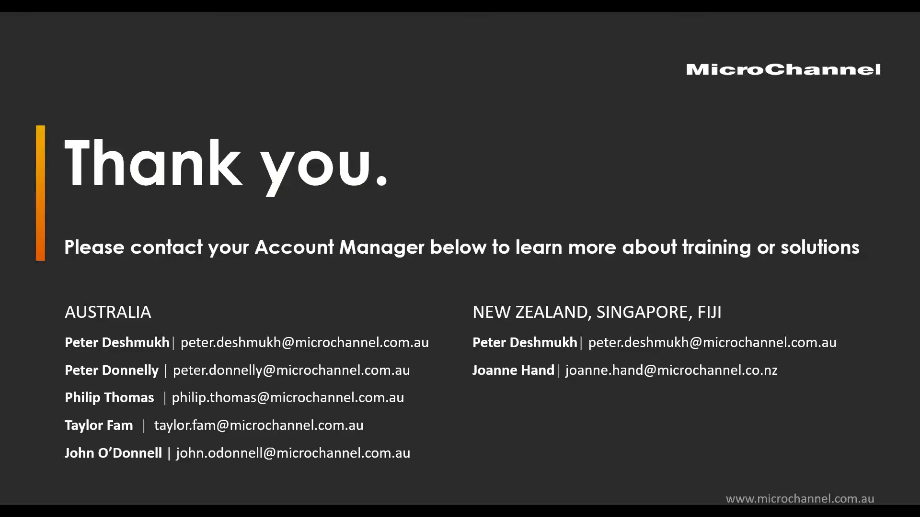